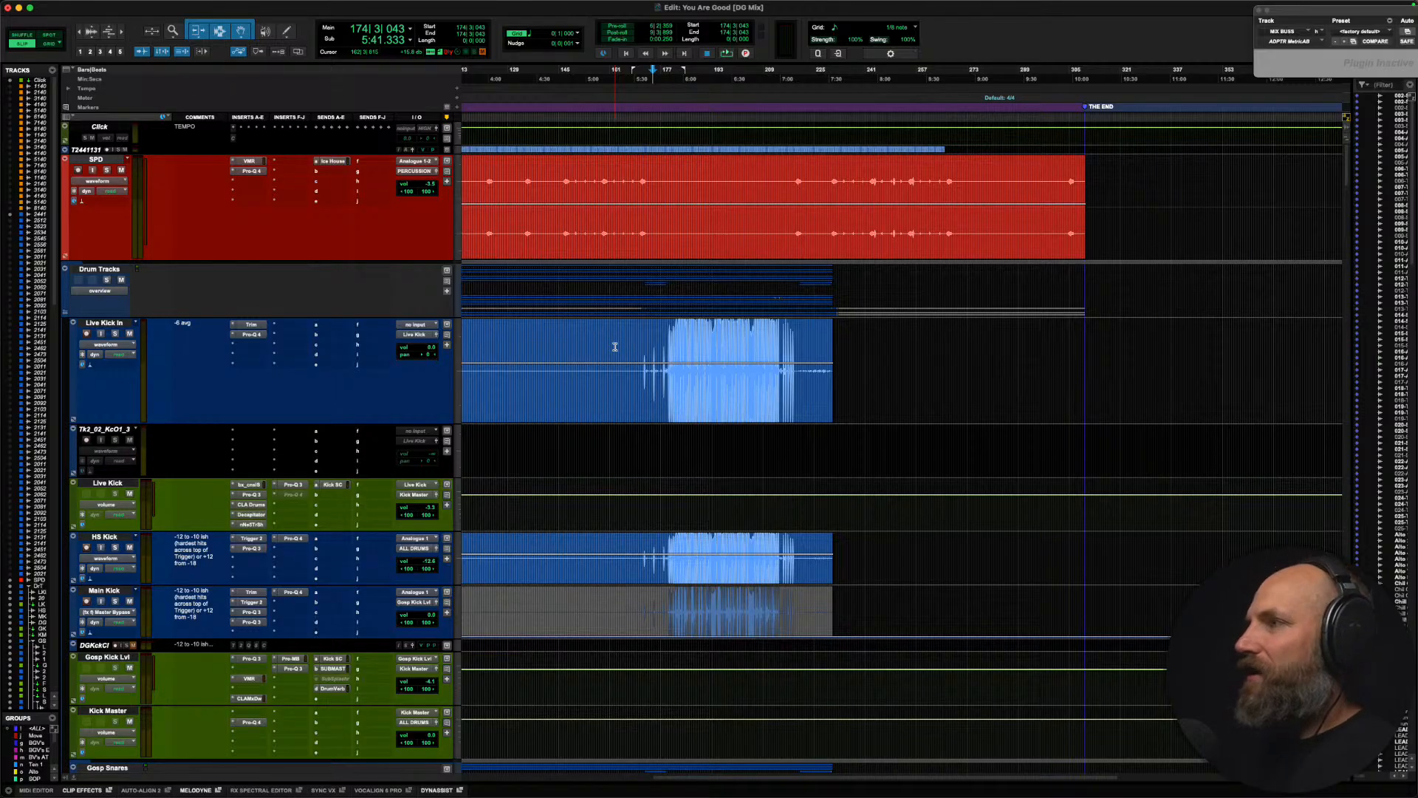
# Step: Place the edit cursor near bar 176 on the Live Kick In track and select the MIX BUSS track
pyautogui.click(659, 348)
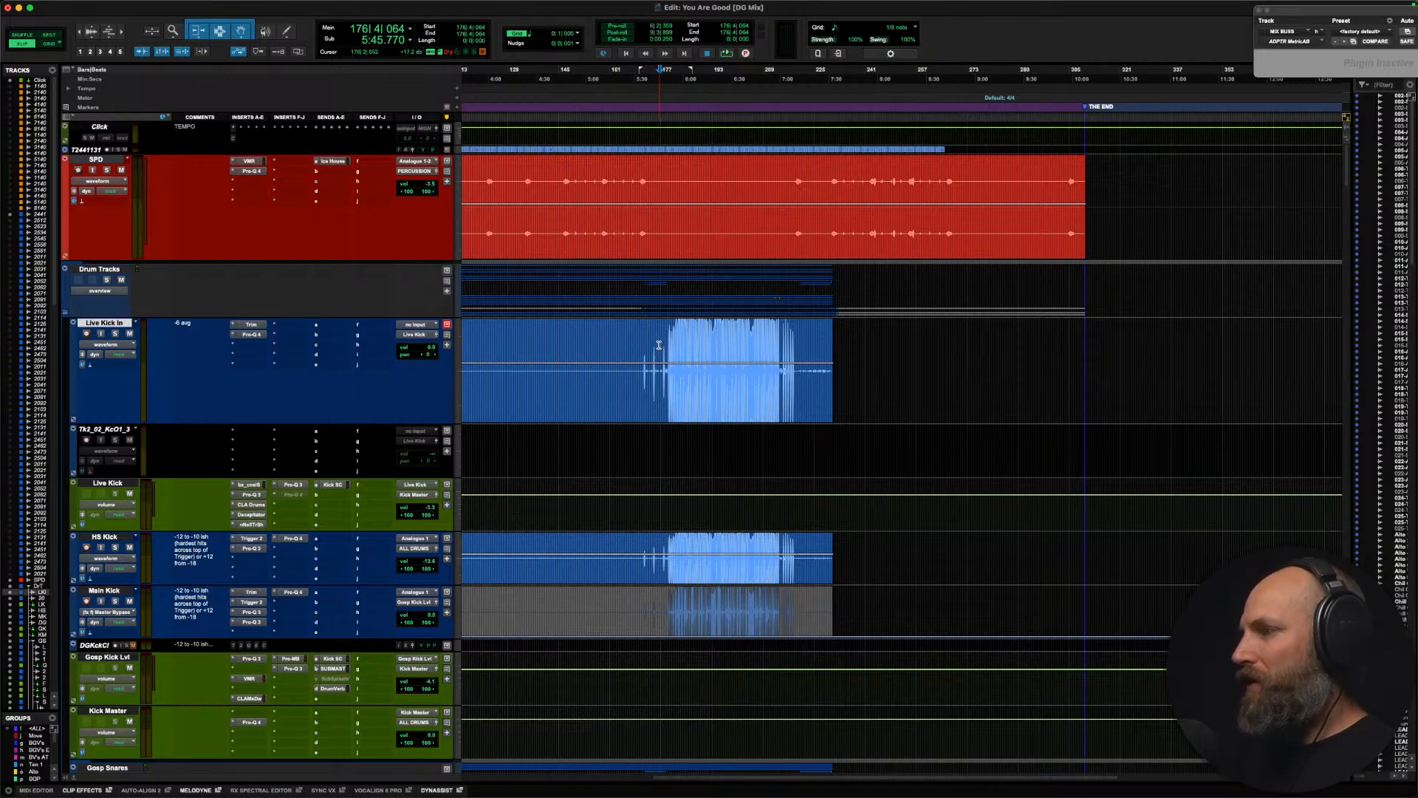
pyautogui.click(659, 345)
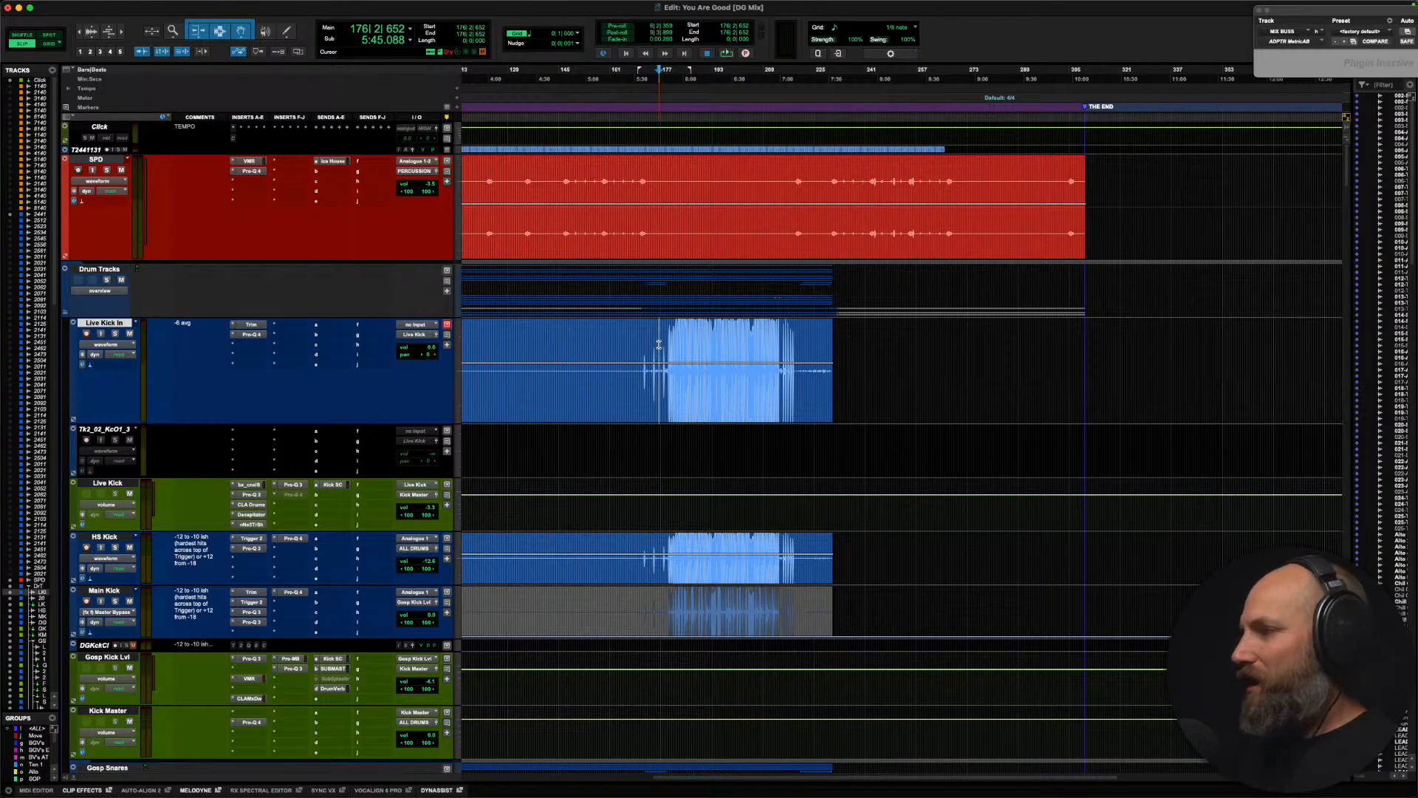
pyautogui.scroll(-1, 659, 345)
pyautogui.hscroll(-10, 659, 344)
pyautogui.scroll(-15, 659, 344)
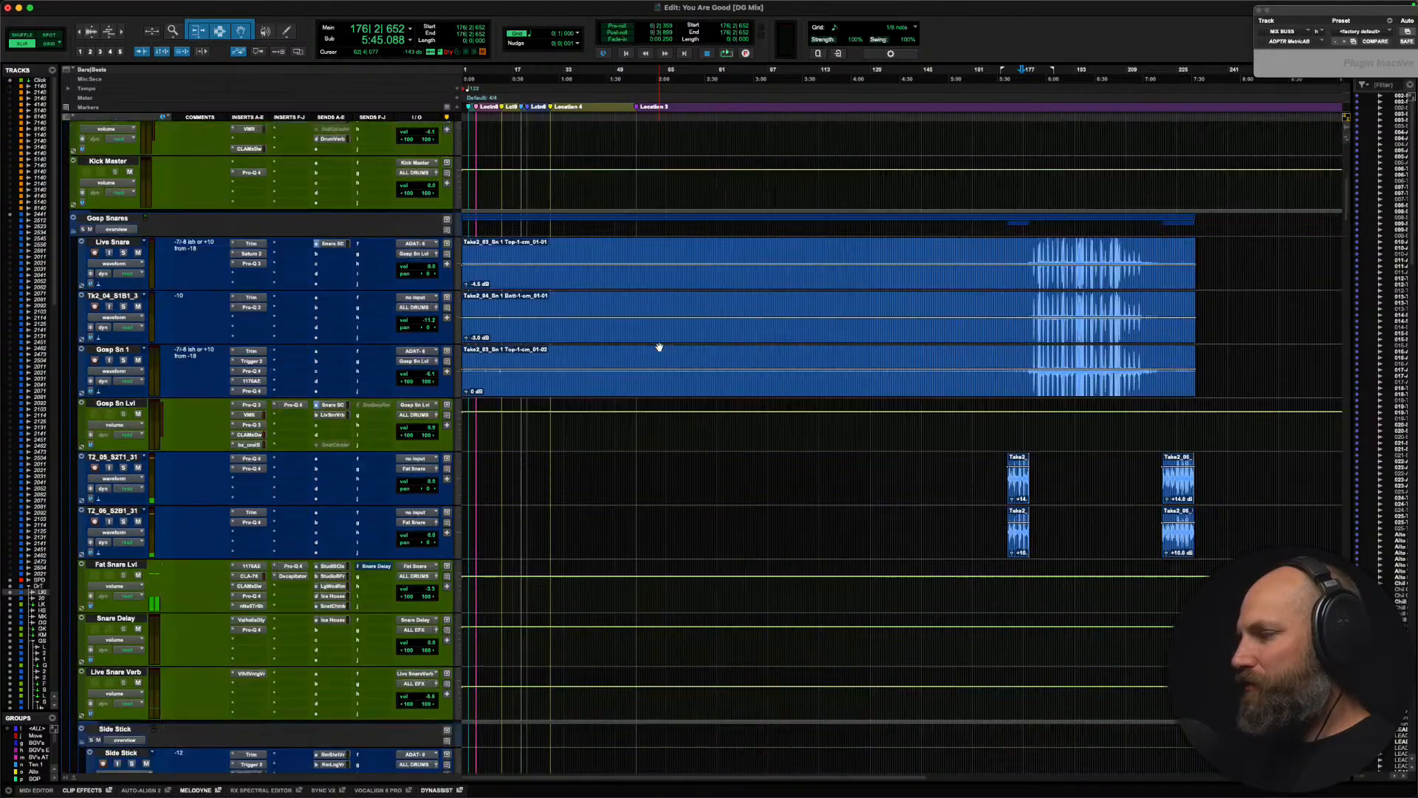
pyautogui.keyDown('alt'); pyautogui.scroll(-2, 658, 344); pyautogui.keyUp('alt')
pyautogui.scroll(-15, 209, 447)
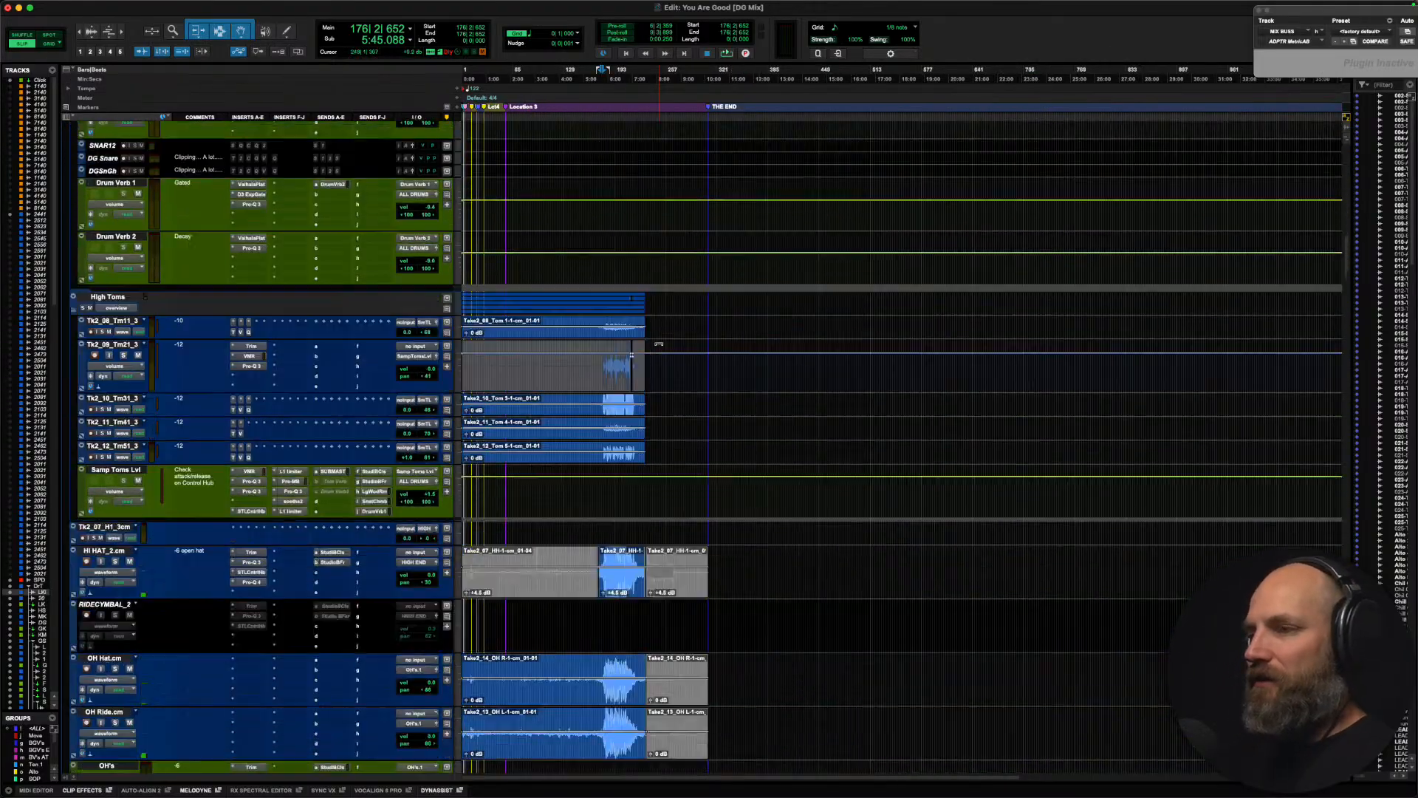
pyautogui.scroll(-20, 209, 447)
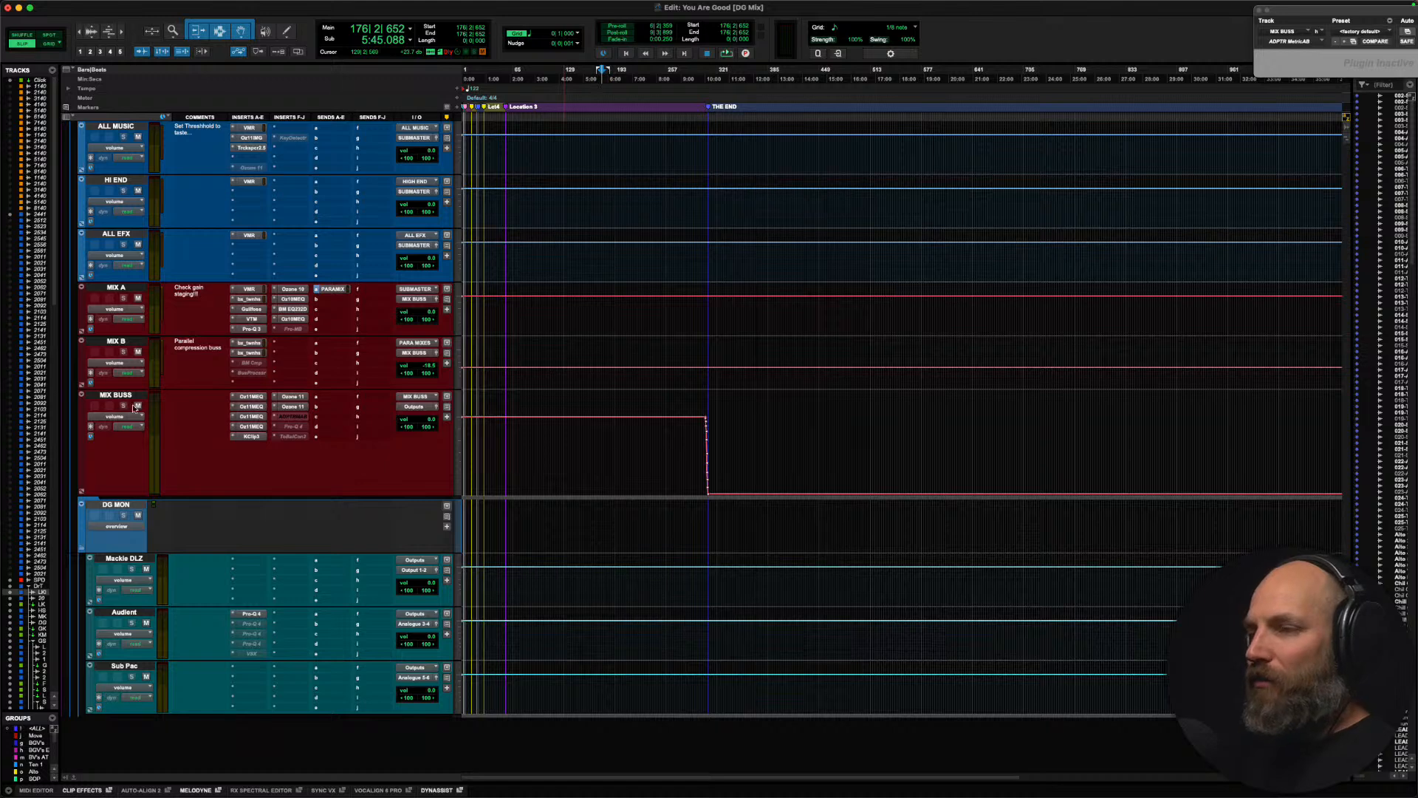
pyautogui.click(115, 395)
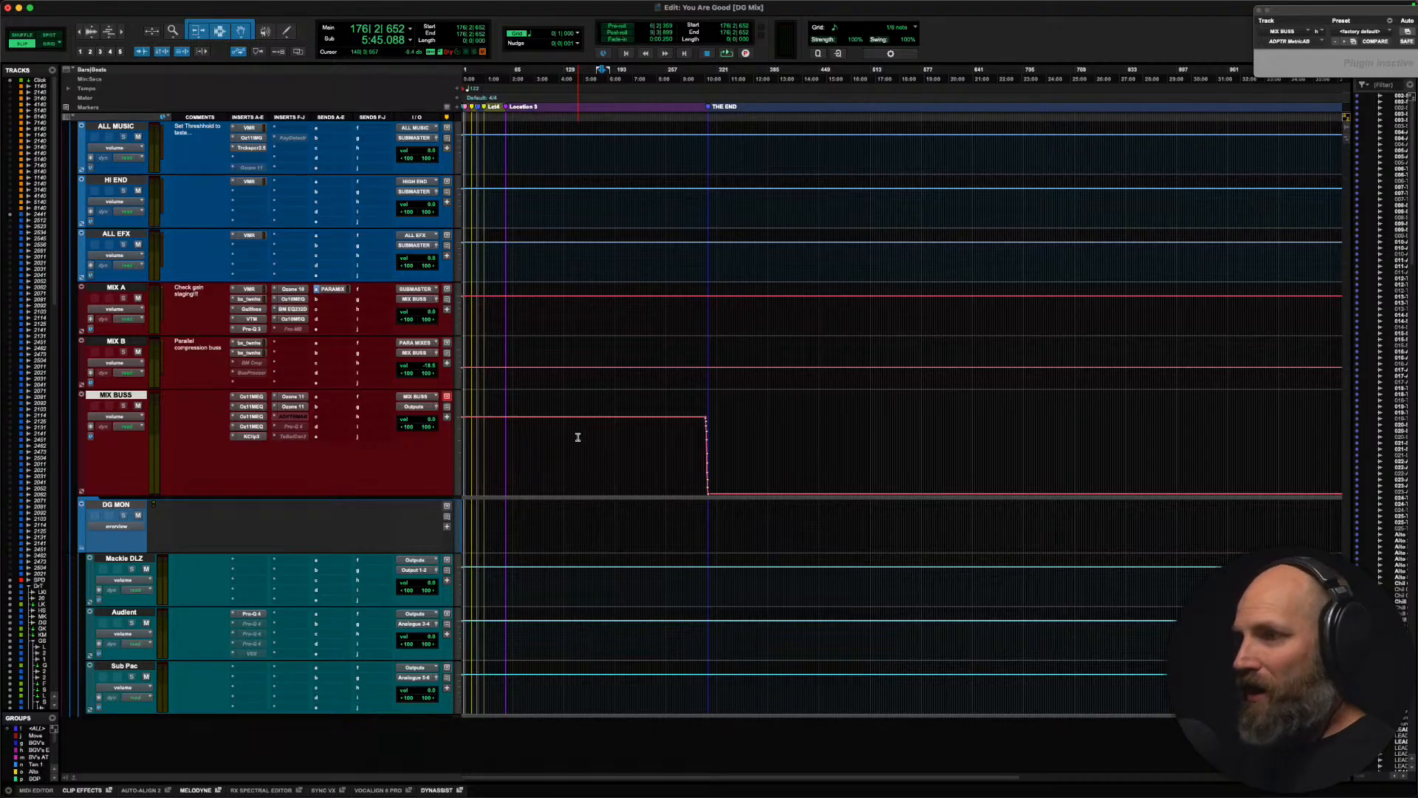
# Step: Look over the session's submaster, effects and lead vocal tracks, then return to the mix bus tracks
pyautogui.scroll(3, 578, 437)
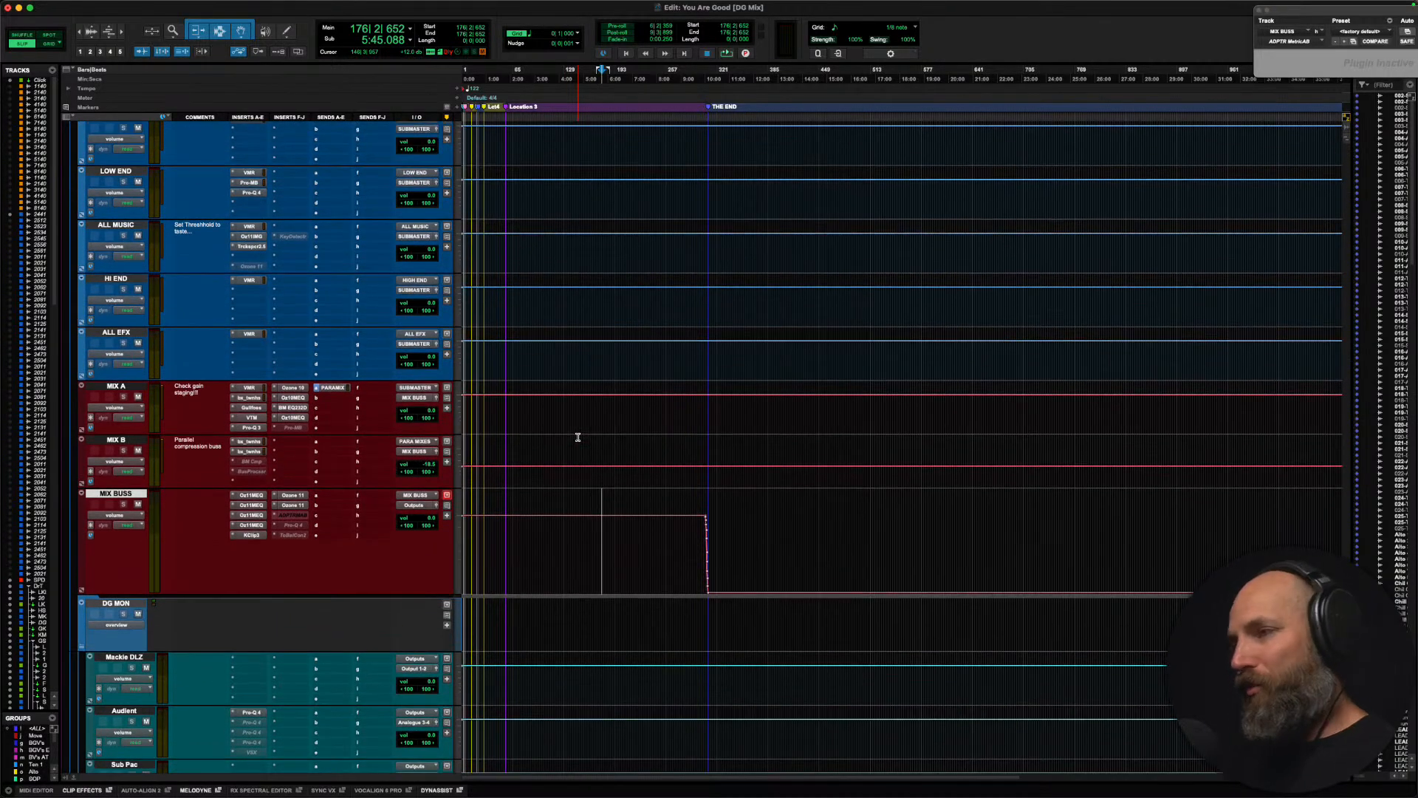
pyautogui.scroll(9, 578, 437)
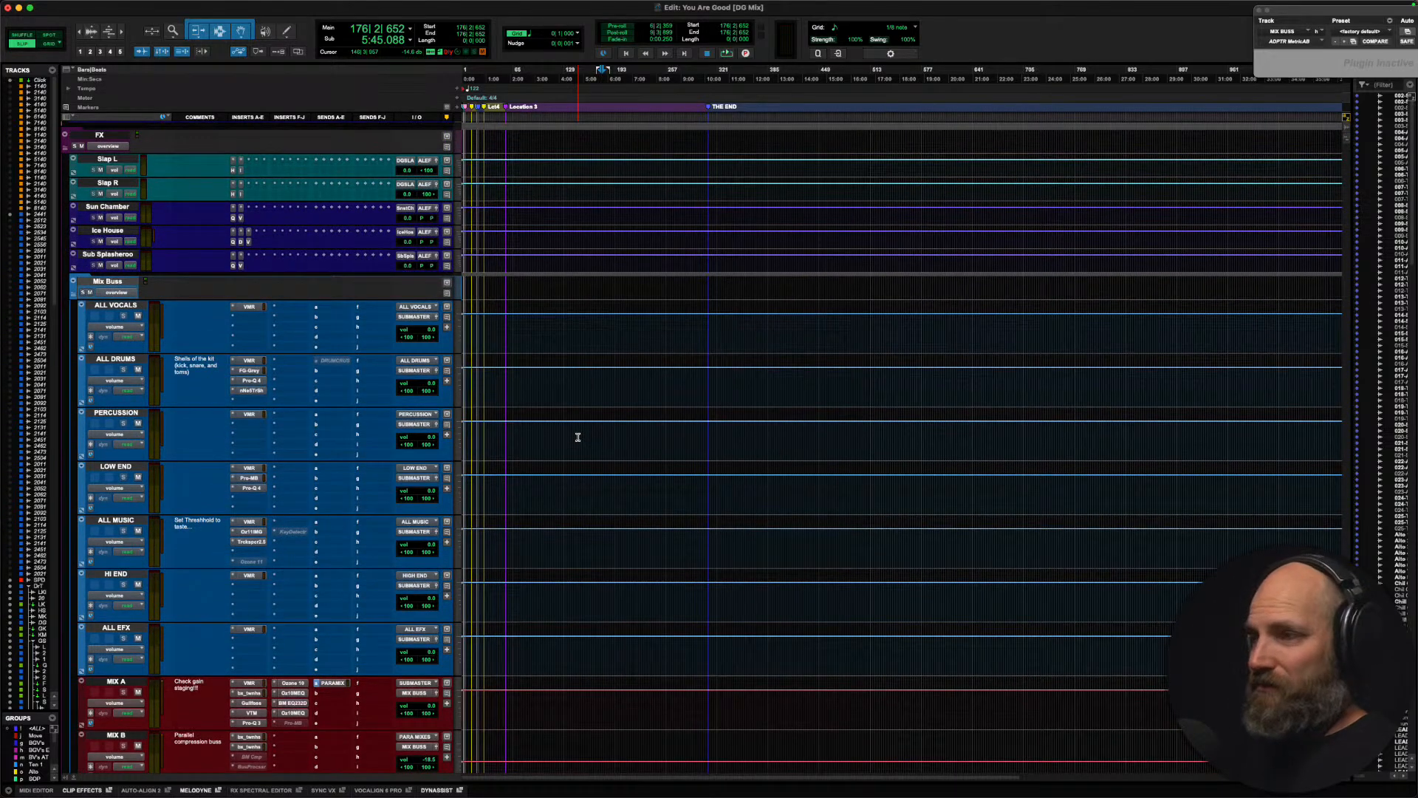
pyautogui.scroll(12, 578, 437)
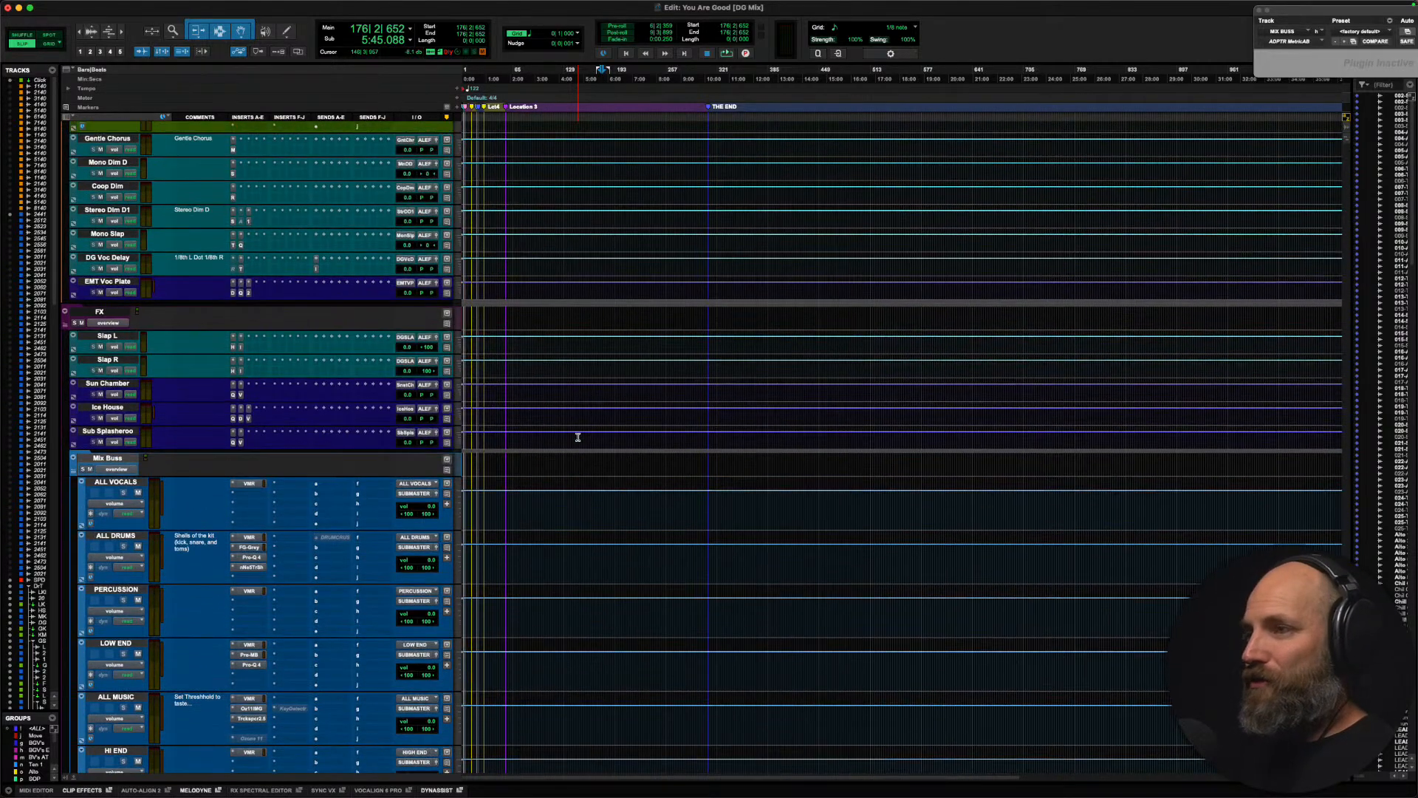
pyautogui.scroll(2, 577, 436)
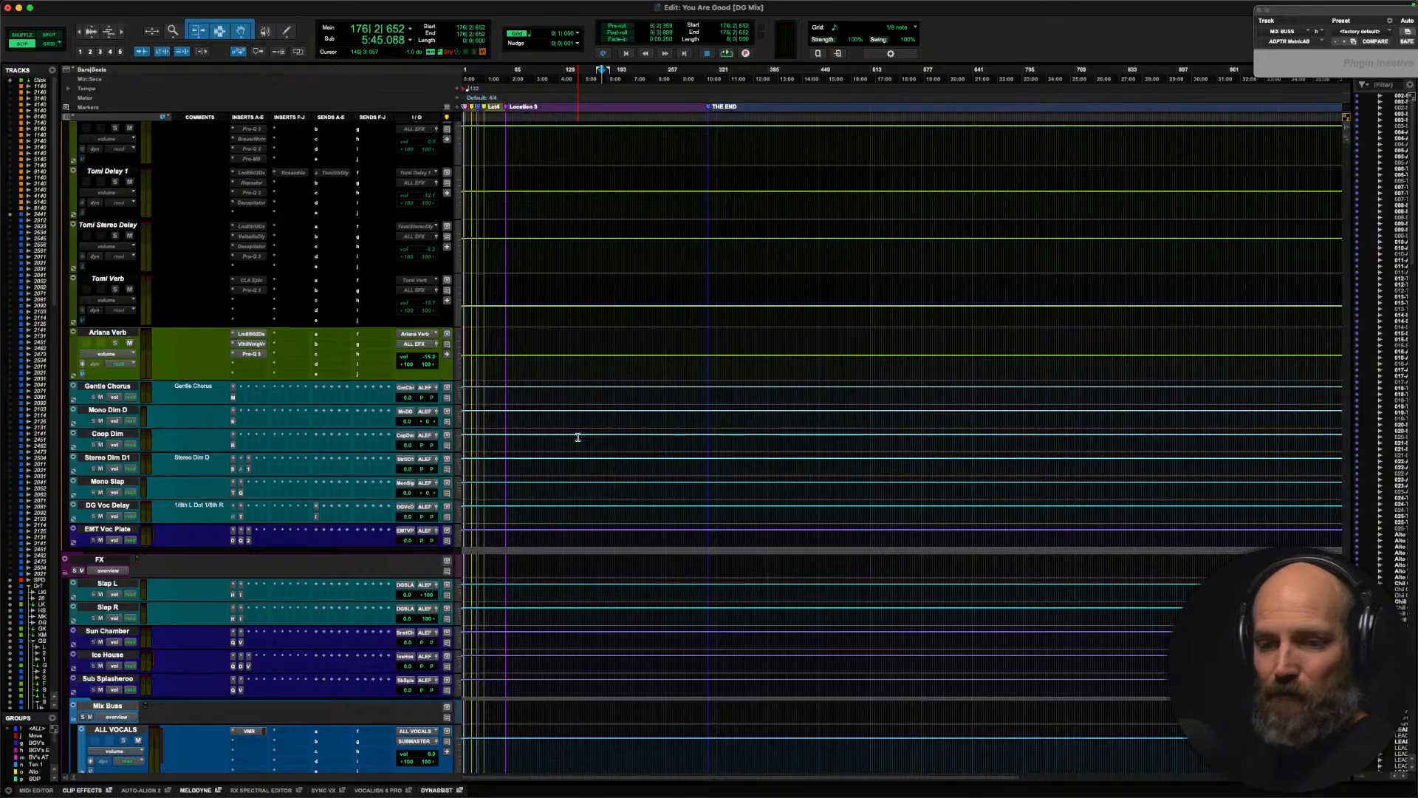
pyautogui.scroll(20, 578, 436)
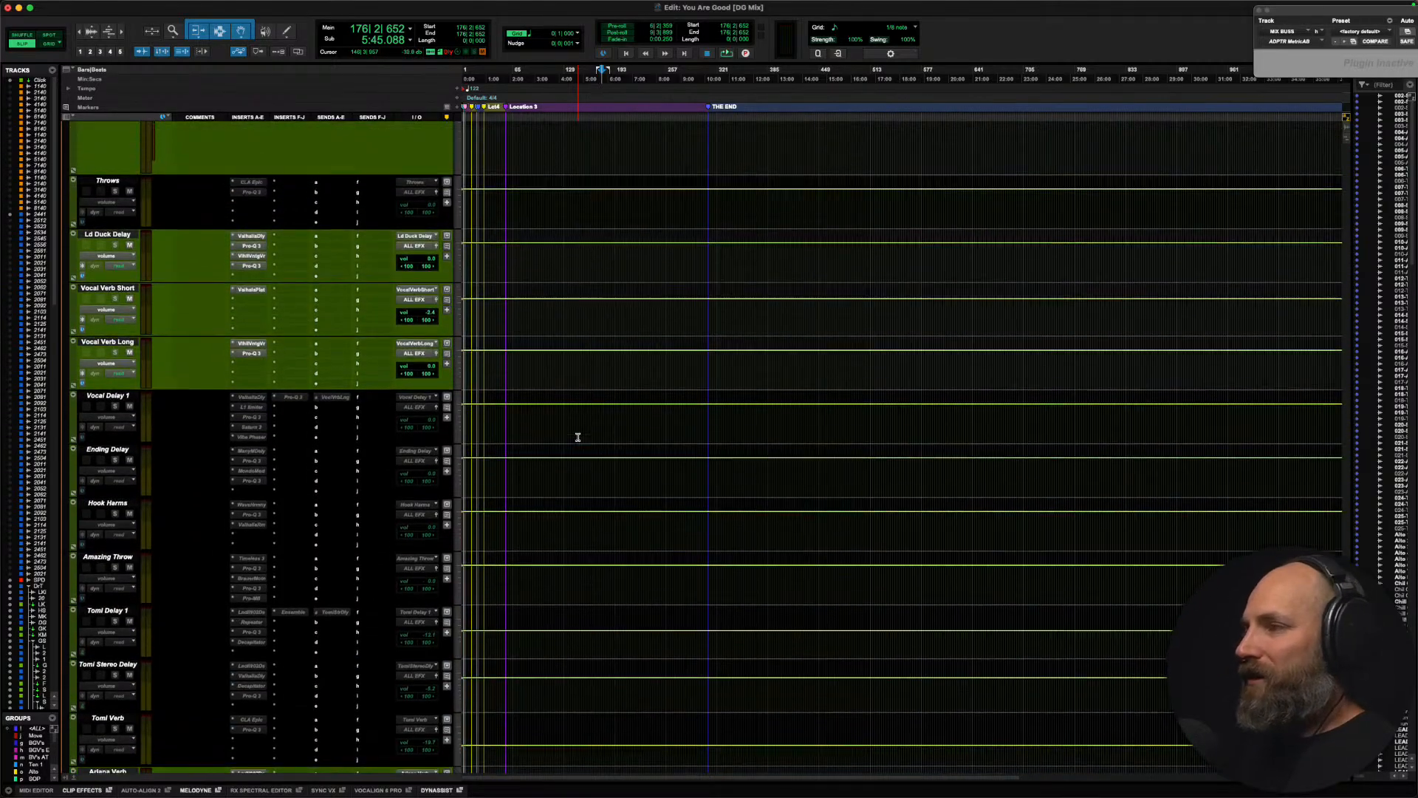
pyautogui.scroll(3, 577, 437)
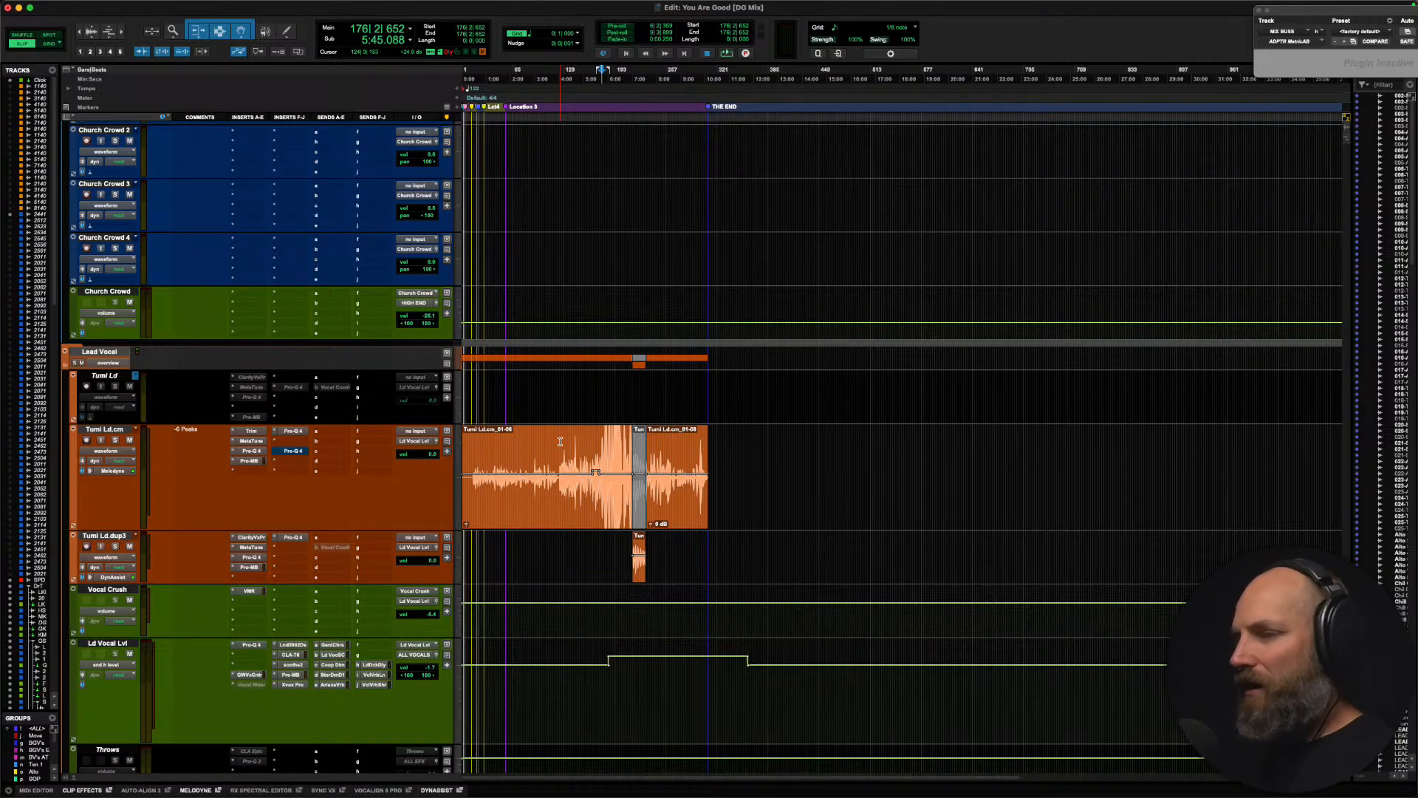
pyautogui.scroll(-15, 560, 441)
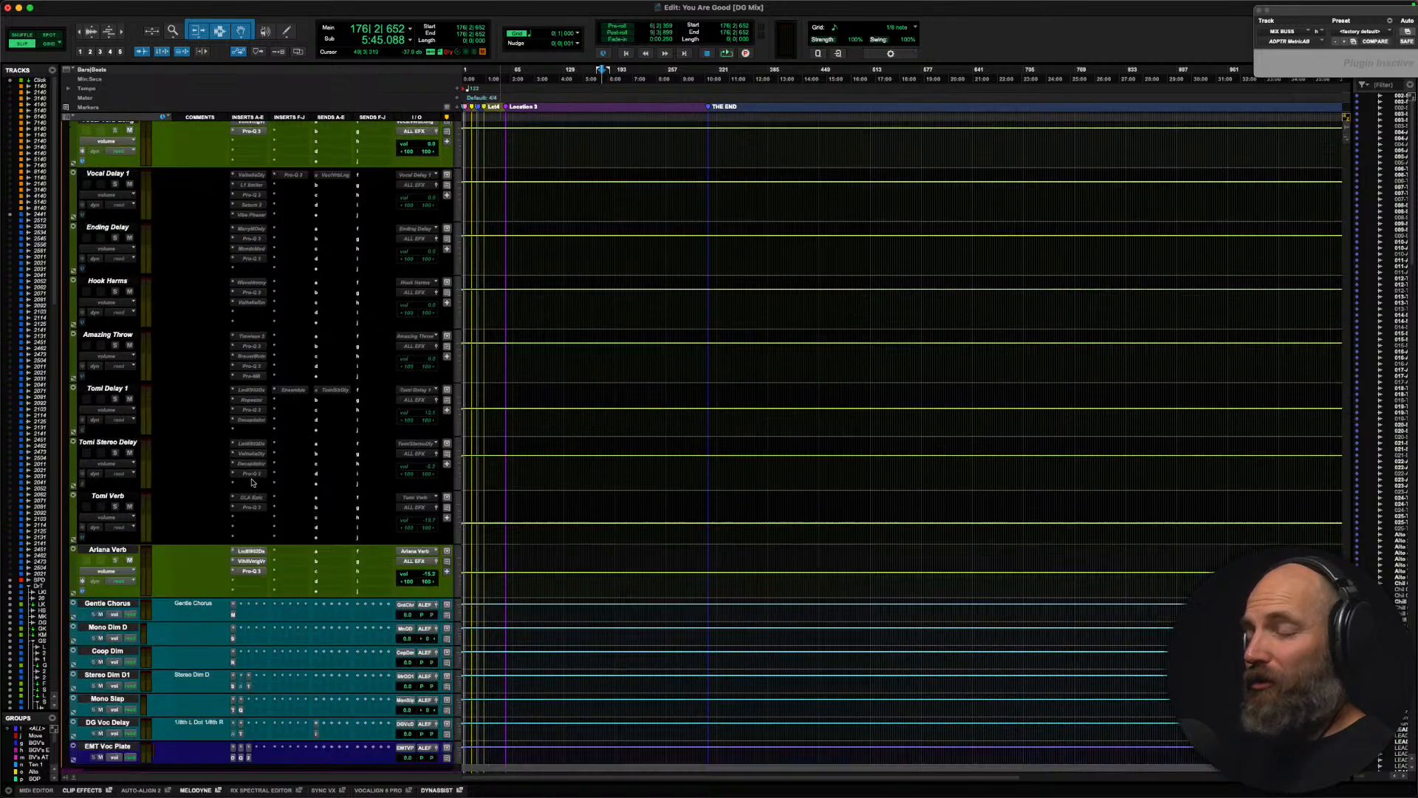
pyautogui.scroll(-10, 252, 482)
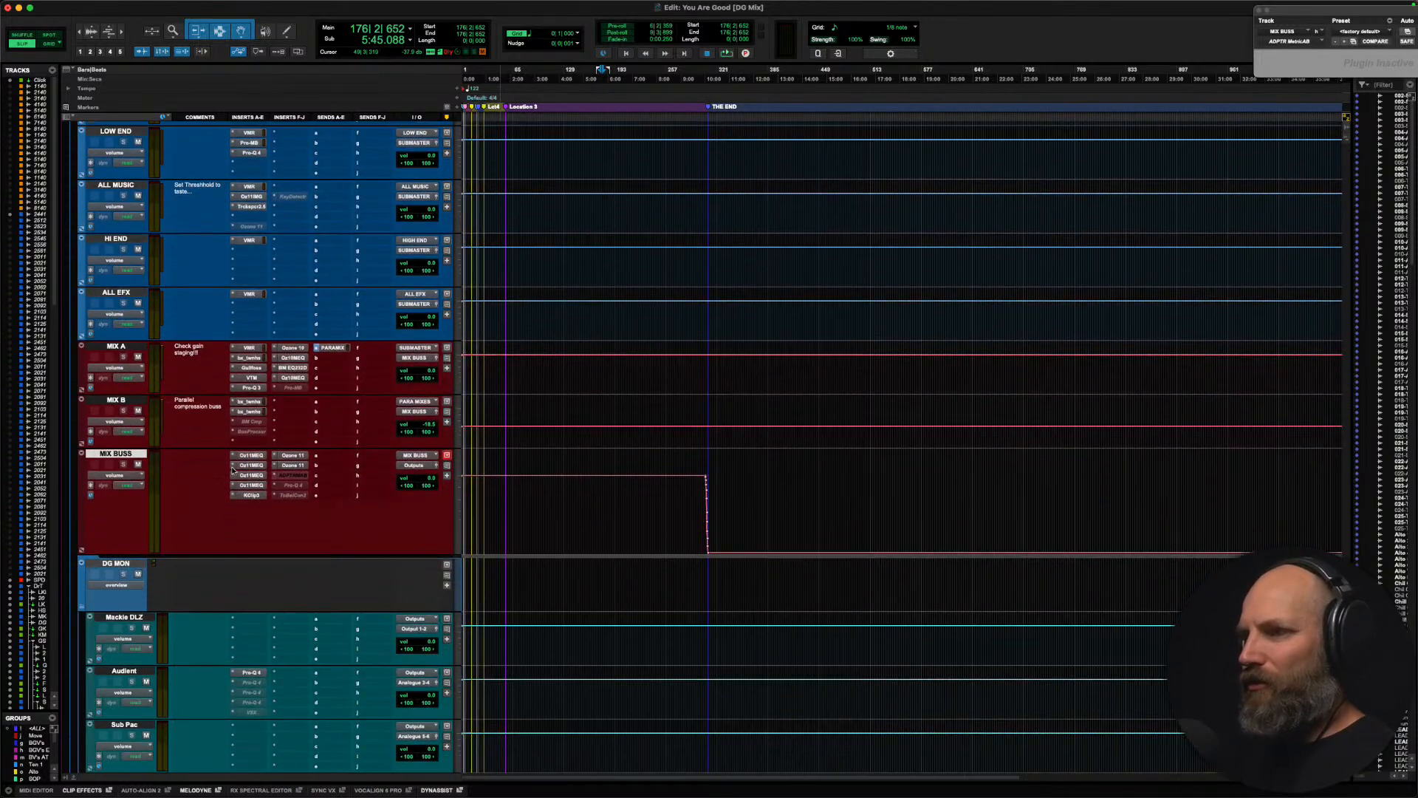
# Step: Select the MIX A track and move the inactive ADPTR MetricAB insert on MIX BUSS down one slot
pyautogui.click(116, 345)
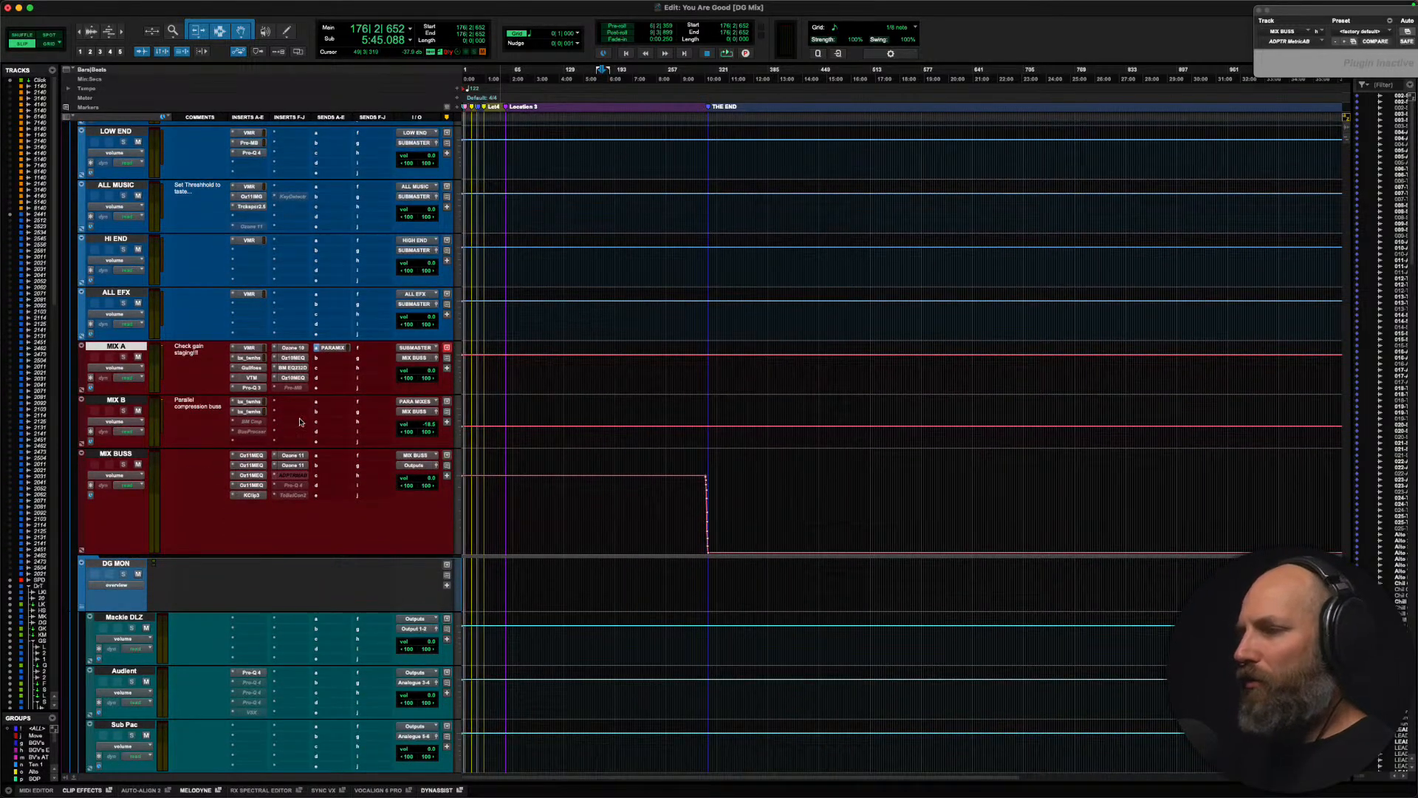
pyautogui.scroll(5, 348, 495)
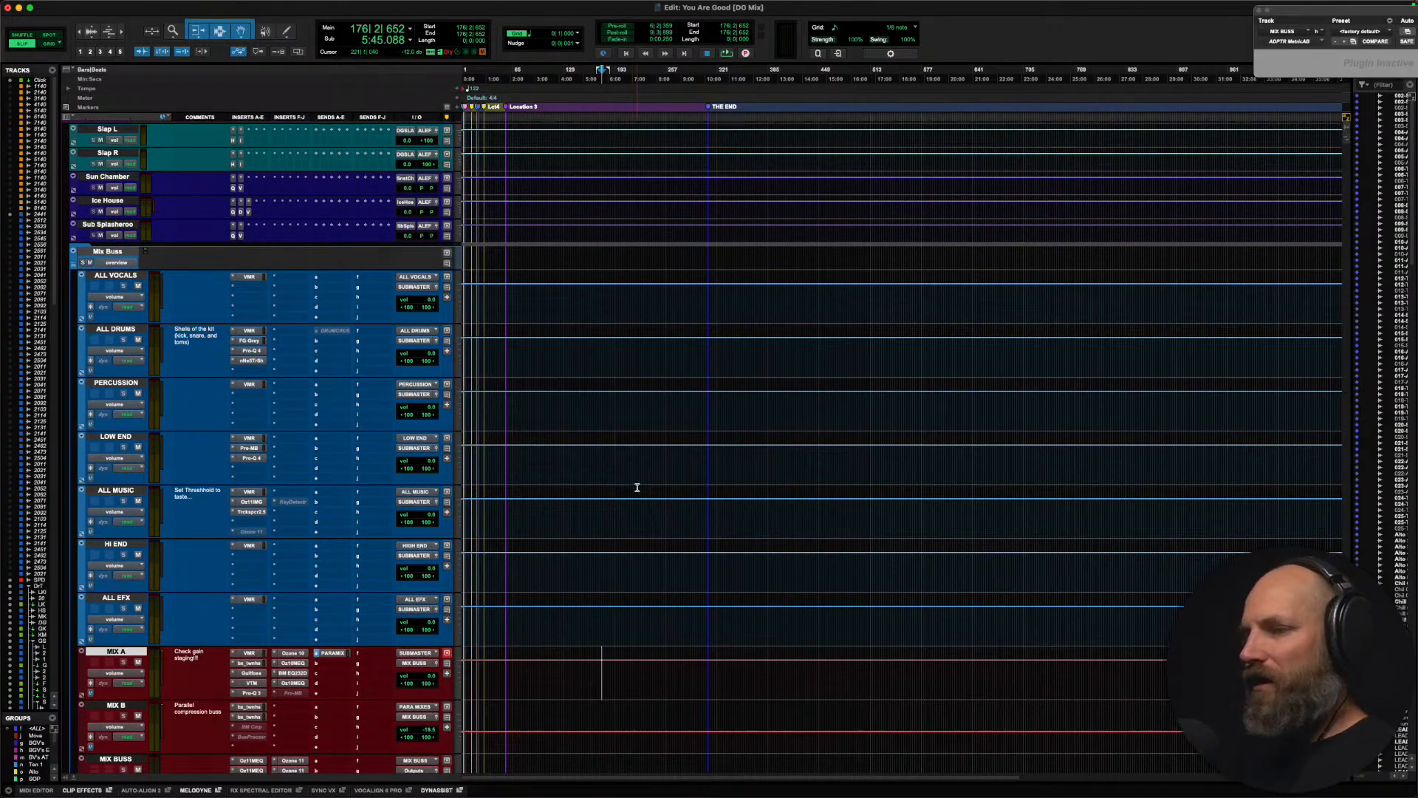
pyautogui.scroll(-1, 637, 487)
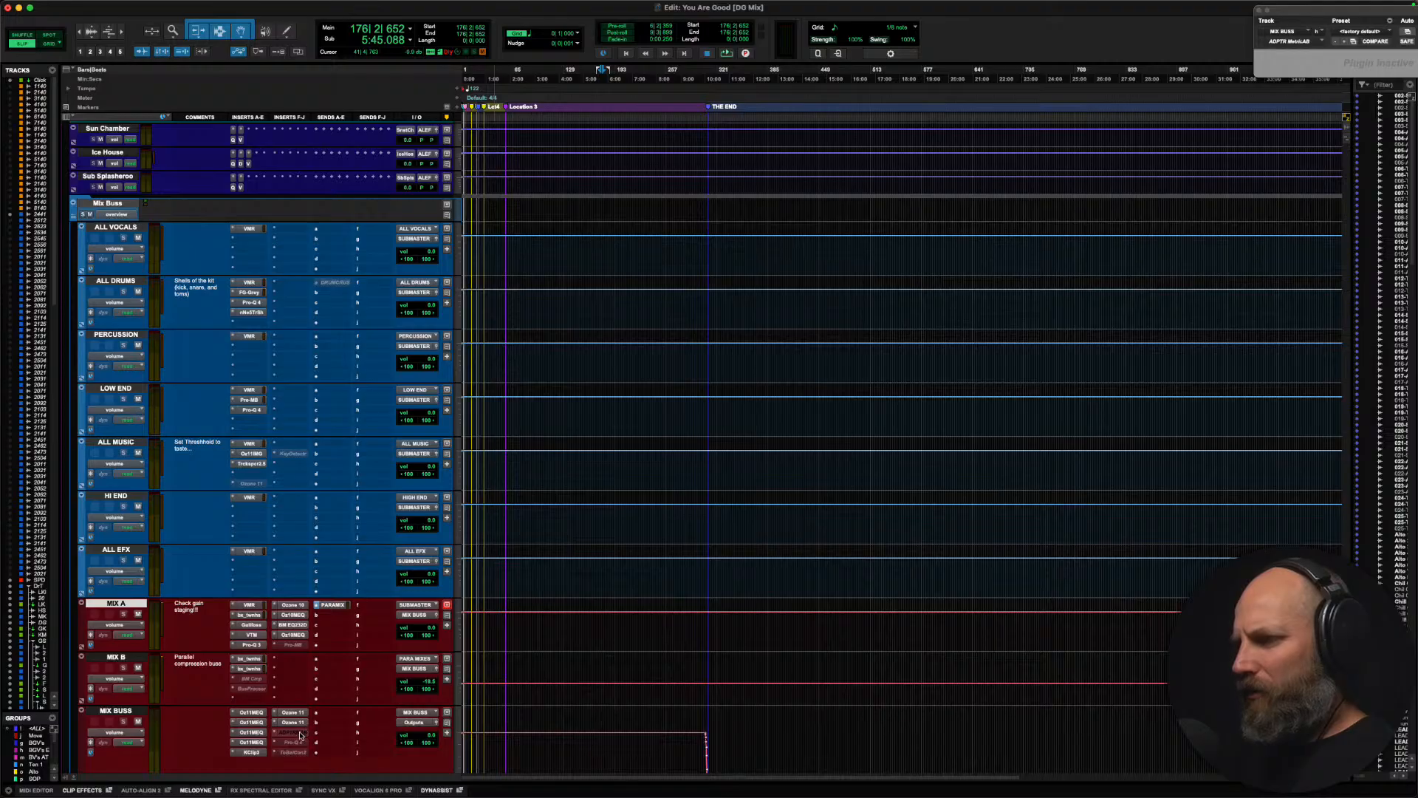
pyautogui.moveTo(297, 733); pyautogui.dragTo(298, 743)
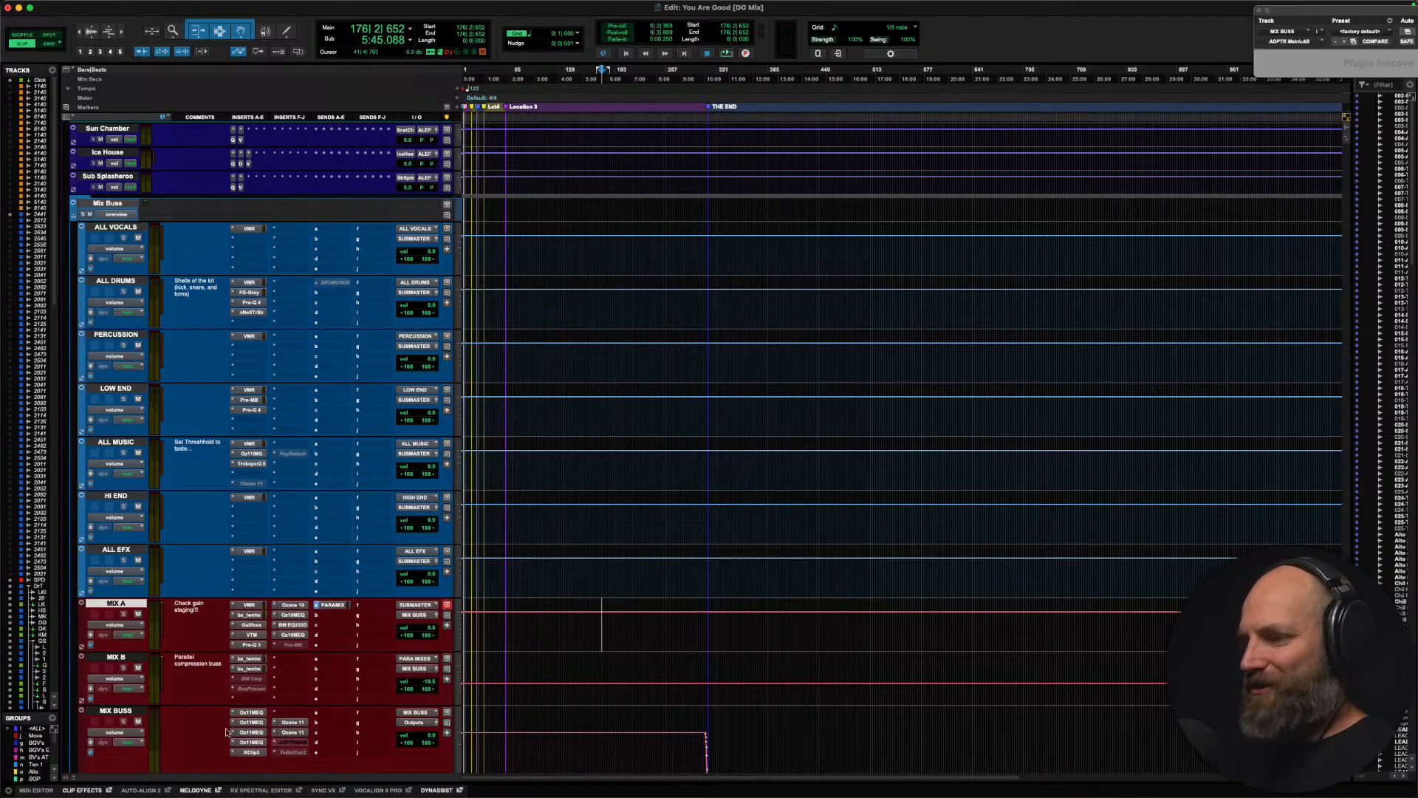
# Step: Replace the inactive Pro-MB insert on MIX A with Waves OneKnob Pressure (stereo) and bring its whole window into view
pyautogui.click(275, 648)
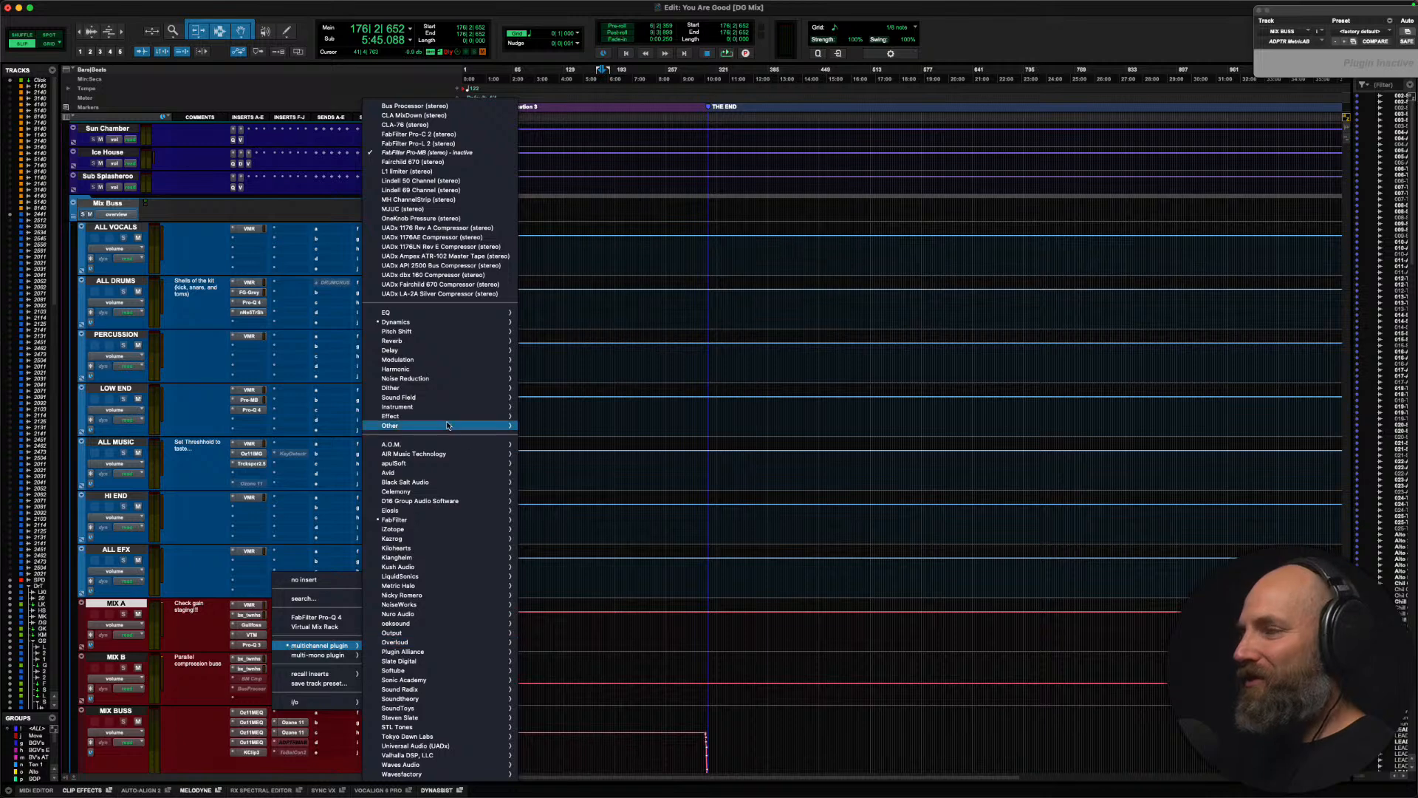
pyautogui.moveTo(446, 327)
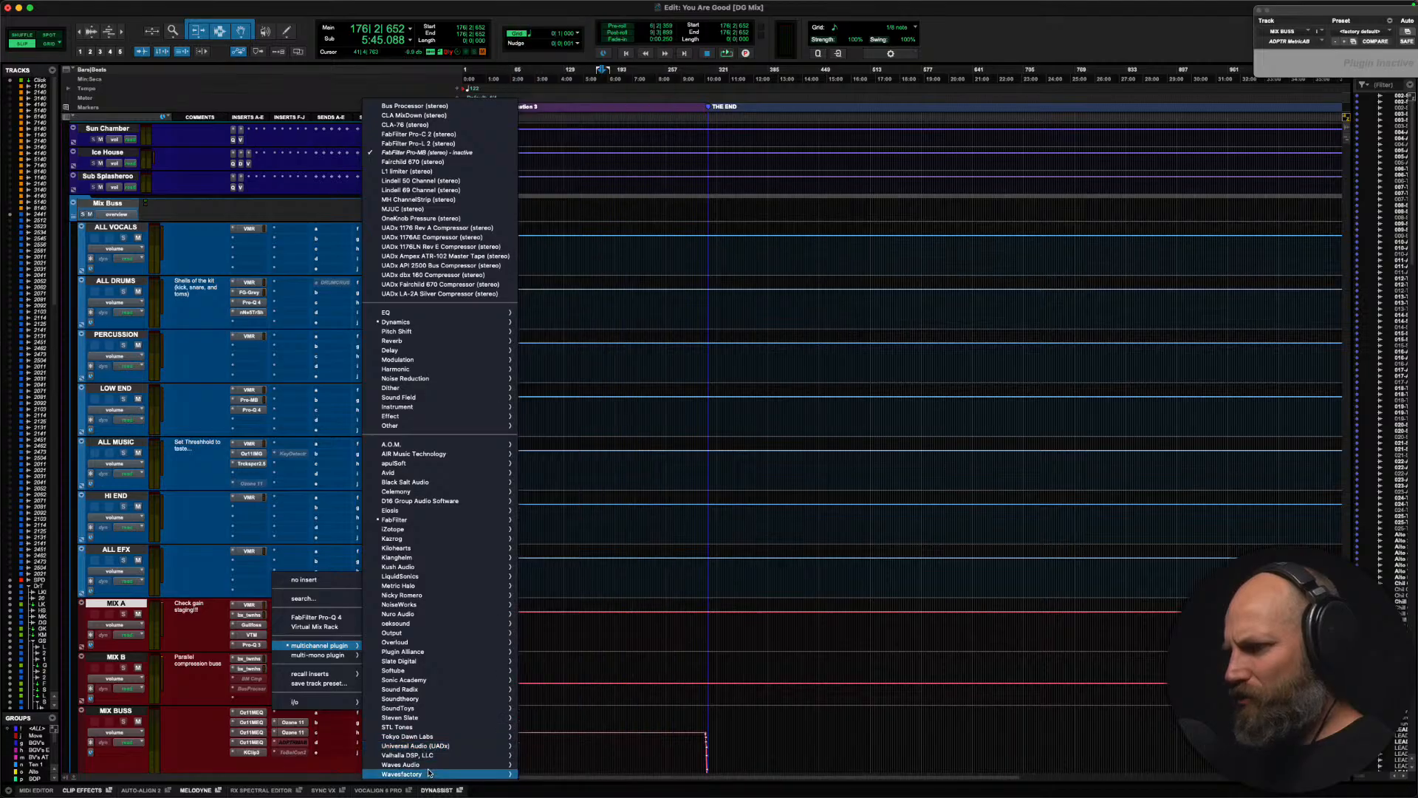
pyautogui.moveTo(445, 766)
pyautogui.moveTo(595, 777)
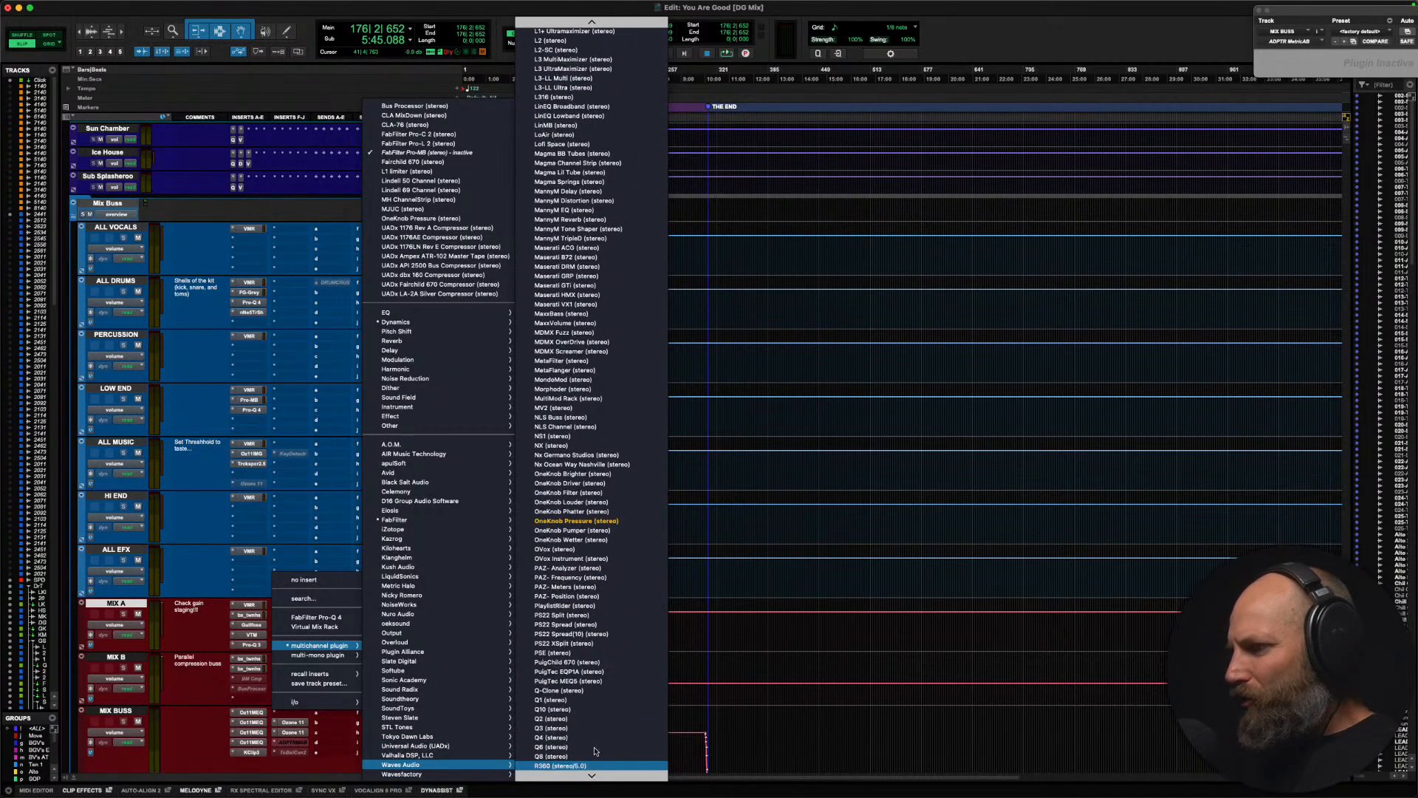
pyautogui.click(602, 522)
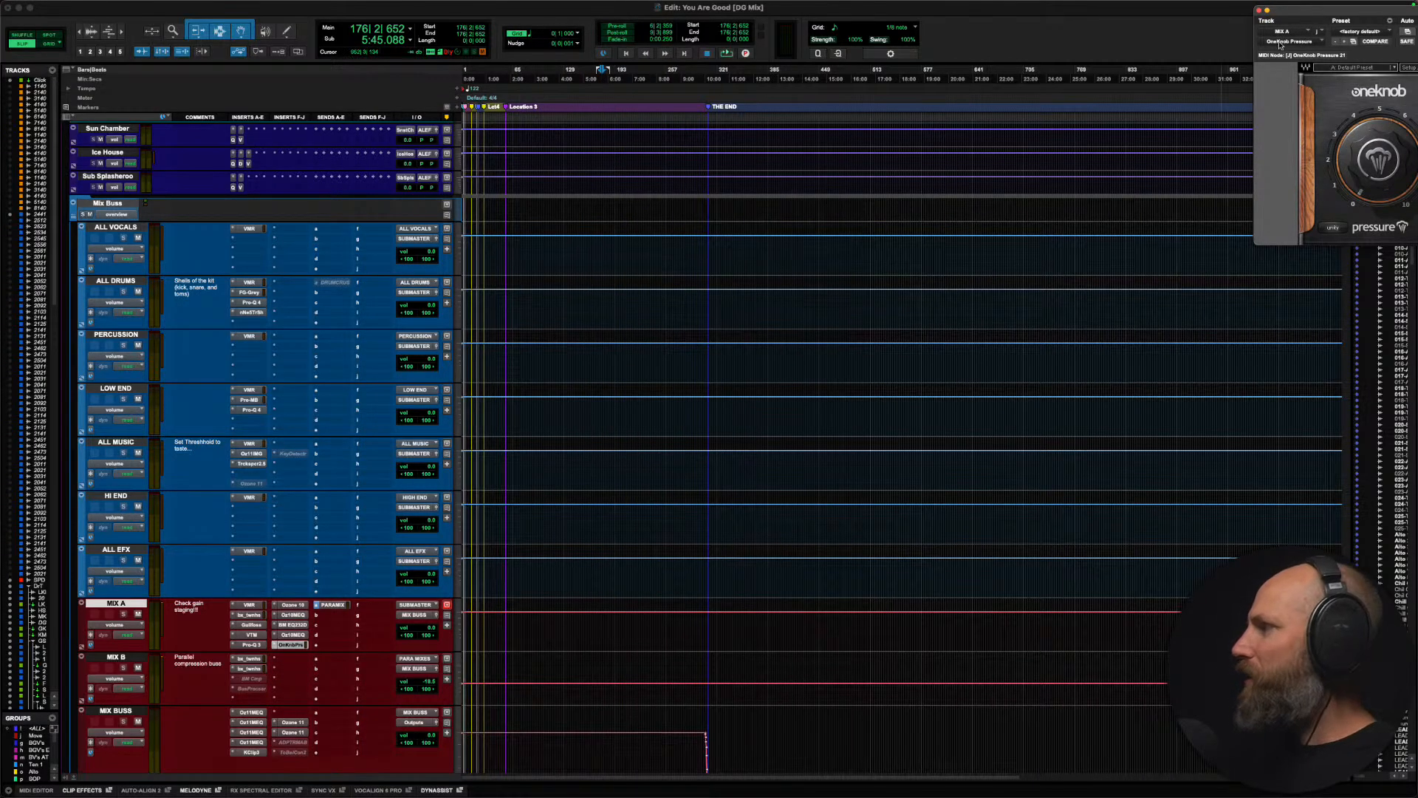
pyautogui.moveTo(1312, 11); pyautogui.dragTo(569, 177)
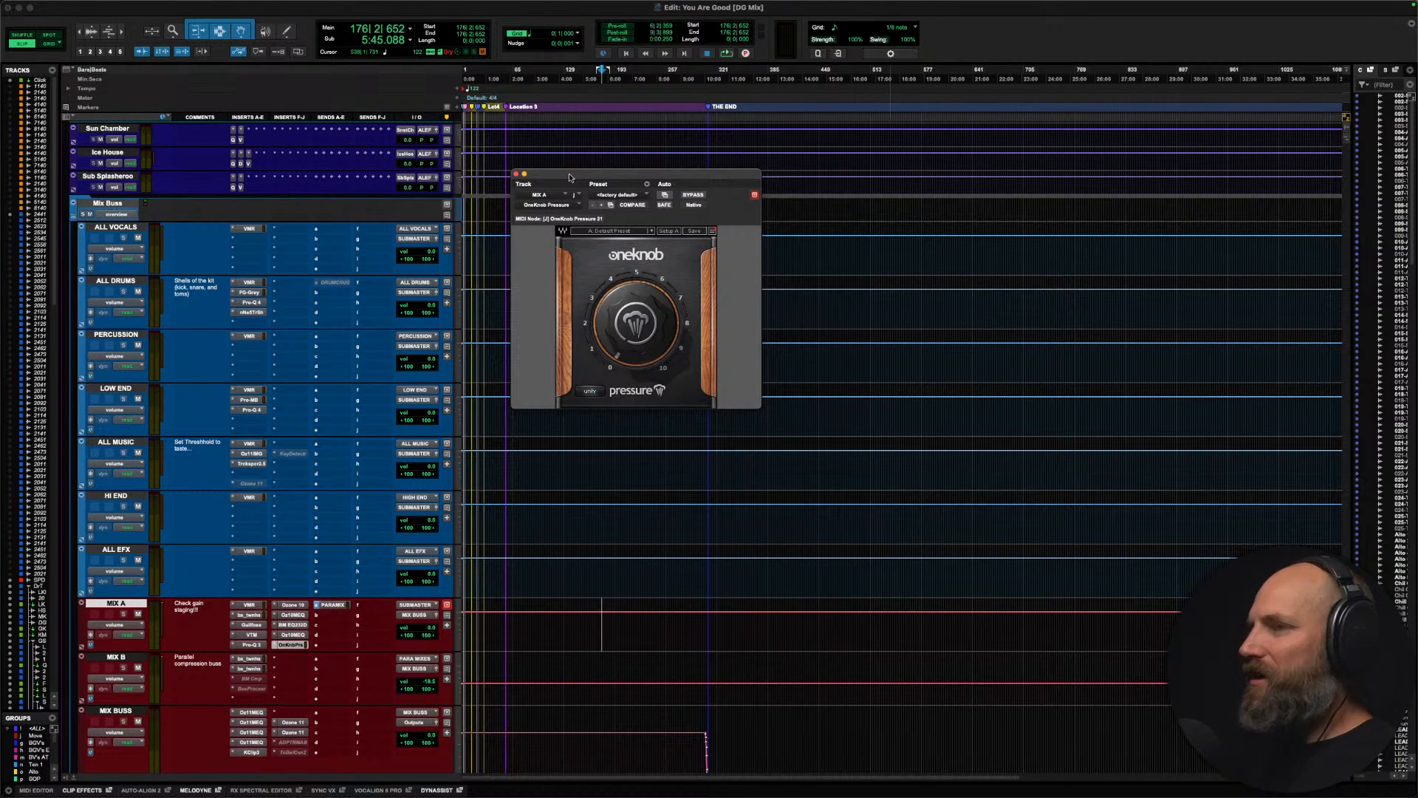
pyautogui.moveTo(570, 178); pyautogui.dragTo(640, 166)
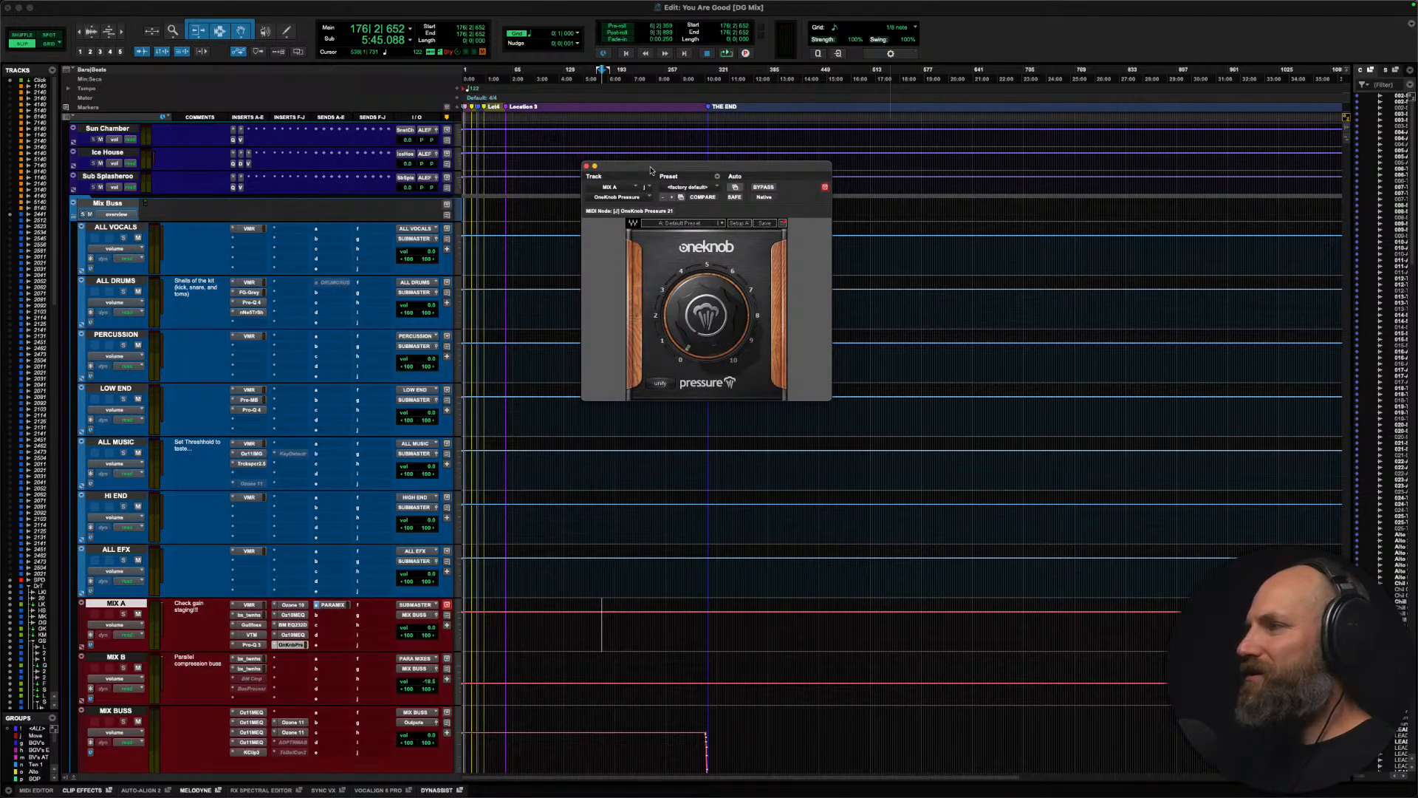
pyautogui.moveTo(680, 170); pyautogui.dragTo(681, 167)
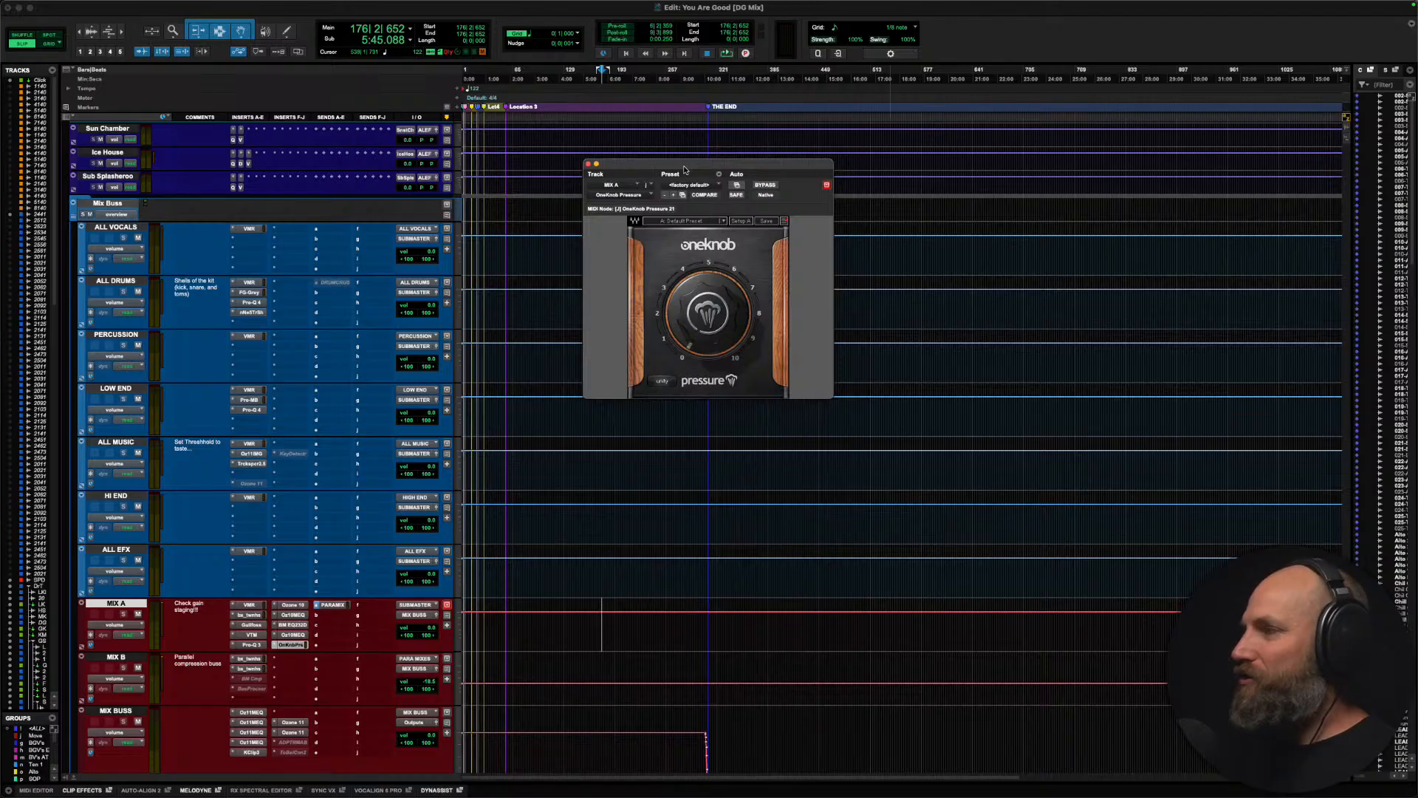
pyautogui.moveTo(684, 169); pyautogui.dragTo(706, 170)
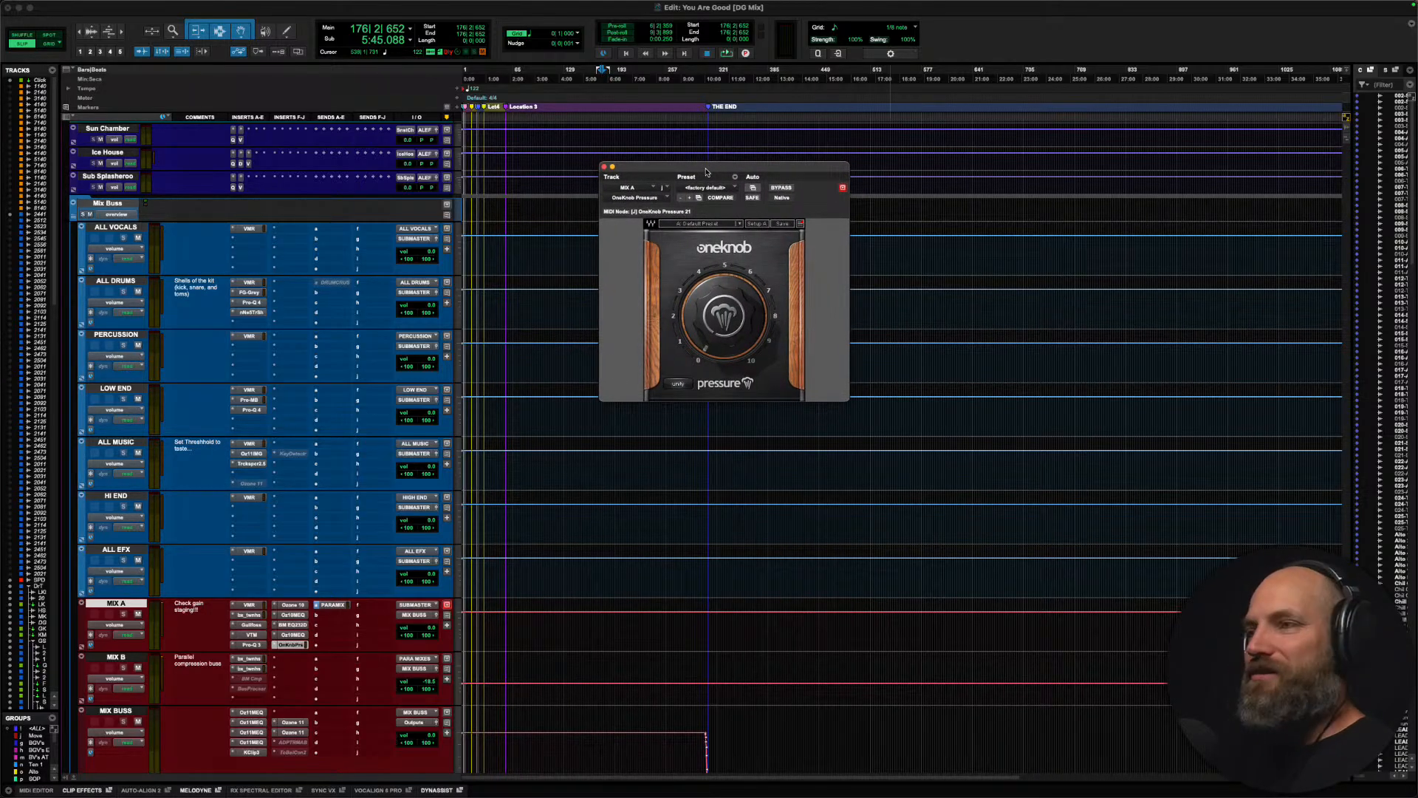
pyautogui.moveTo(707, 172); pyautogui.dragTo(705, 200)
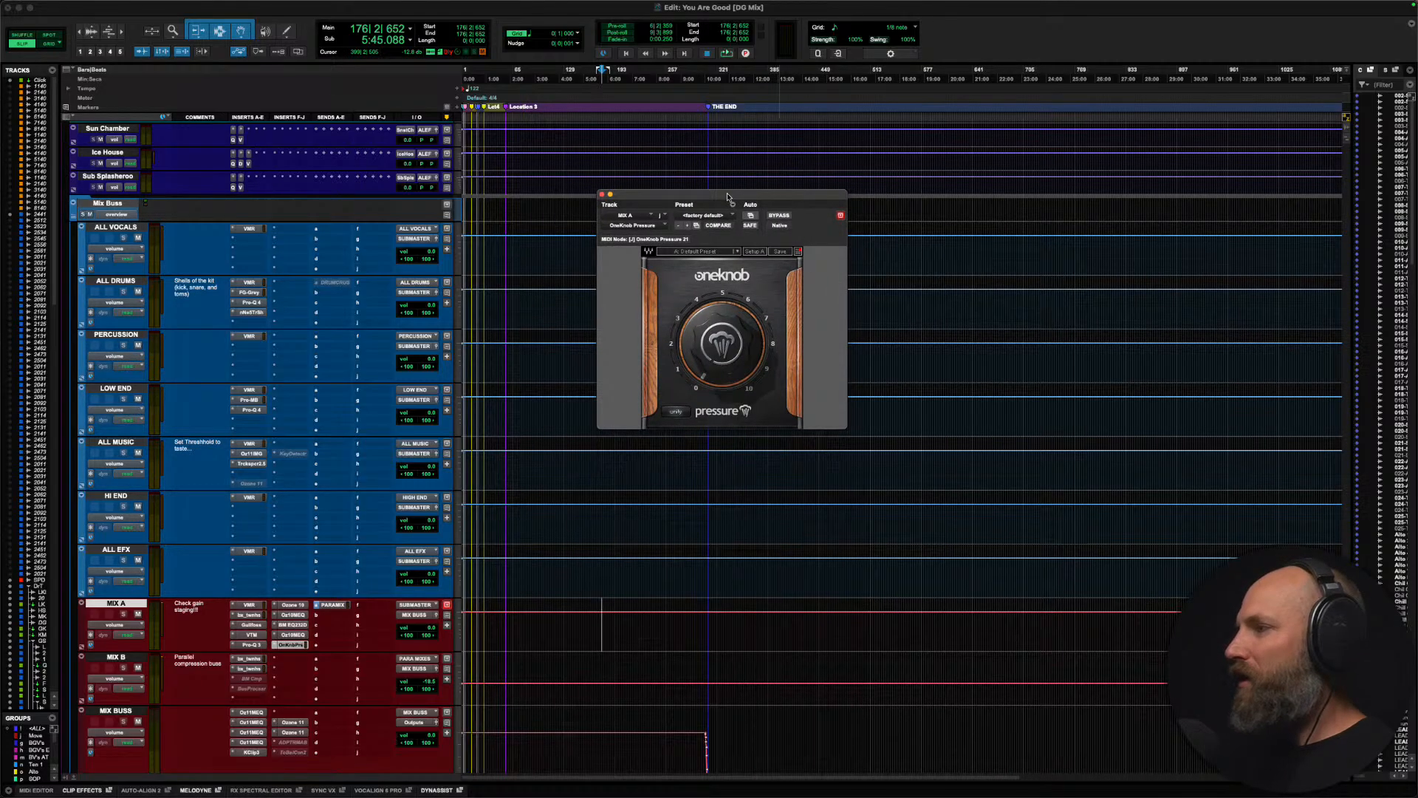
# Step: Make the OneKnob Pressure insert on the MIX A track inactive
pyautogui.click(602, 624)
pyautogui.scroll(-5, 614, 546)
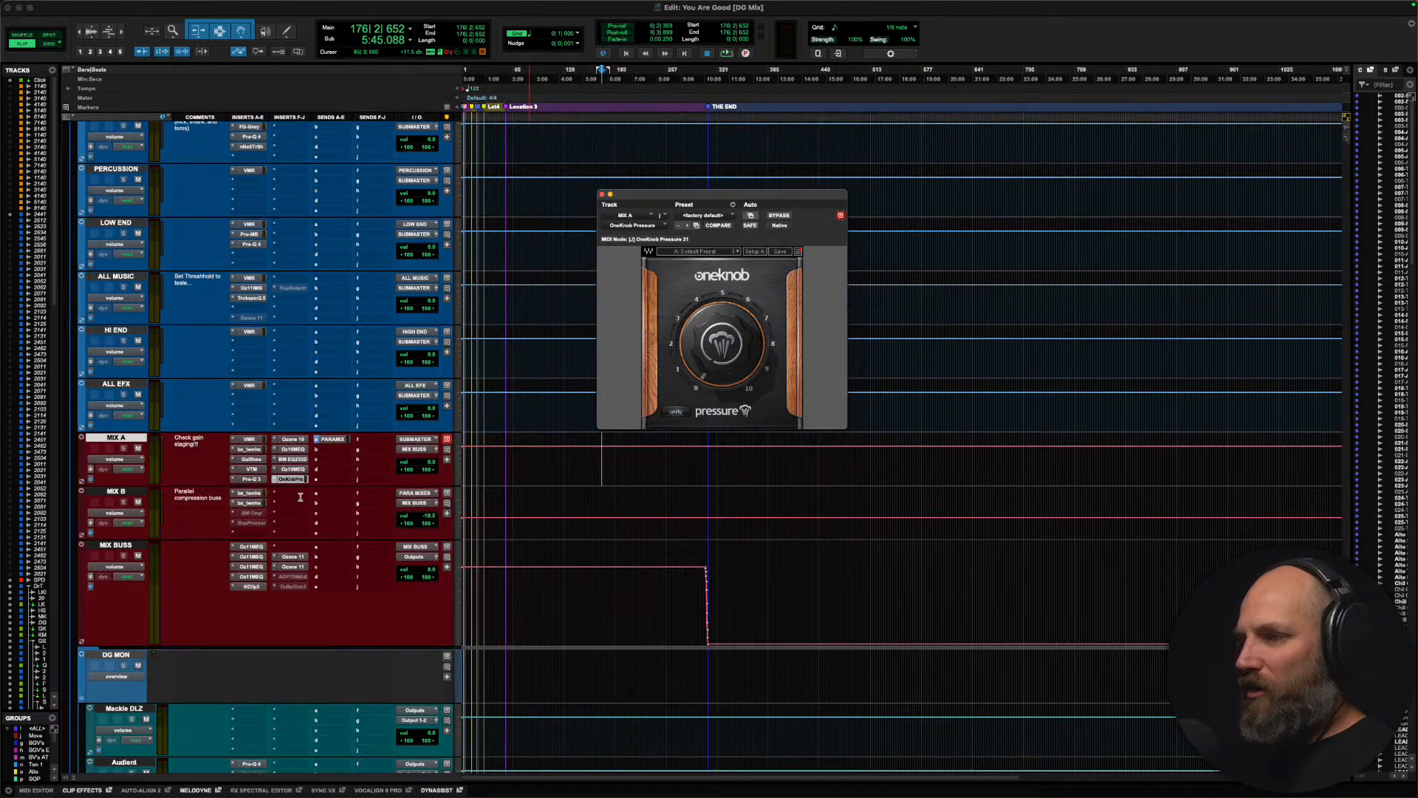
pyautogui.keyDown('ctrl'); pyautogui.keyDown('super'); pyautogui.click(296, 481); pyautogui.keyUp('super'); pyautogui.keyUp('ctrl')
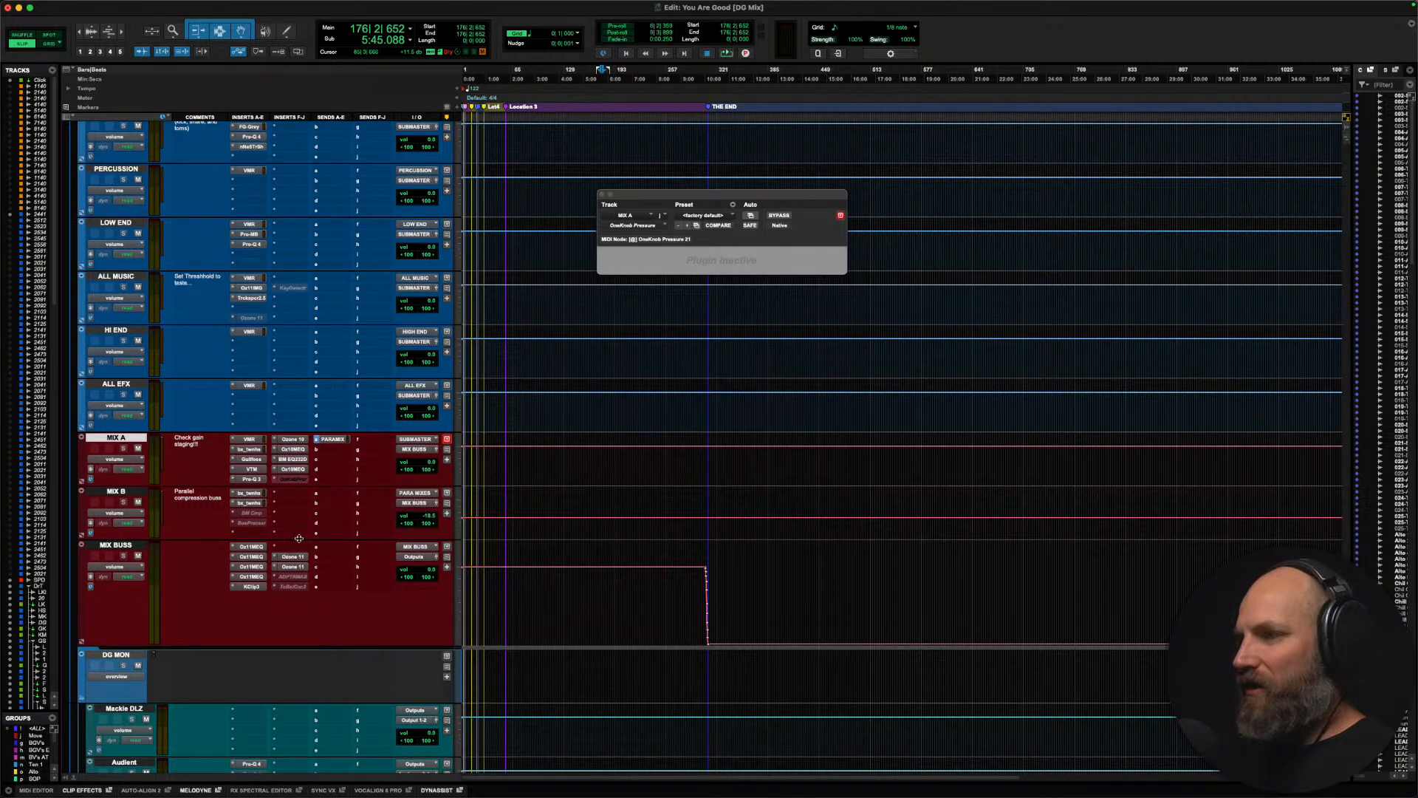
# Step: Activate the ADPTR MetricAB insert on MIX BUSS and show its Loudness view
pyautogui.keyDown('ctrl'); pyautogui.keyDown('super'); pyautogui.click(294, 577); pyautogui.keyUp('super'); pyautogui.keyUp('ctrl')
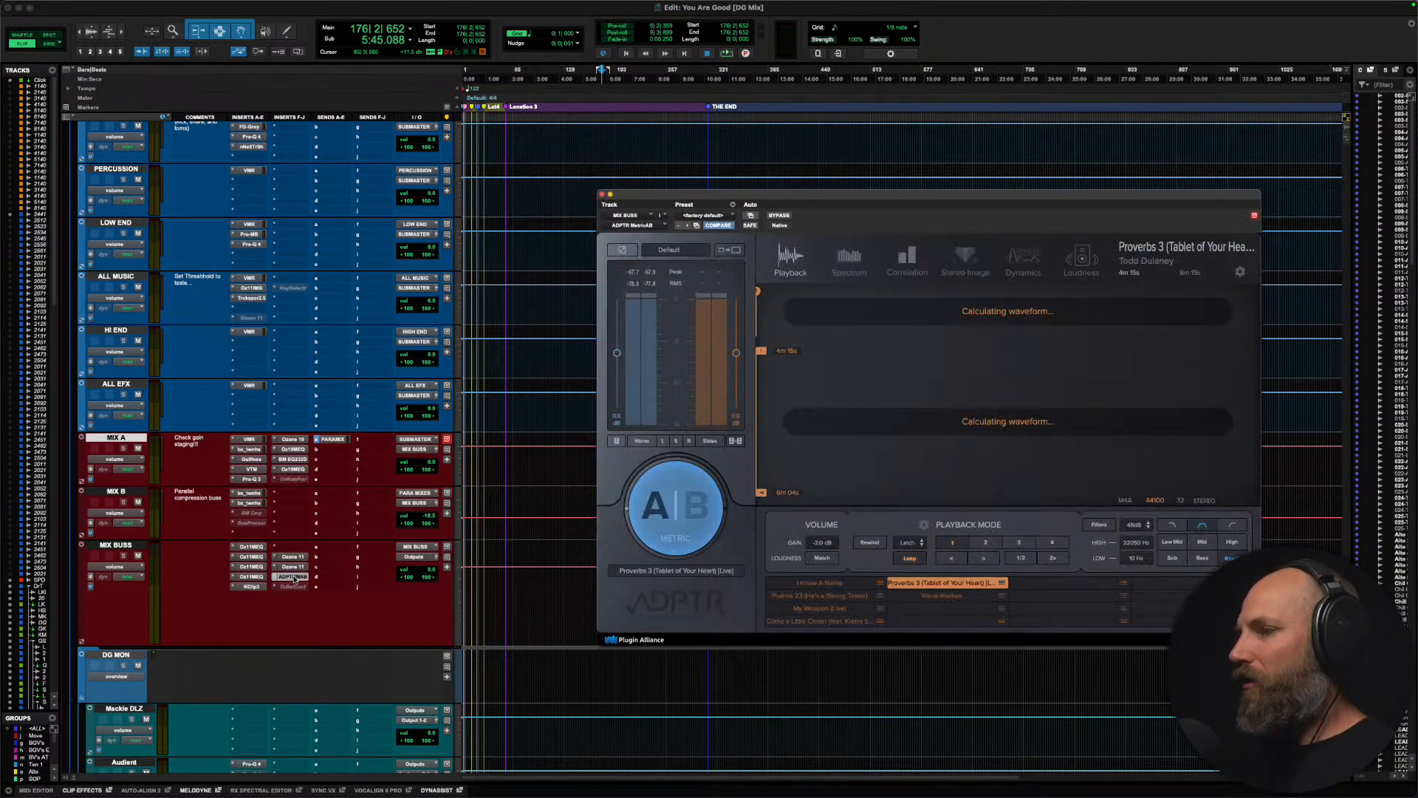
pyautogui.click(1083, 255)
pyautogui.moveTo(857, 195); pyautogui.dragTo(1066, 209)
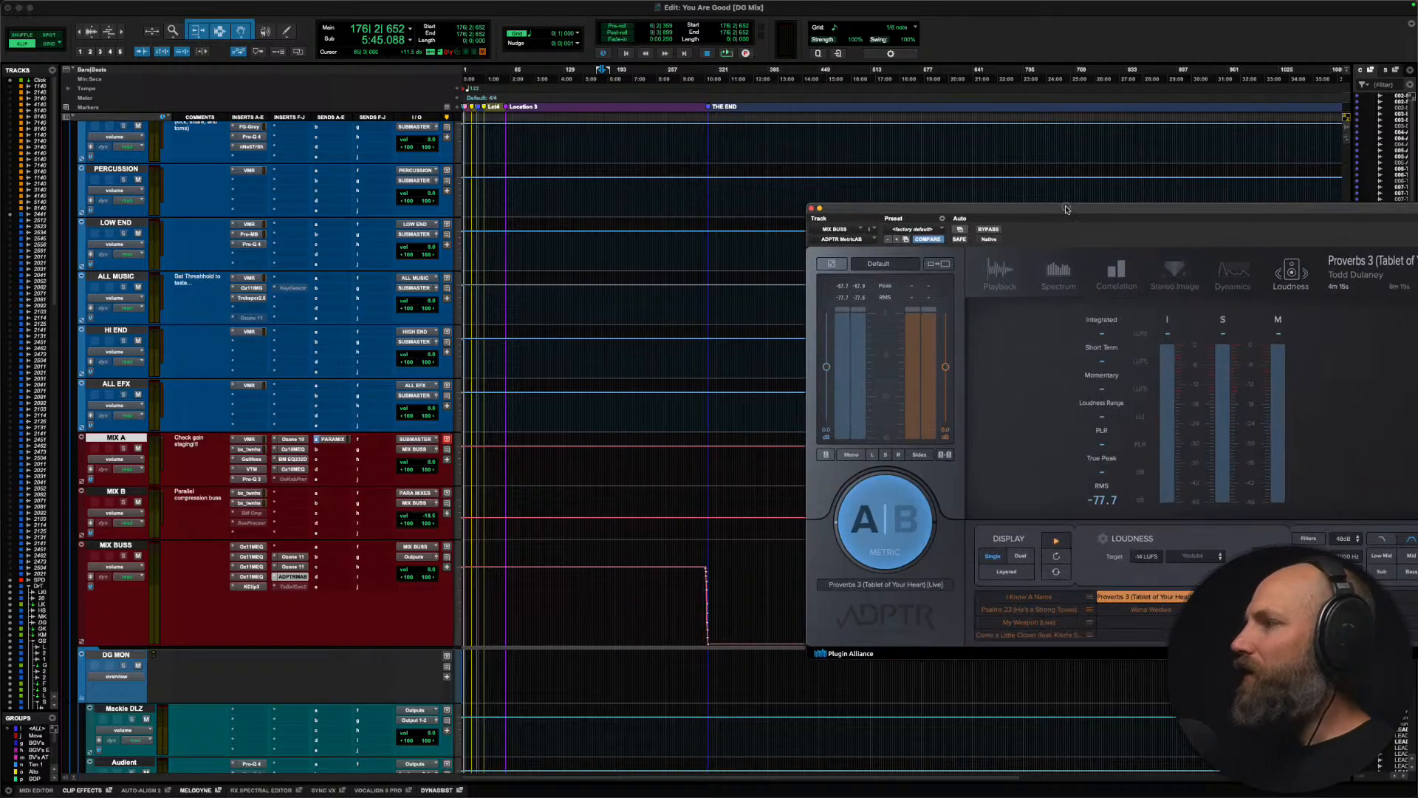
# Step: Play the song from bar 191, the loud section of the crowd tracks, and examine the mix loudness in the fully visible MetricAB meter
pyautogui.scroll(15, 642, 332)
pyautogui.scroll(20, 636, 337)
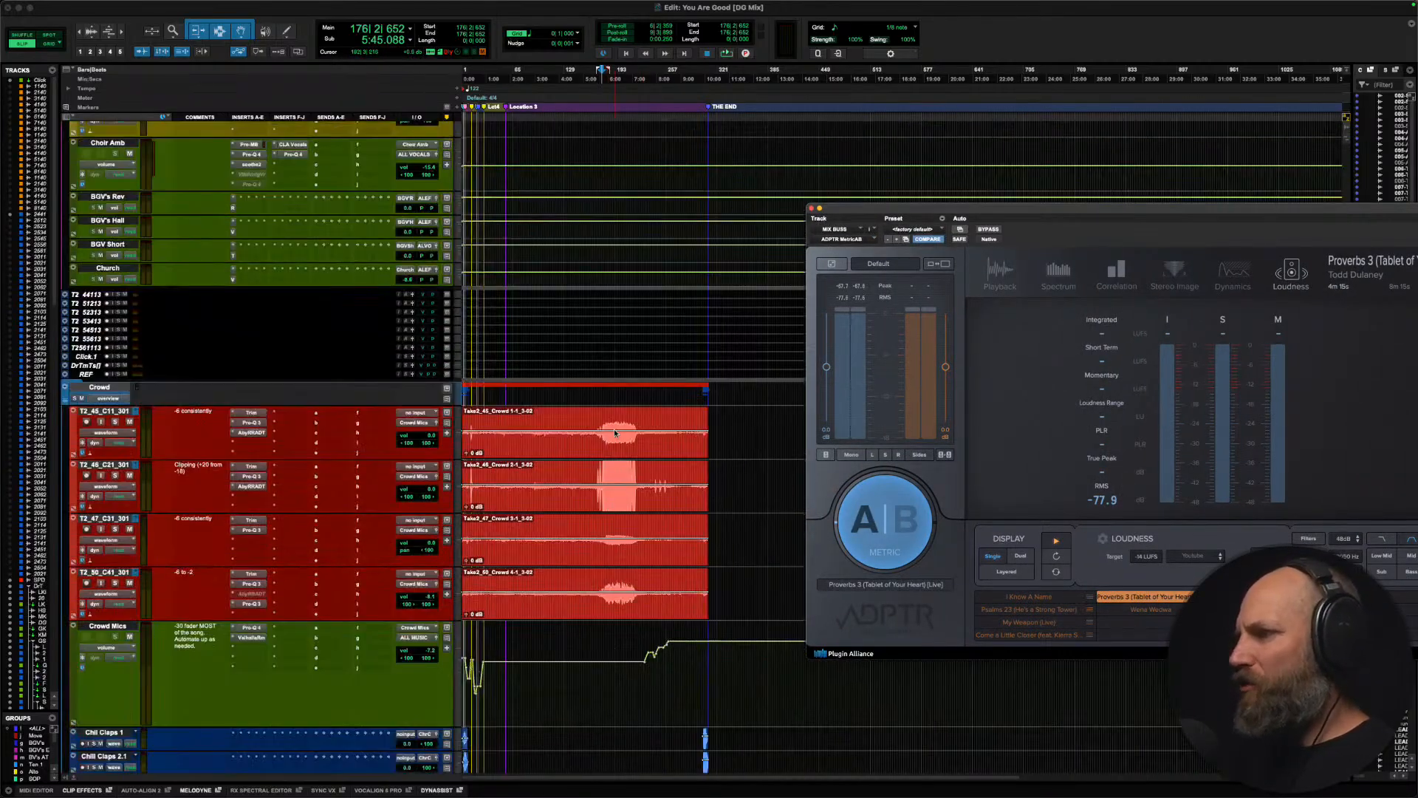
pyautogui.click(615, 433)
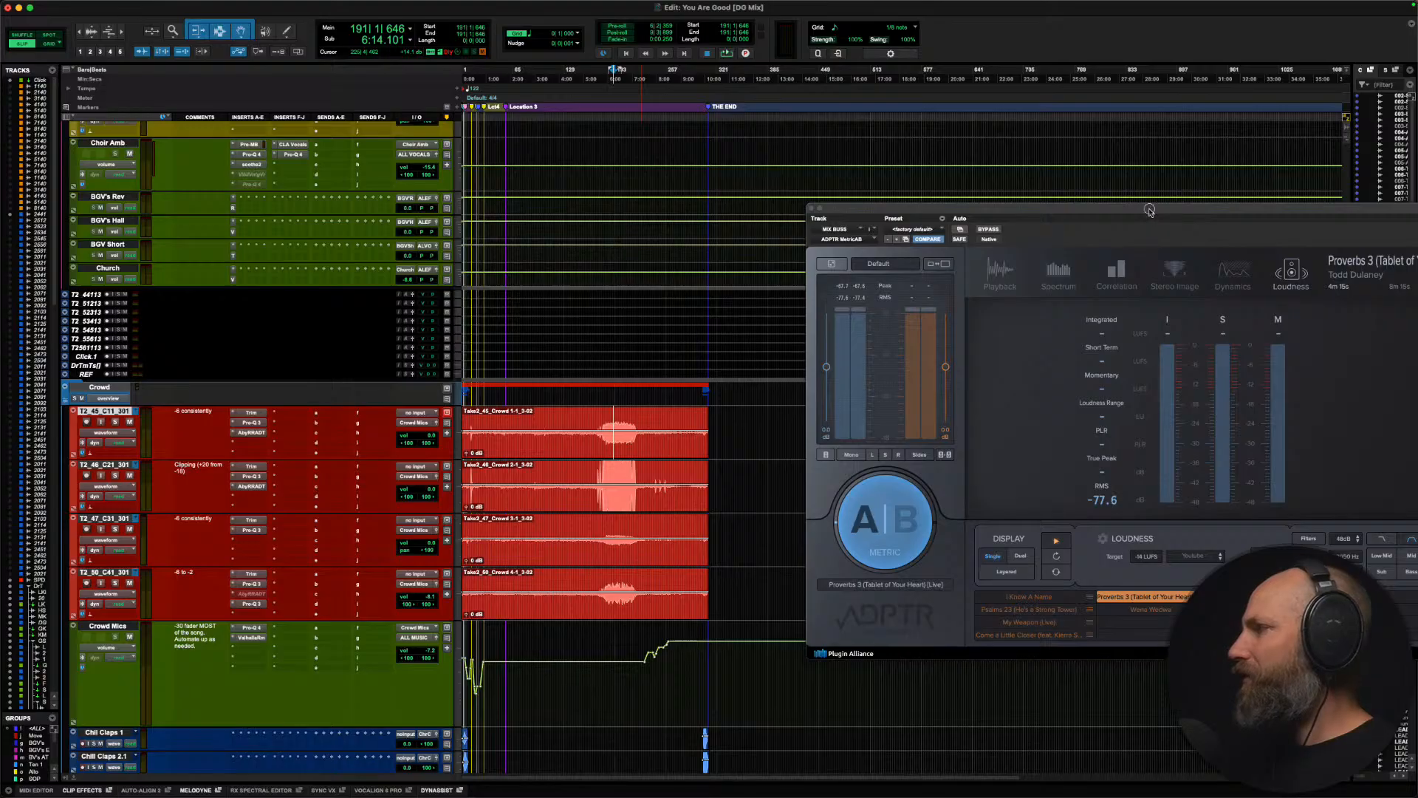
pyautogui.moveTo(1150, 214); pyautogui.dragTo(692, 93)
pyautogui.press('space')
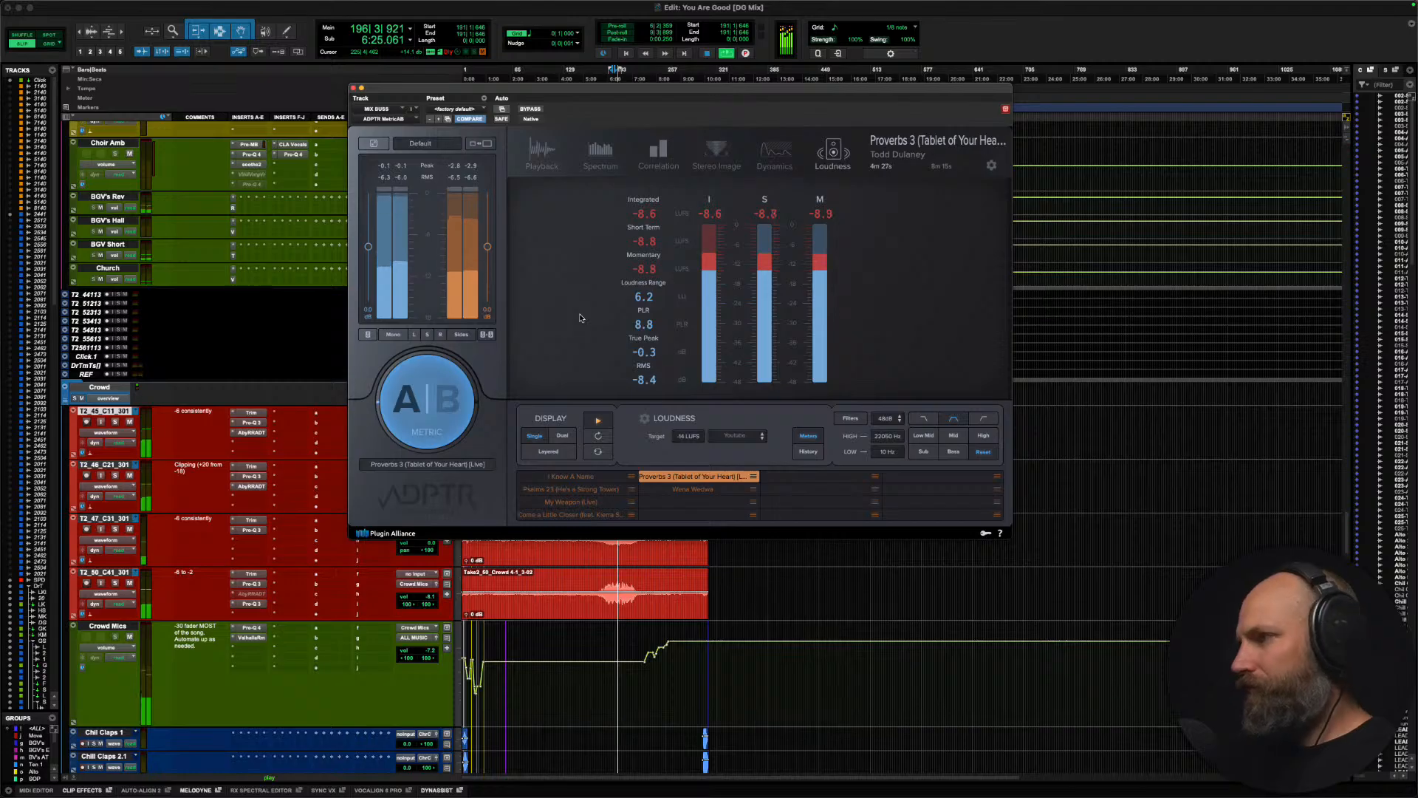
pyautogui.scroll(-10, 289, 556)
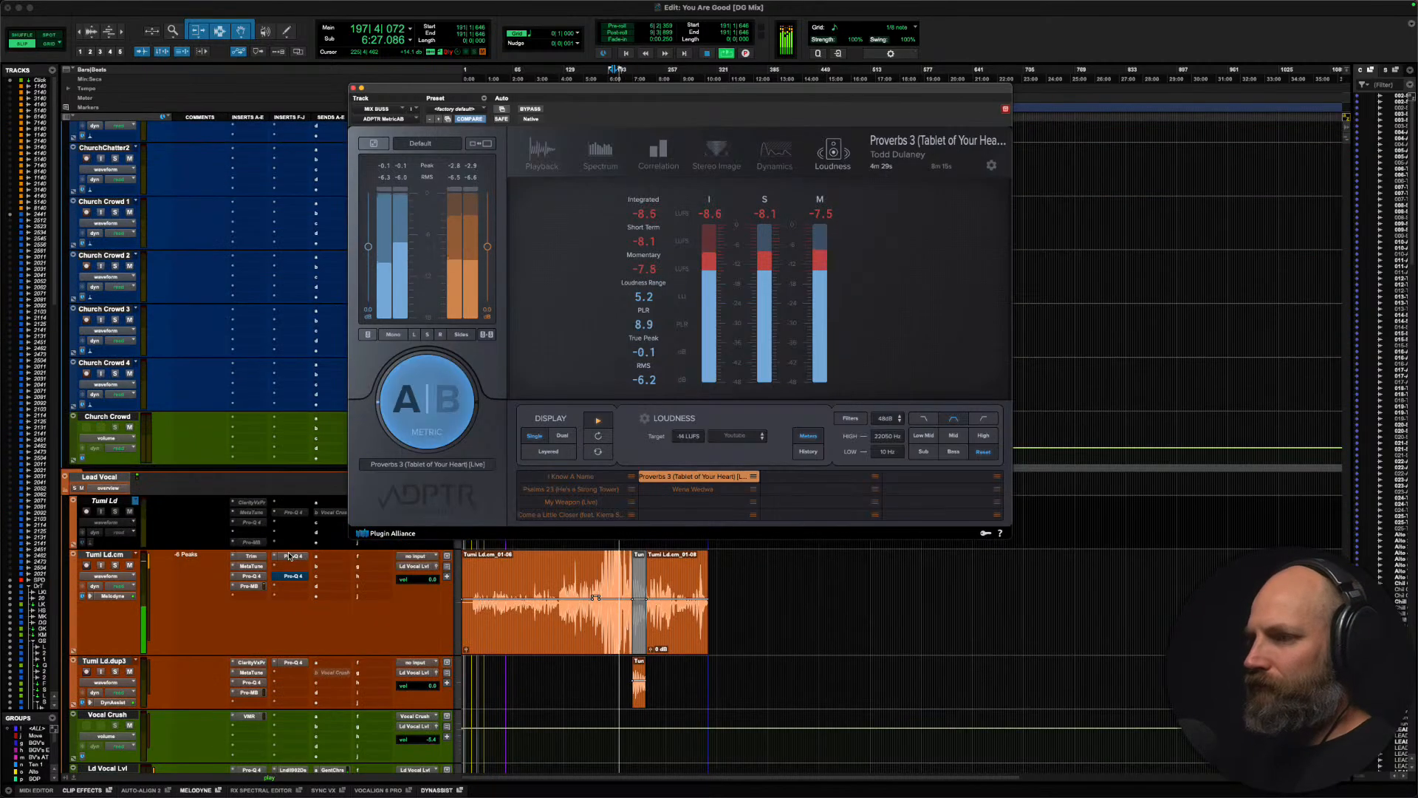
# Step: Stop playback and move the MetricAB window aside to uncover the MIX A, MIX B and MIX BUSS tracks and their inserts
pyautogui.scroll(-15, 289, 555)
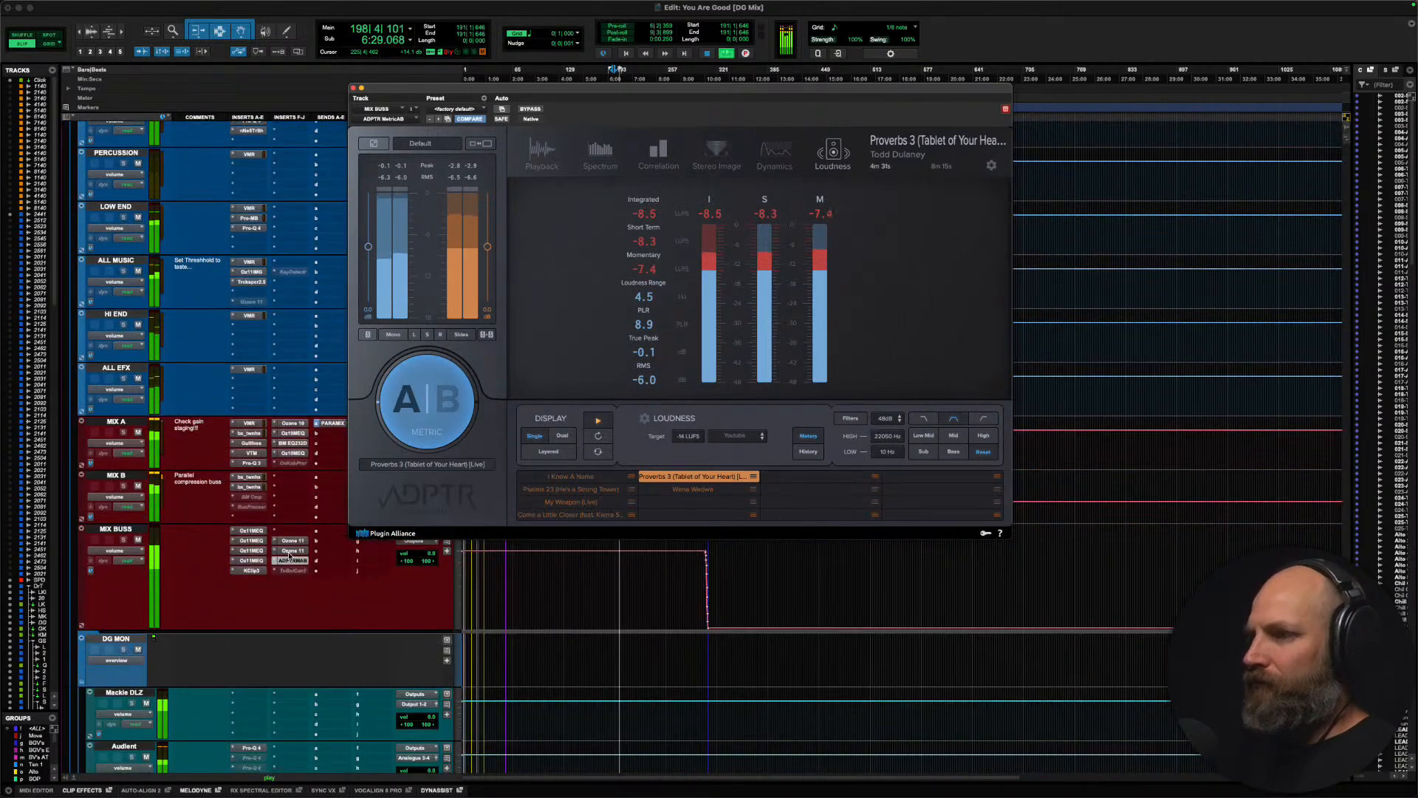
pyautogui.press('space')
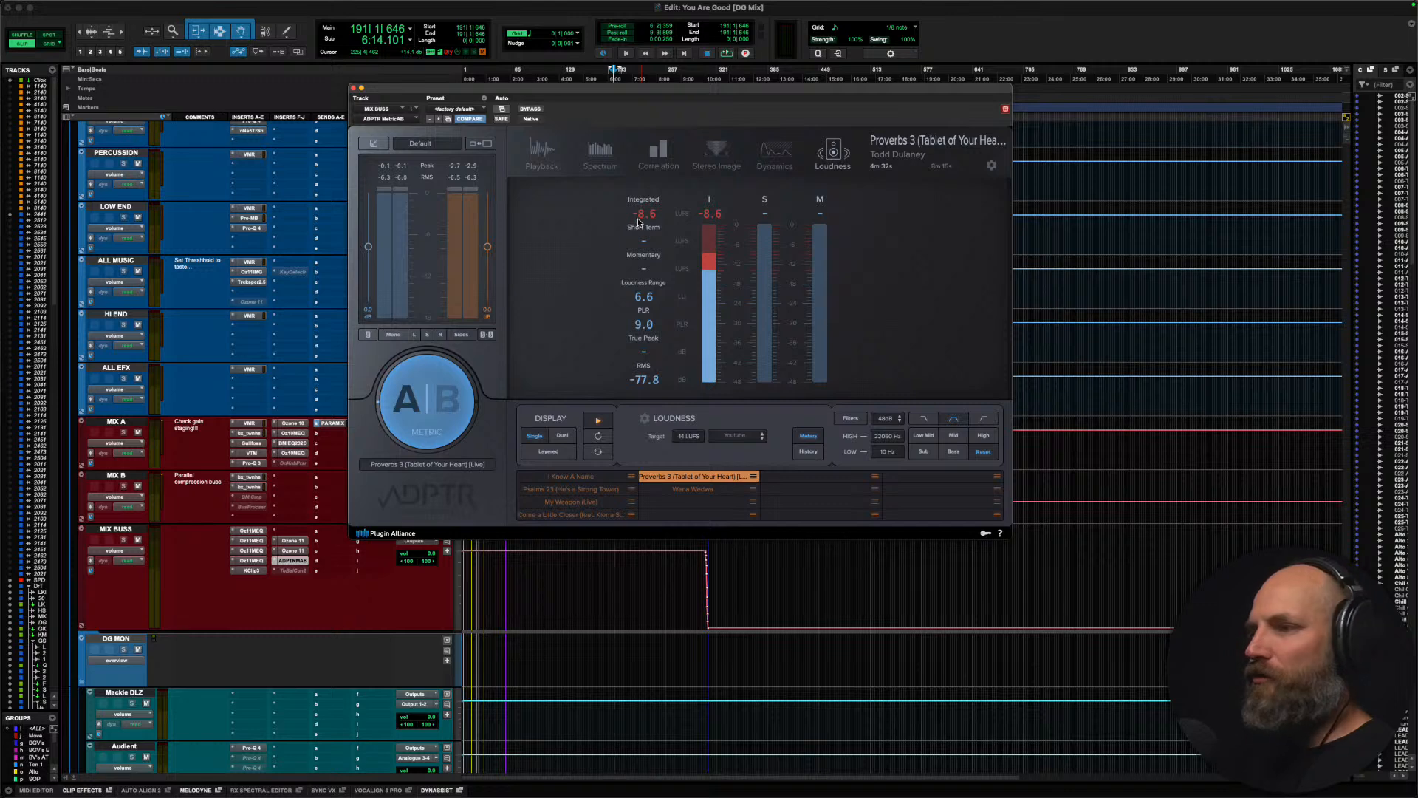
pyautogui.moveTo(526, 90); pyautogui.dragTo(748, 127)
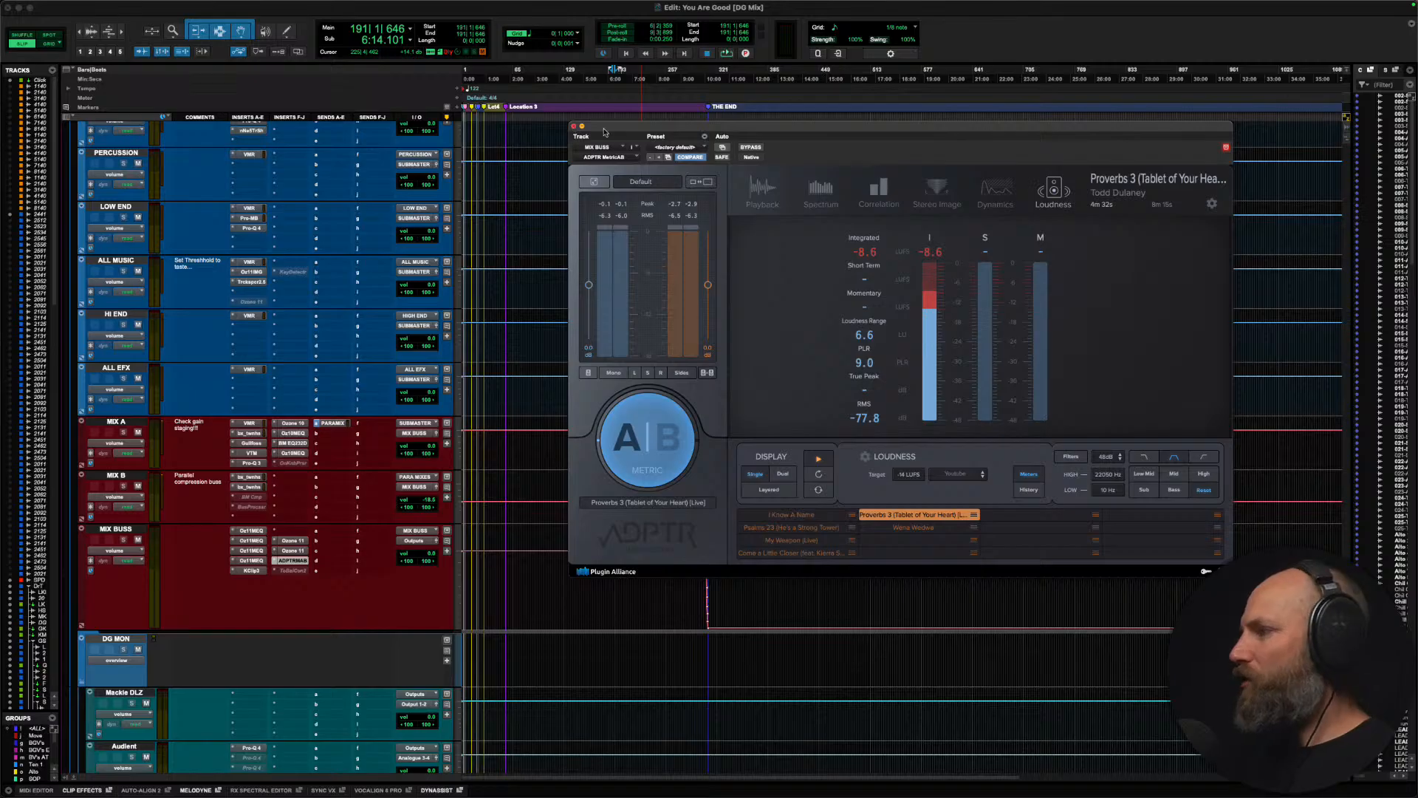
pyautogui.moveTo(621, 131); pyautogui.dragTo(1304, 21)
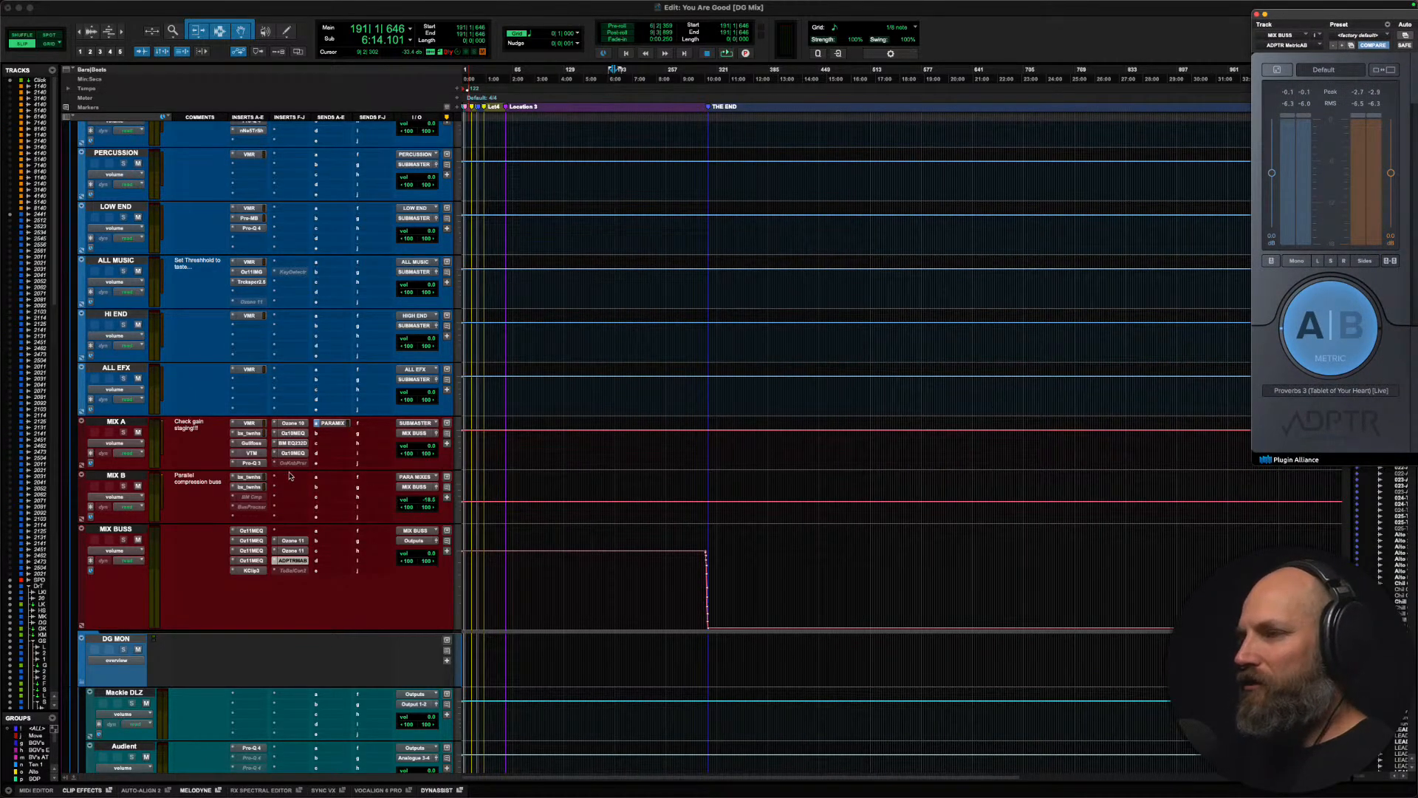
# Step: Play the quiet section from bar 43, examine its loudness in the fully visible MetricAB meter, and stop with the meter moved aside
pyautogui.click(492, 584)
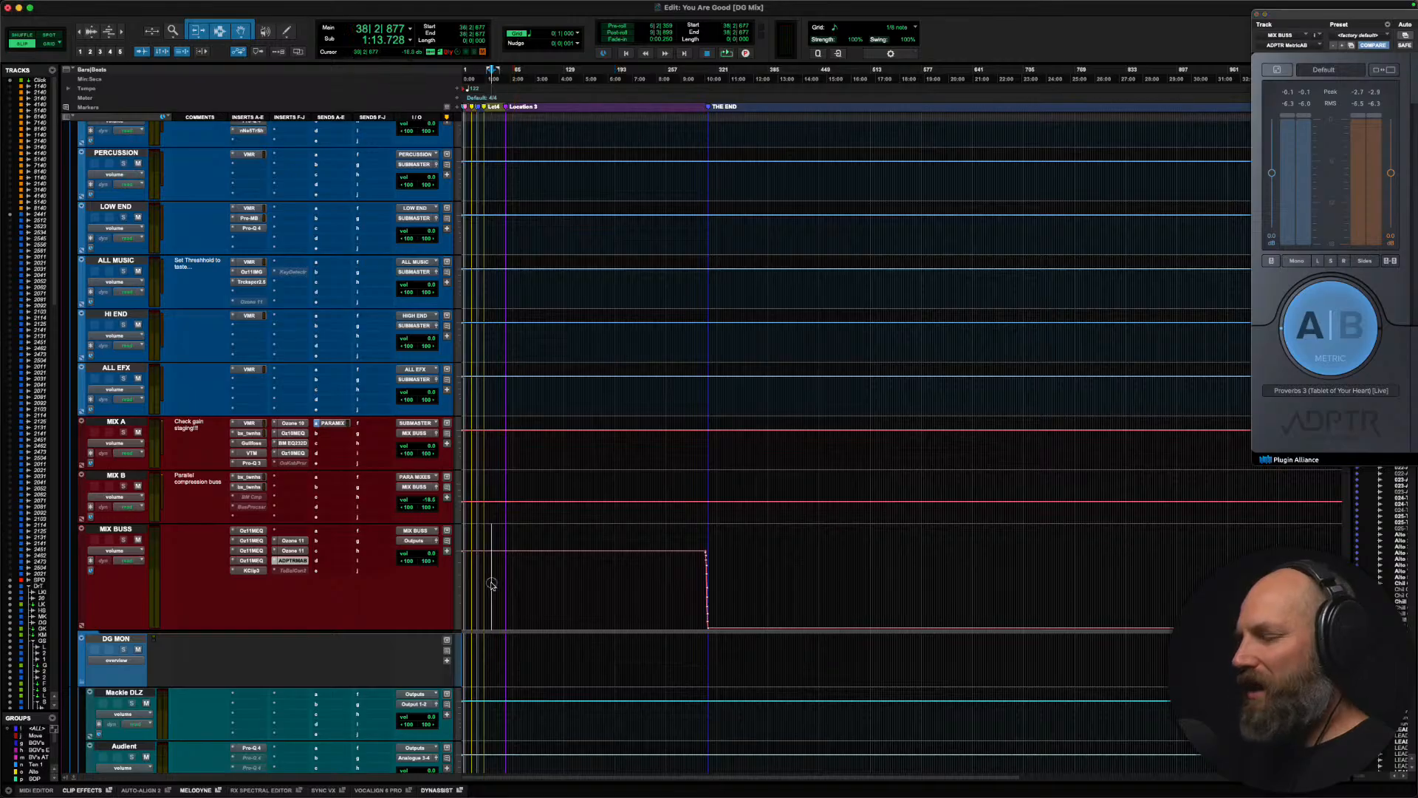
pyautogui.scroll(10, 491, 584)
pyautogui.scroll(15, 491, 584)
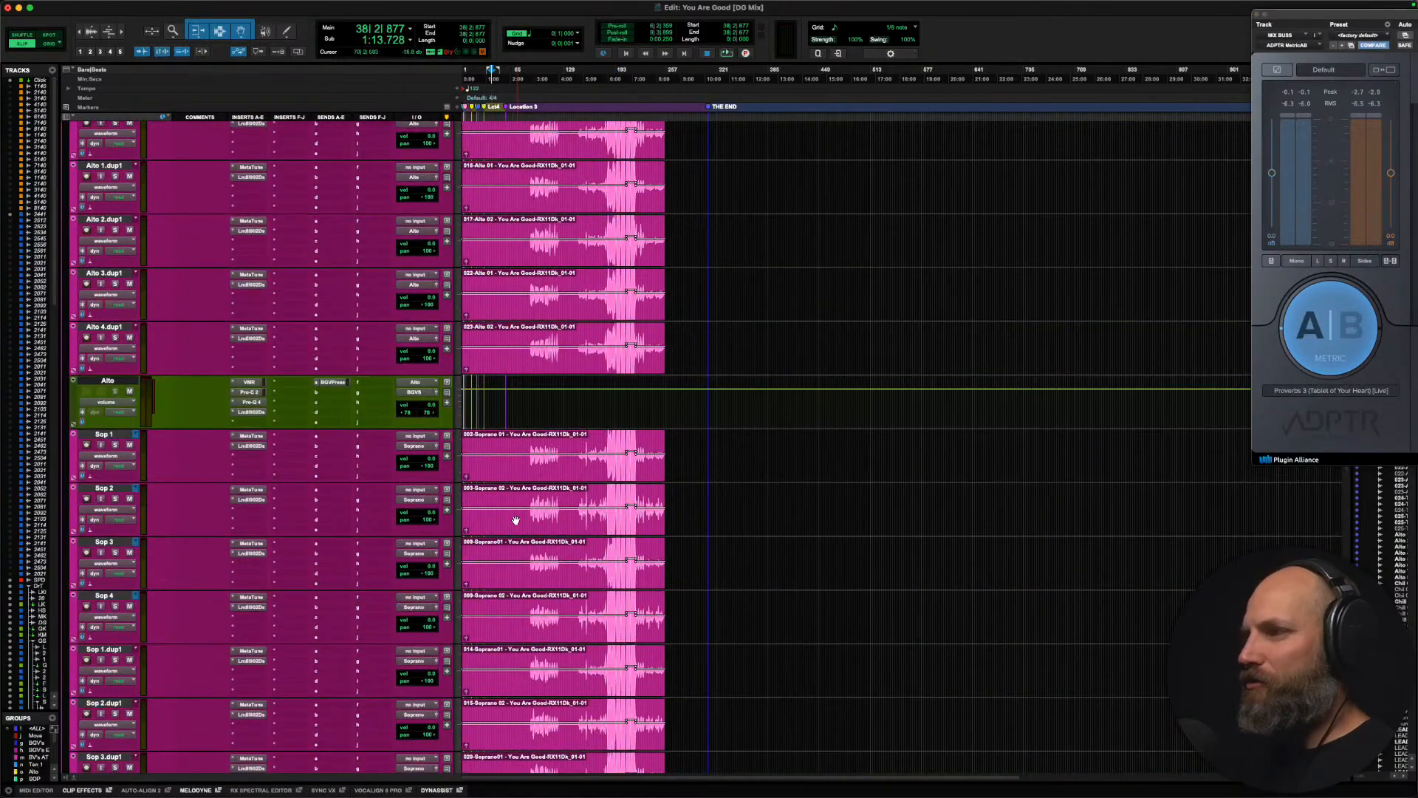
pyautogui.click(496, 441)
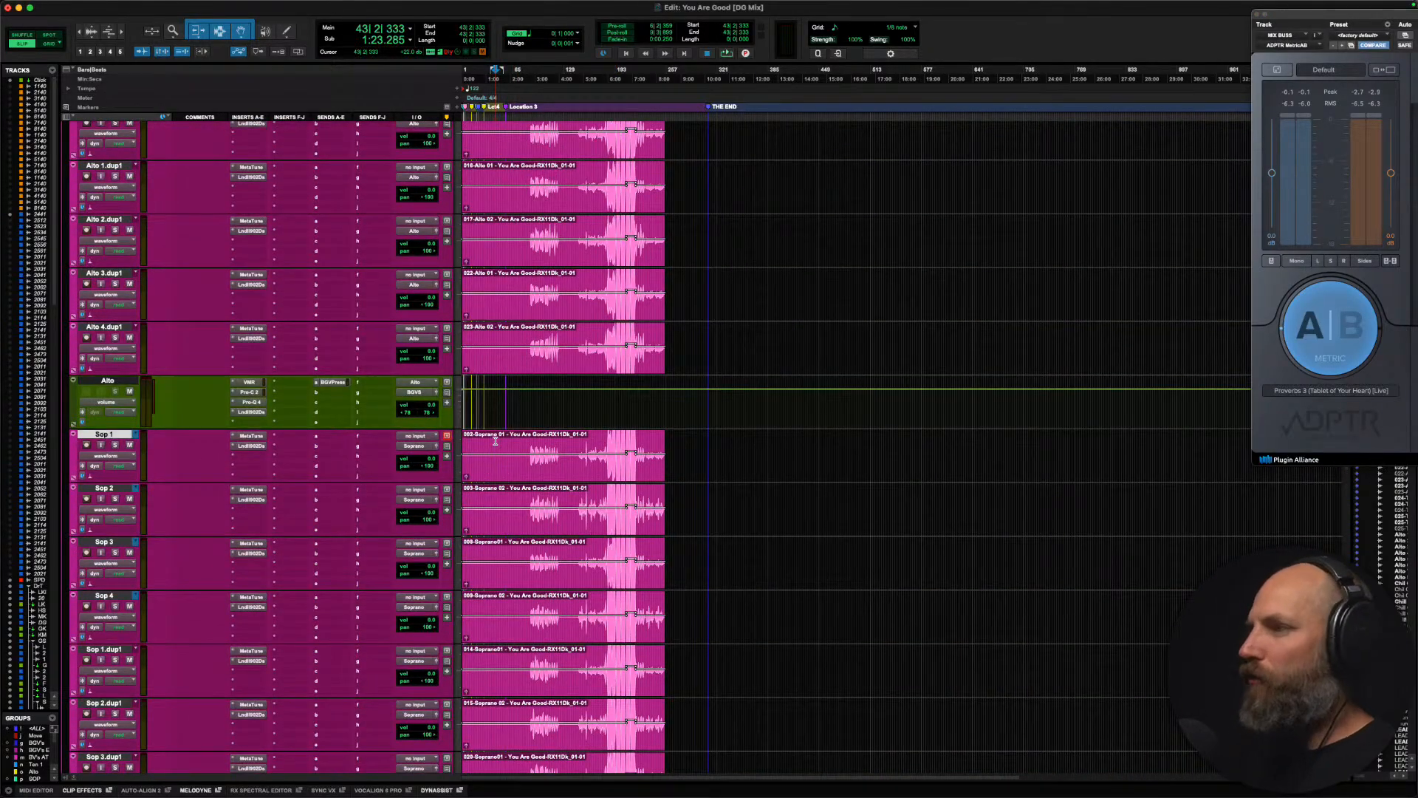
pyautogui.scroll(-20, 495, 441)
pyautogui.press('space')
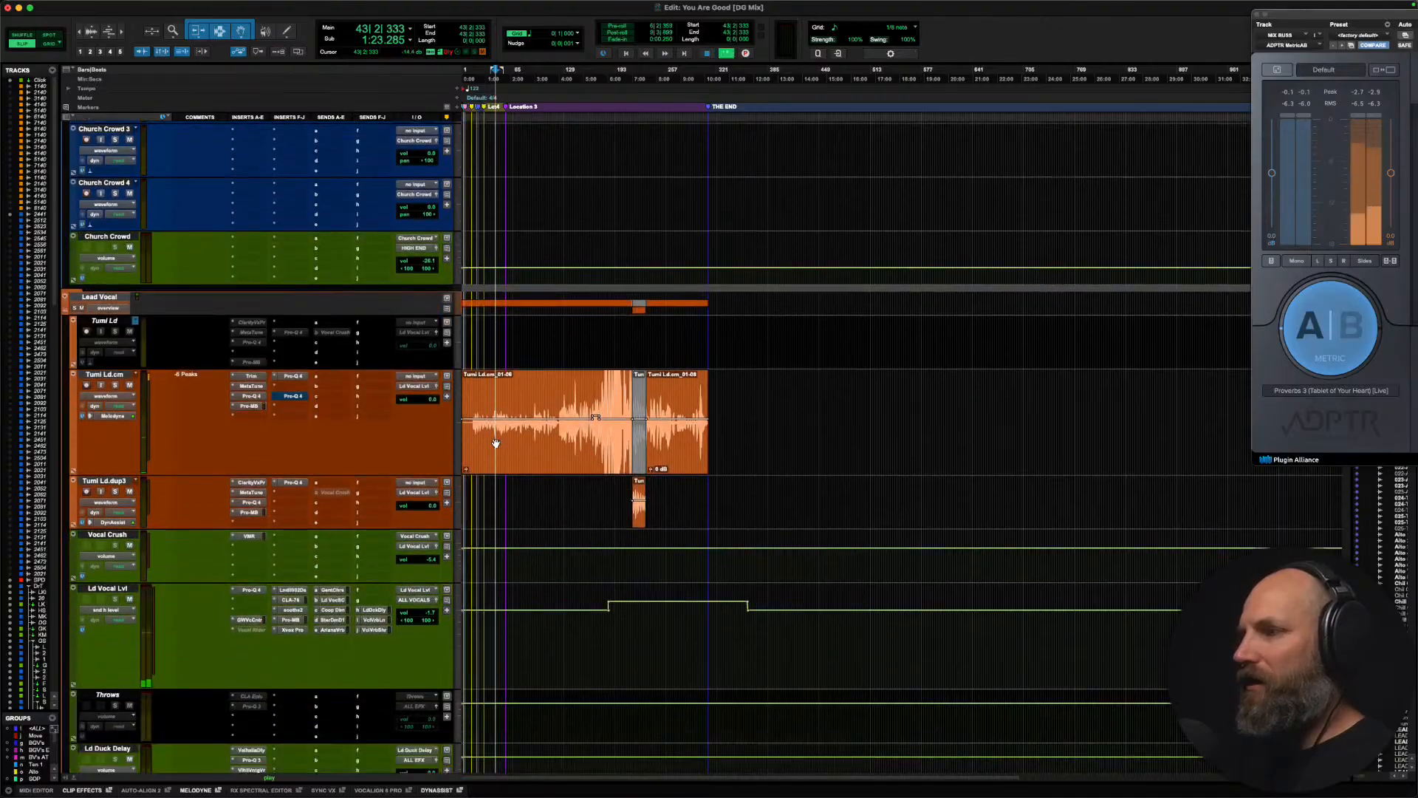
pyautogui.click(1384, 69)
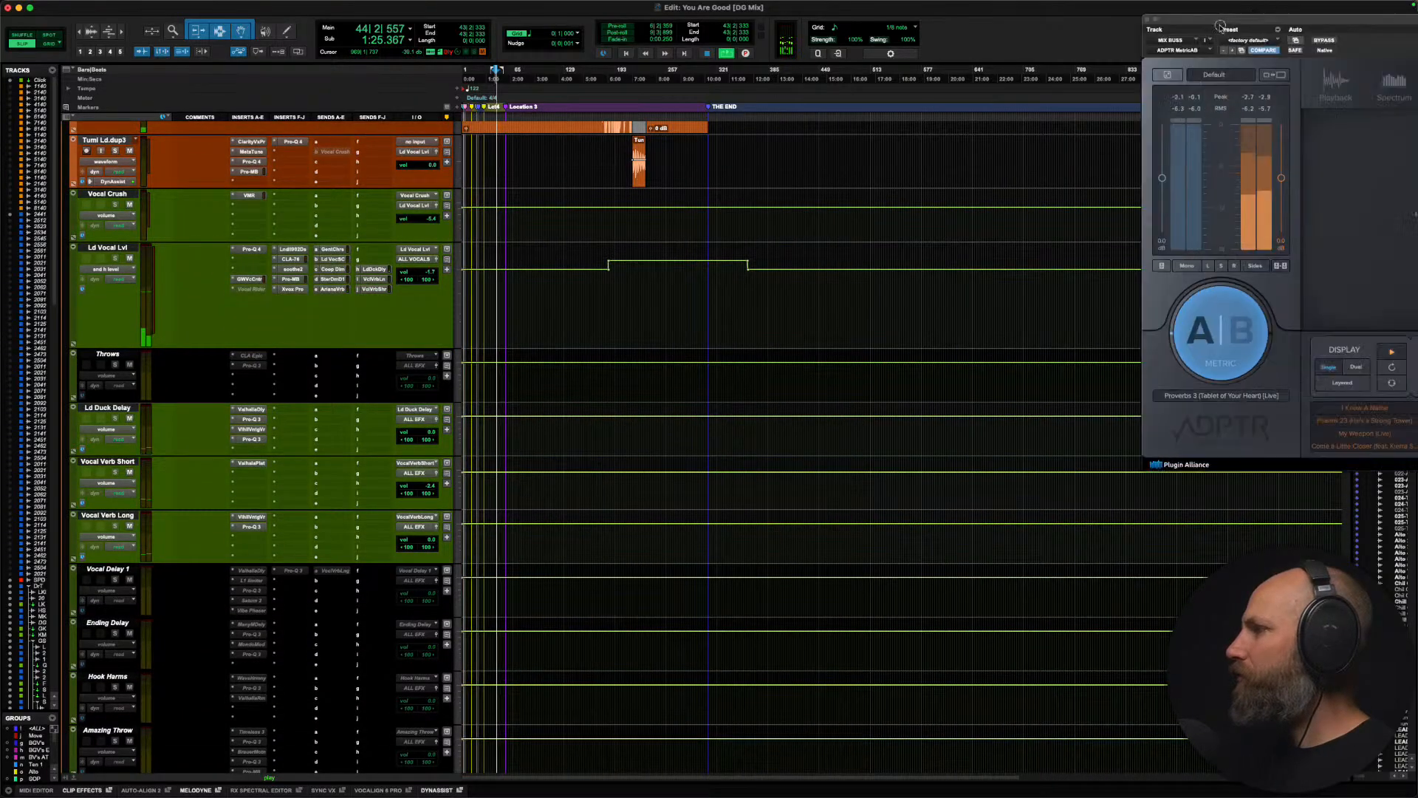
pyautogui.moveTo(1267, 15); pyautogui.dragTo(689, 89)
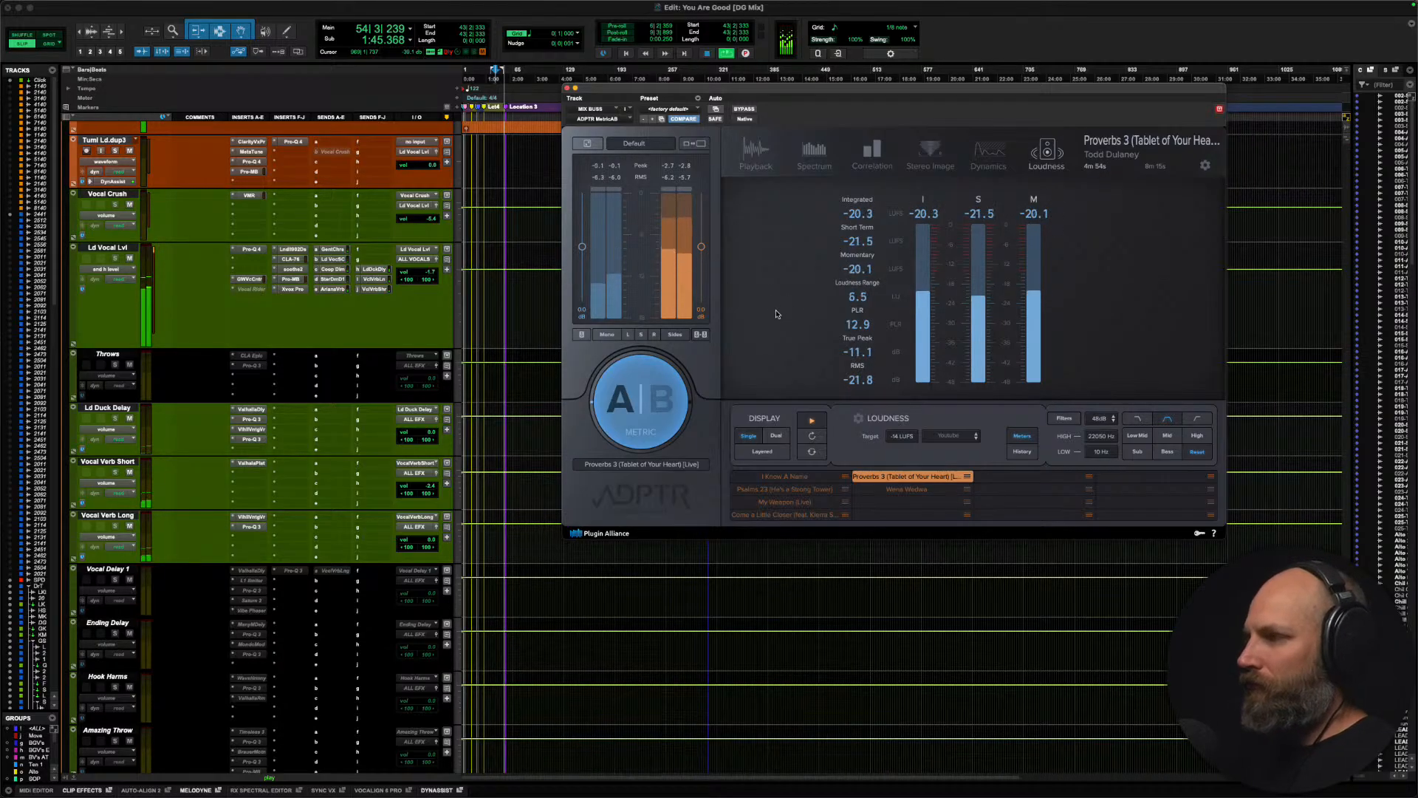
pyautogui.press('space')
pyautogui.moveTo(650, 87); pyautogui.dragTo(1296, 33)
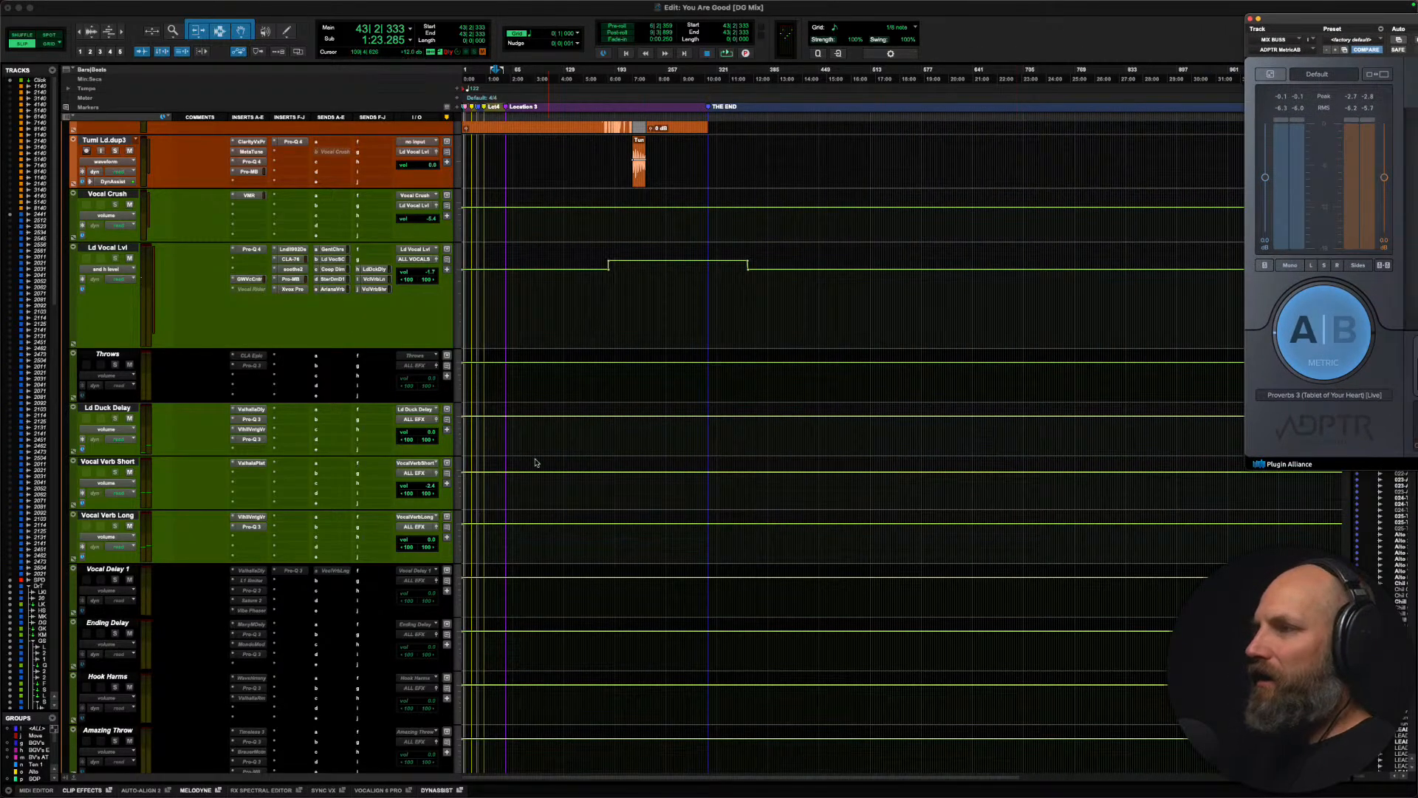
# Step: Move the MIX BUSS track up among the source tracks, between SPD and the Drum Tracks folder
pyautogui.scroll(4, 536, 462)
pyautogui.scroll(1, 537, 463)
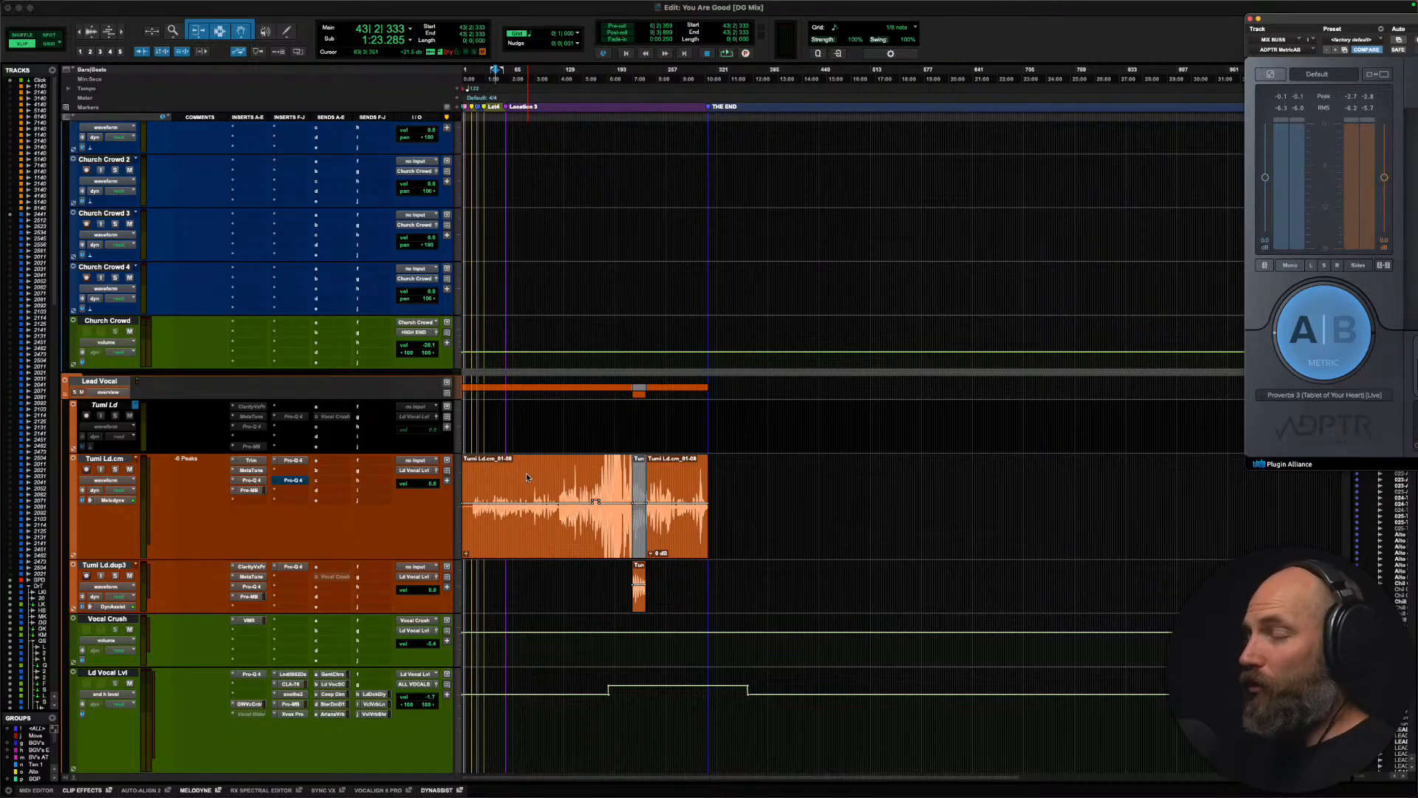
pyautogui.scroll(20, 528, 477)
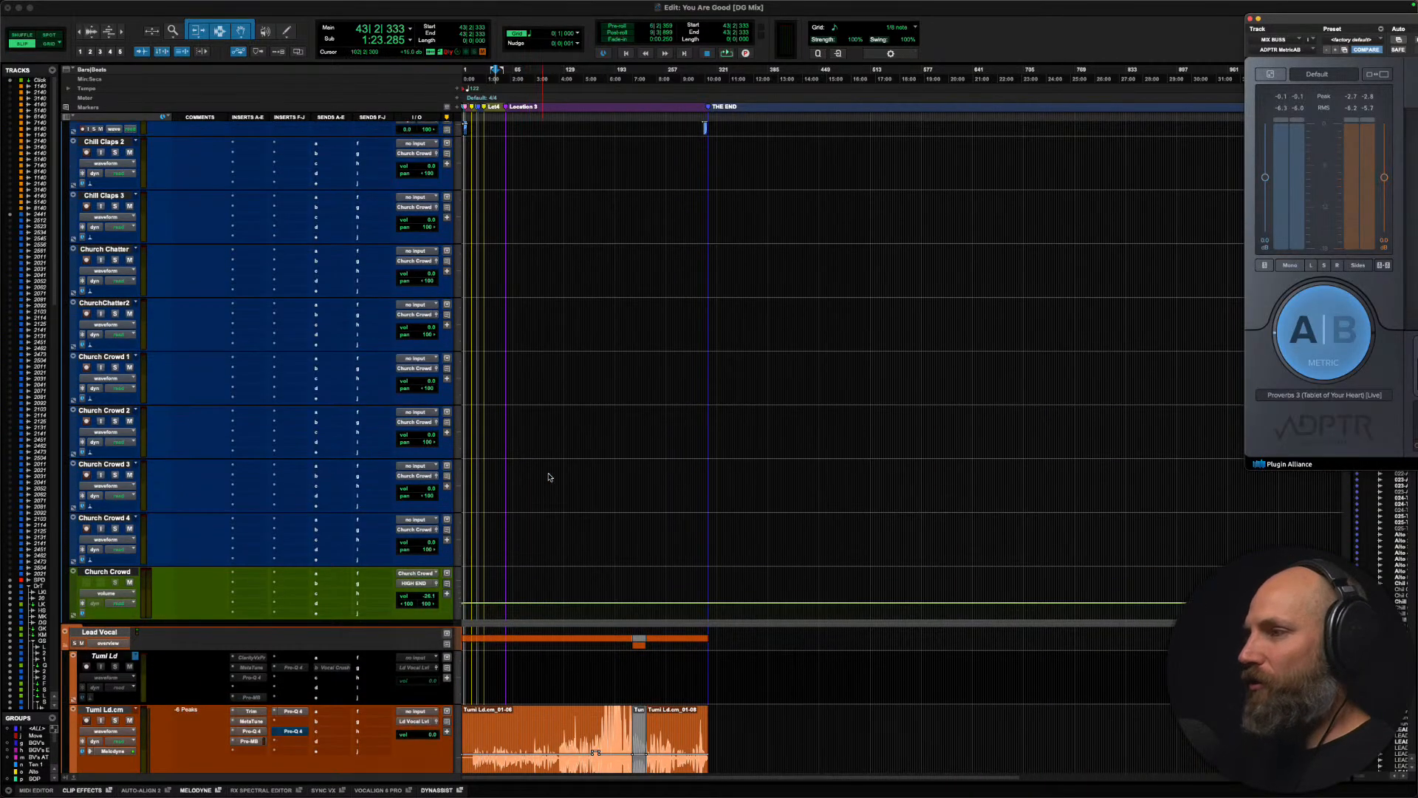
pyautogui.scroll(3, 549, 478)
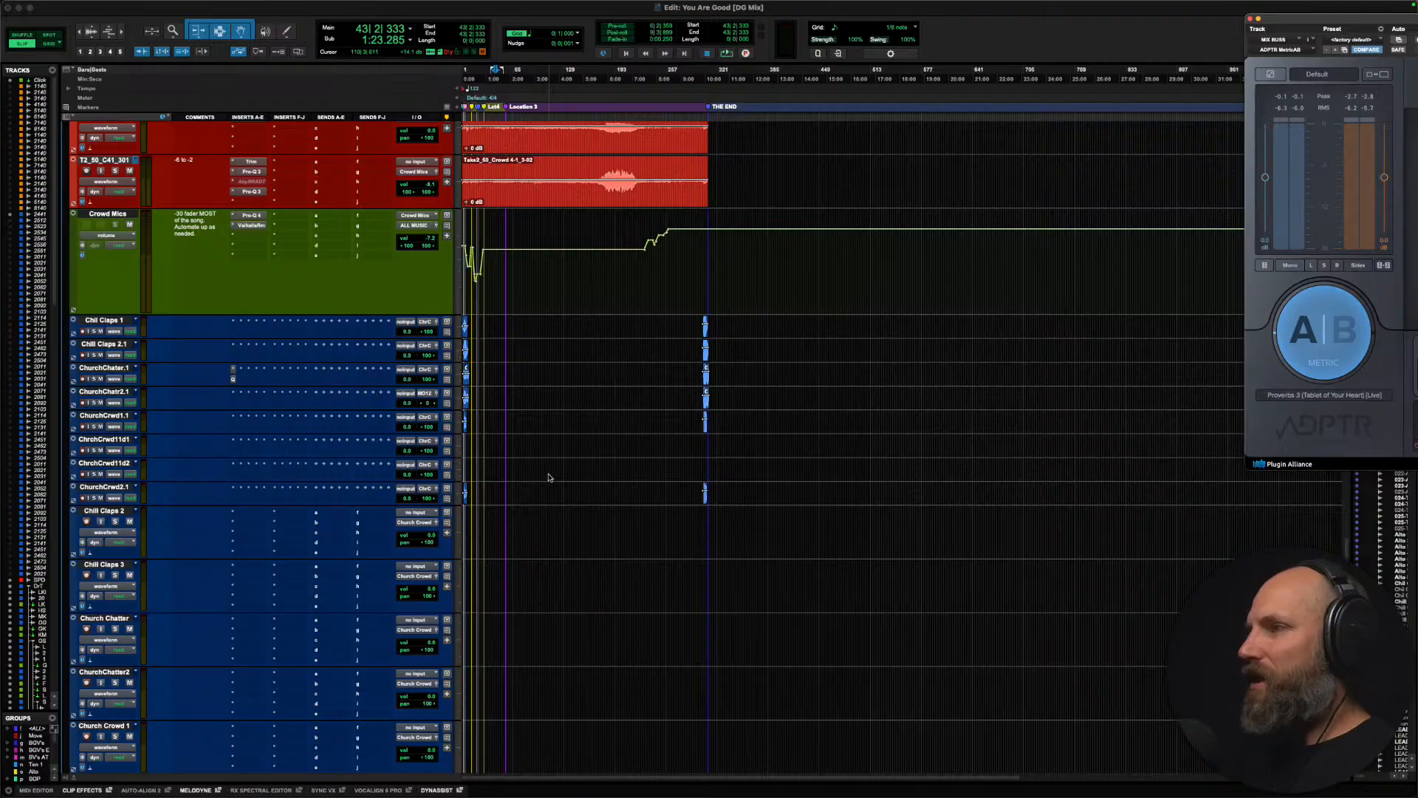
pyautogui.scroll(-20, 548, 478)
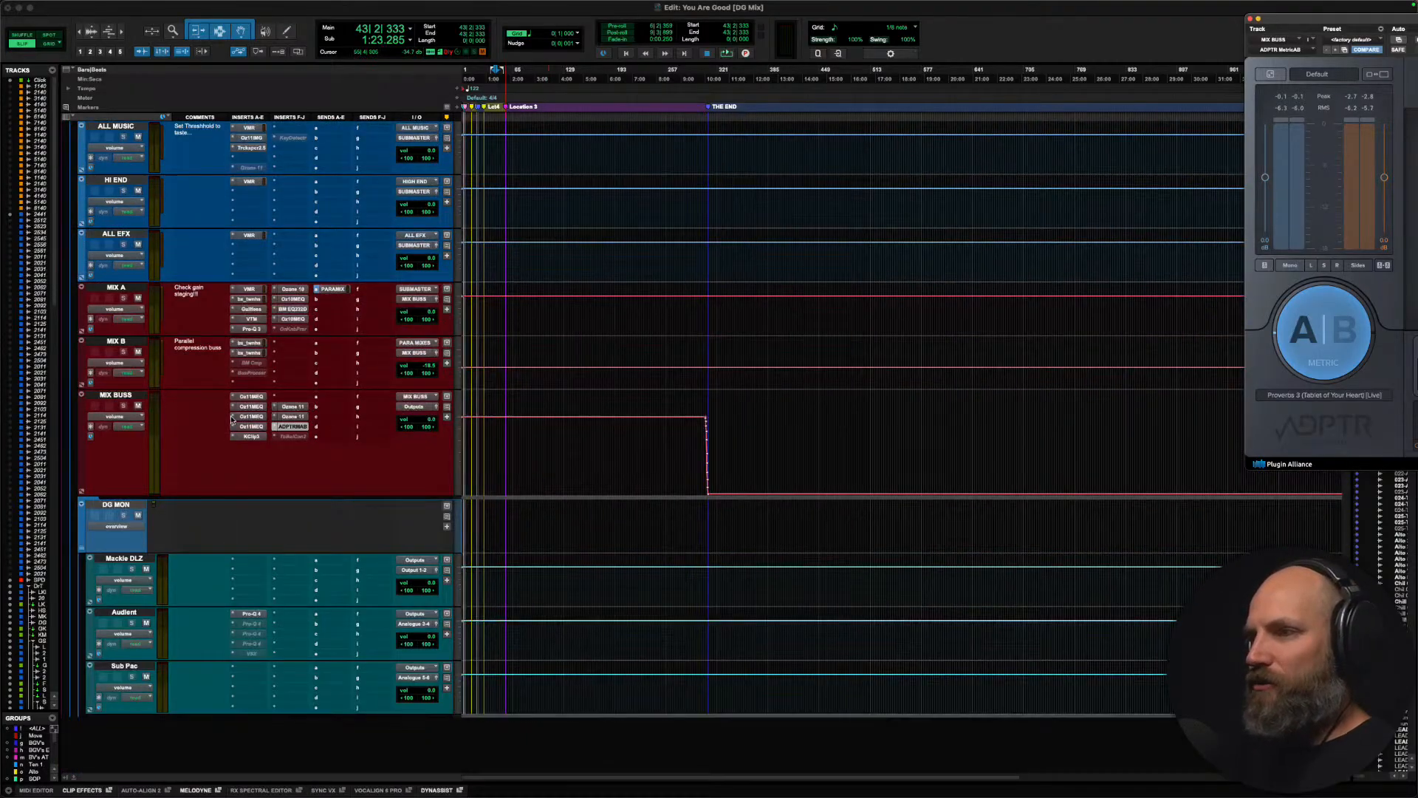
pyautogui.moveTo(124, 398); pyautogui.dragTo(2, 198)
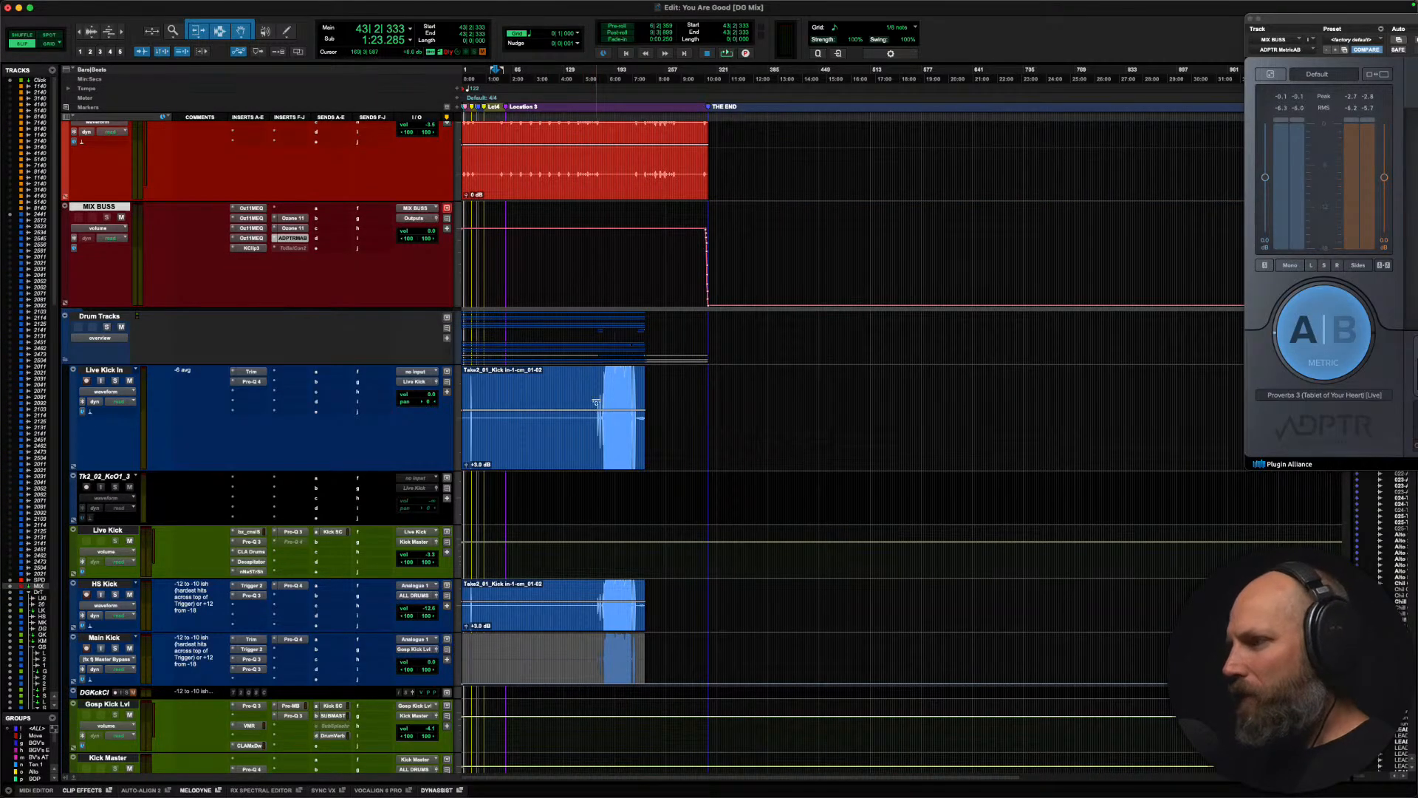
# Step: Set the edit cursor near bar 168 on Live Kick In and examine where the song's loud section begins relative to MIX BUSS
pyautogui.click(595, 382)
pyautogui.press('t')
pyautogui.press('t')
pyautogui.hscroll(5, 595, 382)
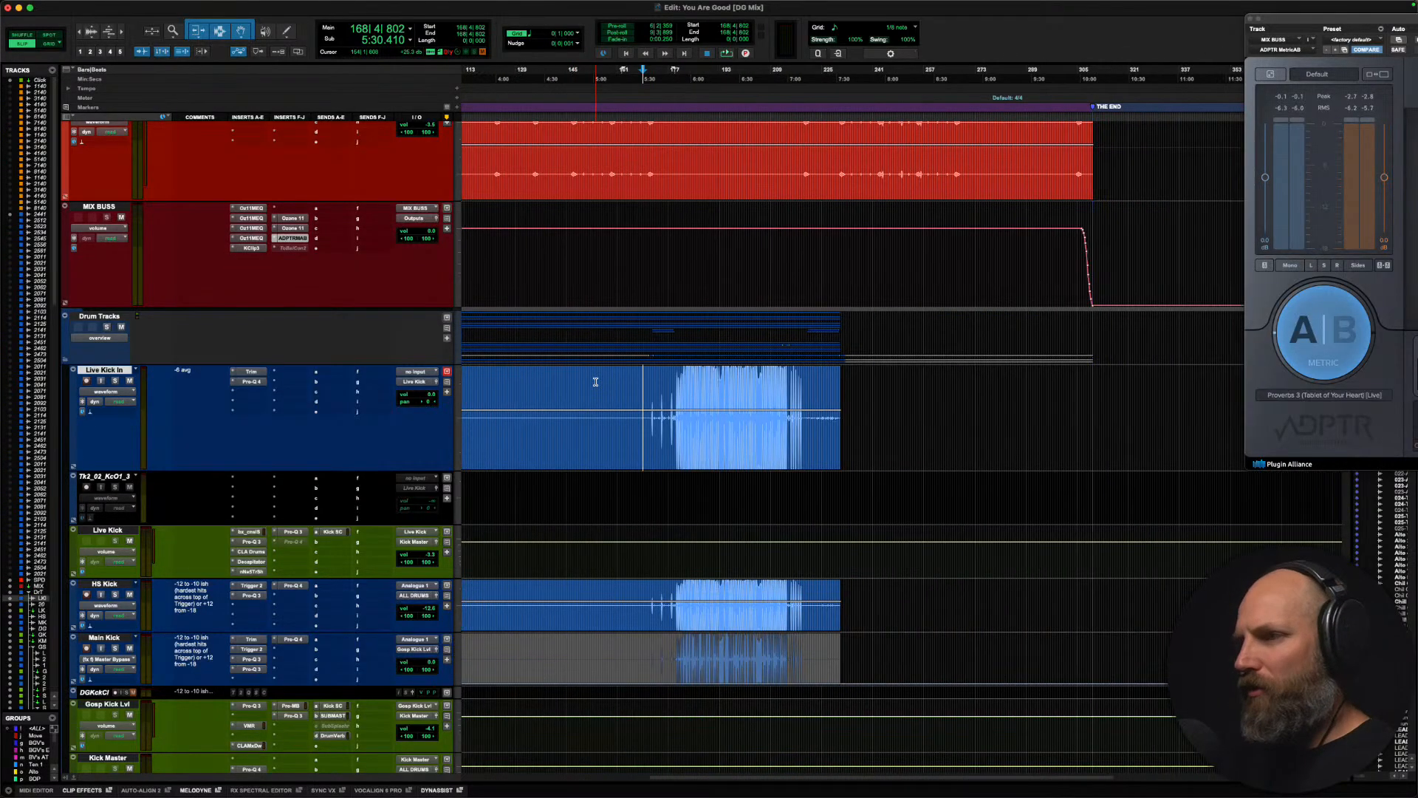
pyautogui.hscroll(-8, 595, 382)
pyautogui.scroll(2, 657, 384)
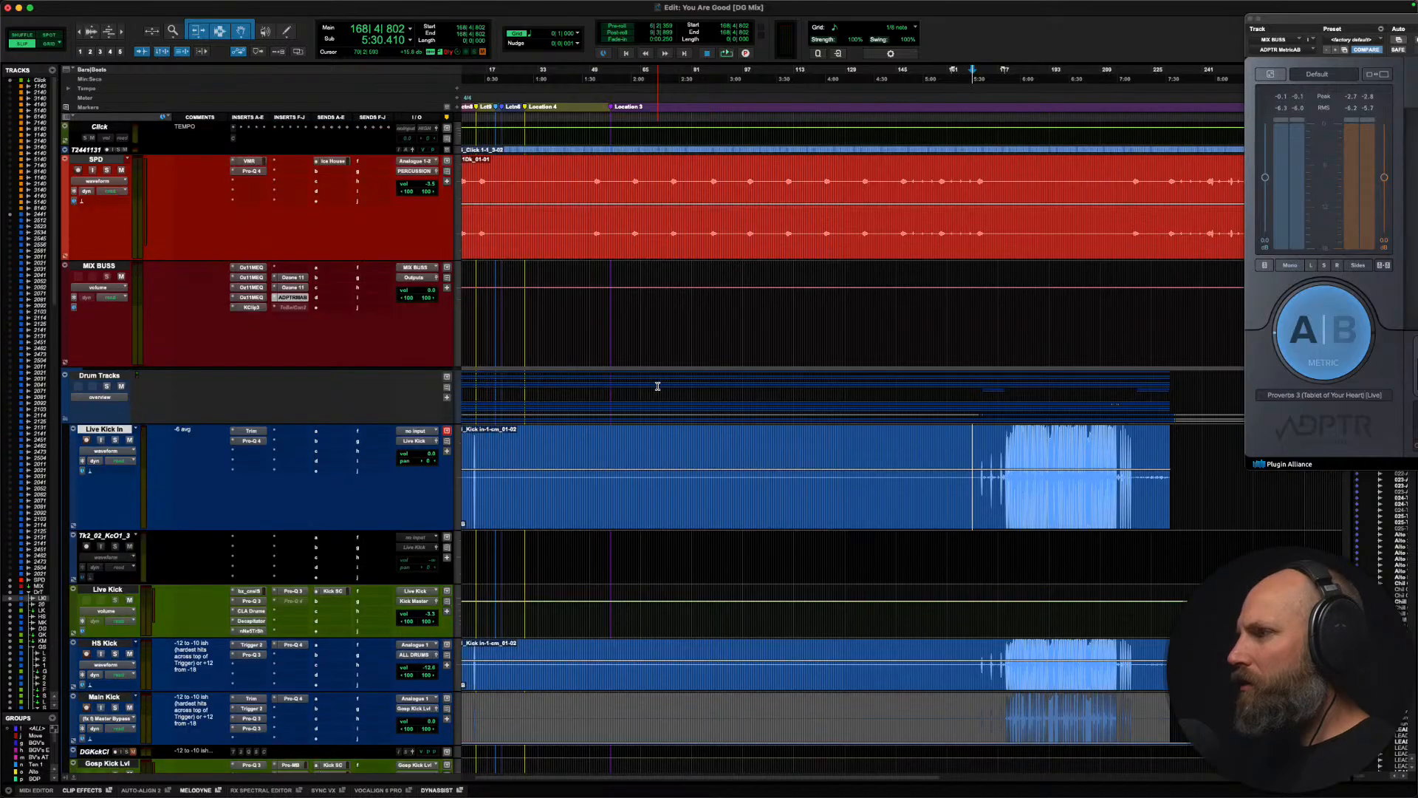
pyautogui.press('r')
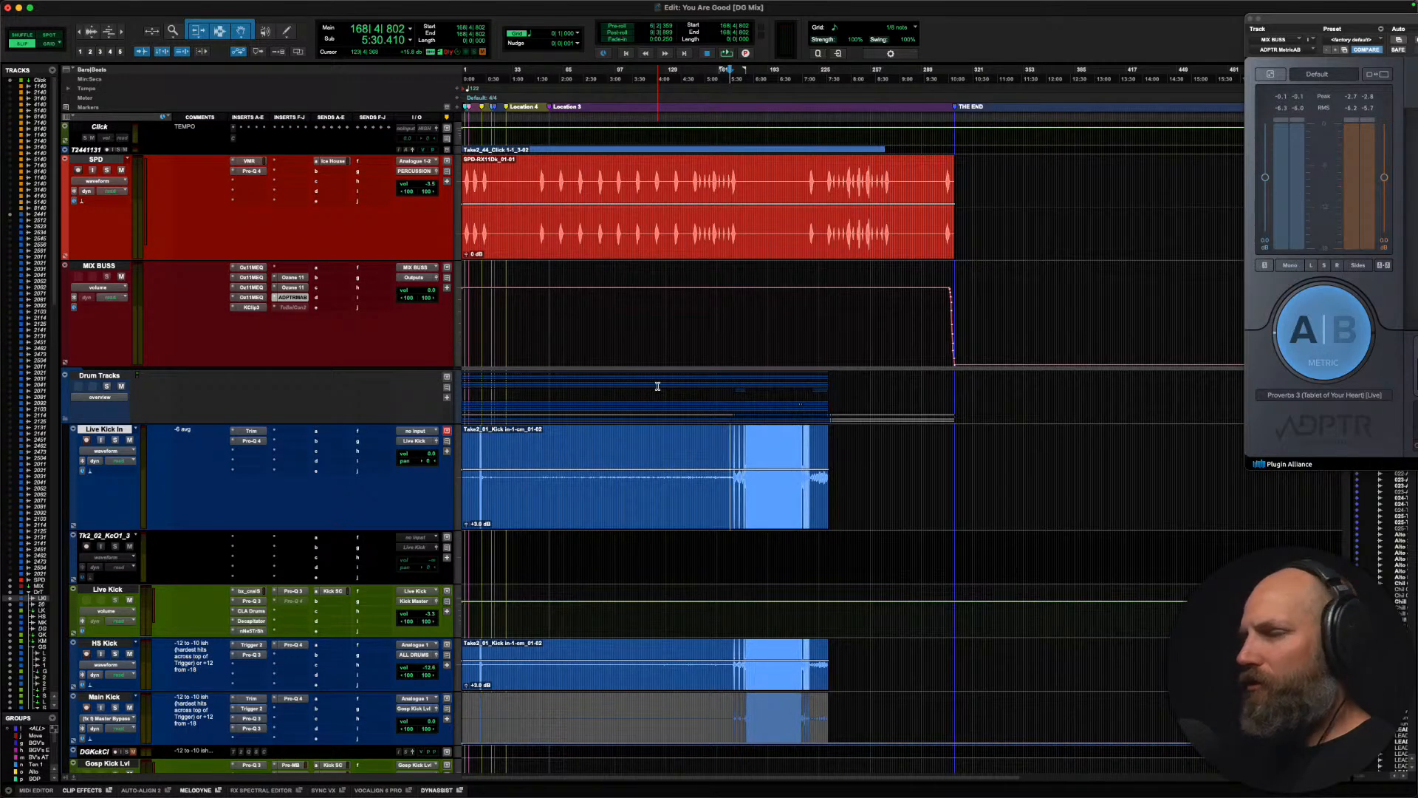
# Step: Set the edit cursor at bar 87 on the Alto 2 track, just before the background vocals enter
pyautogui.scroll(-15, 658, 386)
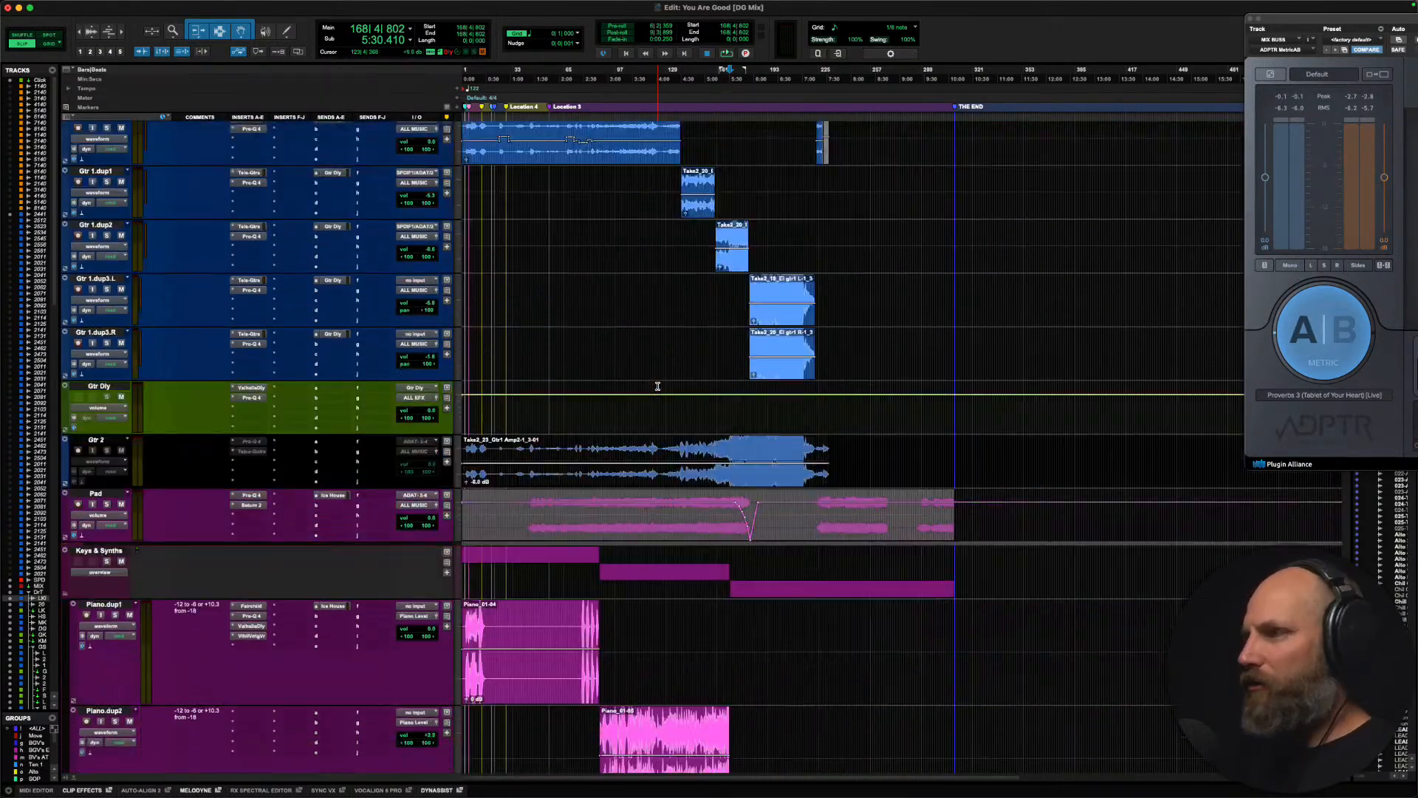
pyautogui.scroll(-15, 657, 386)
pyautogui.click(597, 307)
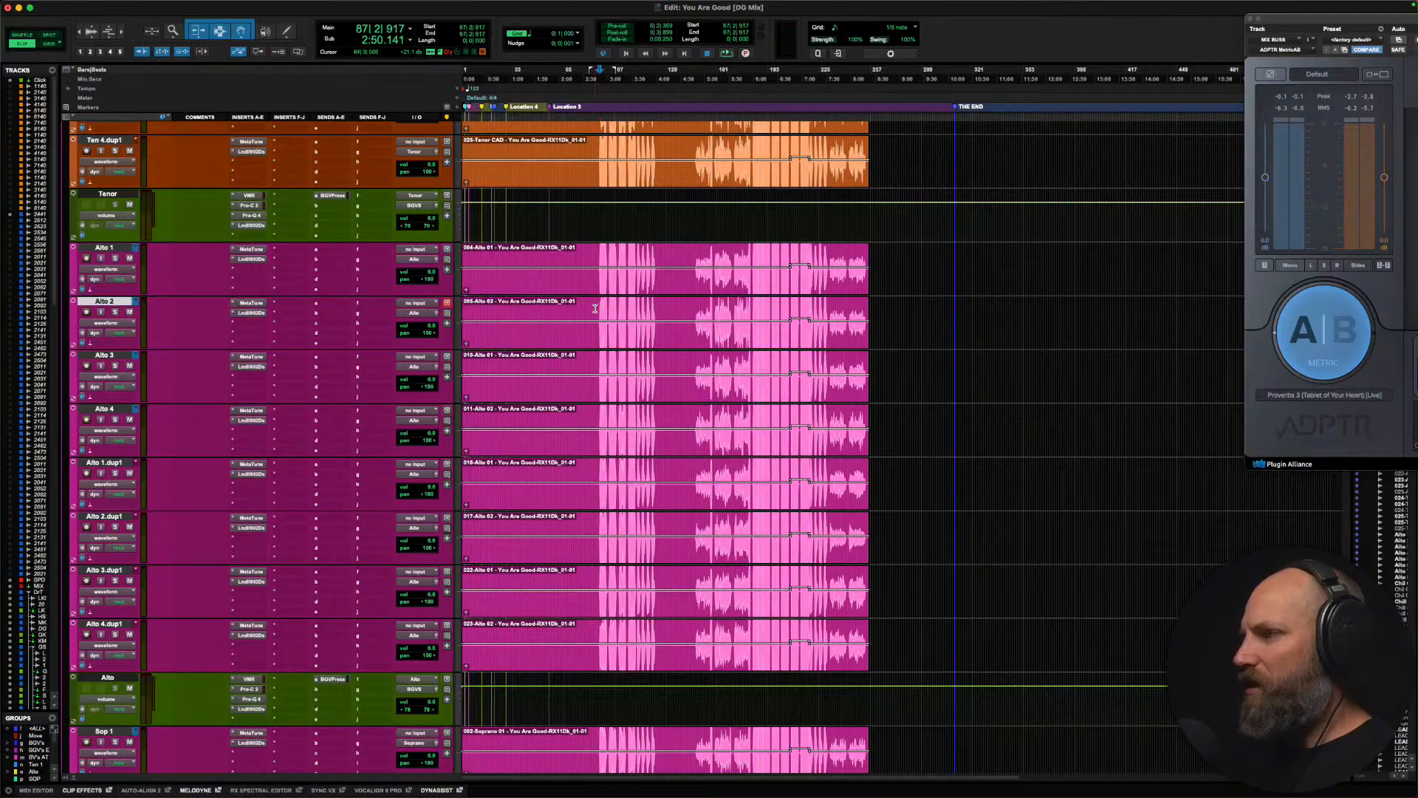
# Step: Return the MIX BUSS track to its place below MIX B and above the DG MON folder
pyautogui.scroll(20, 608, 308)
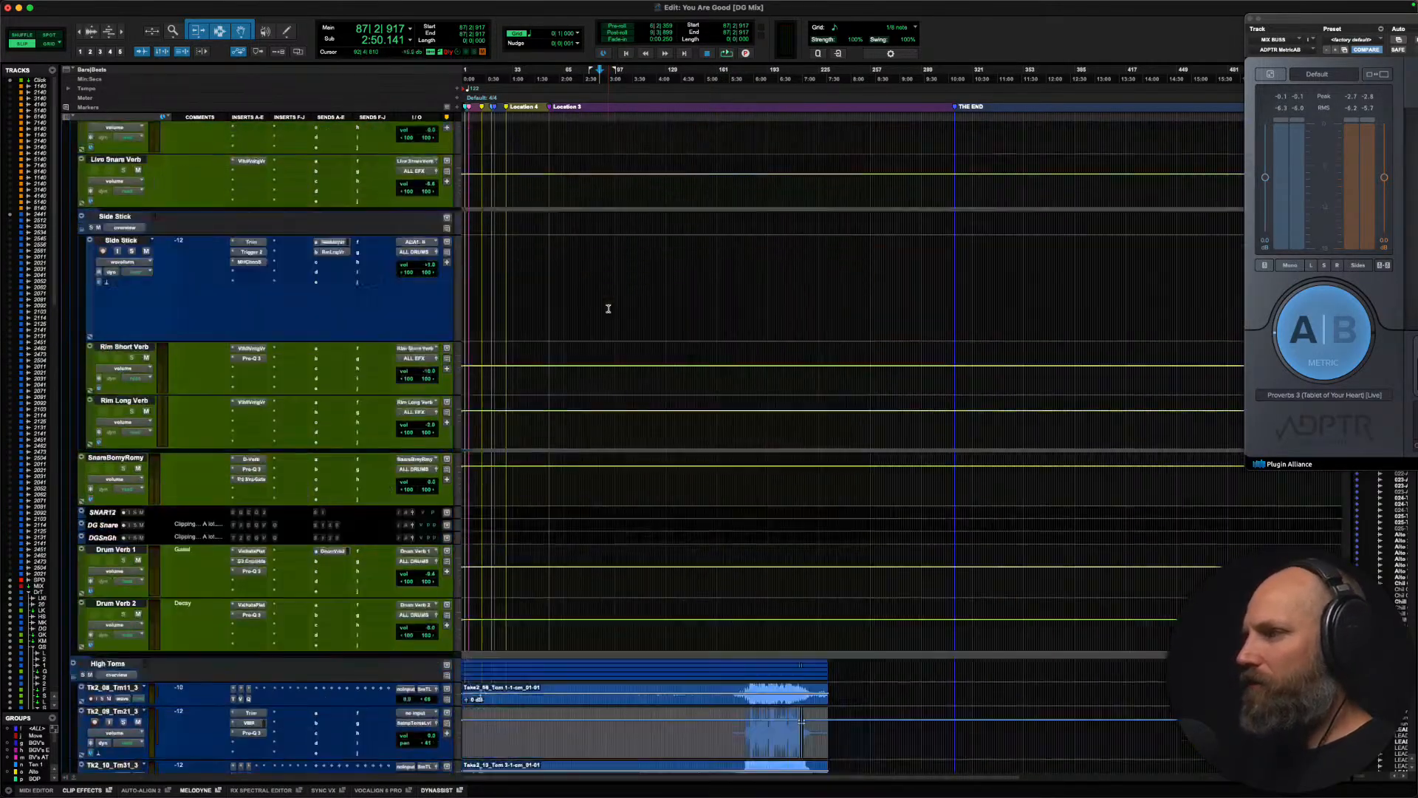
pyautogui.scroll(10, 608, 308)
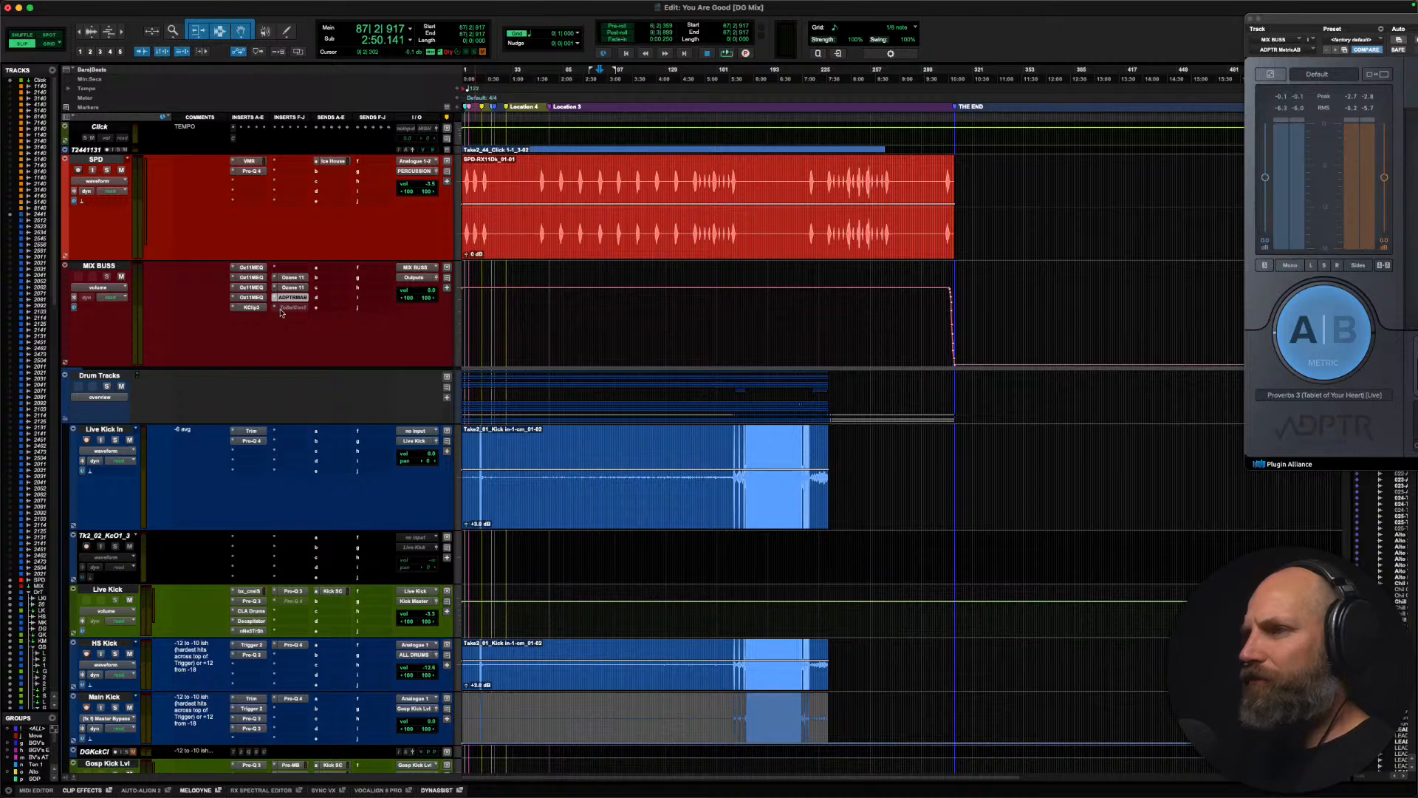
pyautogui.scroll(-20, 801, 268)
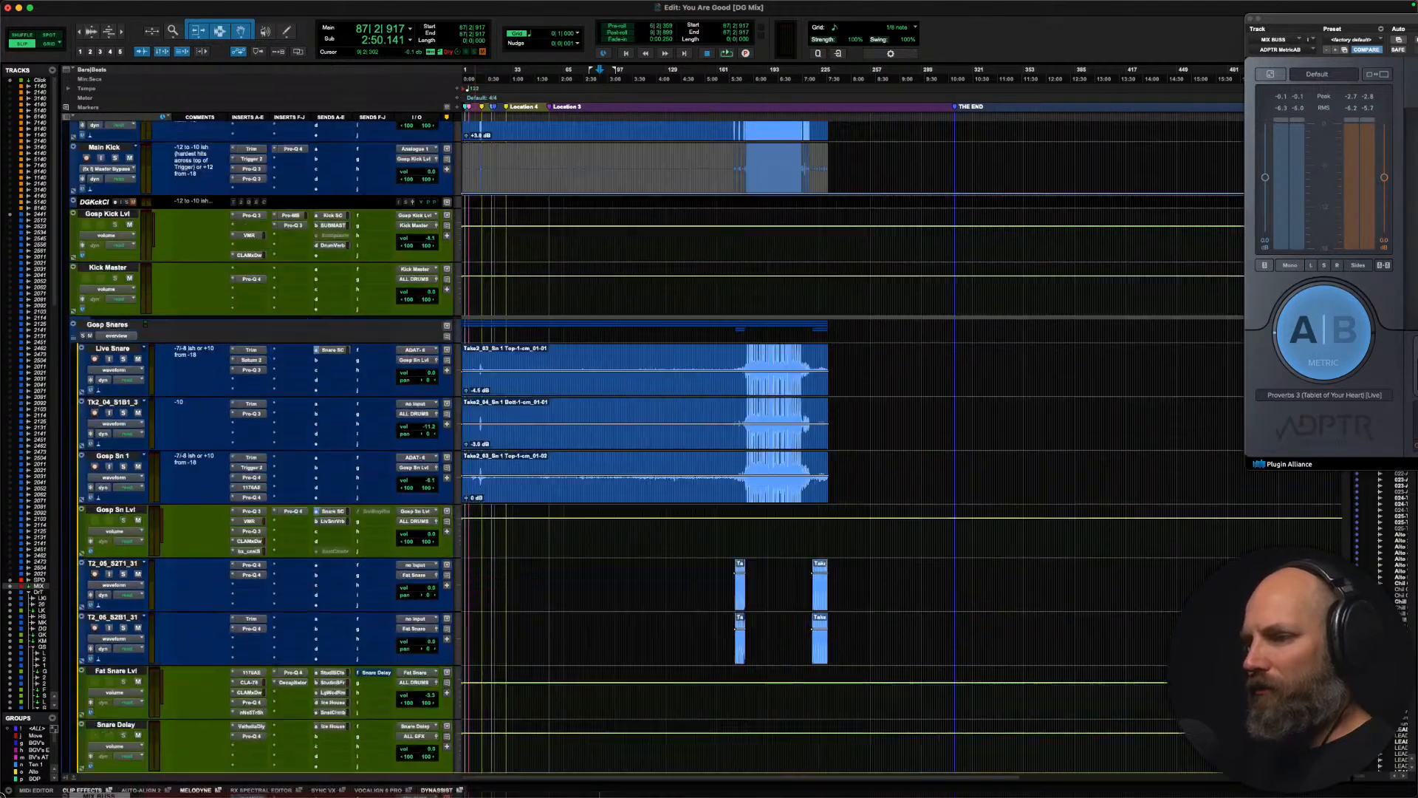
pyautogui.scroll(-20, 801, 268)
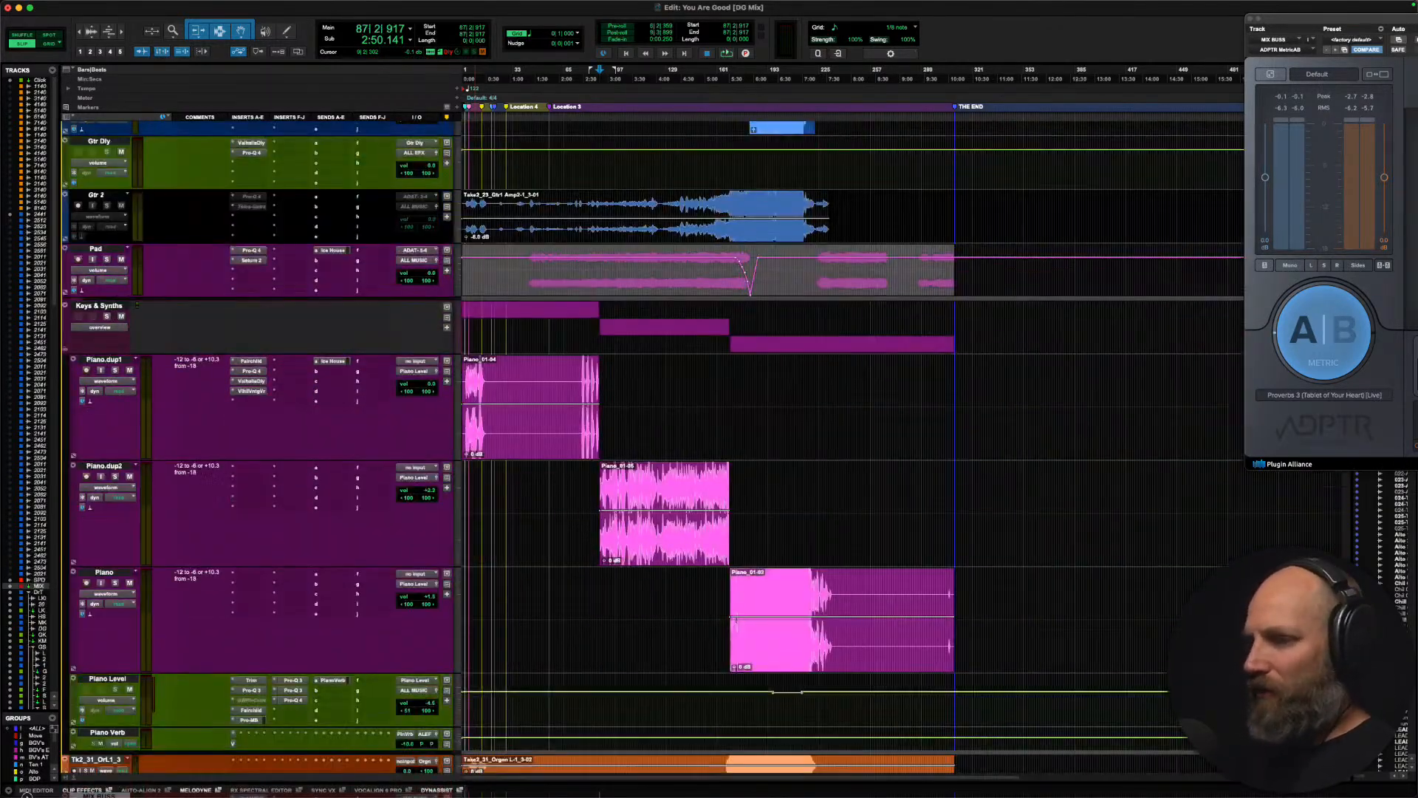
pyautogui.scroll(-20, 705, 448)
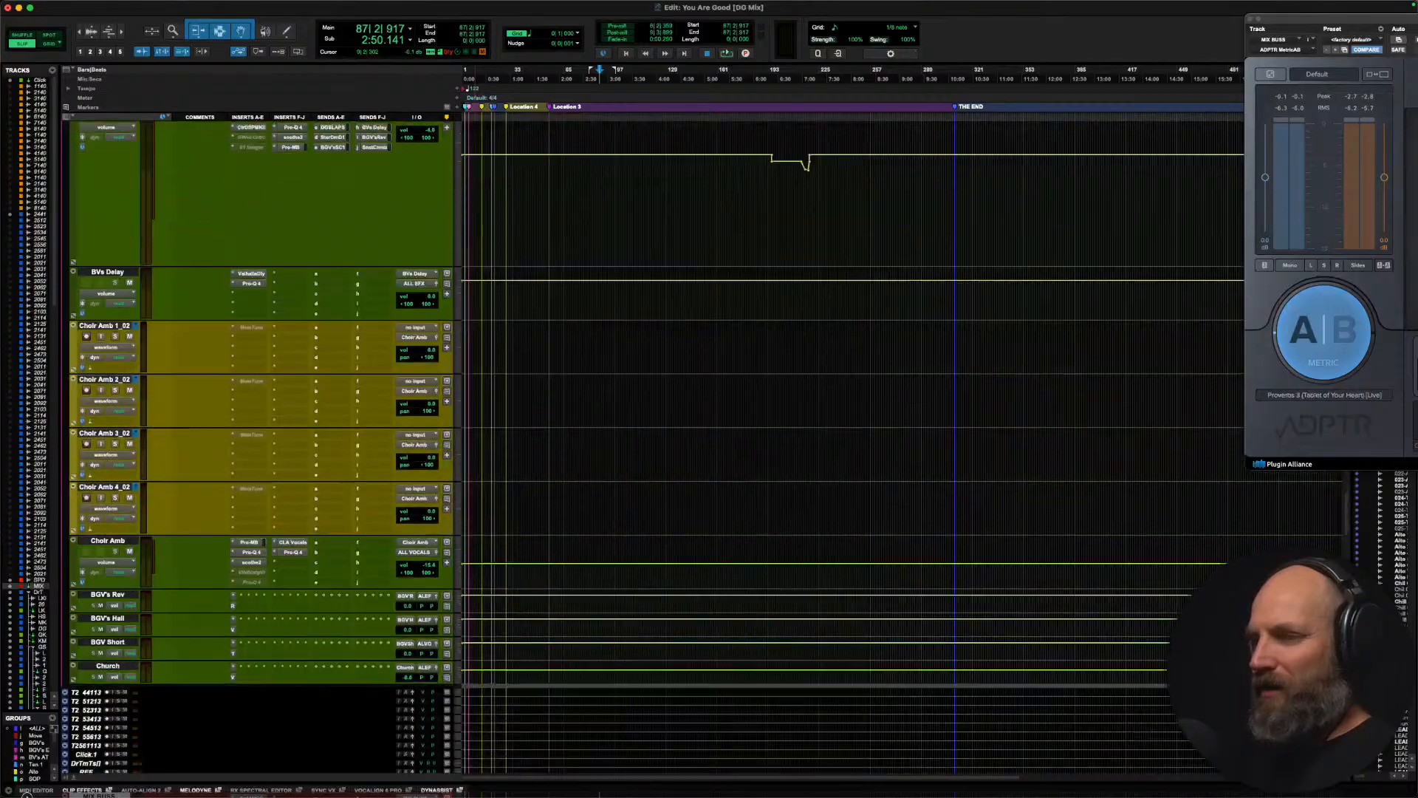
pyautogui.scroll(-20, 729, 681)
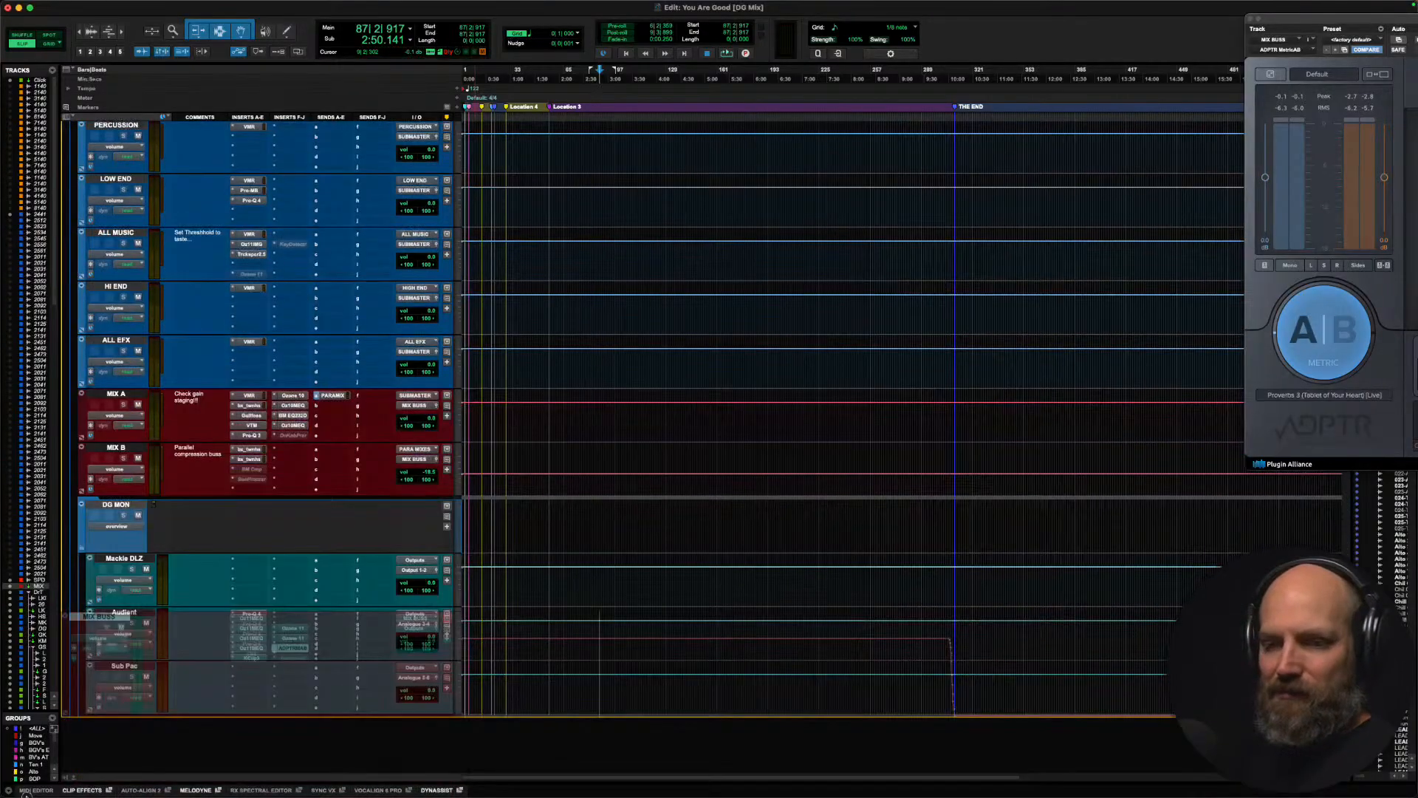
pyautogui.moveTo(73, 615); pyautogui.dragTo(68, 503)
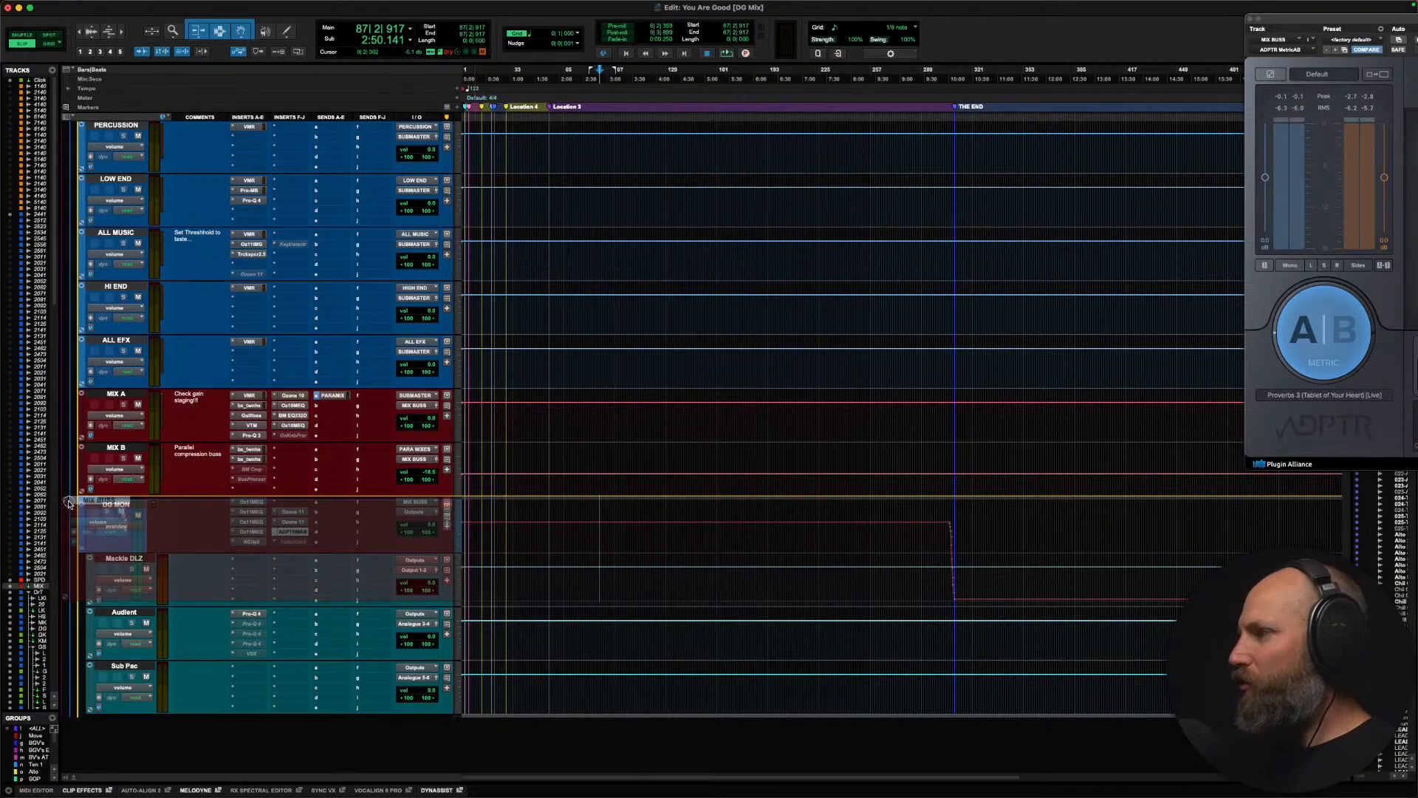
pyautogui.moveTo(68, 503); pyautogui.dragTo(68, 503)
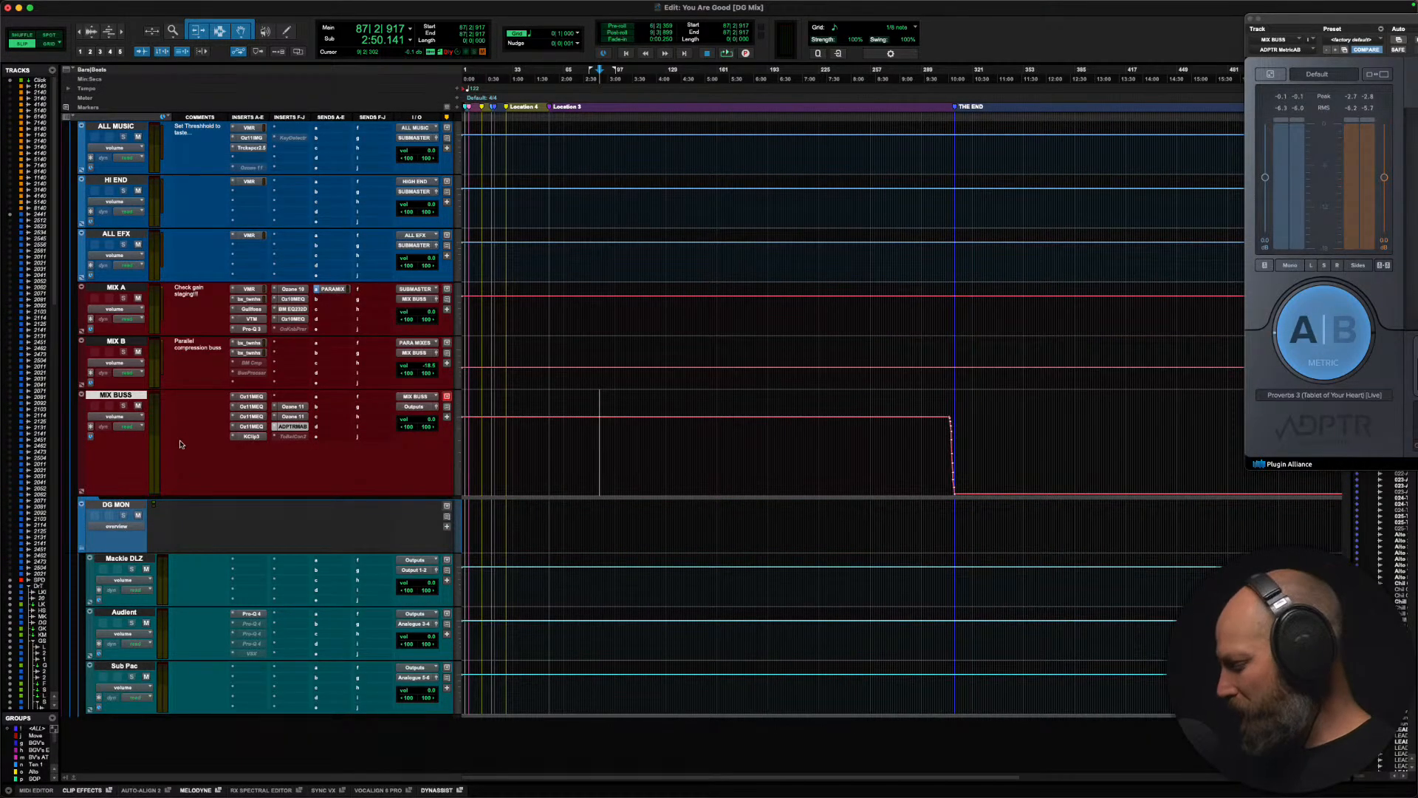
pyautogui.hotkey('ctrl', 'Down')
pyautogui.hotkey('ctrl', 'Up')
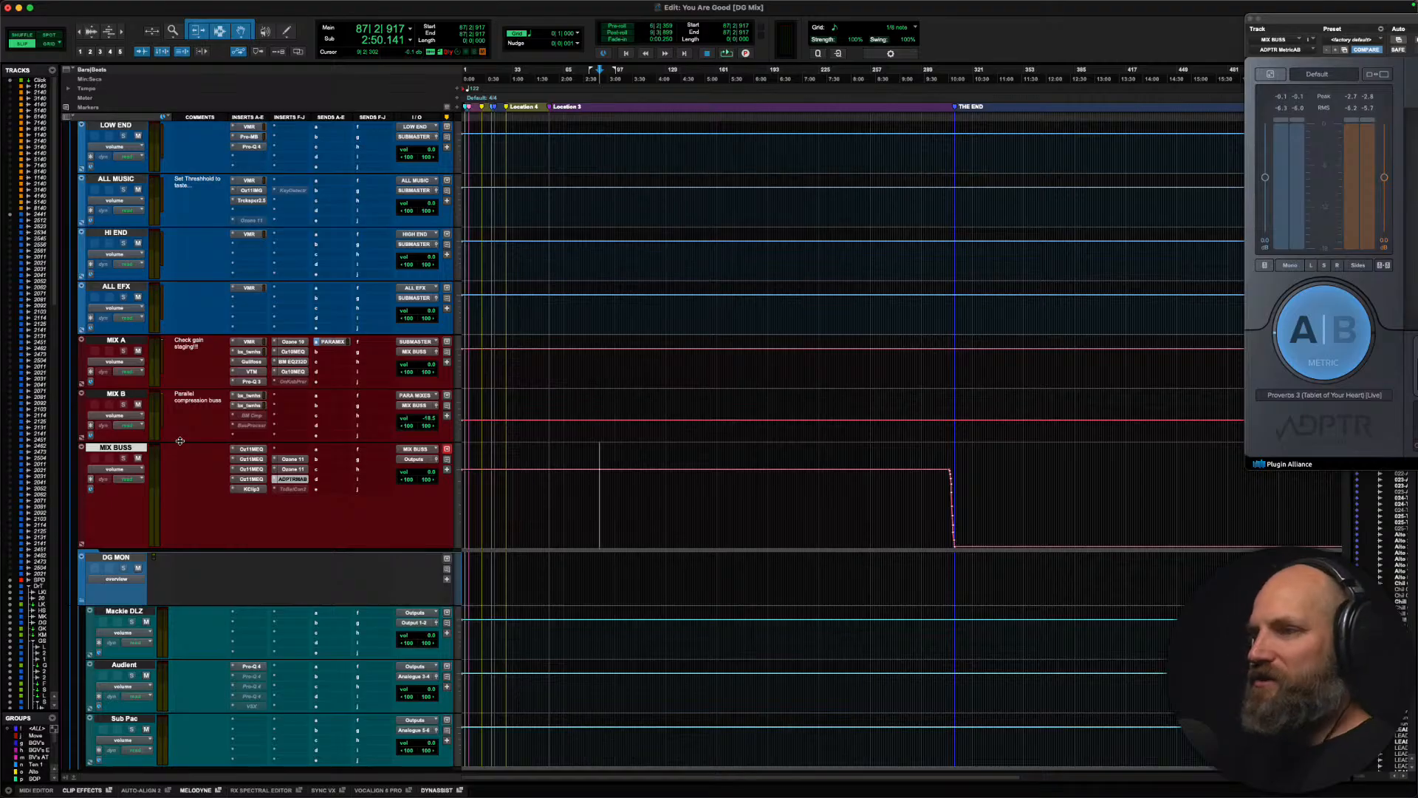
pyautogui.scroll(-2, 180, 443)
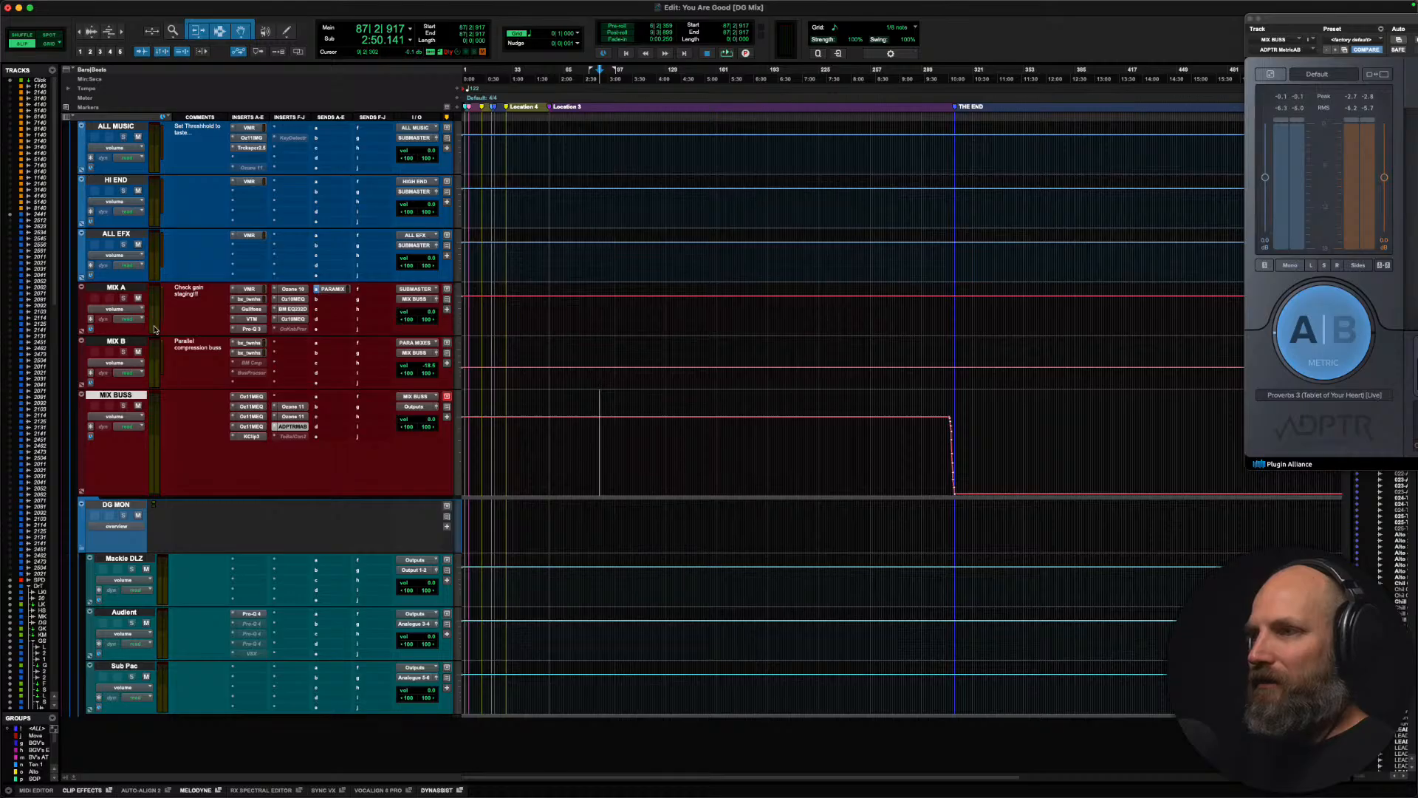
# Step: Open the OneKnob Pressure insert on MIX A and move the MIX A track between SPD and the Drum Tracks folder
pyautogui.click(116, 287)
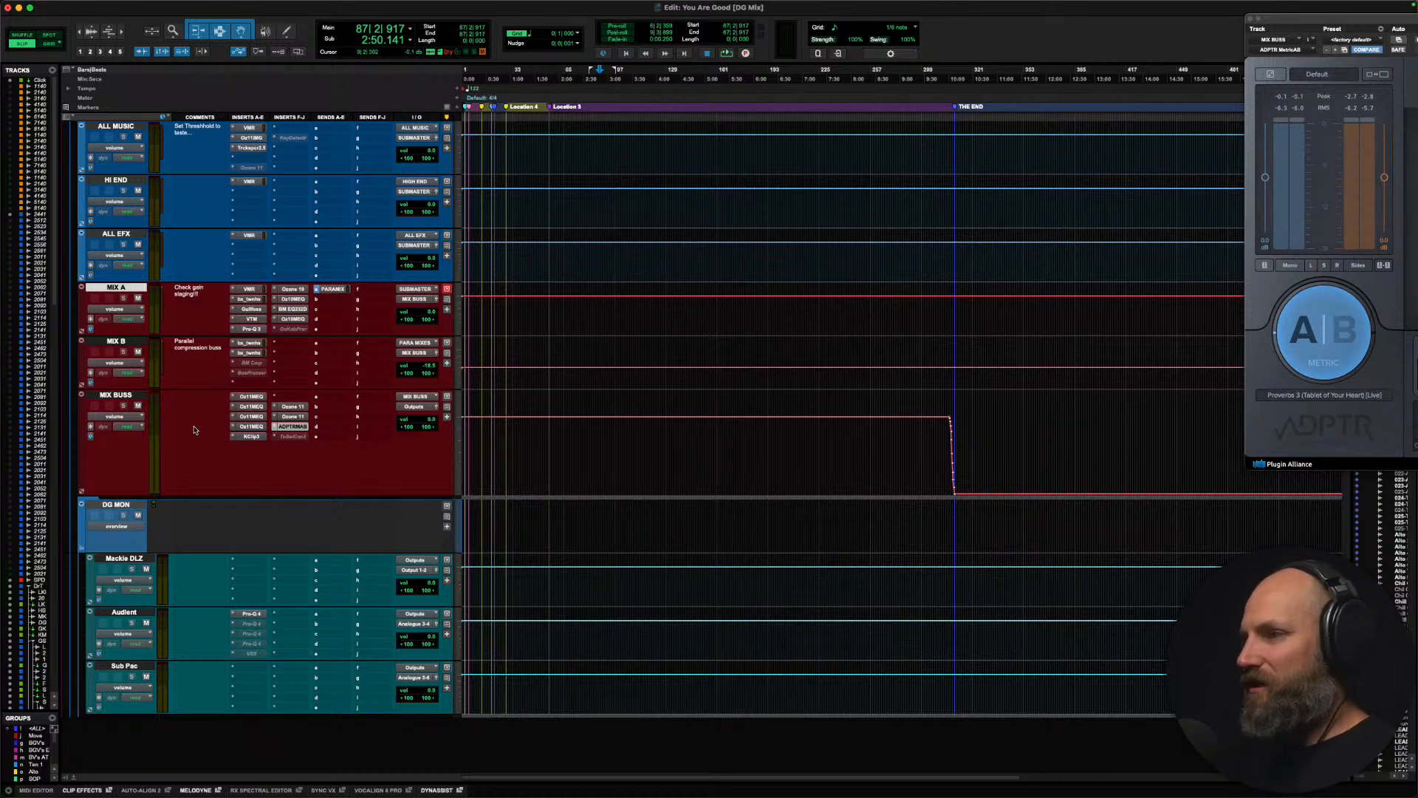
pyautogui.click(293, 329)
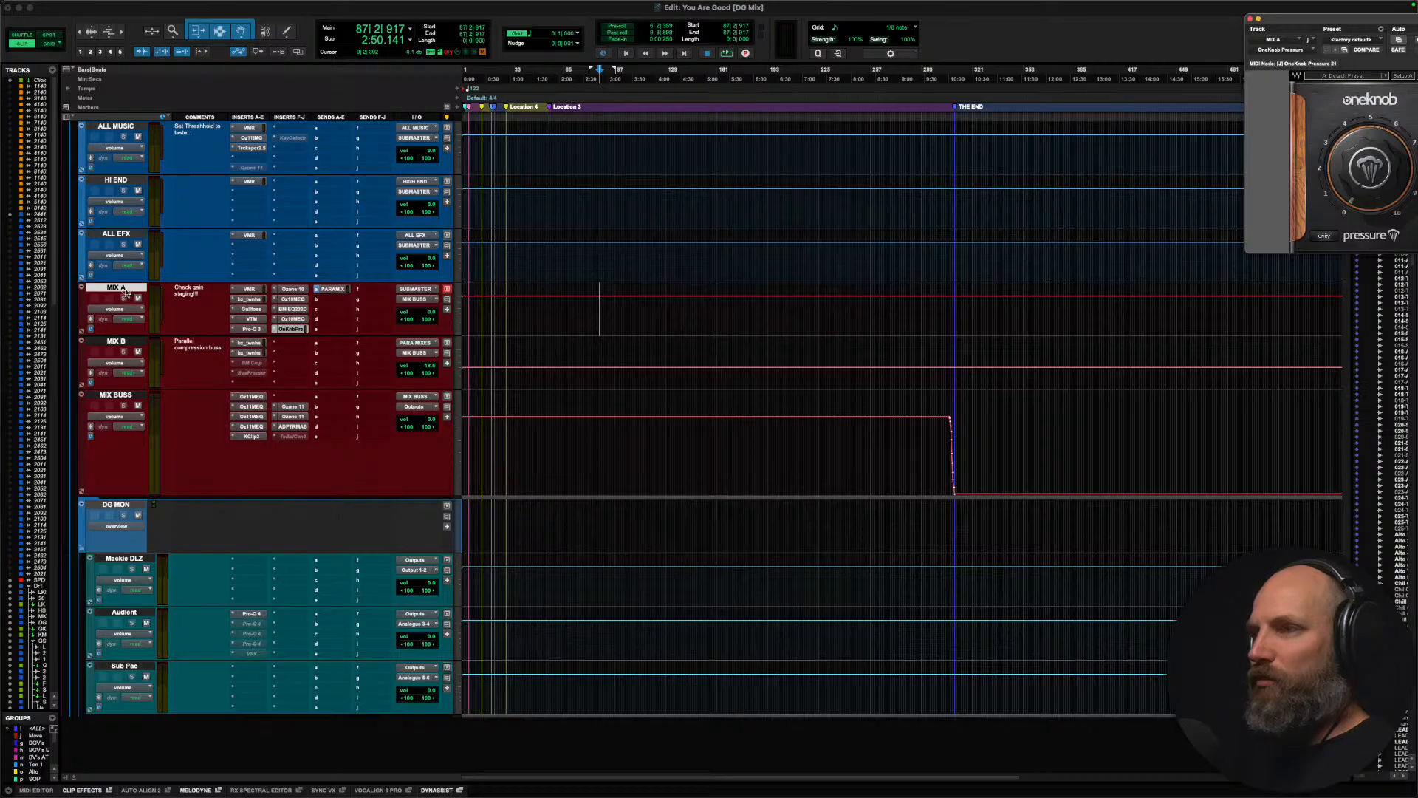
pyautogui.moveTo(124, 291)
pyautogui.mouseDown()
pyautogui.moveTo(120, 55)
pyautogui.moveTo(103, 279)
pyautogui.mouseUp()
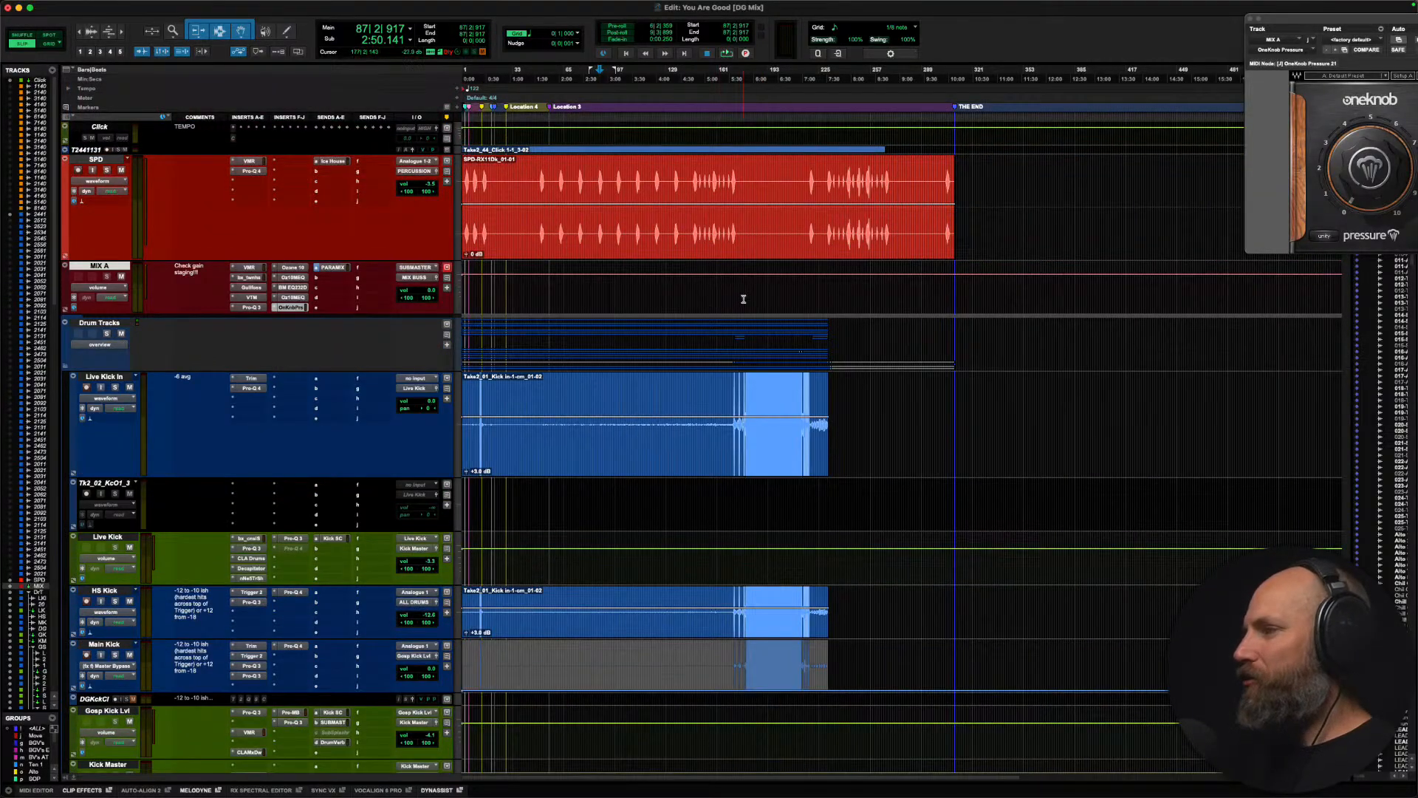
# Step: Set the edit cursor at bar 184 on MIX A inside the loud drum section and reposition the OneKnob Pressure window over the timeline
pyautogui.click(744, 299)
pyautogui.press('super+bracketright')
pyautogui.press('super+bracketright')
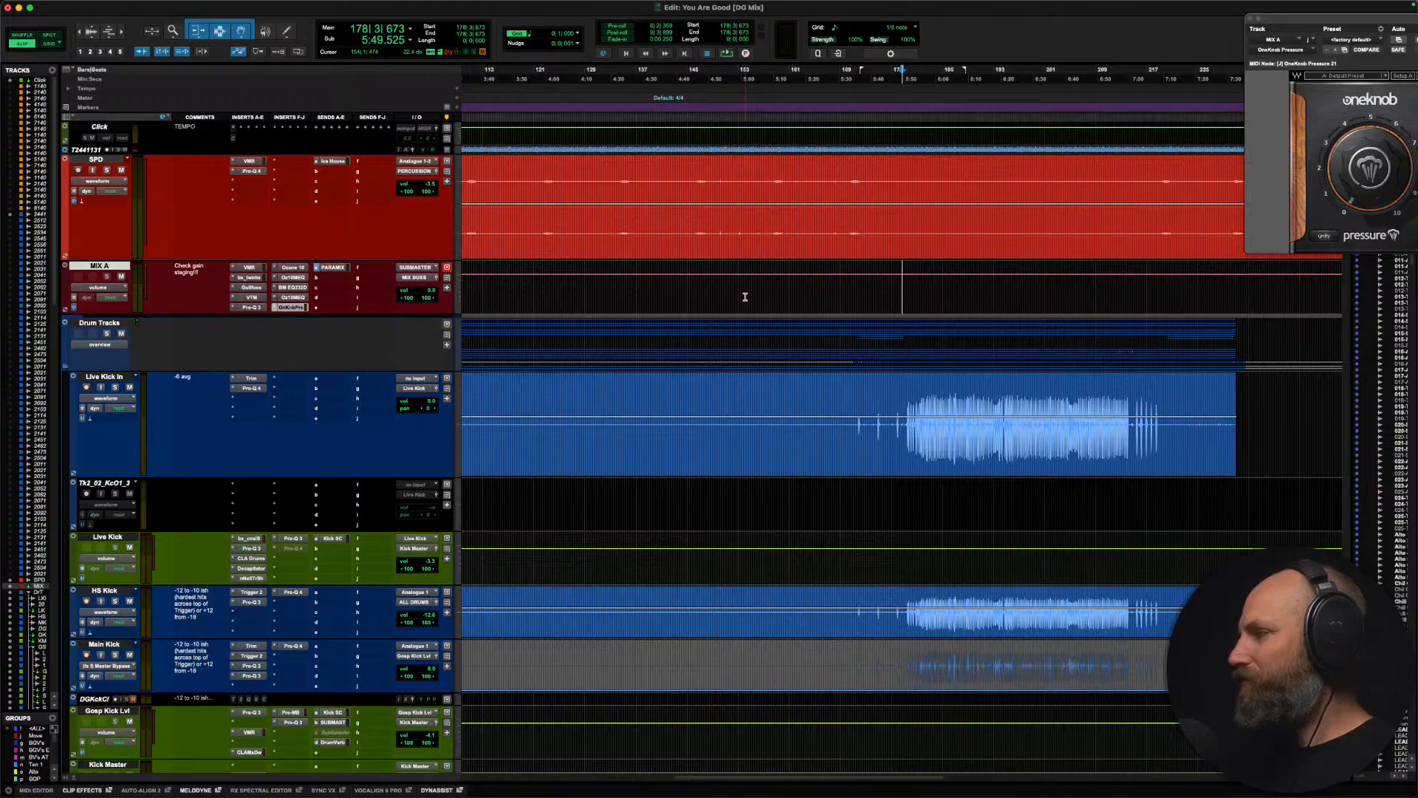
pyautogui.hscroll(5, 745, 297)
pyautogui.click(626, 287)
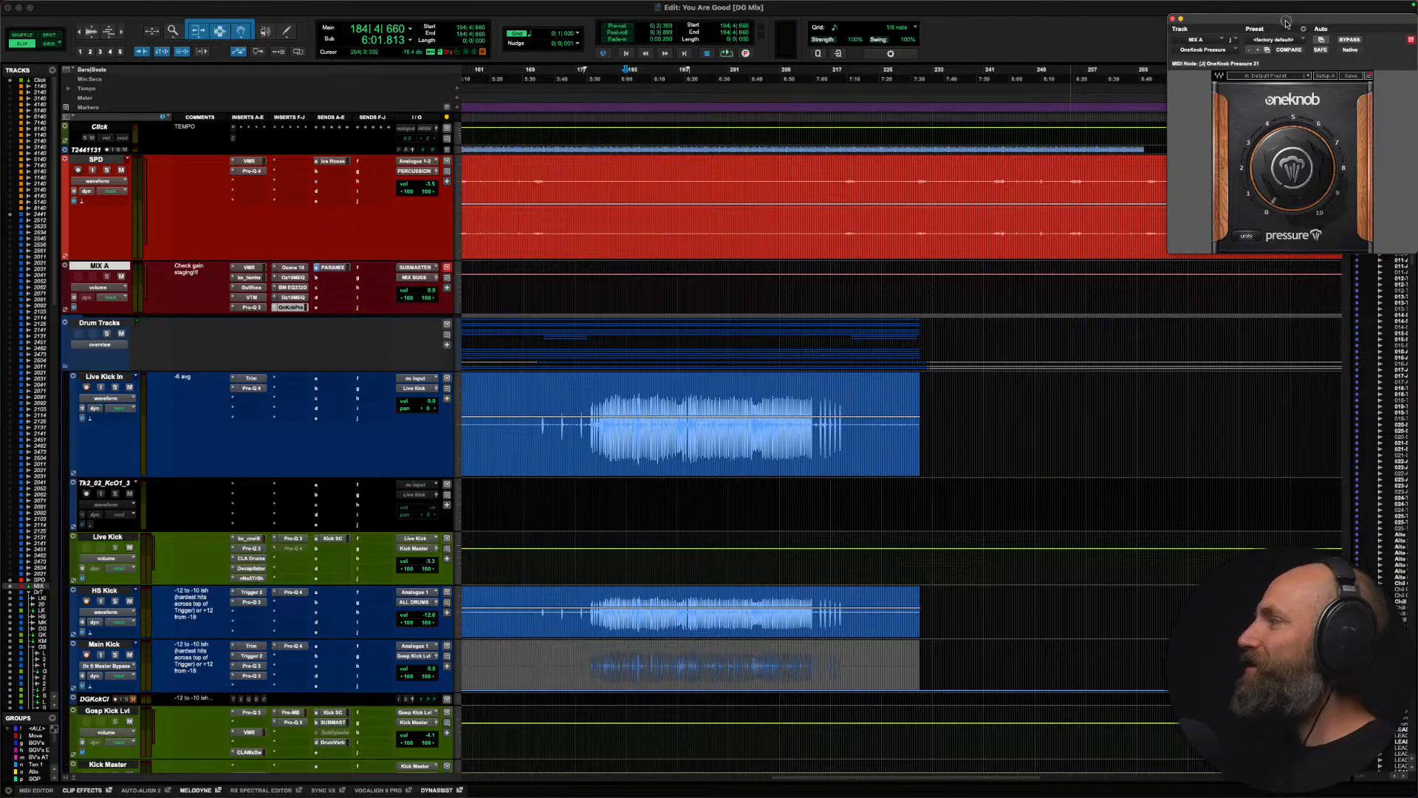
pyautogui.moveTo(1286, 23); pyautogui.dragTo(701, 46)
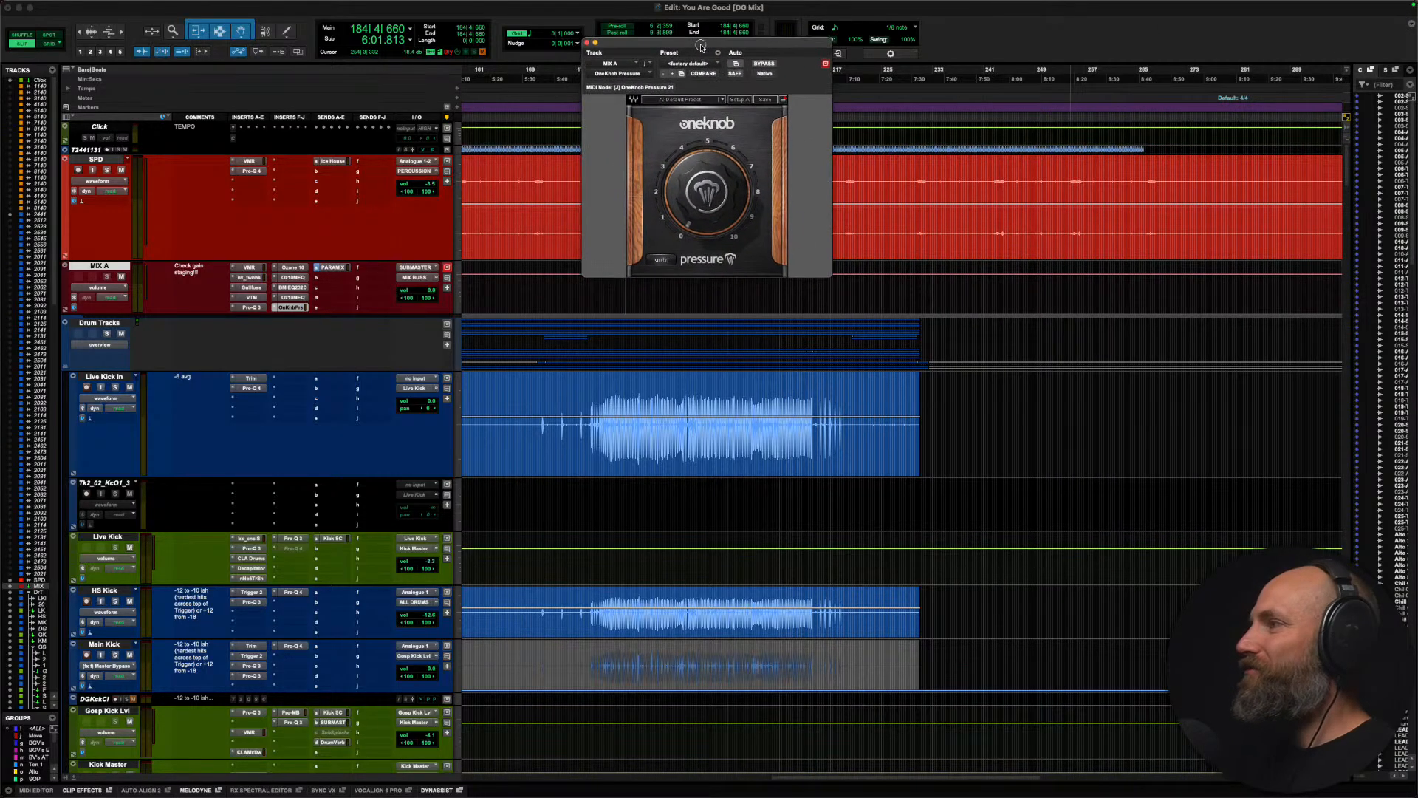
# Step: Set the edit cursor at bar 87, where the alto background vocals enter, and start playback from there
pyautogui.press('t')
pyautogui.press('t')
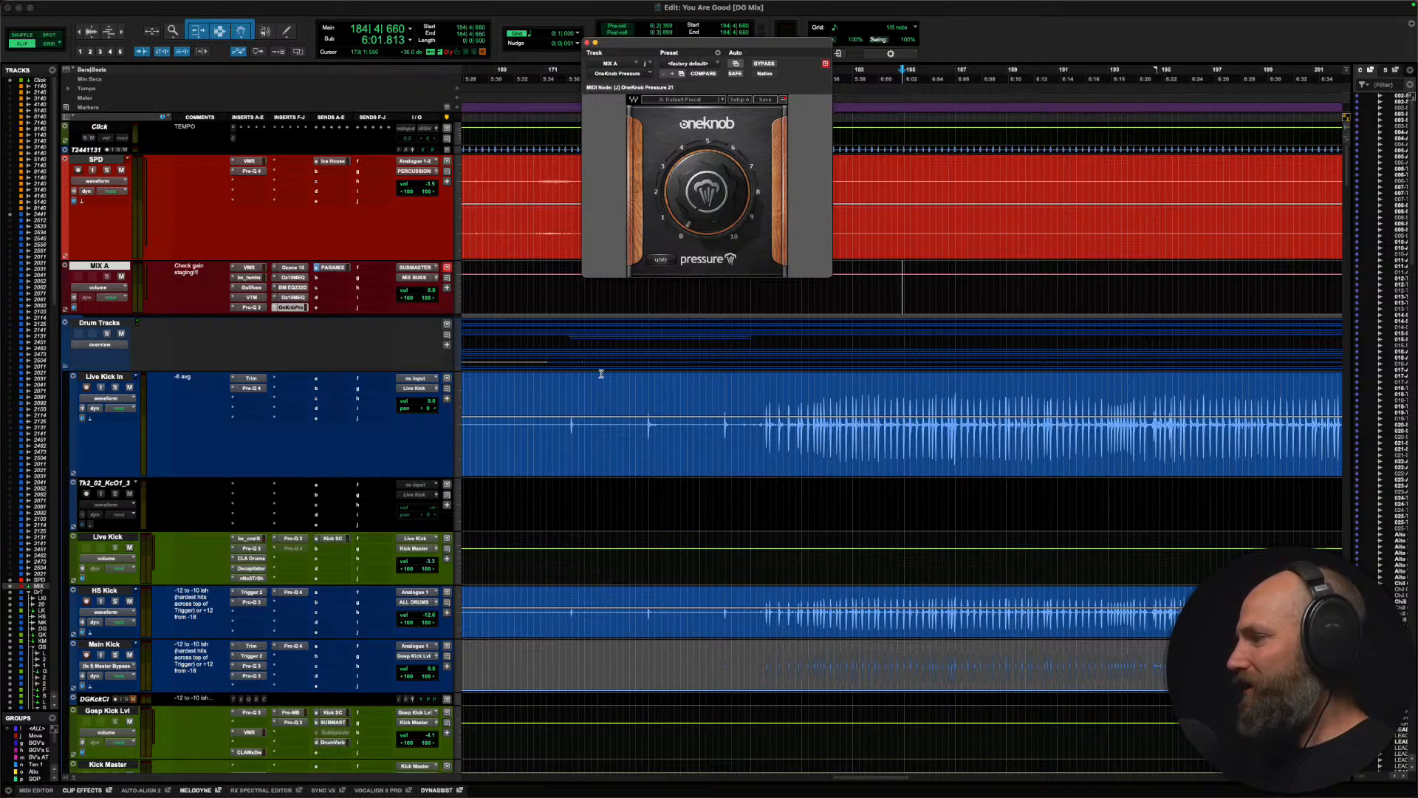
pyautogui.press('r')
pyautogui.press('r')
pyautogui.press('r')
pyautogui.hscroll(-3, 601, 374)
pyautogui.scroll(-15, 601, 374)
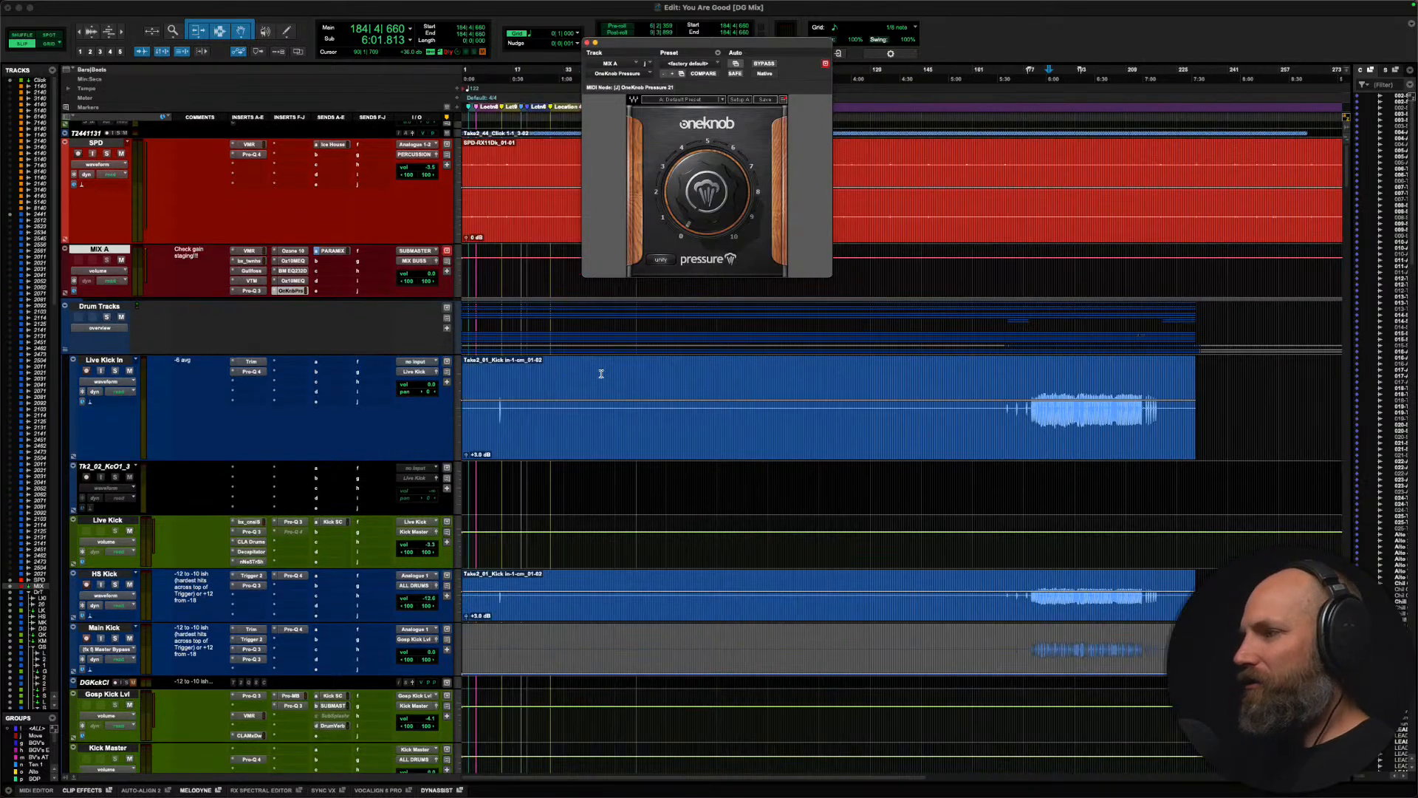
pyautogui.scroll(-15, 794, 456)
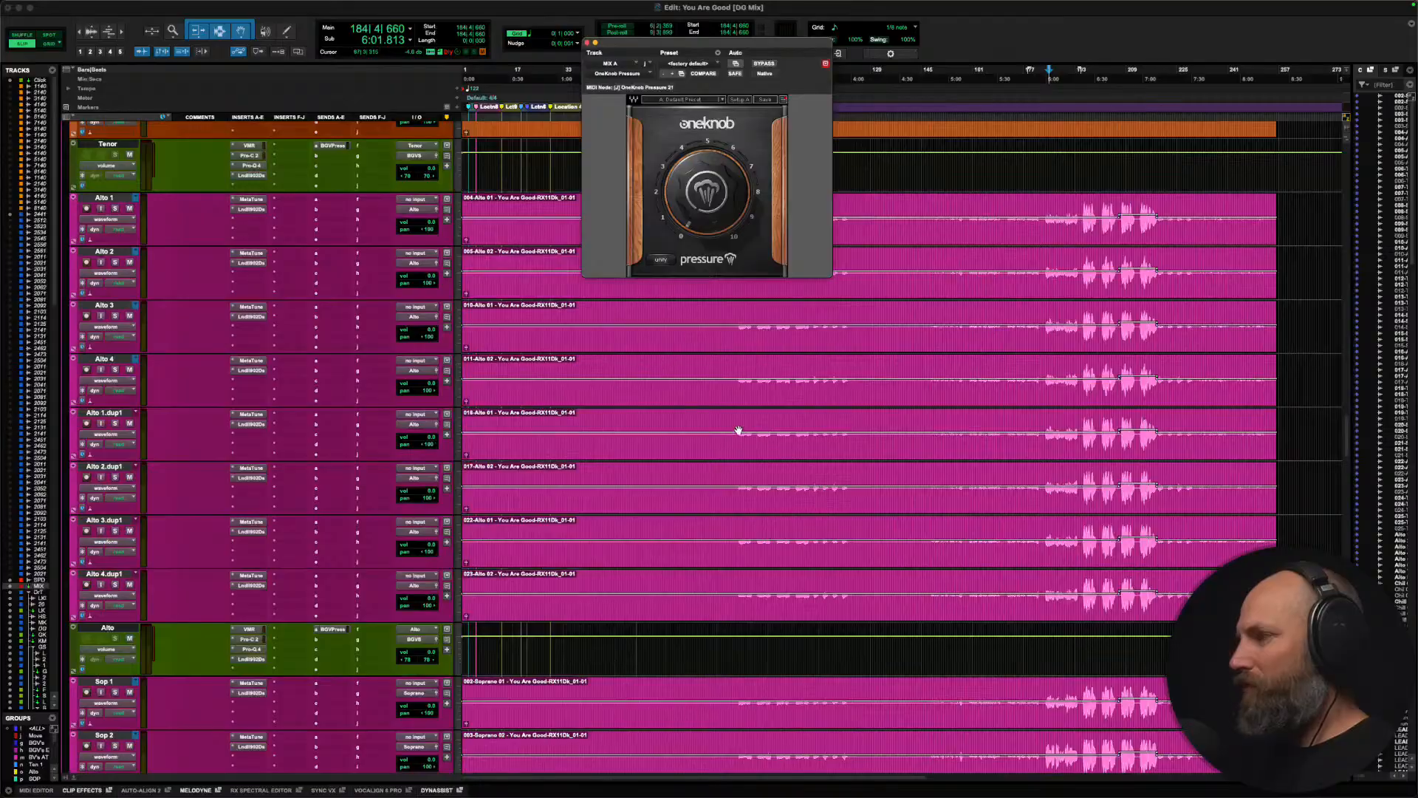
pyautogui.scroll(20, 738, 425)
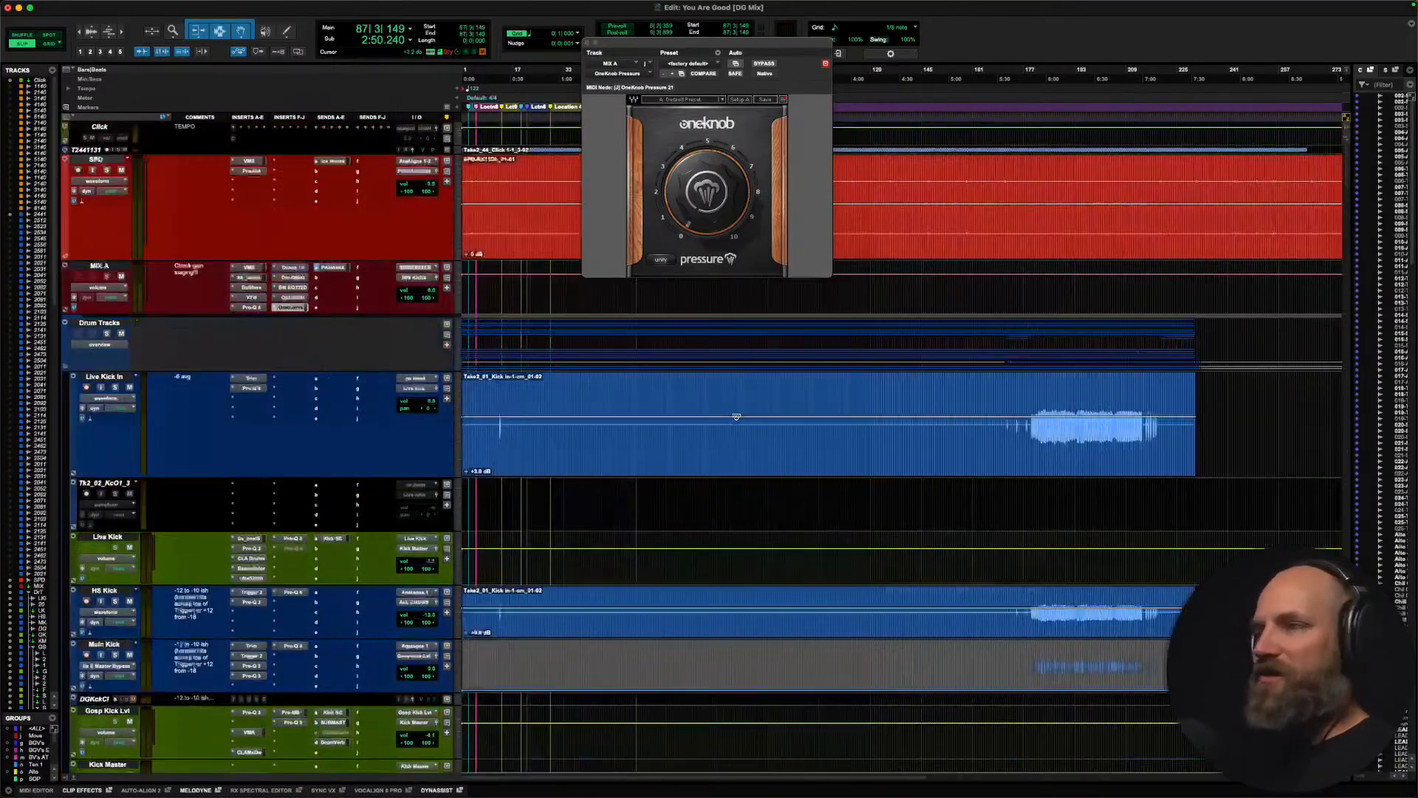
pyautogui.press('space')
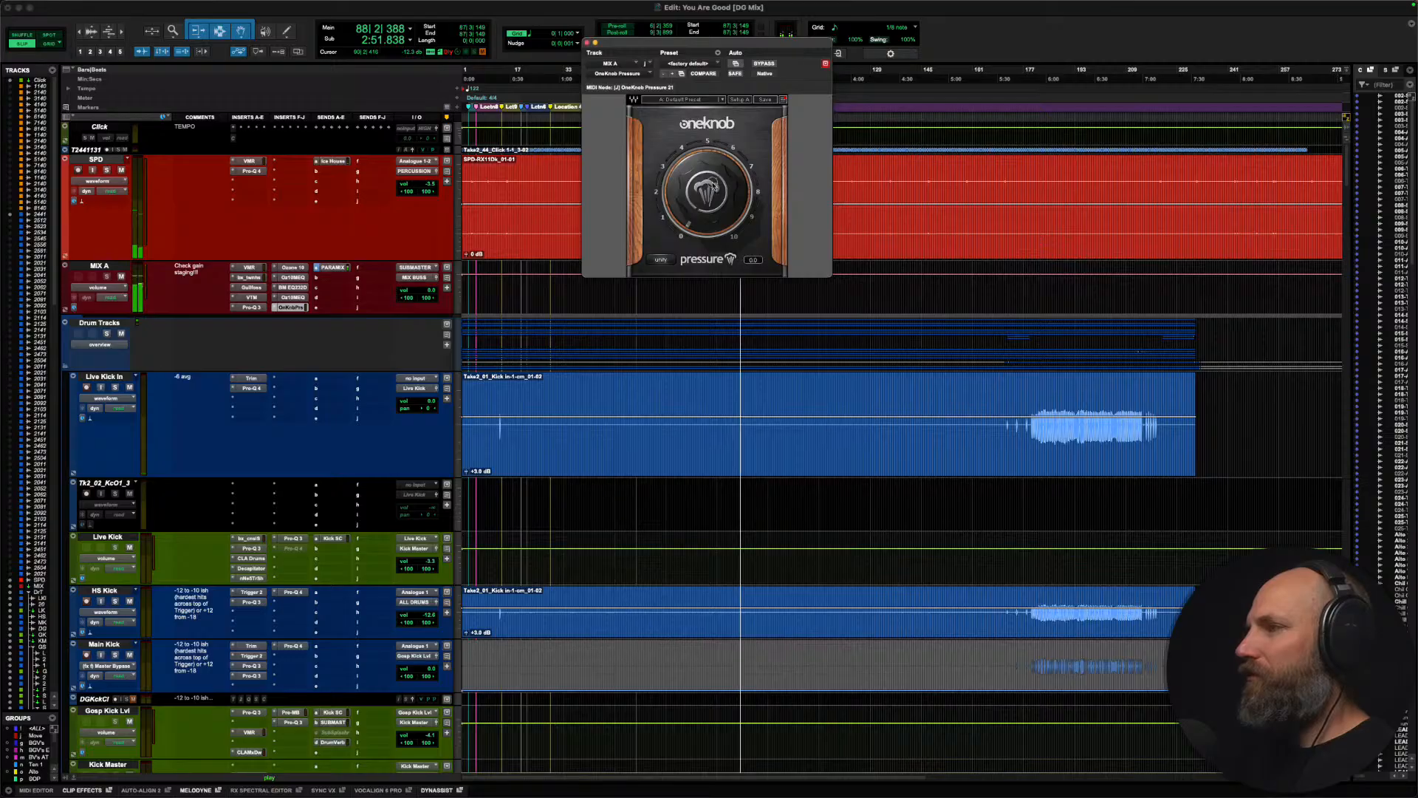
# Step: Audition OneKnob Pressure on MIX A against its bypass from bar 87, raising it to about 2.8 and settling at about 1.7
pyautogui.moveTo(713, 189); pyautogui.dragTo(692, 99)
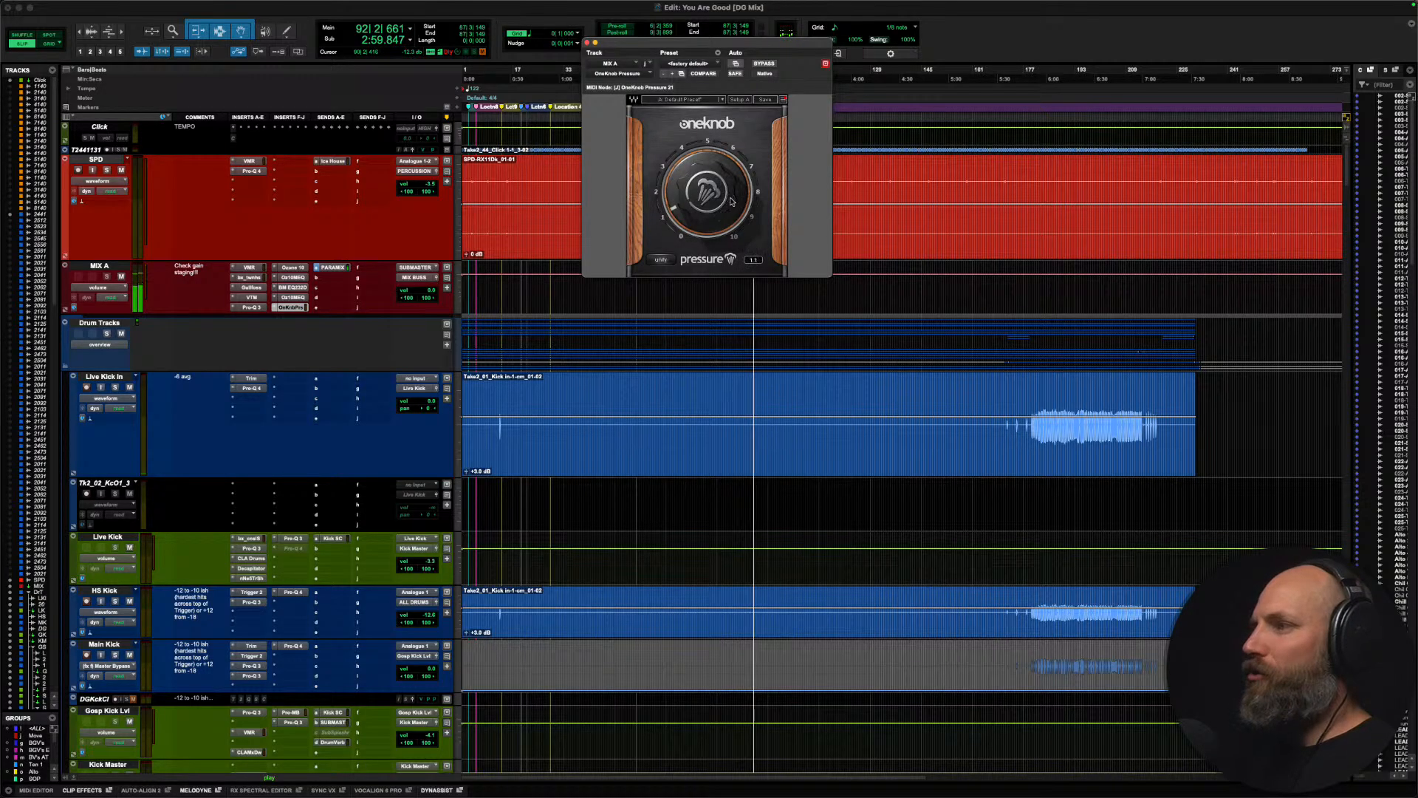
pyautogui.click(764, 63)
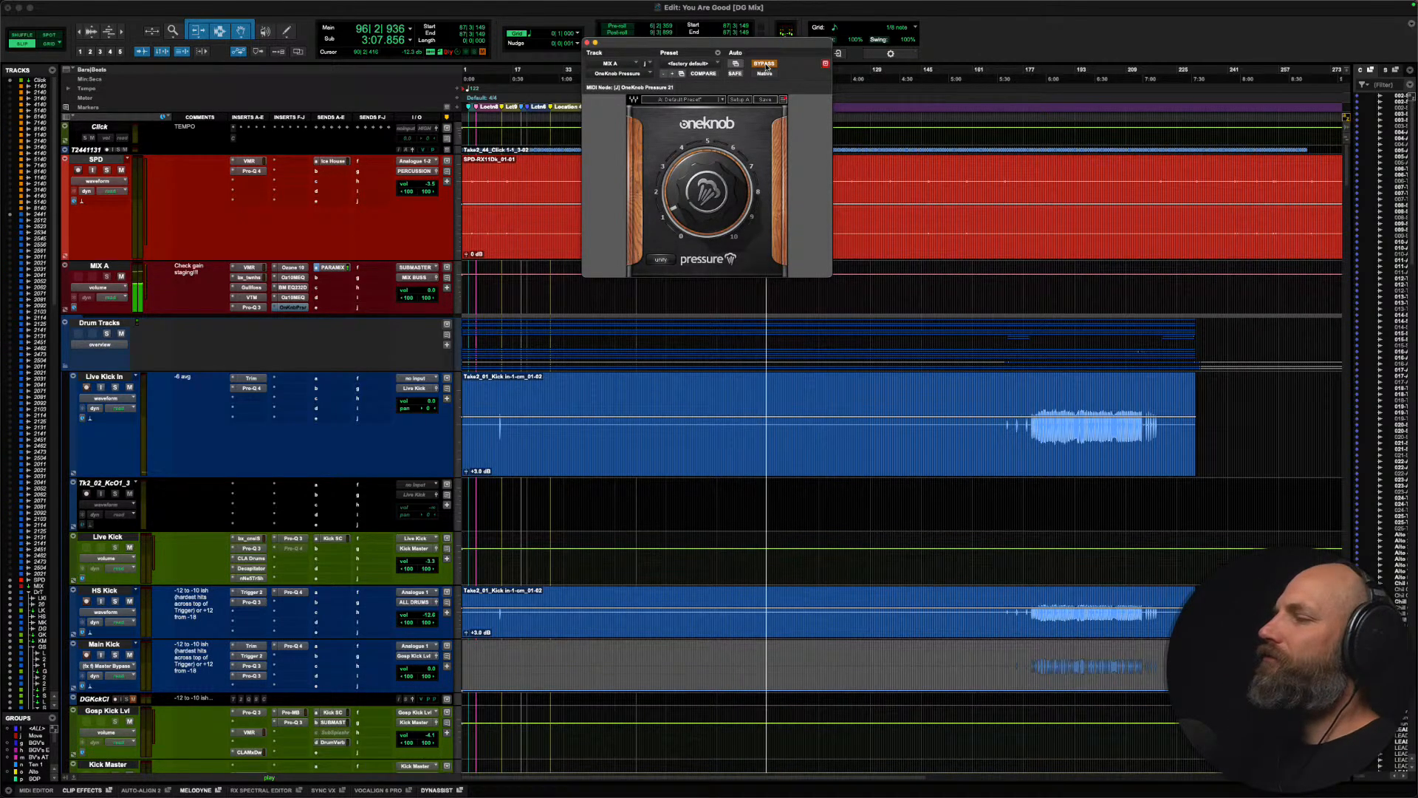
pyautogui.click(765, 63)
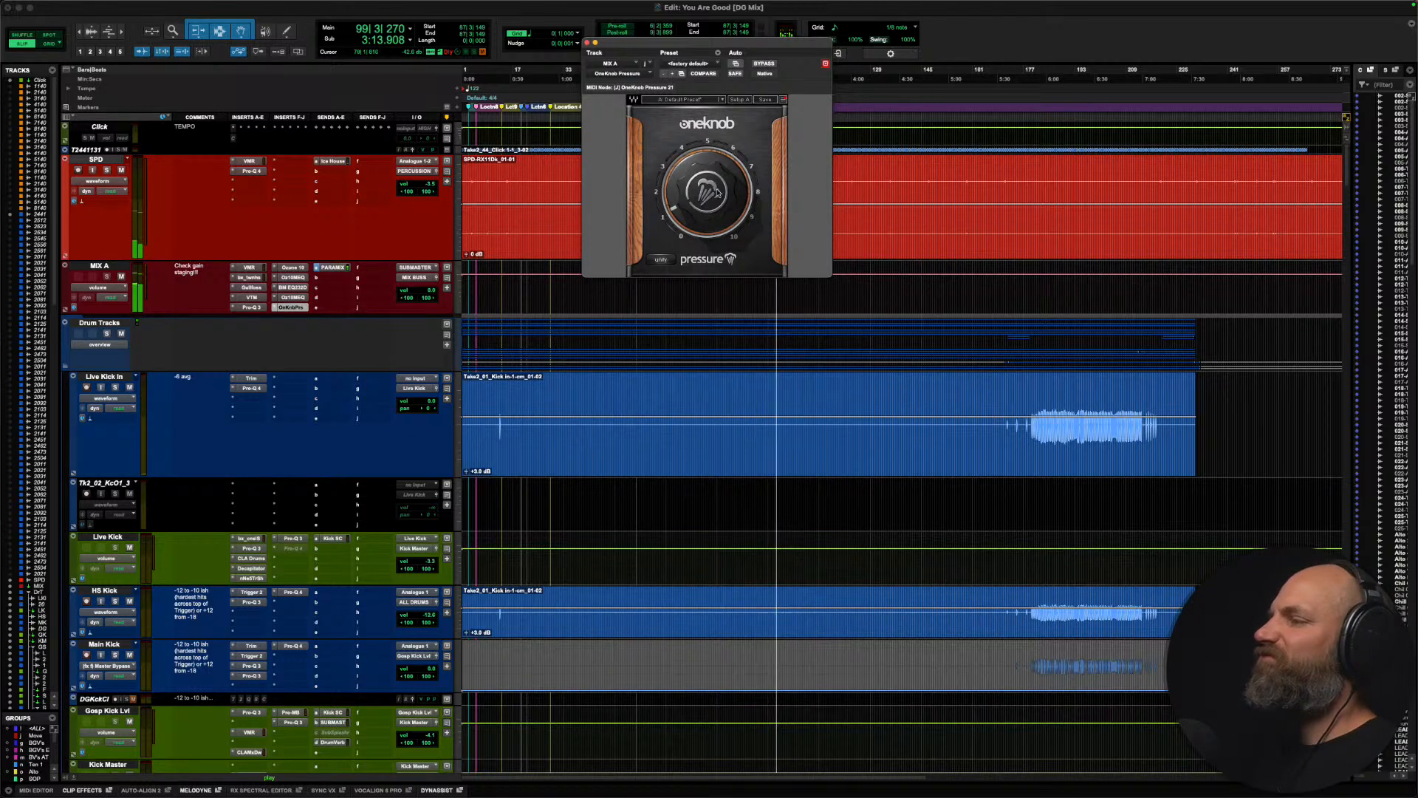
pyautogui.moveTo(717, 194); pyautogui.dragTo(714, 4)
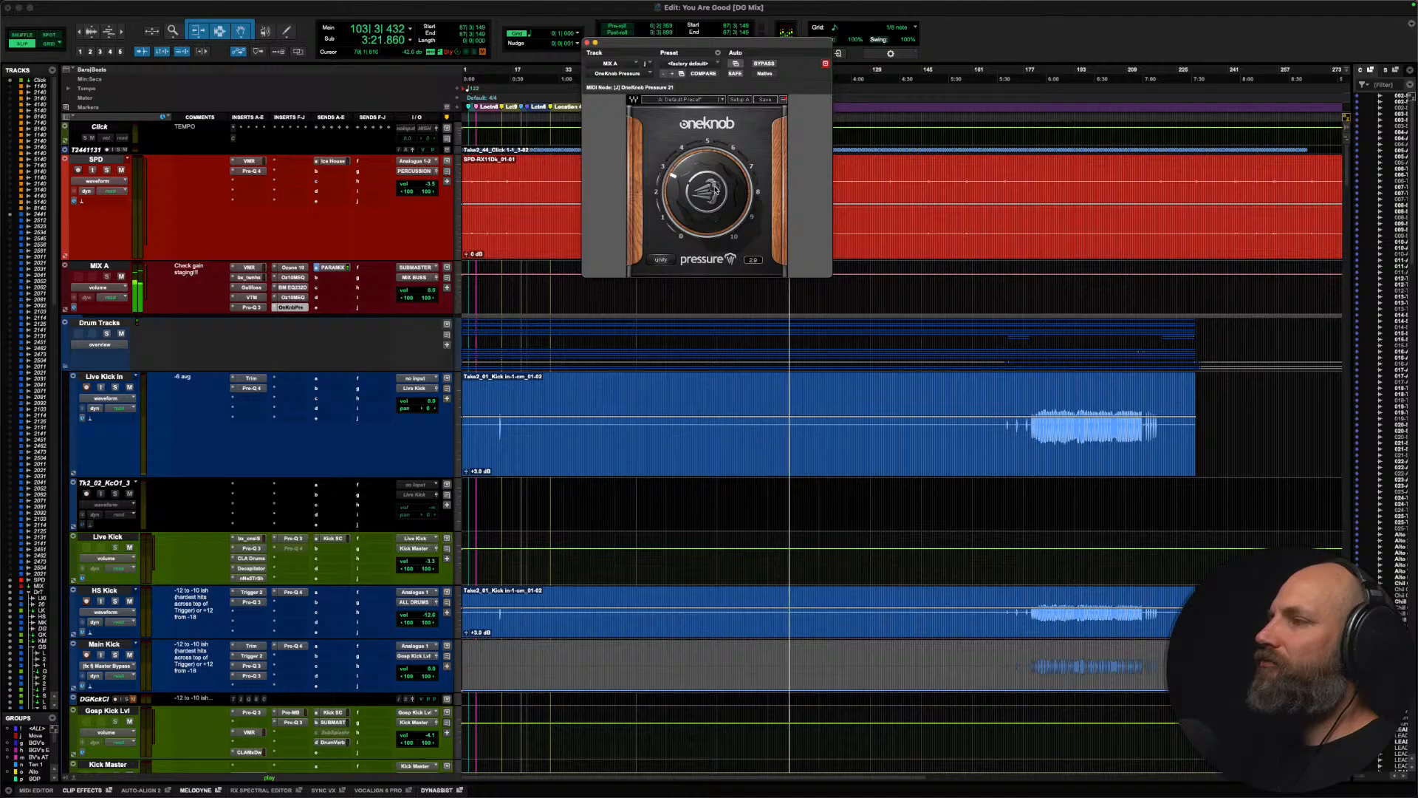
pyautogui.press('space')
pyautogui.press('space')
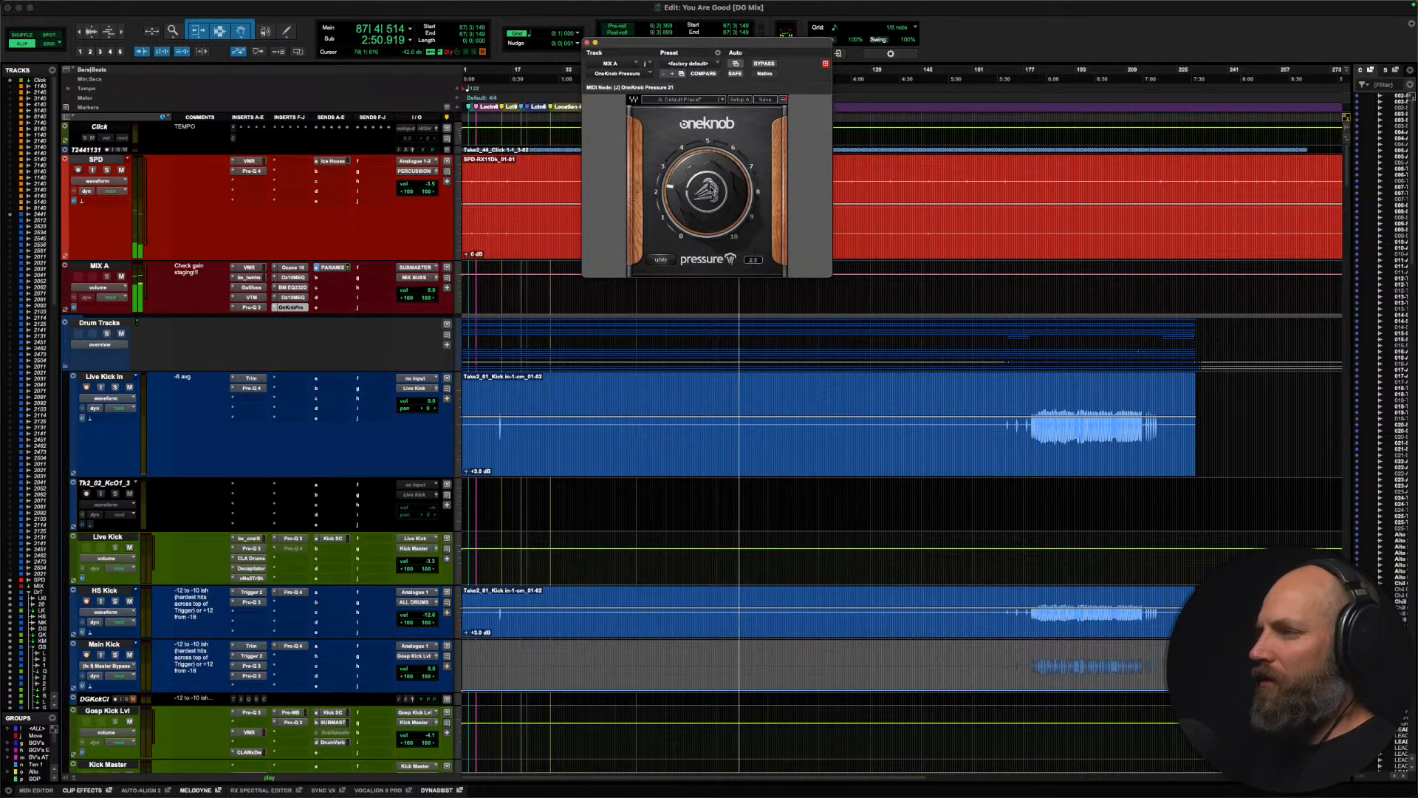
pyautogui.moveTo(709, 193)
pyautogui.mouseDown()
pyautogui.moveTo(696, 221)
pyautogui.moveTo(689, 206)
pyautogui.mouseUp()
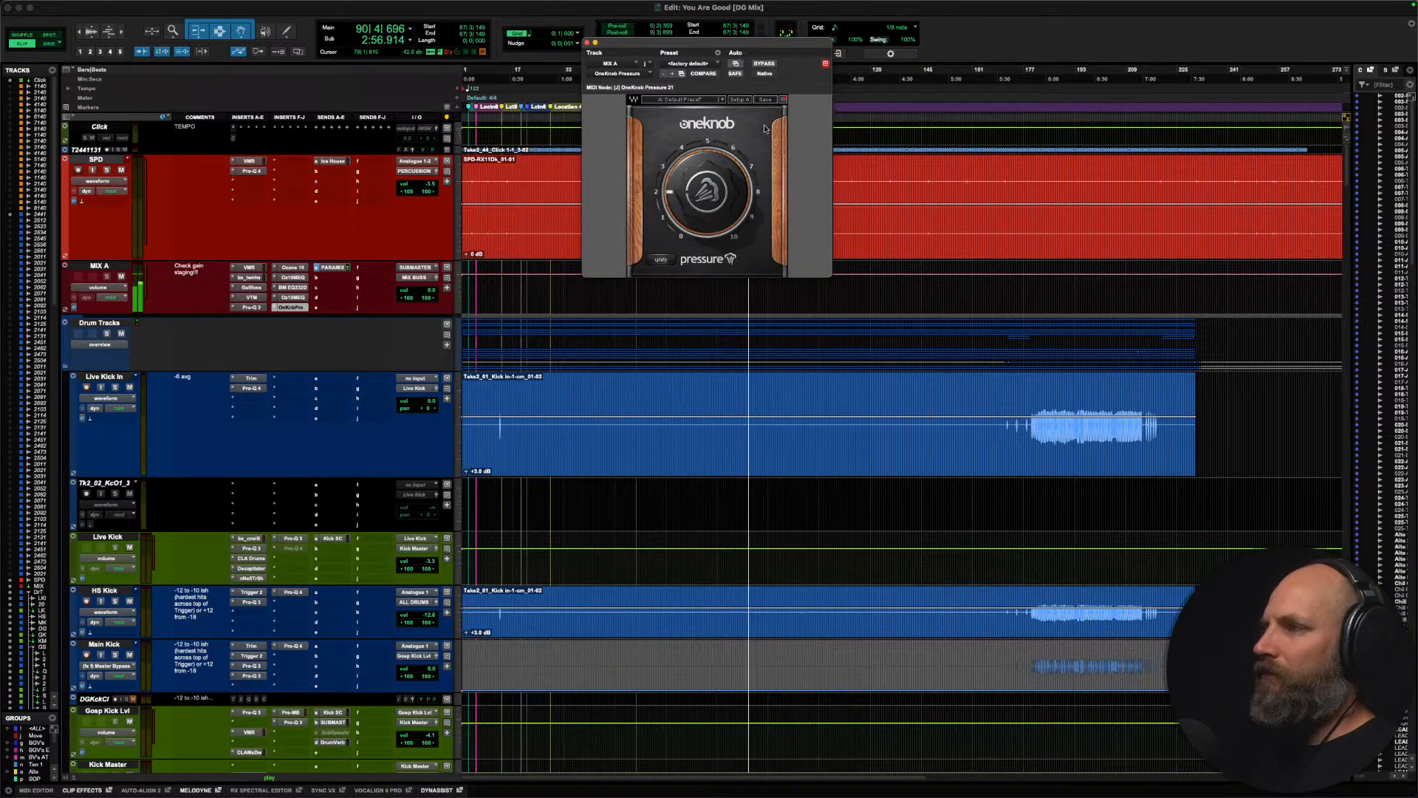
pyautogui.click(766, 64)
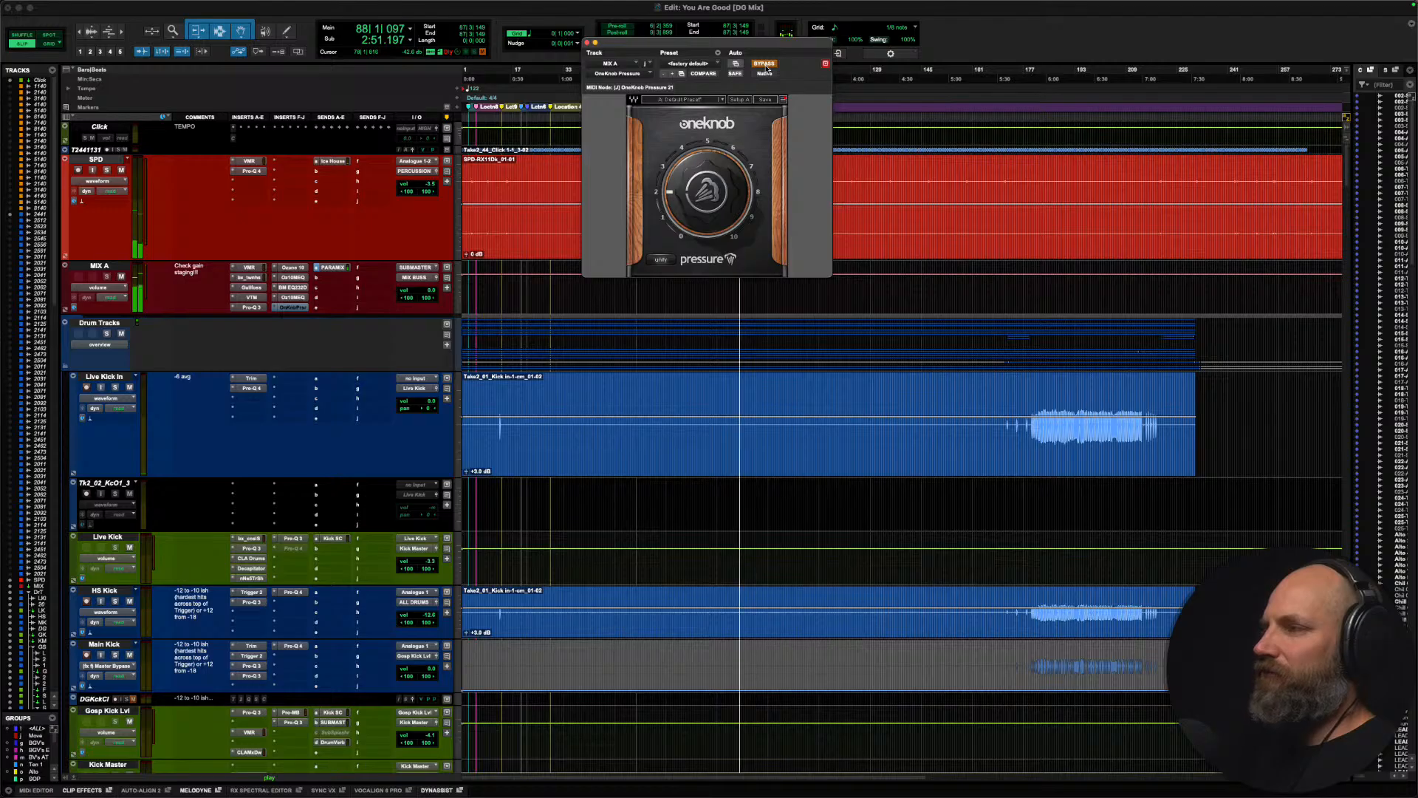
pyautogui.click(765, 66)
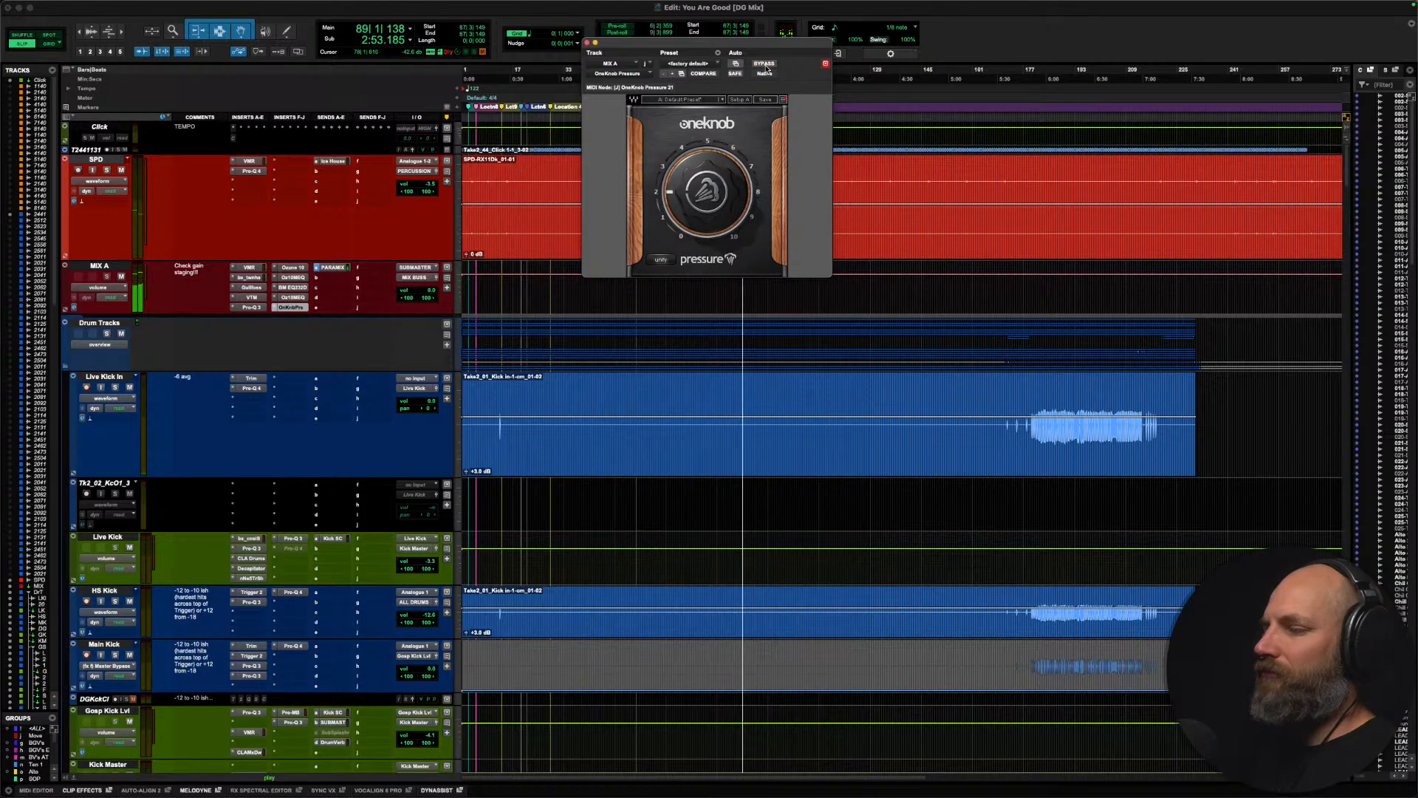
pyautogui.moveTo(697, 199); pyautogui.dragTo(697, 210)
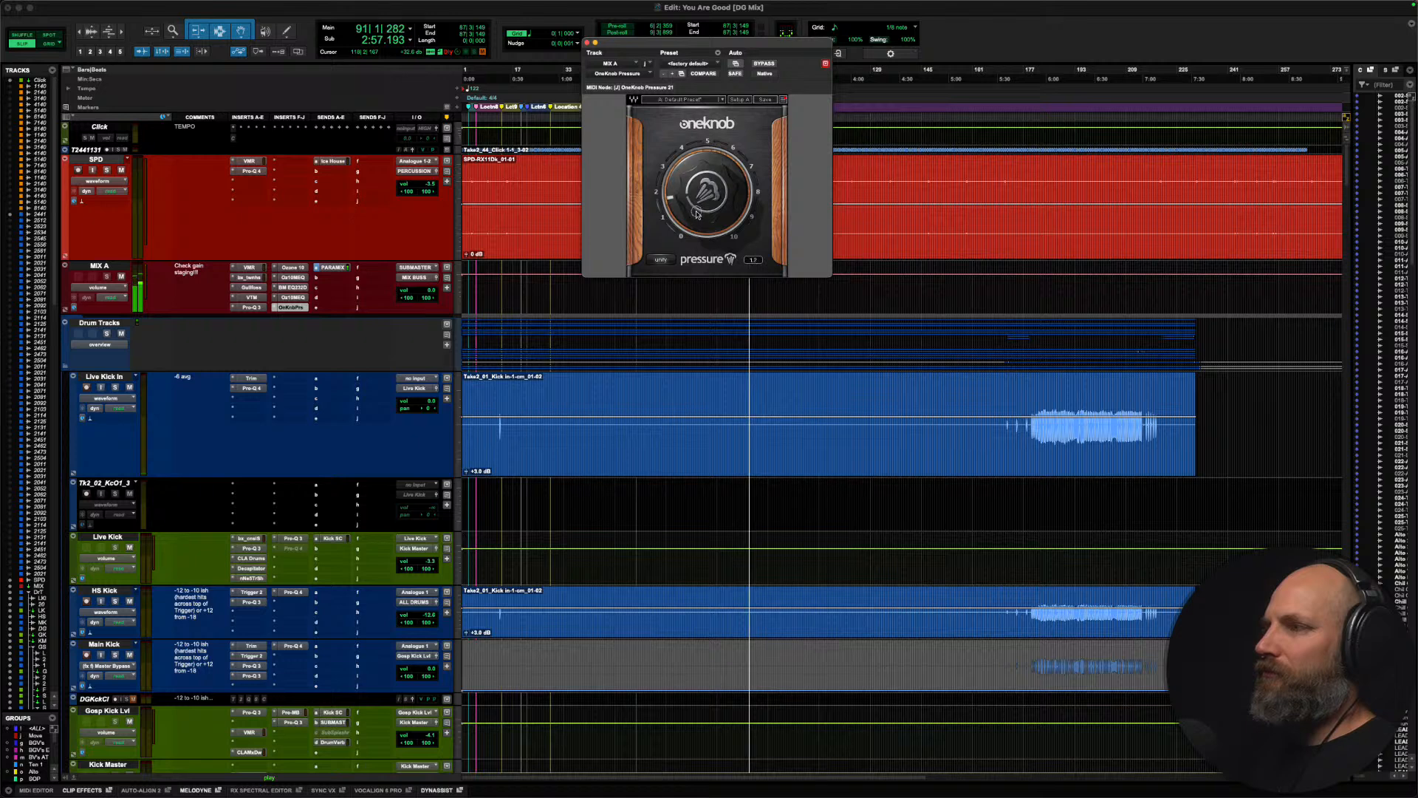
pyautogui.press('space')
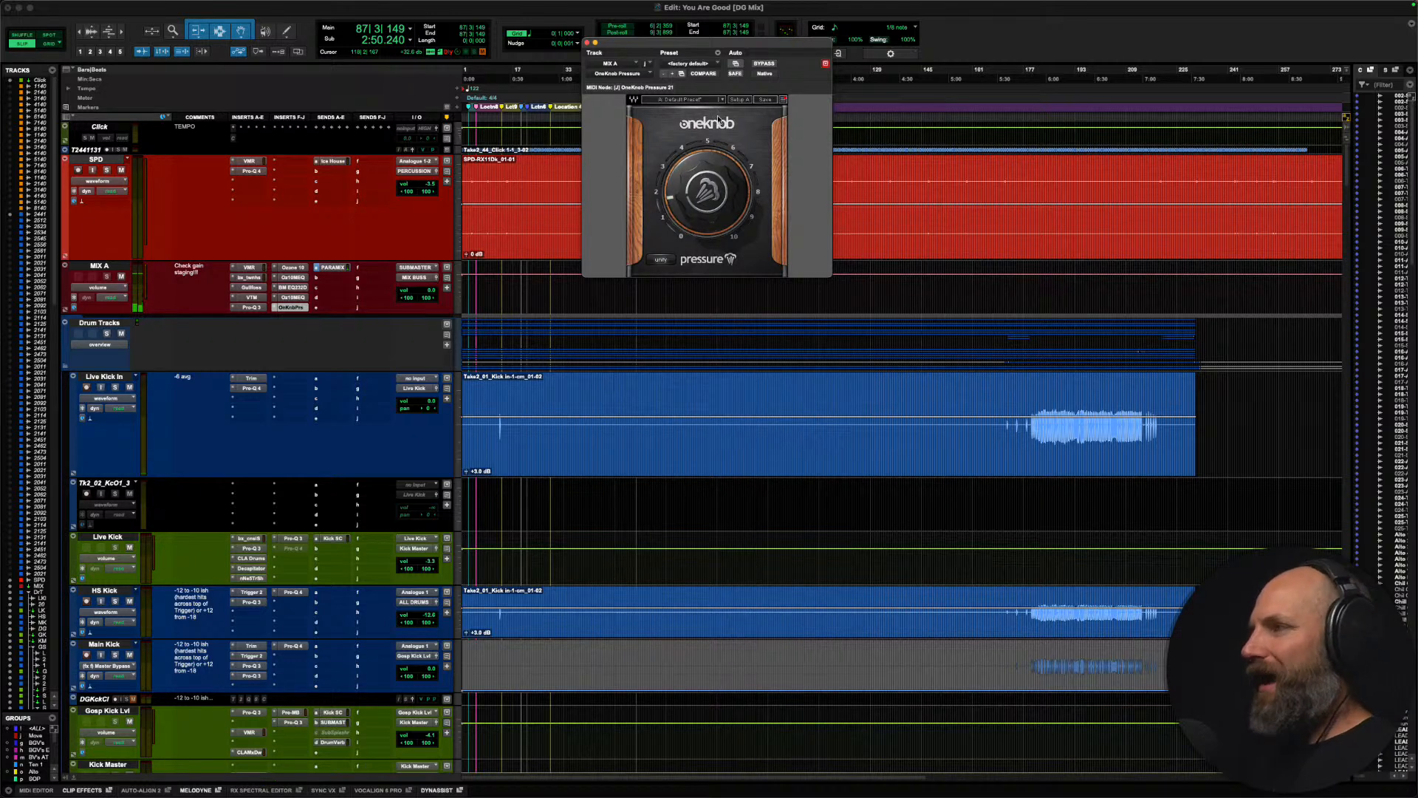
# Step: Raise the Pressure amount on MIX A from zero to 2.0 during playback from bar 87 and ease it back slightly
pyautogui.moveTo(711, 202)
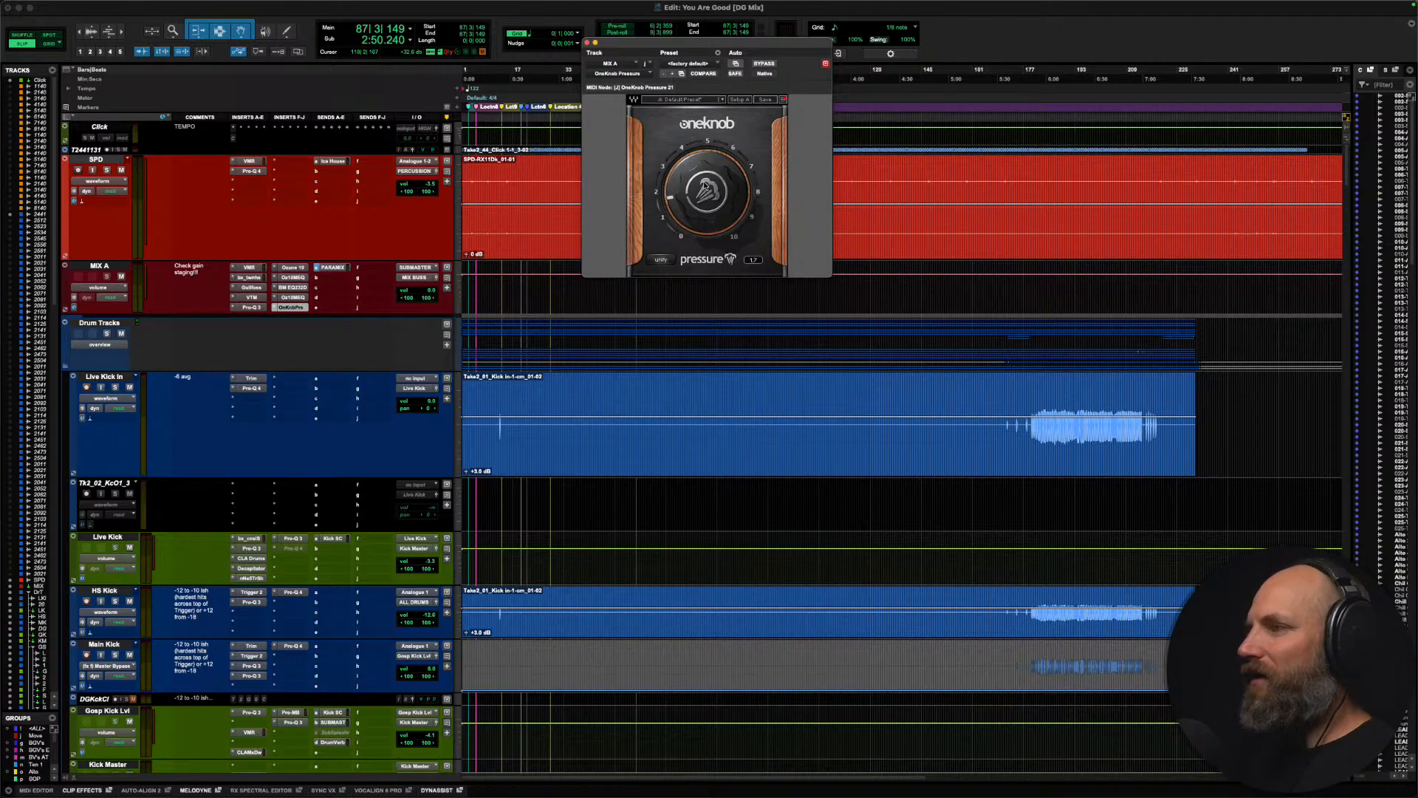
pyautogui.scroll(-1, 629, 437)
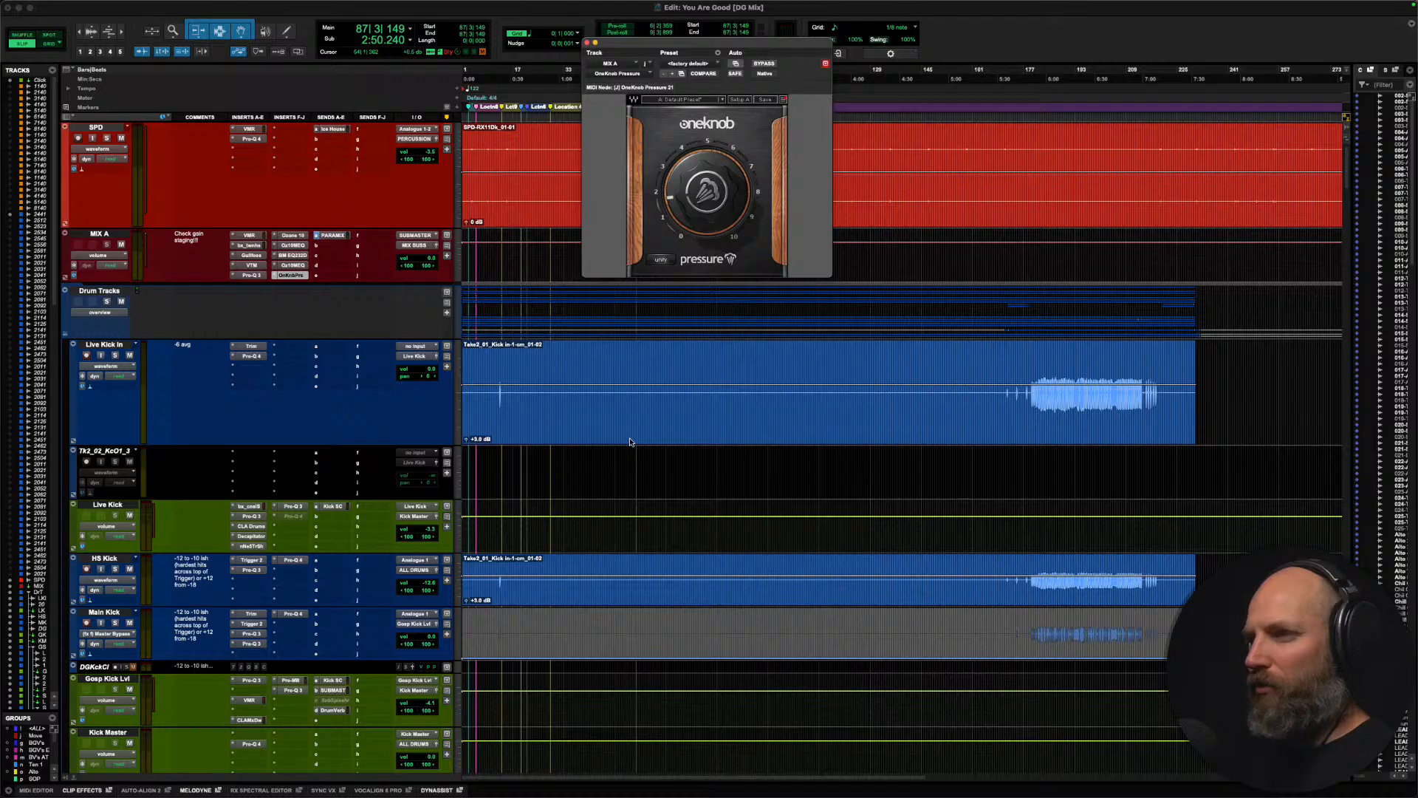
pyautogui.scroll(1, 682, 395)
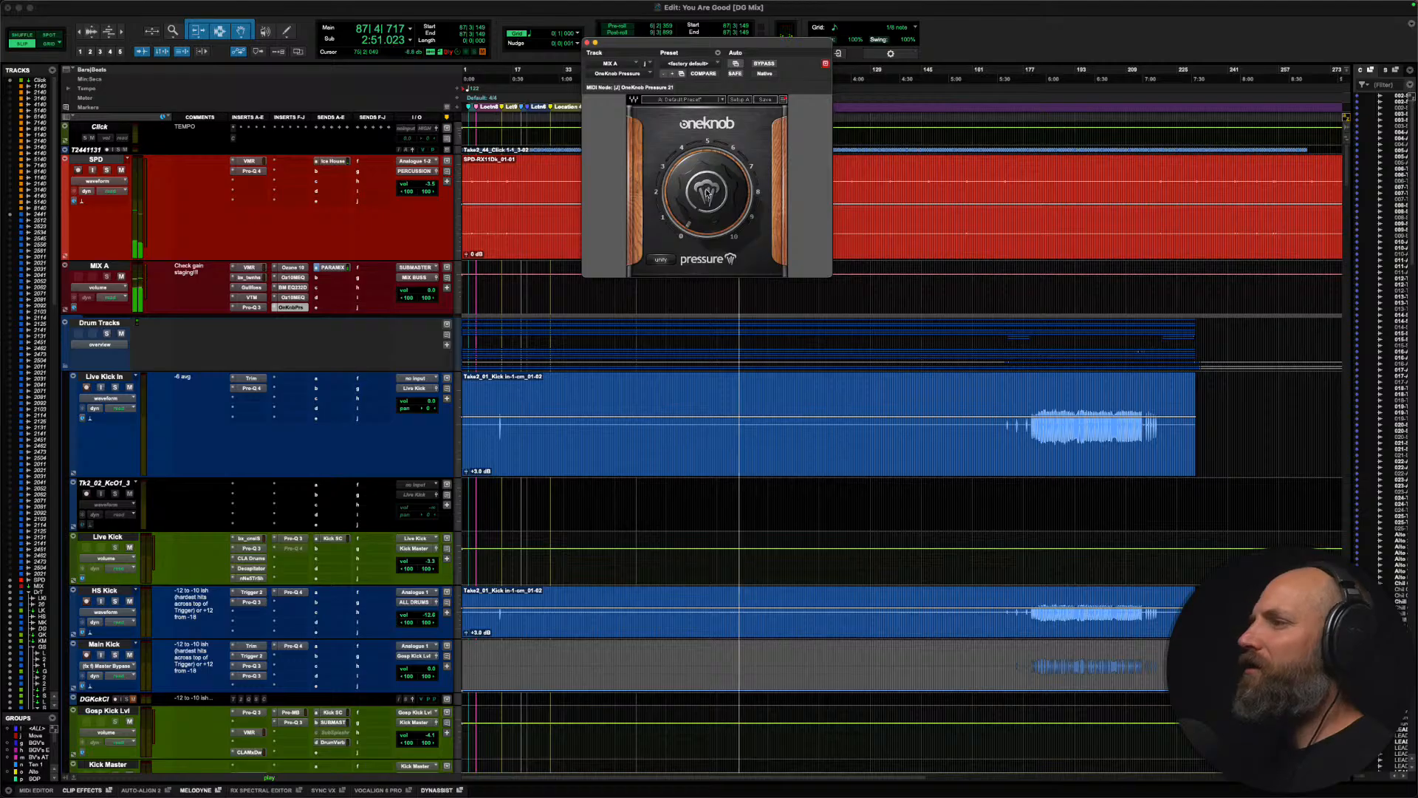
pyautogui.moveTo(705, 150); pyautogui.dragTo(706, 120)
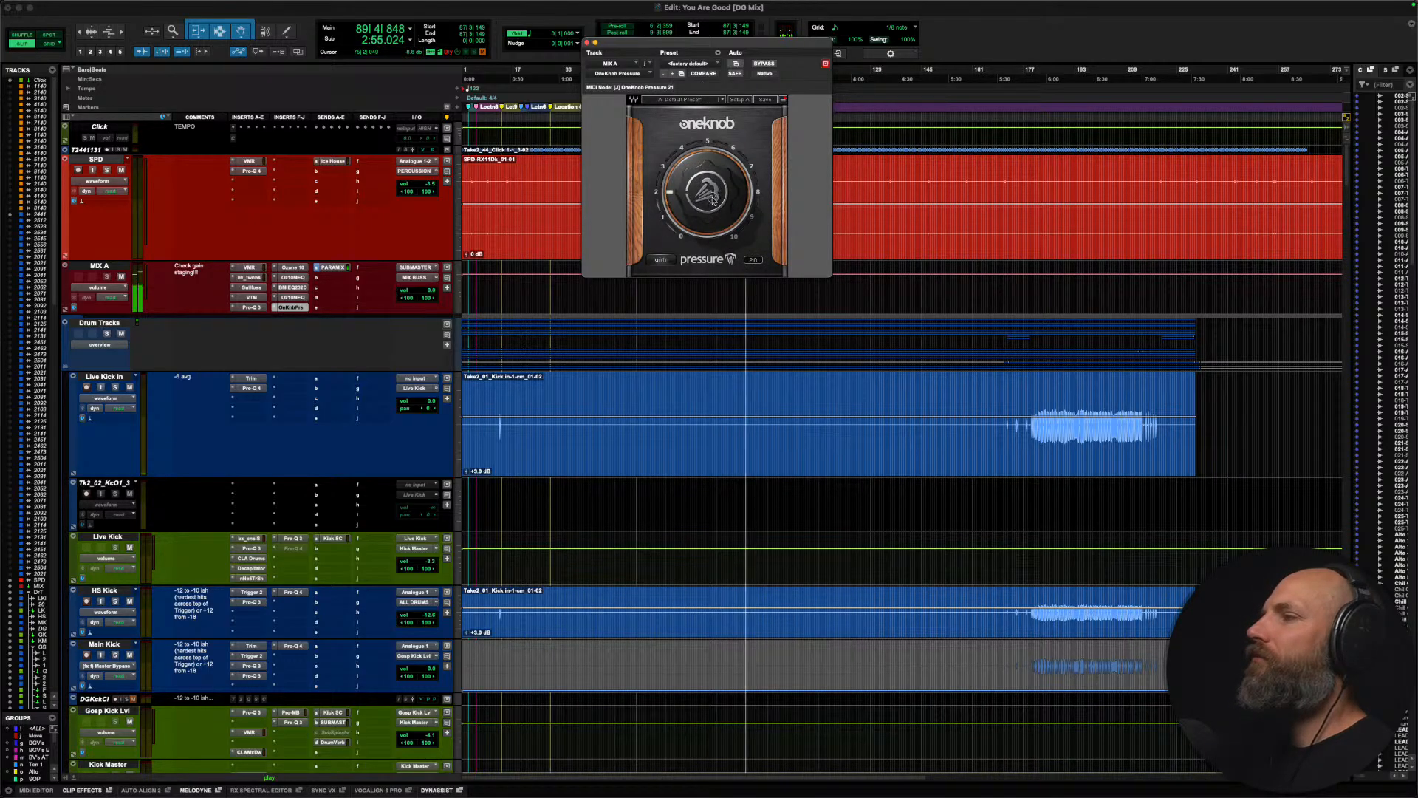
pyautogui.moveTo(708, 207); pyautogui.dragTo(704, 218)
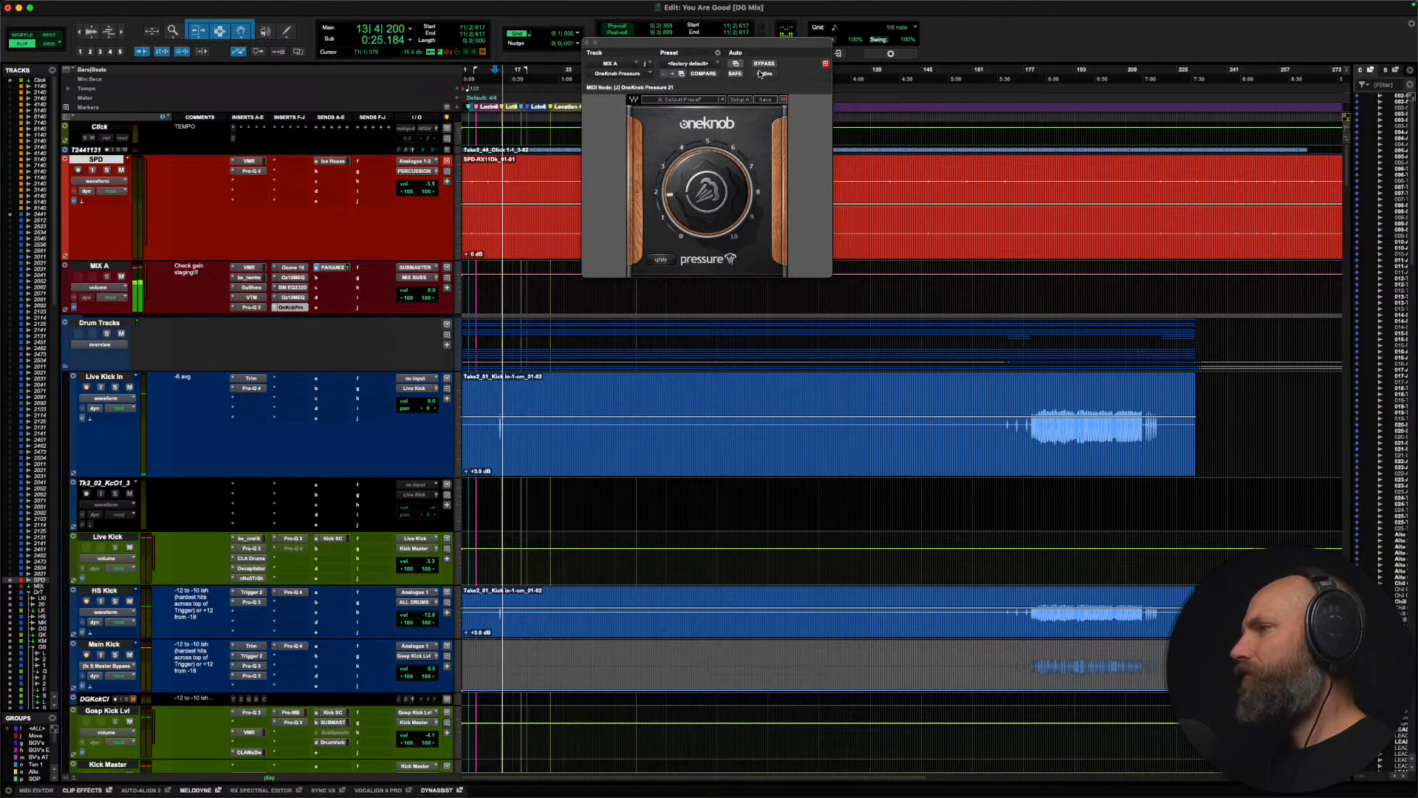
# Step: Audition Pressure against its bypass from about bar 25 on SPD and reduce the amount to about 1.6
pyautogui.press('space')
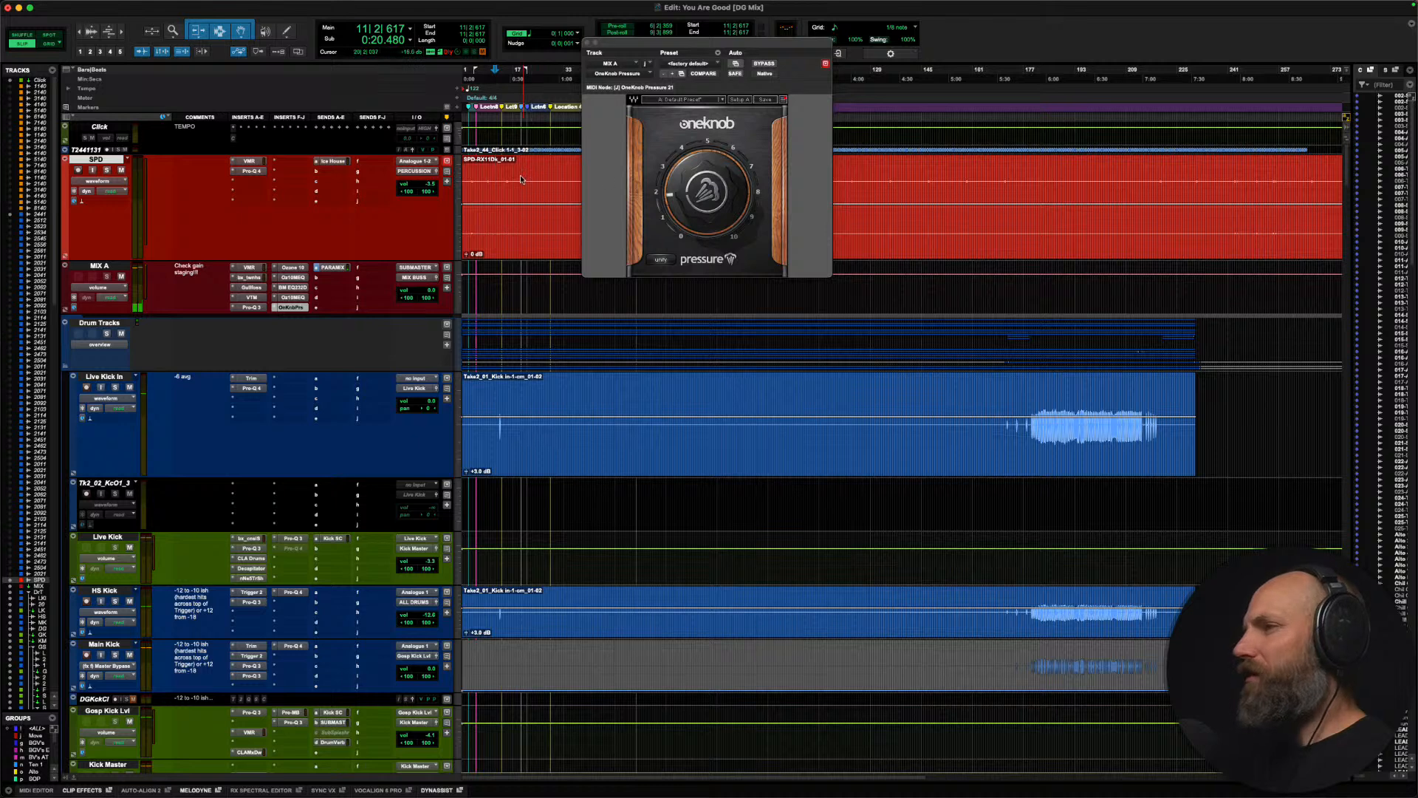
pyautogui.click(540, 168)
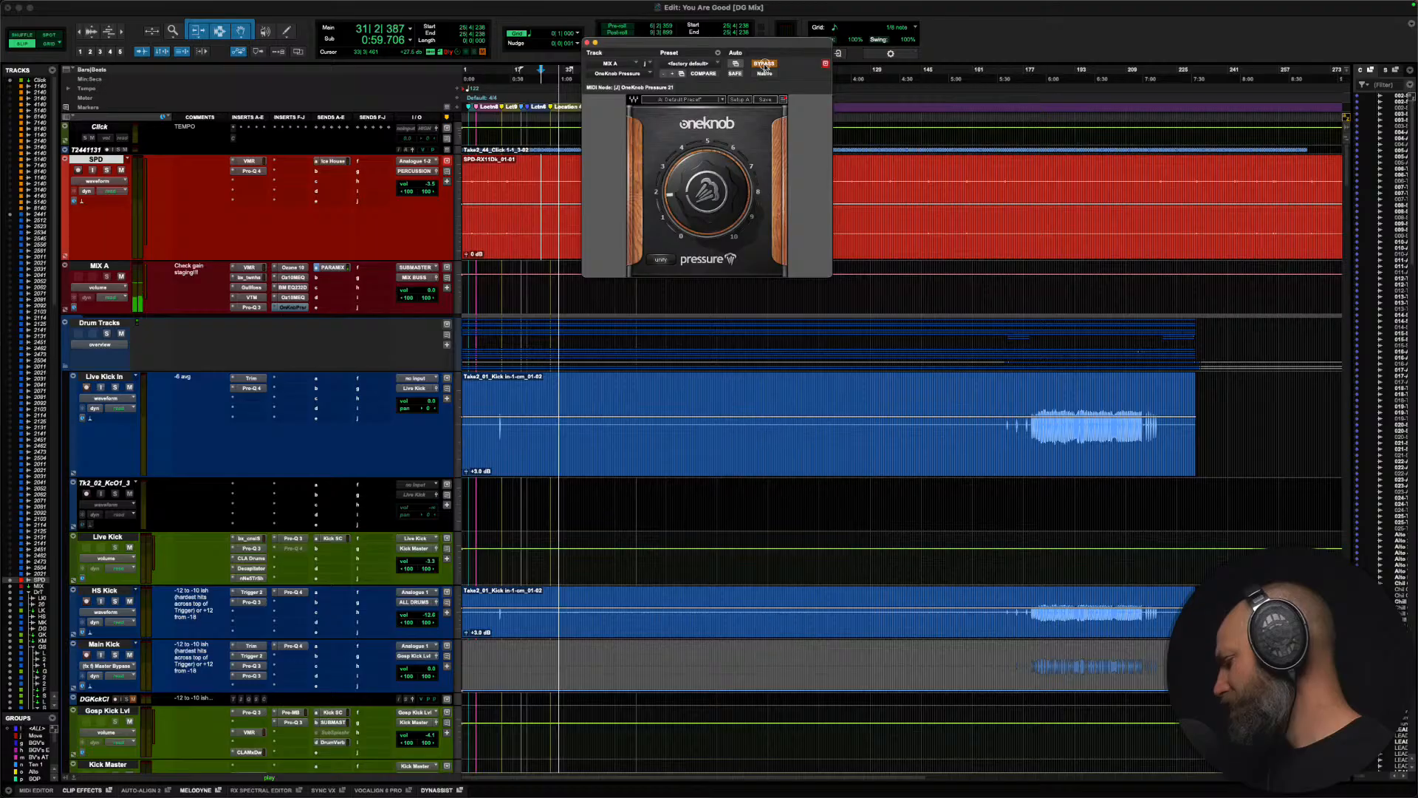
pyautogui.click(764, 64)
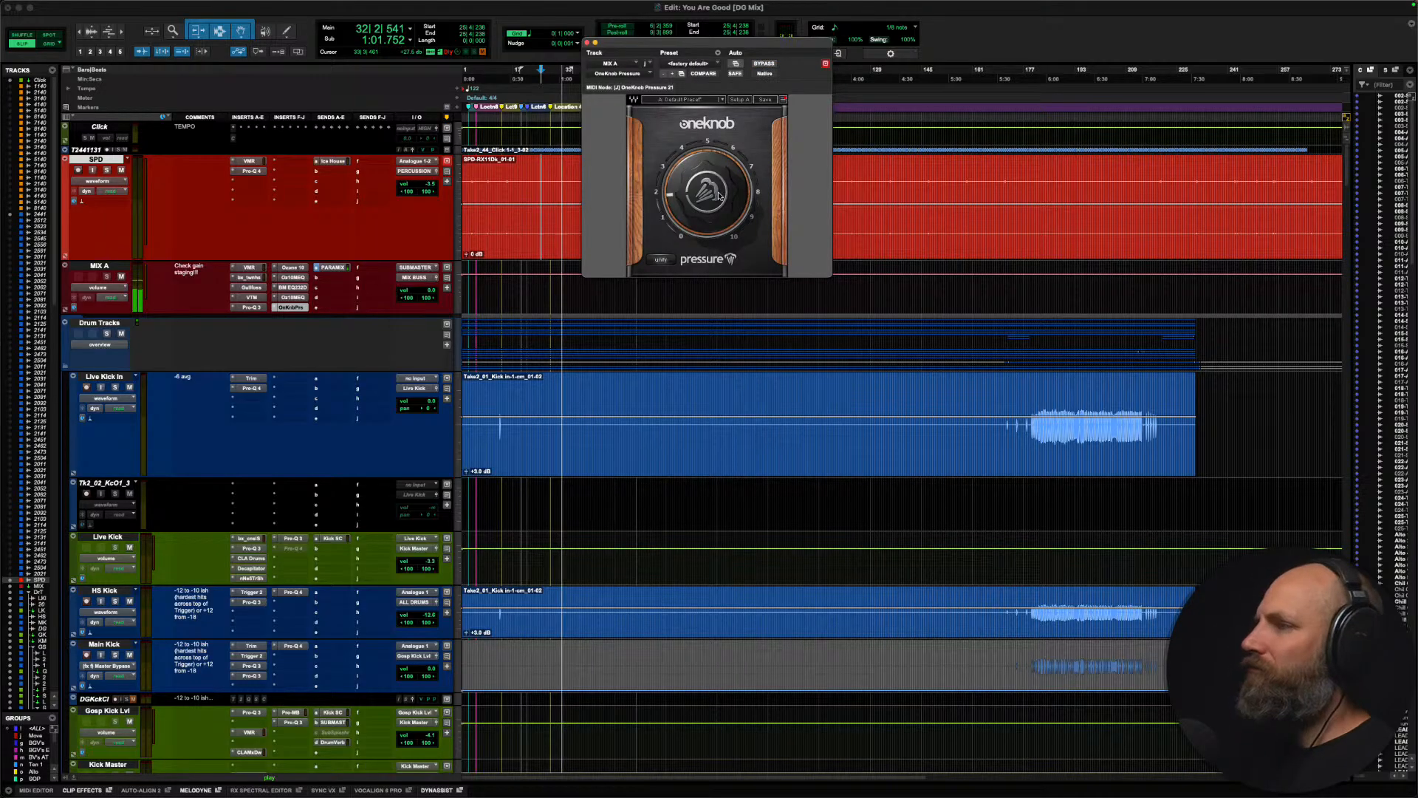
pyautogui.moveTo(707, 200); pyautogui.dragTo(701, 208)
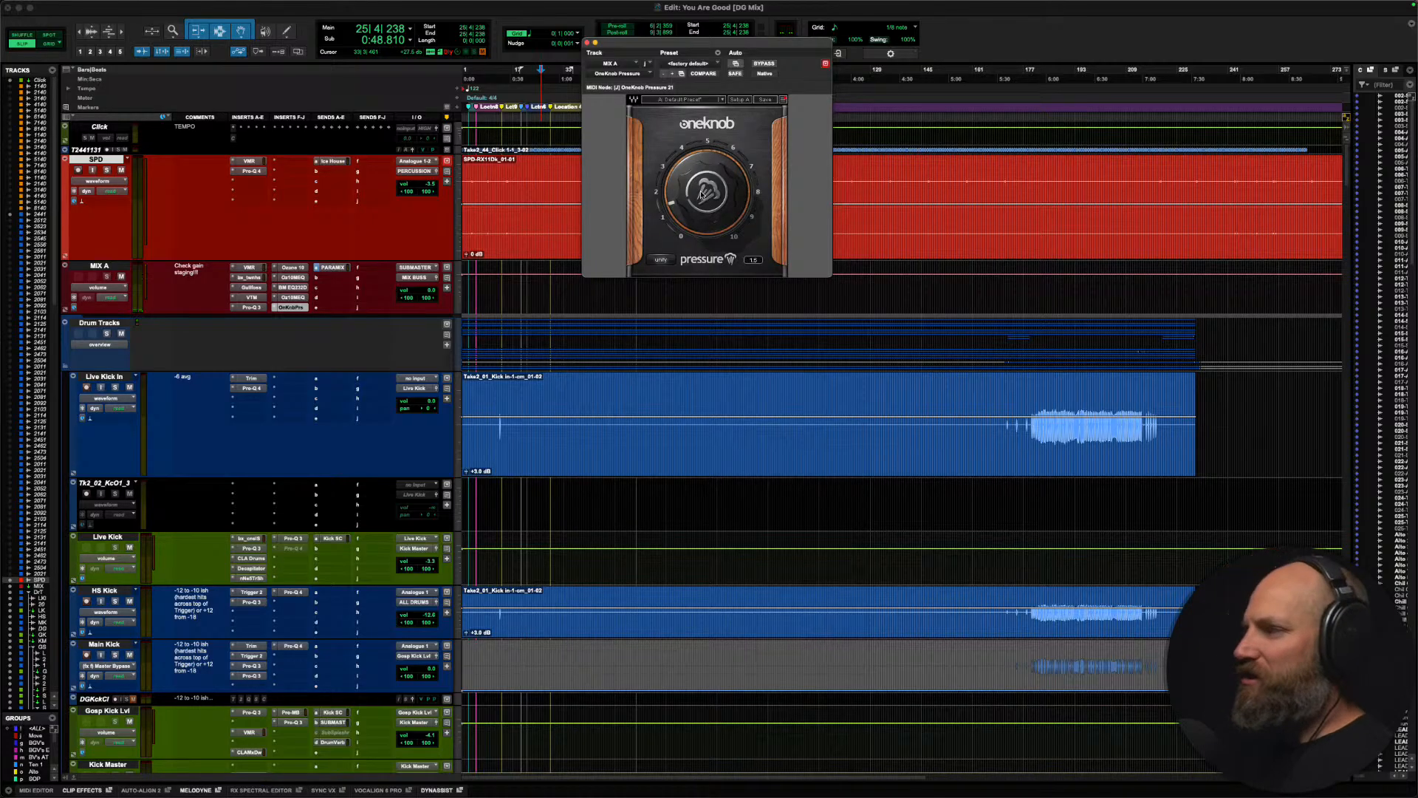
# Step: Enable Master Bypass automation for OneKnob Pressure on MIX A and move the plug-in window clear of the timeline
pyautogui.click(763, 64)
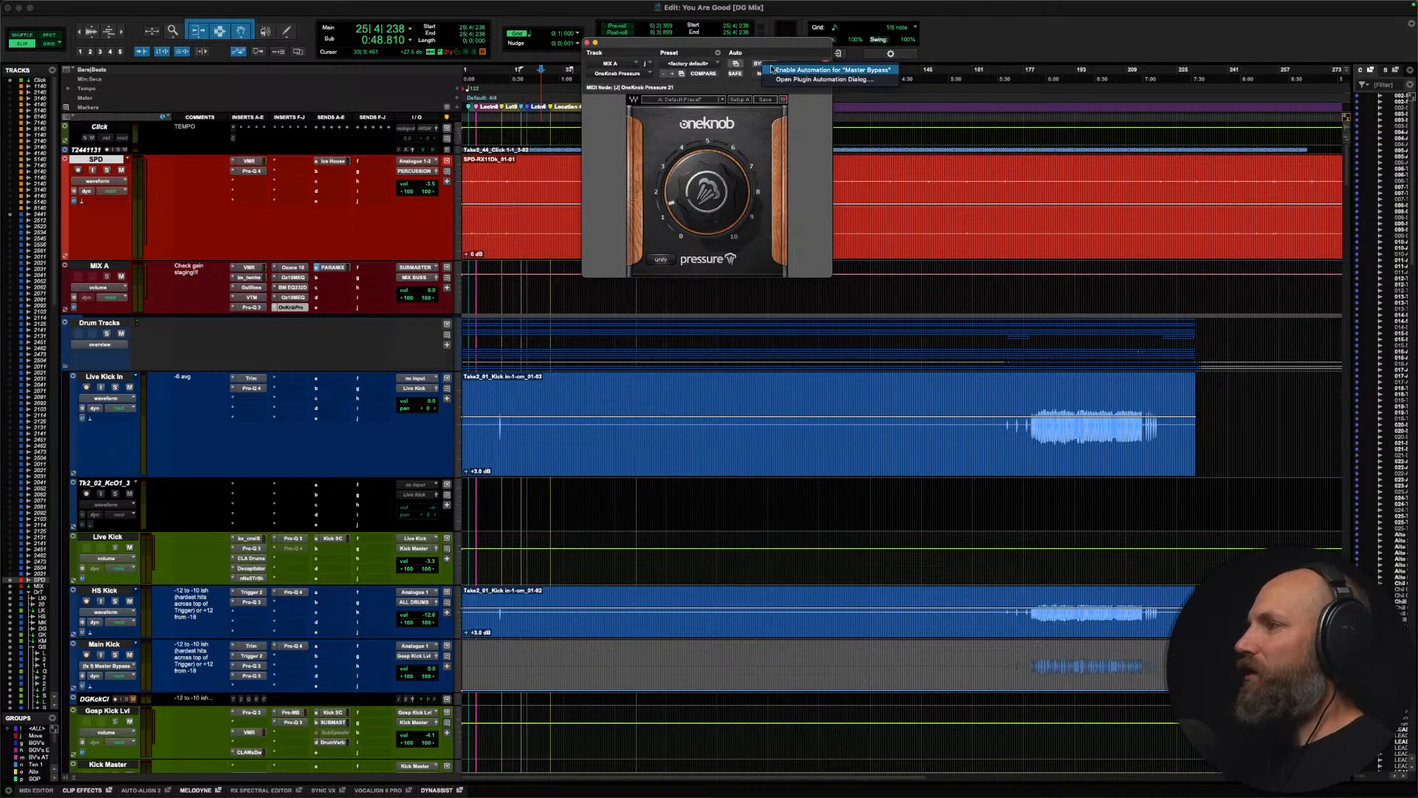
pyautogui.keyDown('ctrl'); pyautogui.keyDown('super'); pyautogui.click(768, 65); pyautogui.keyUp('super'); pyautogui.keyUp('ctrl')
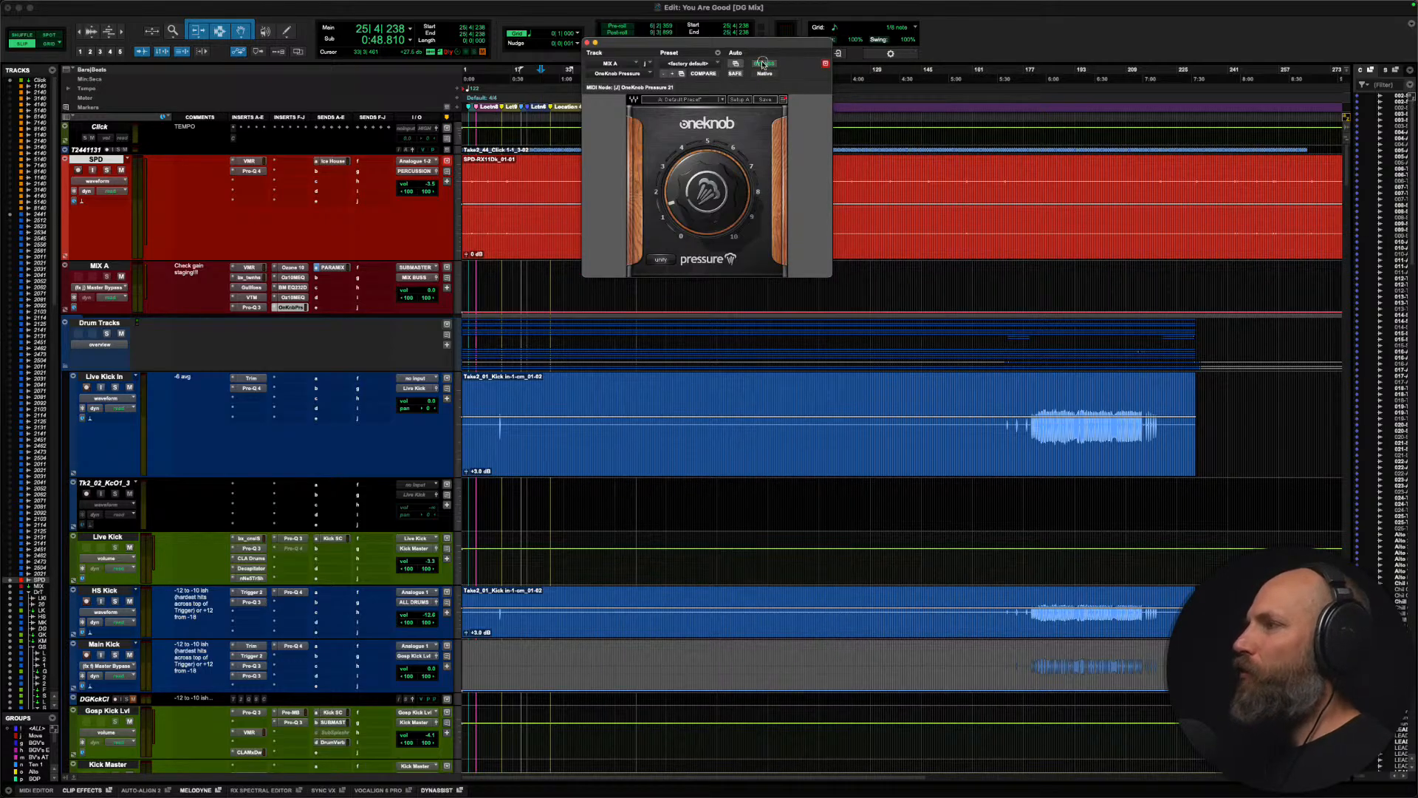
pyautogui.moveTo(757, 45); pyautogui.dragTo(364, 24)
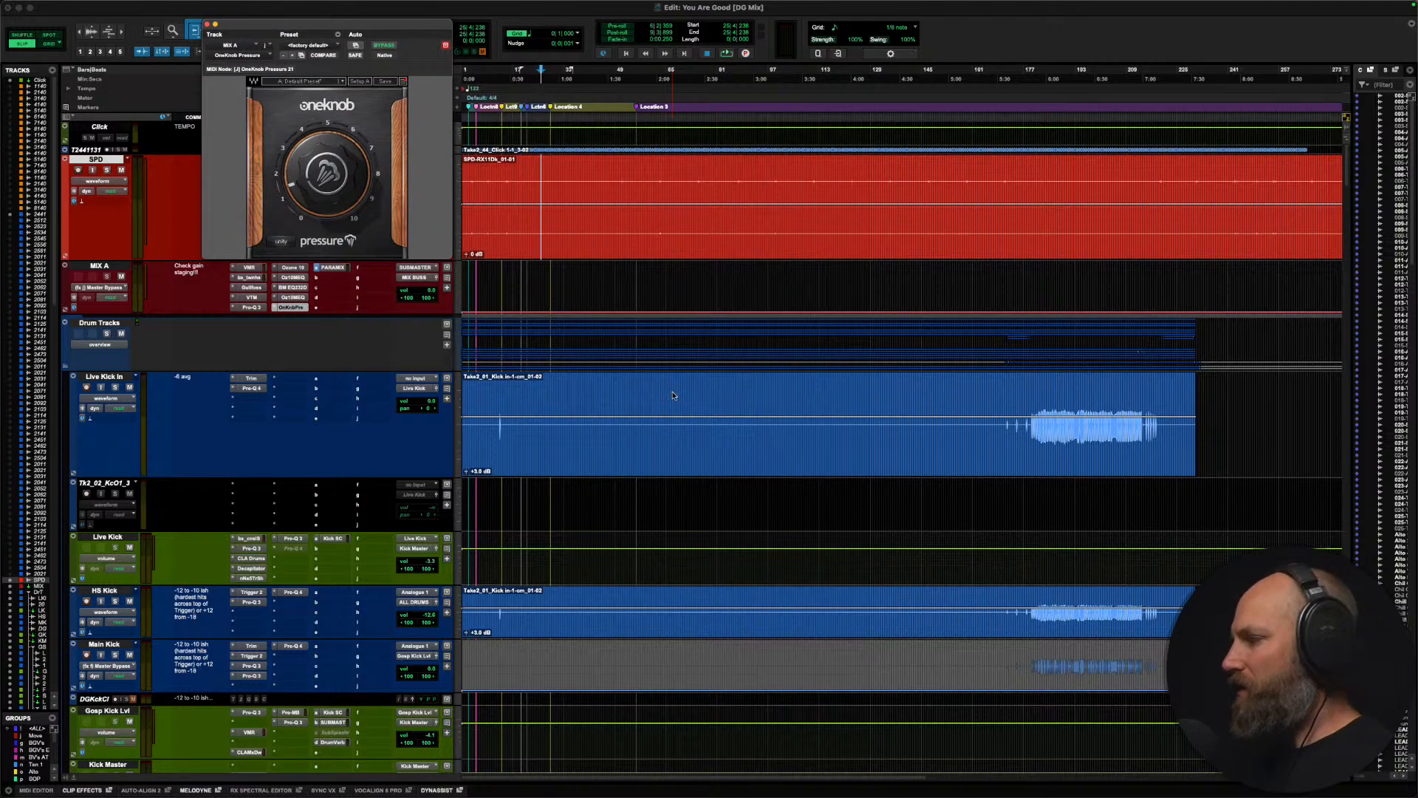
# Step: Set the edit cursor at bar 171, where the HI HAT_2 clip starts, and play and examine the lead-in to the loud section
pyautogui.scroll(-10, 673, 395)
pyautogui.scroll(-3, 673, 395)
pyautogui.hscroll(5, 673, 395)
pyautogui.scroll(-10, 673, 395)
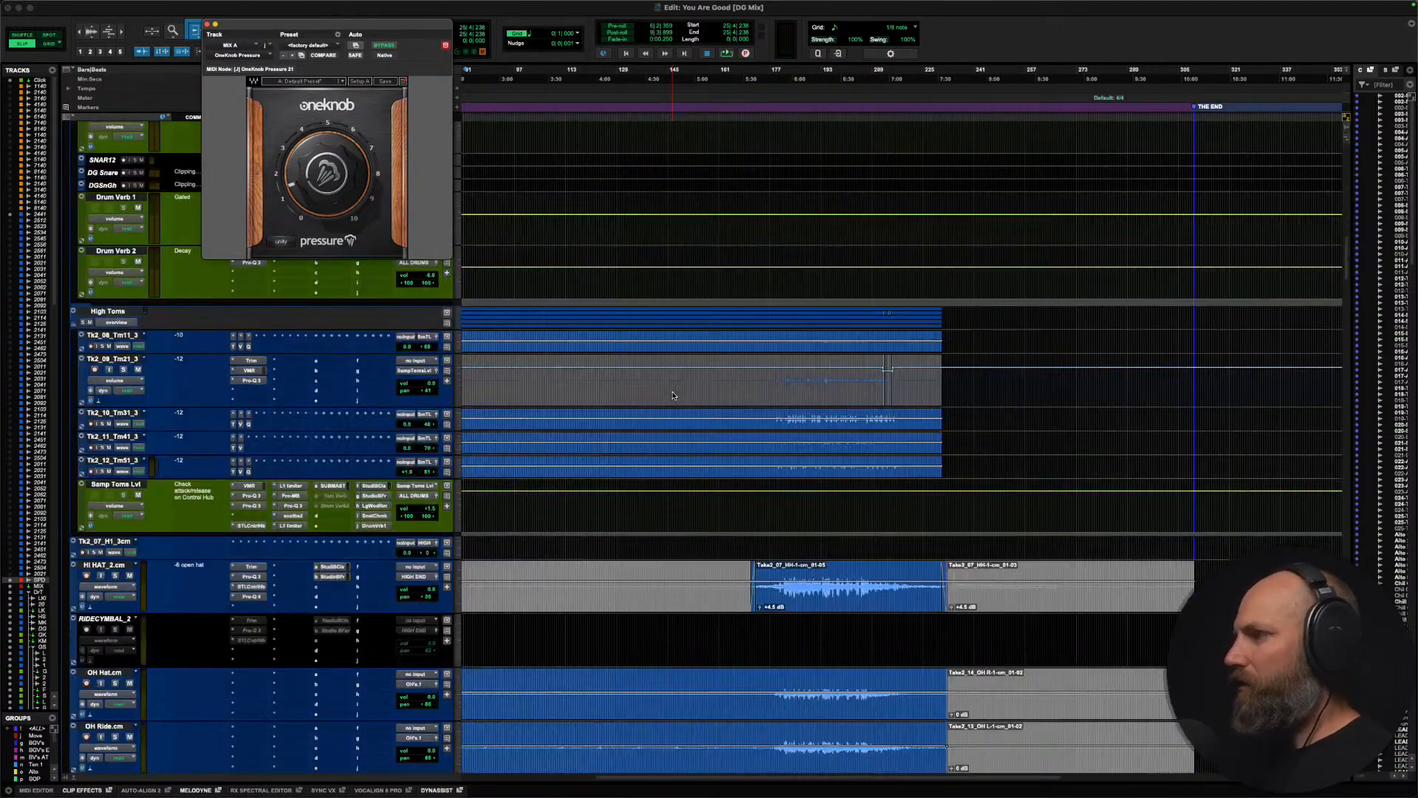
pyautogui.scroll(10, 673, 395)
pyautogui.hscroll(2, 672, 395)
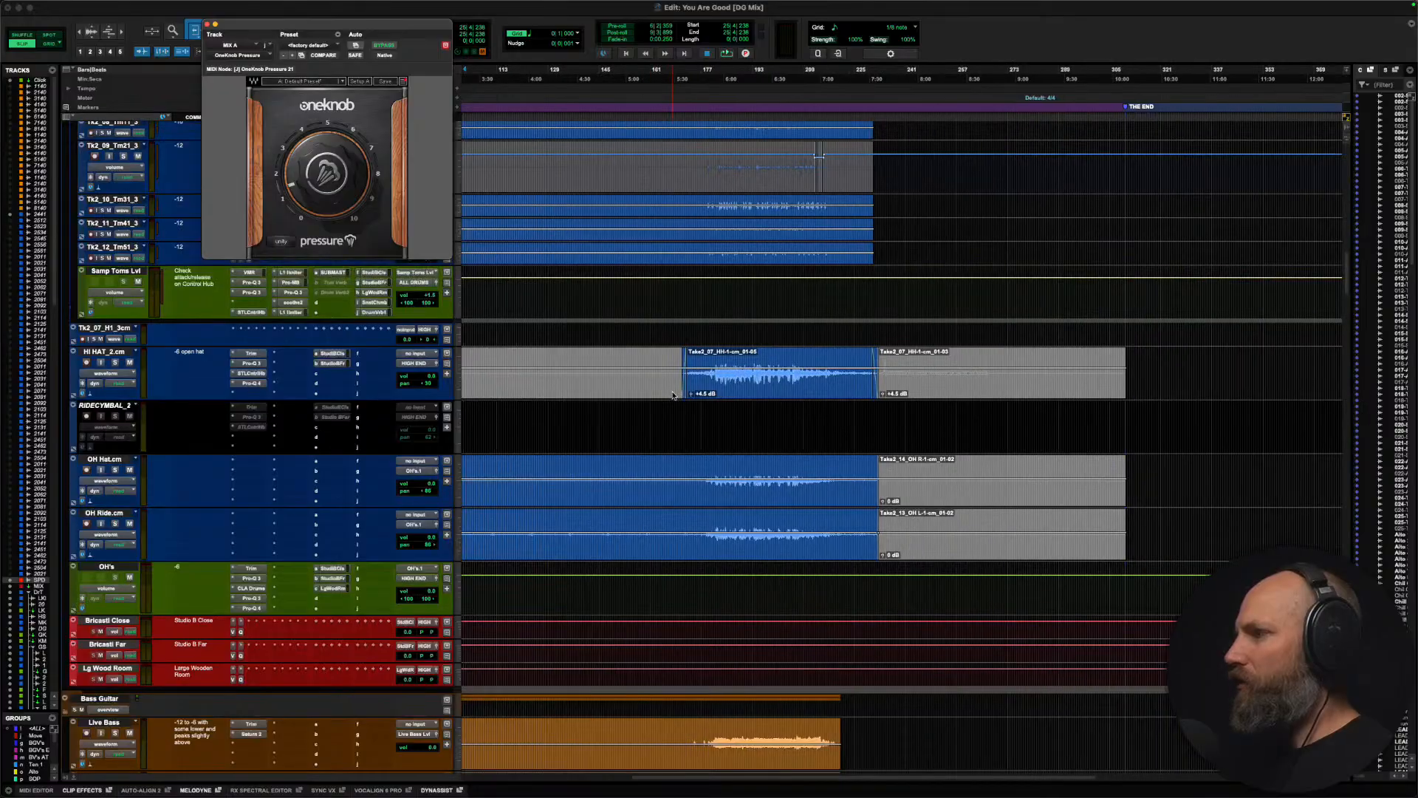
pyautogui.press('t')
pyautogui.press('alt+super+bracketright')
pyautogui.press('alt+super+bracketright')
pyautogui.press('alt+super+bracketright')
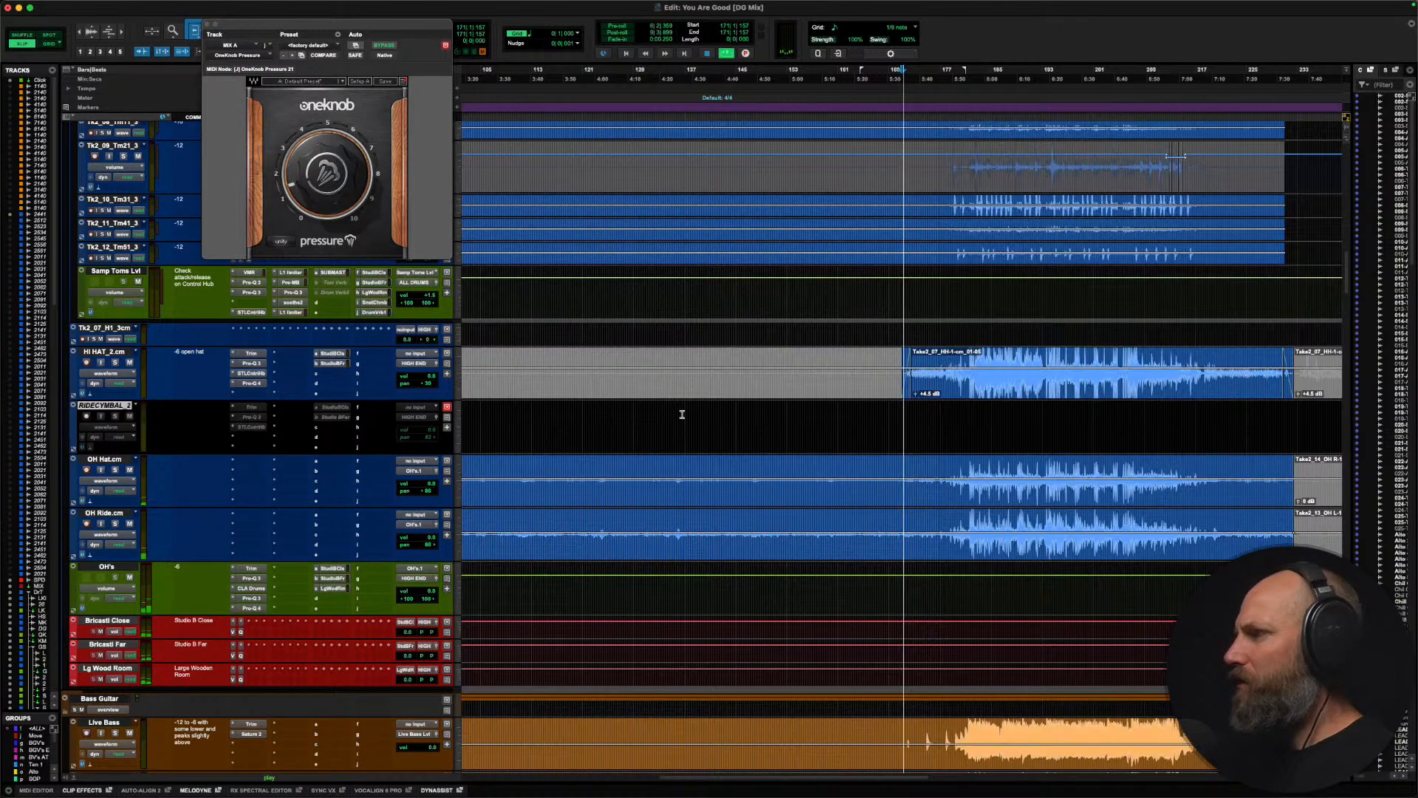
pyautogui.hscroll(3, 682, 414)
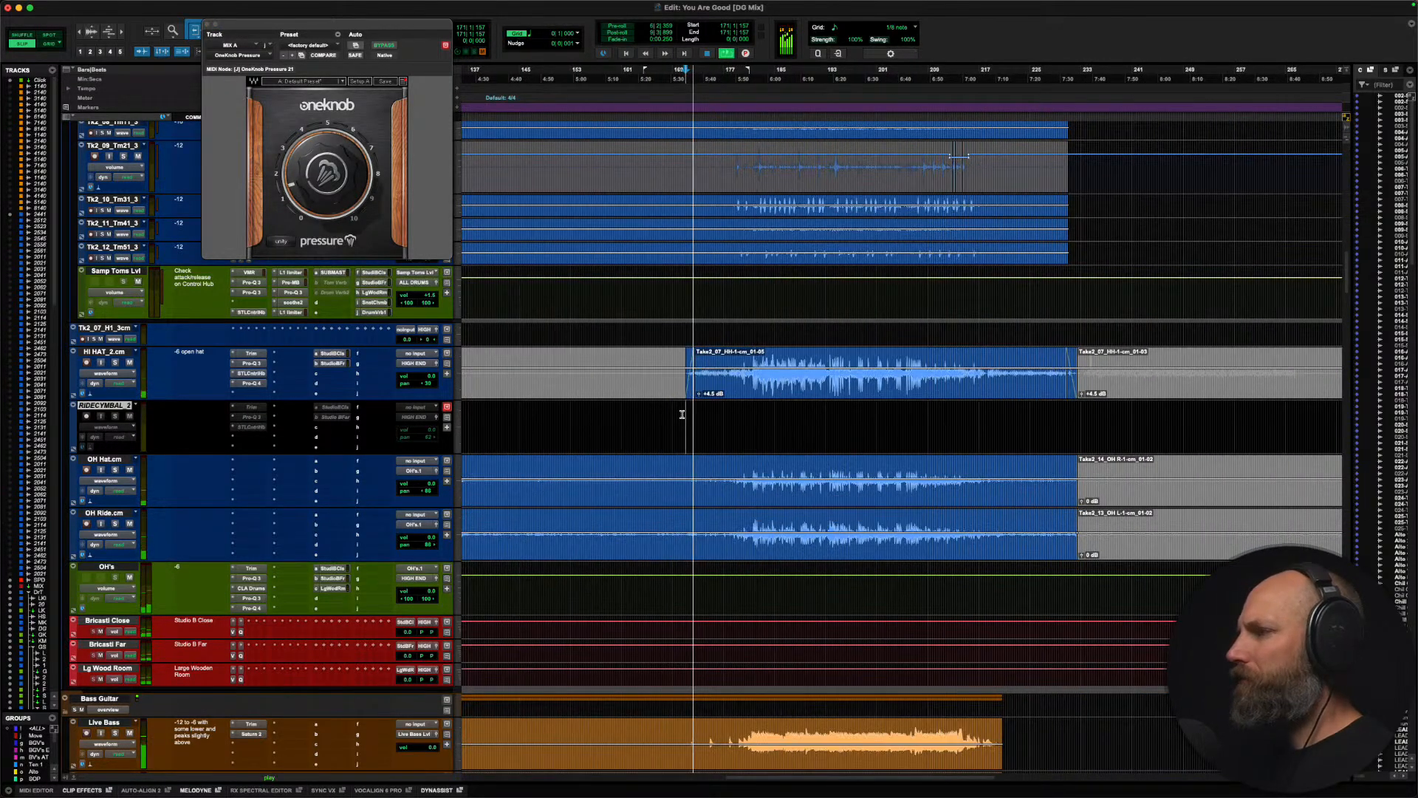
pyautogui.press('alt+super+bracketright')
pyautogui.hscroll(4, 682, 414)
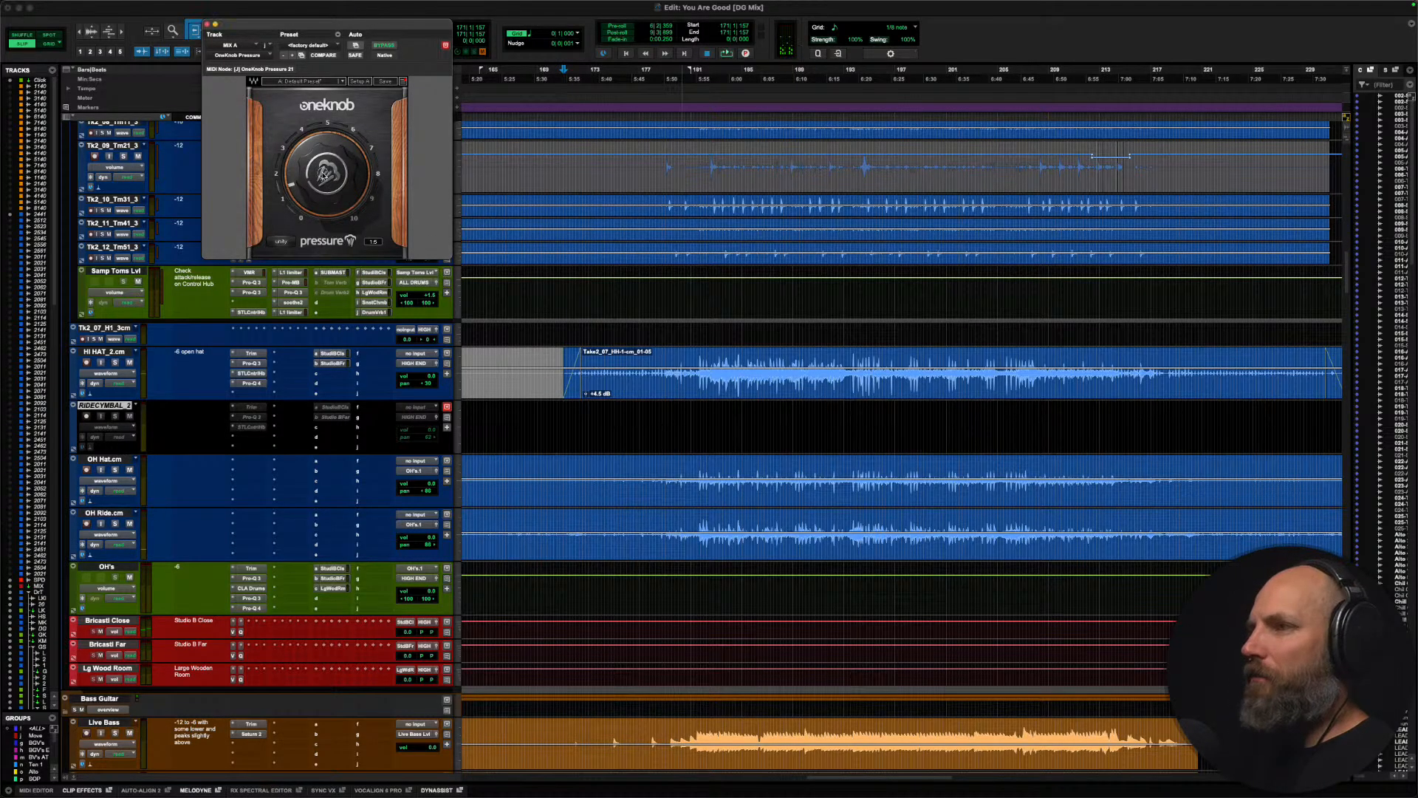
# Step: Enable automation for the OneKnob Pressure amount and show the Pressure automation lane on MIX A
pyautogui.keyDown('ctrl'); pyautogui.keyDown('alt'); pyautogui.keyDown('super'); pyautogui.click(323, 174); pyautogui.keyUp('super'); pyautogui.keyUp('alt'); pyautogui.keyUp('ctrl')
pyautogui.click(334, 179)
pyautogui.keyDown('ctrl'); pyautogui.keyDown('super'); pyautogui.click(330, 175); pyautogui.keyUp('super'); pyautogui.keyUp('ctrl')
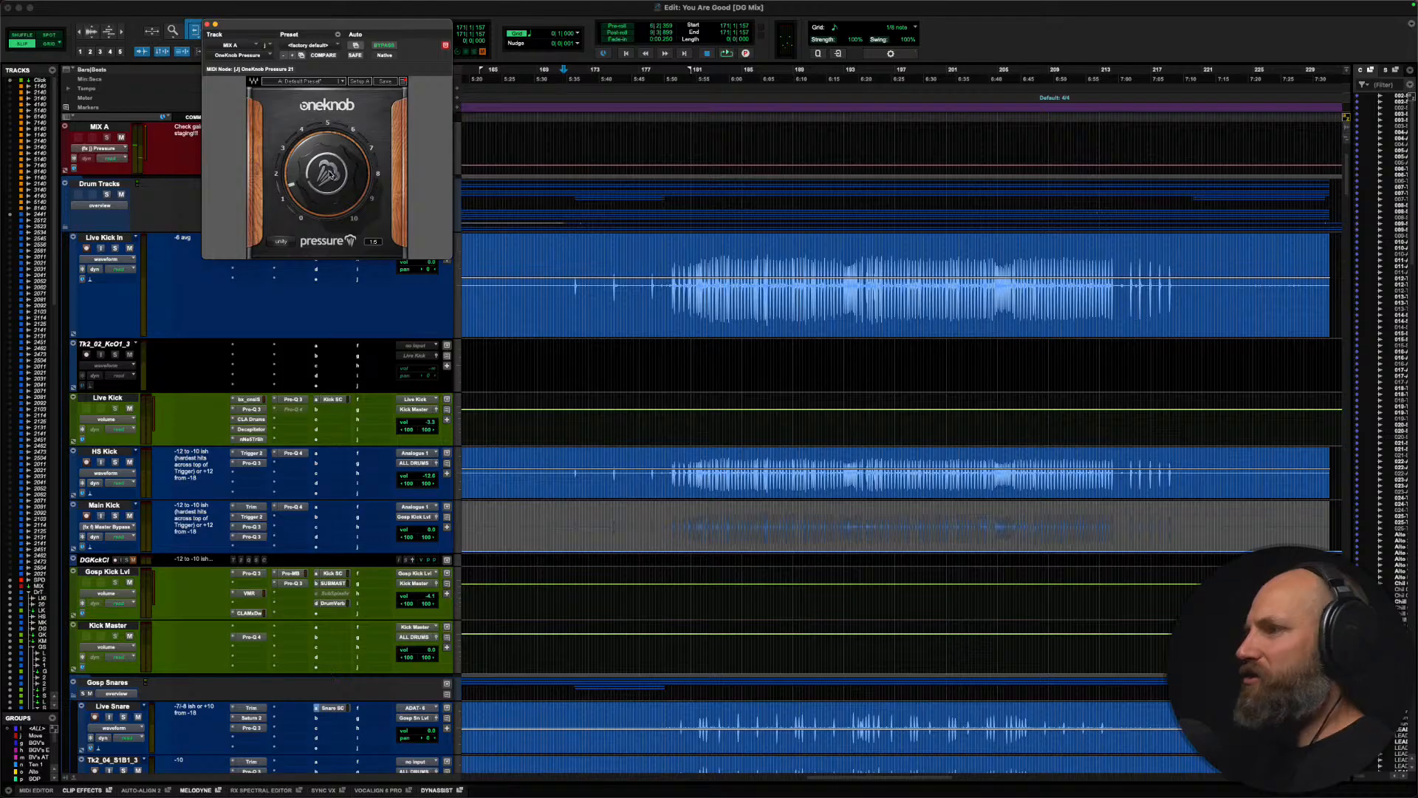
pyautogui.scroll(4, 551, 324)
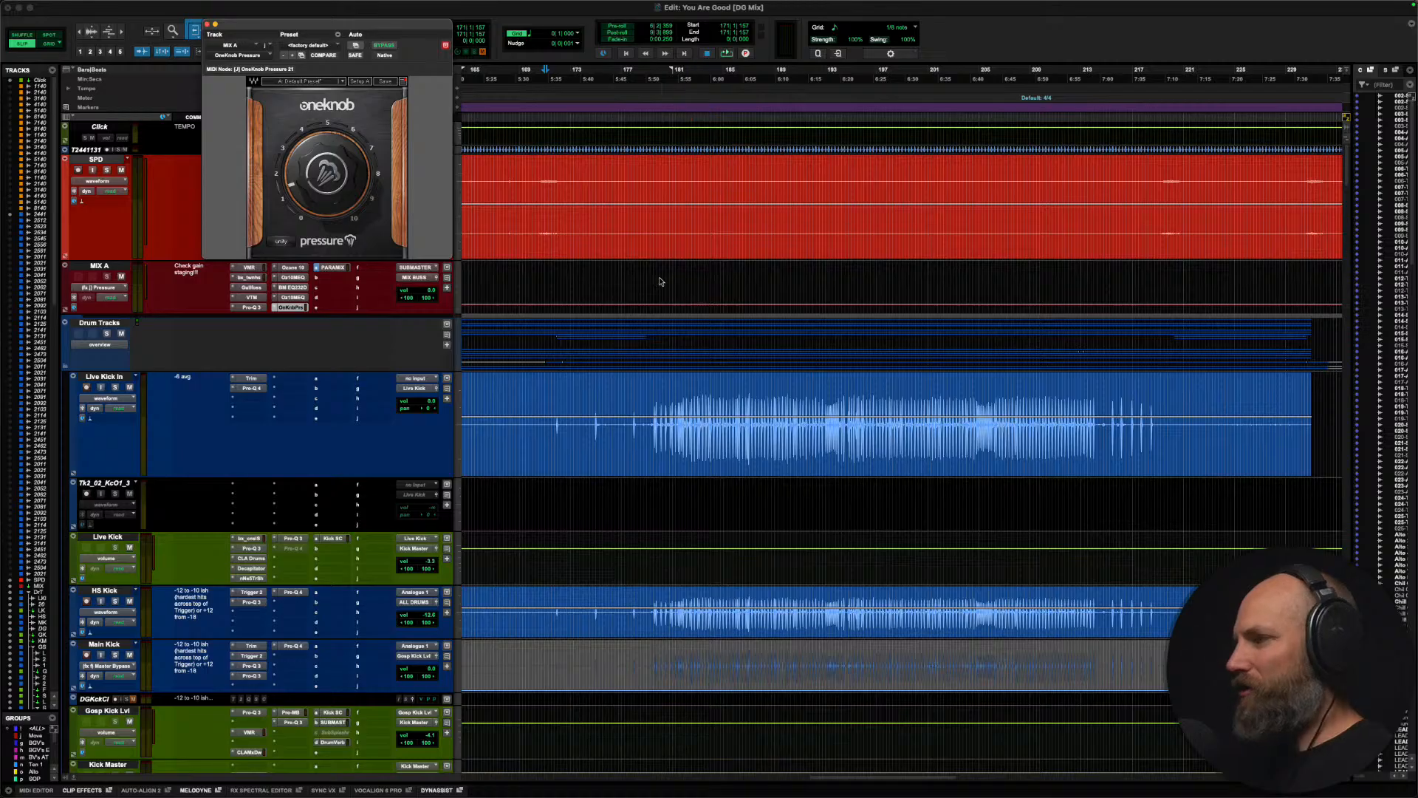
# Step: Audition the lead-in from bars 175 and 178, and ramp MIX A's Pressure automation down to zero between about bars 177 and 180
pyautogui.press('t')
pyautogui.press('t')
pyautogui.hscroll(2, 650, 281)
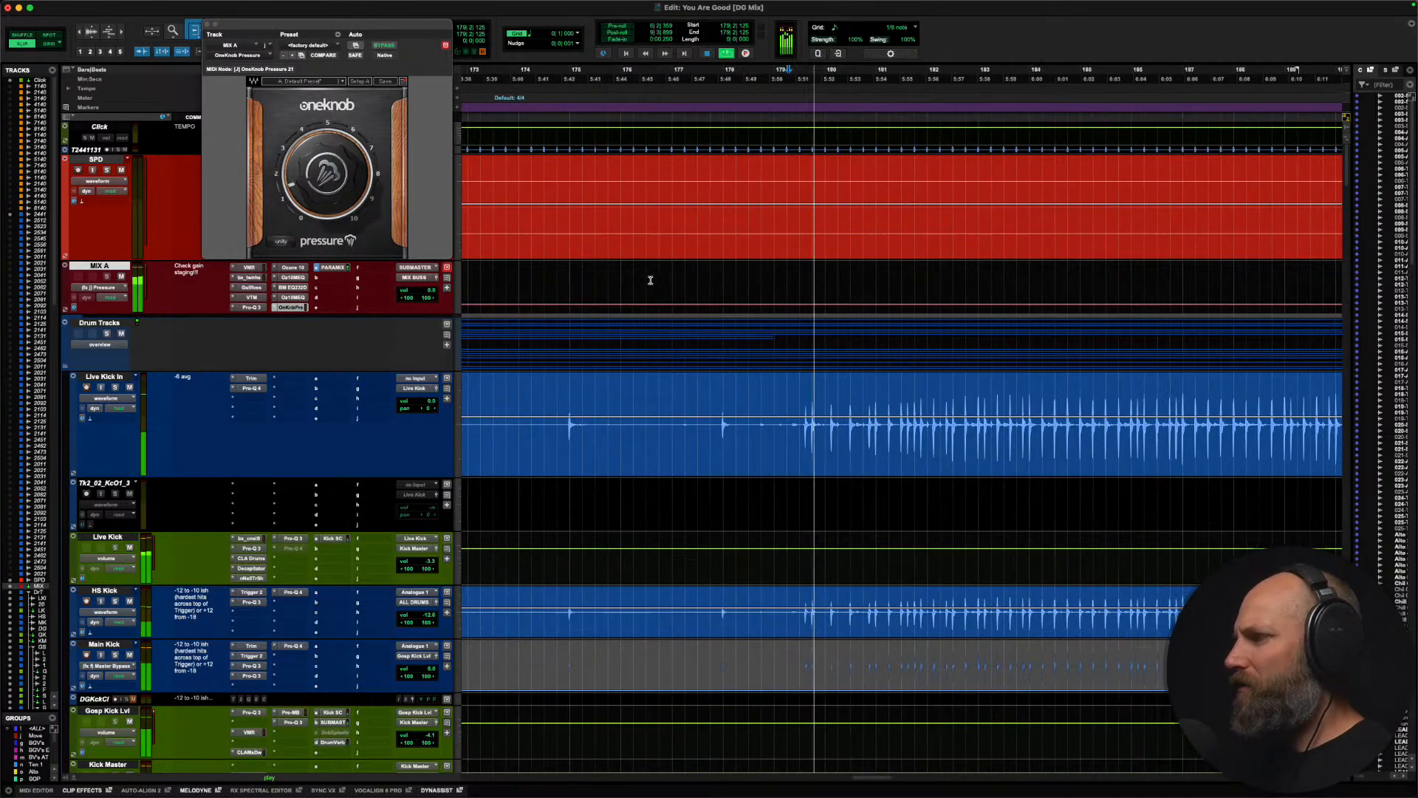
pyautogui.hscroll(-1, 649, 281)
pyautogui.press('space')
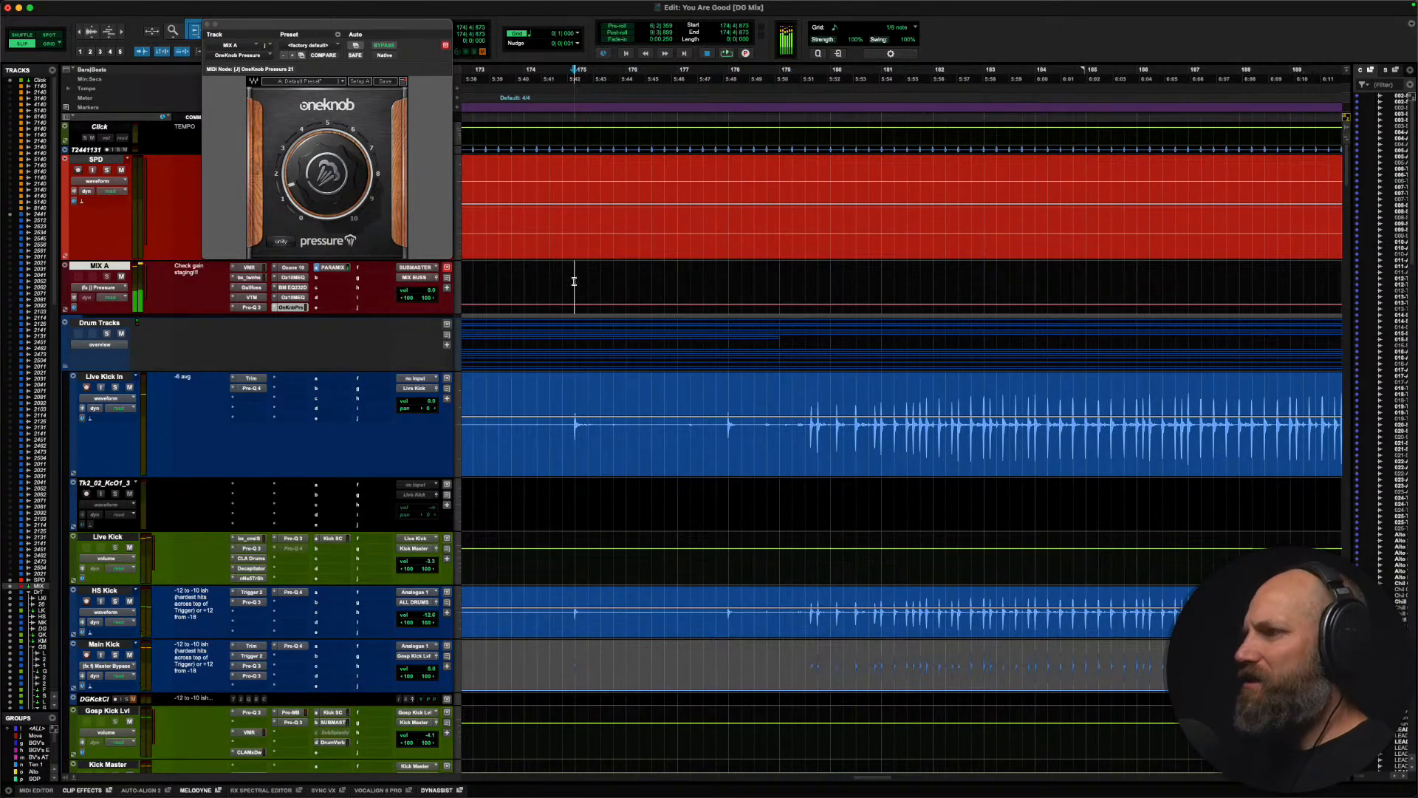
pyautogui.press('space')
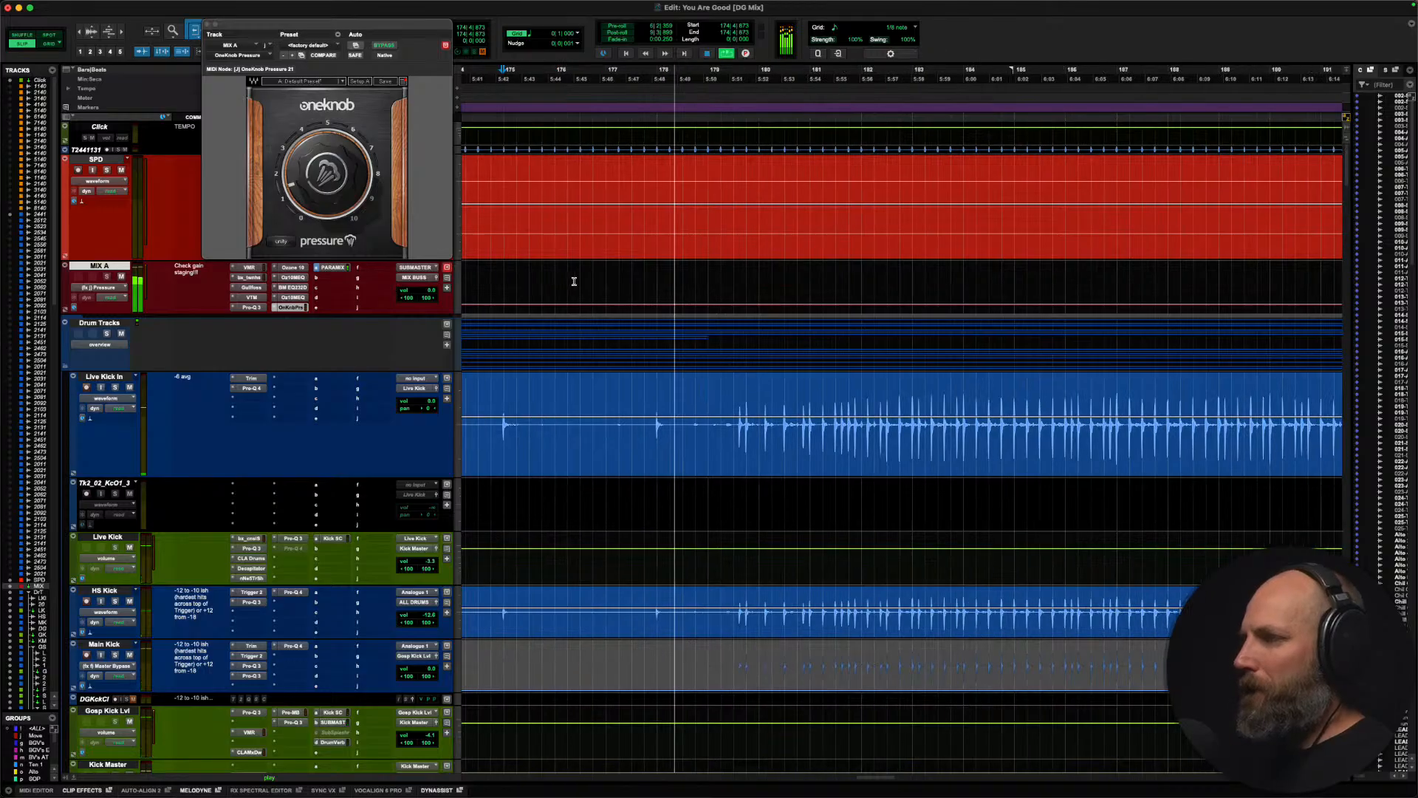
pyautogui.click(606, 284)
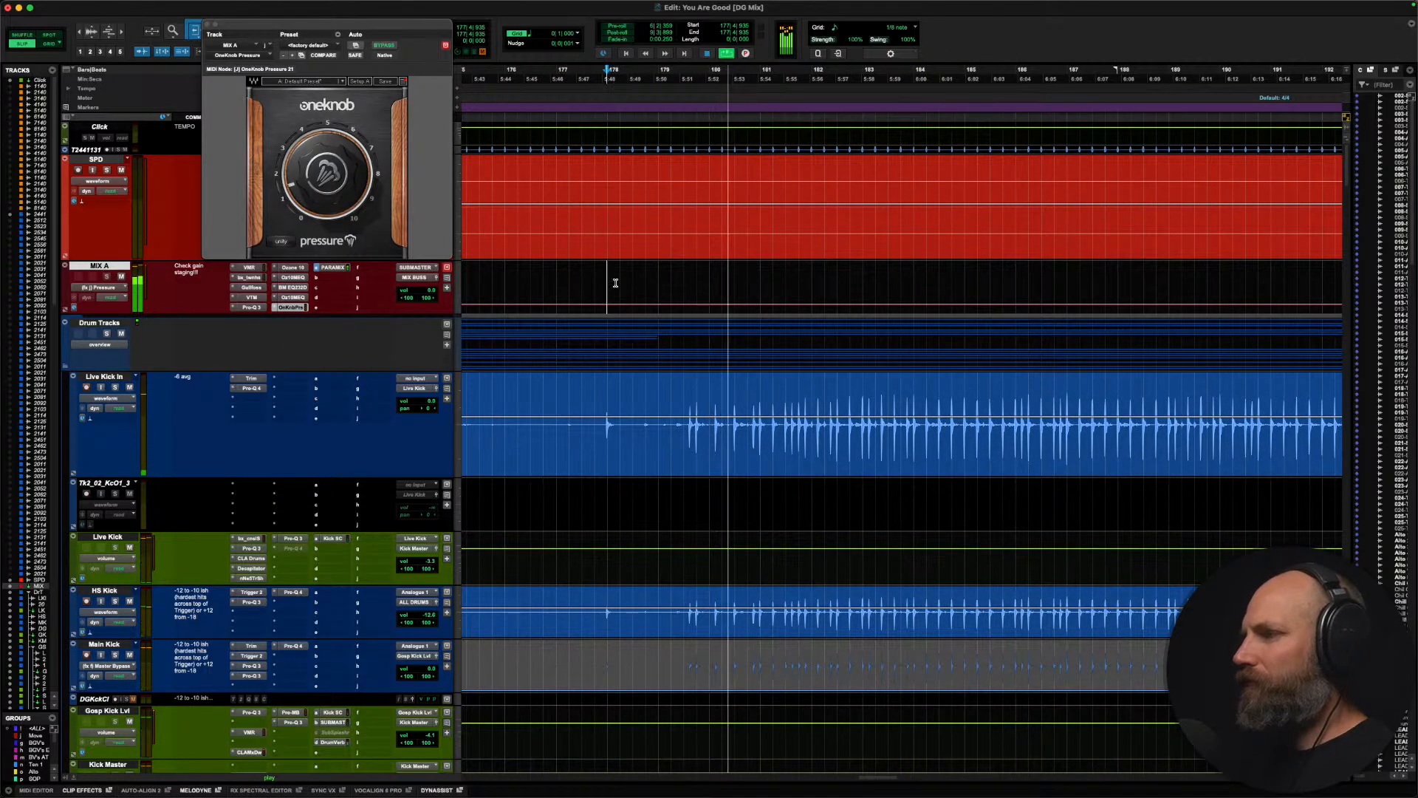
pyautogui.press('space')
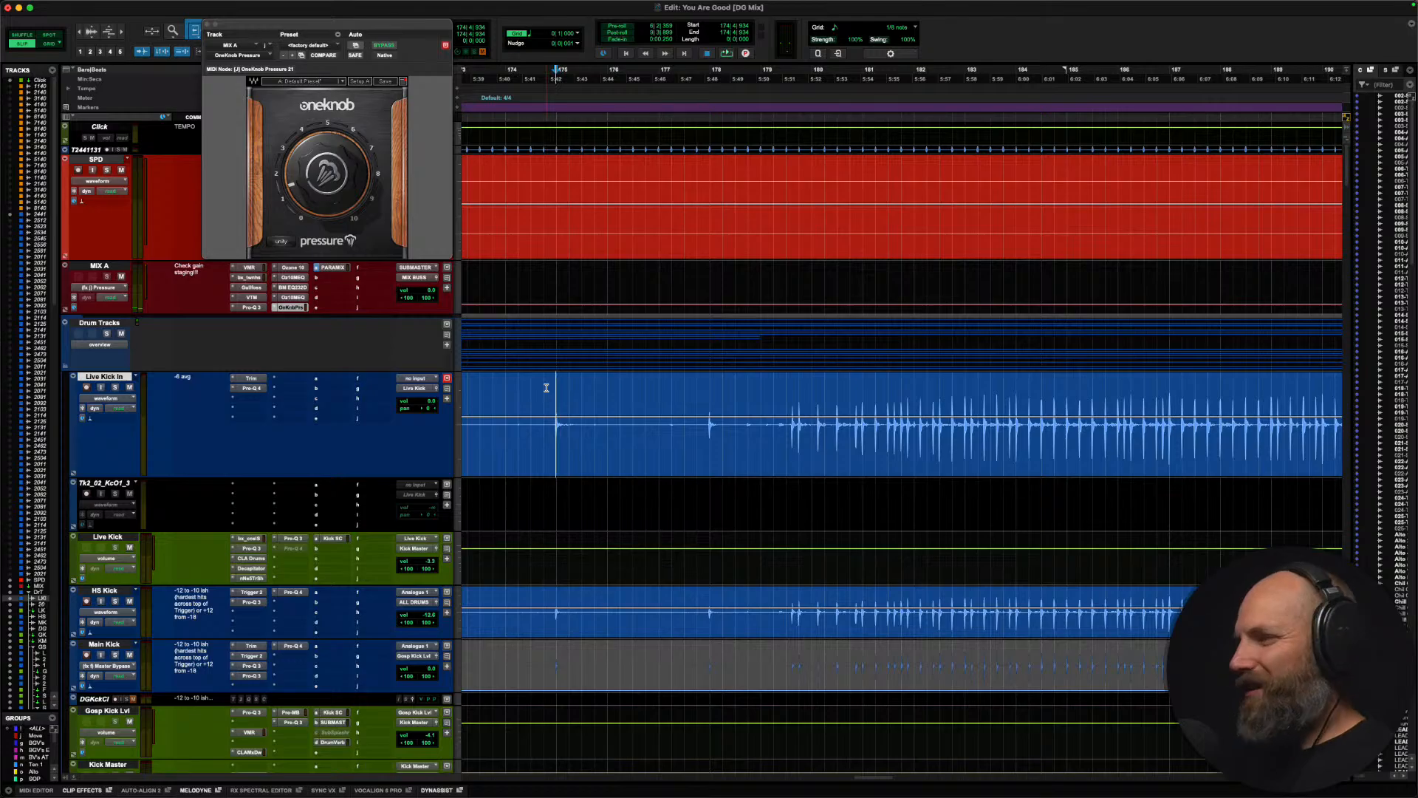
pyautogui.press('space')
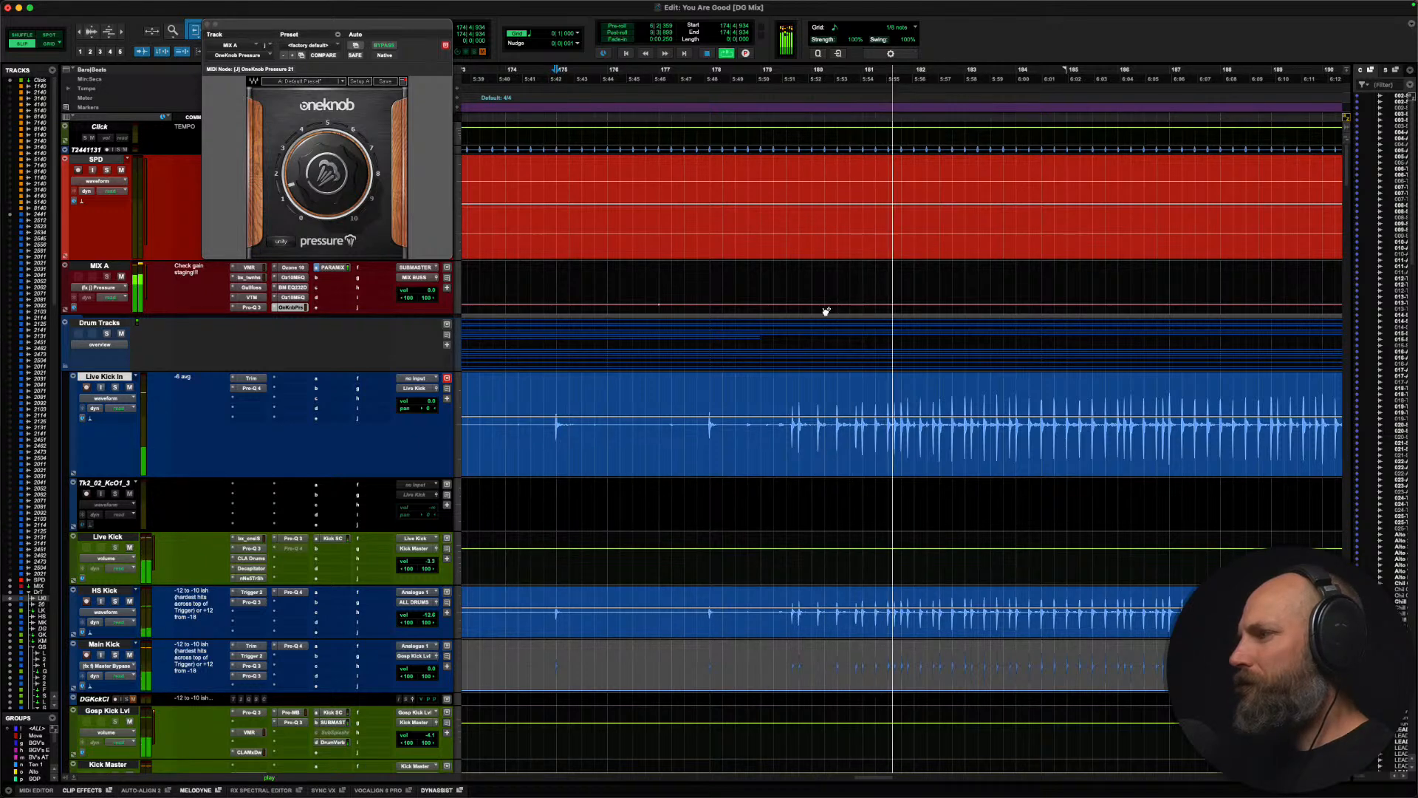
pyautogui.moveTo(811, 306); pyautogui.dragTo(814, 334)
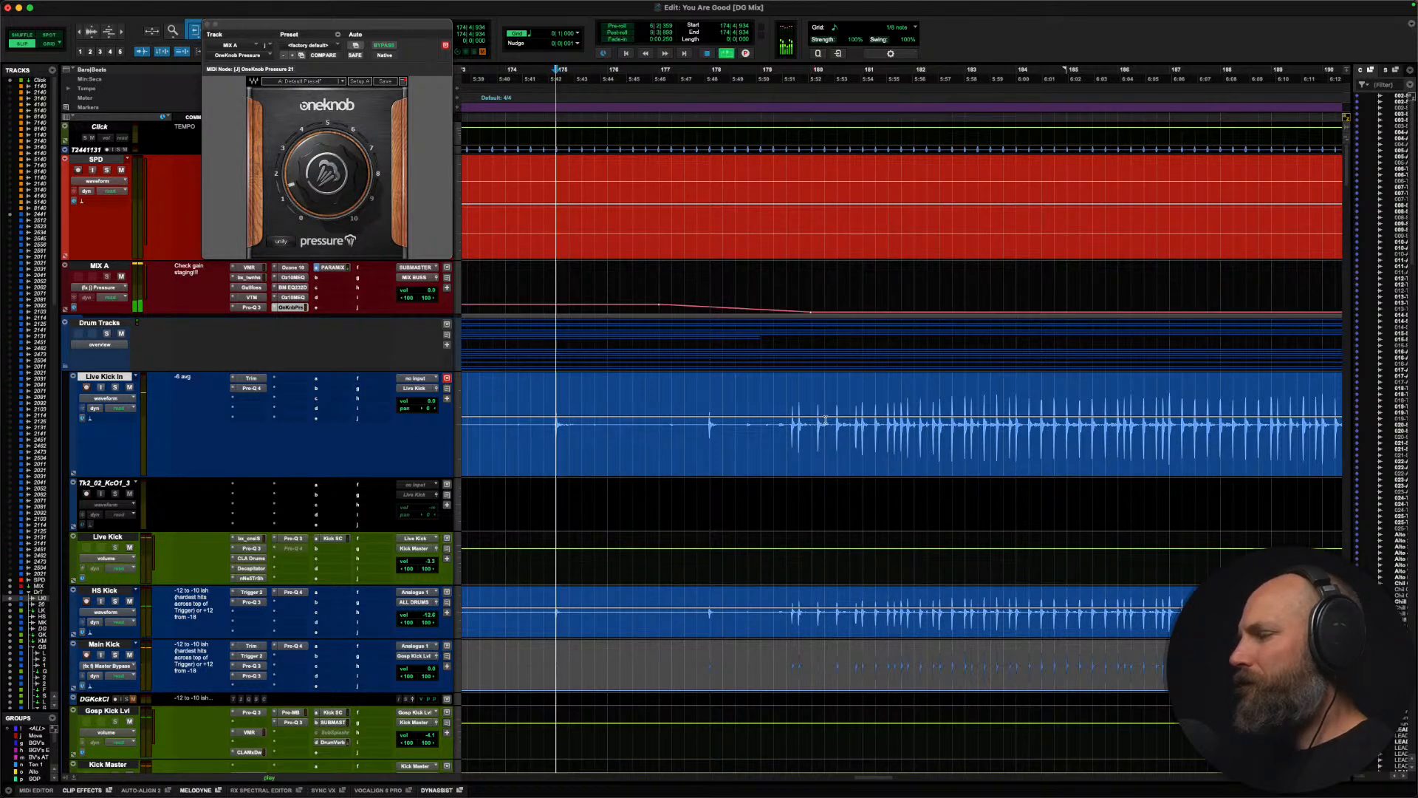
pyautogui.press('space')
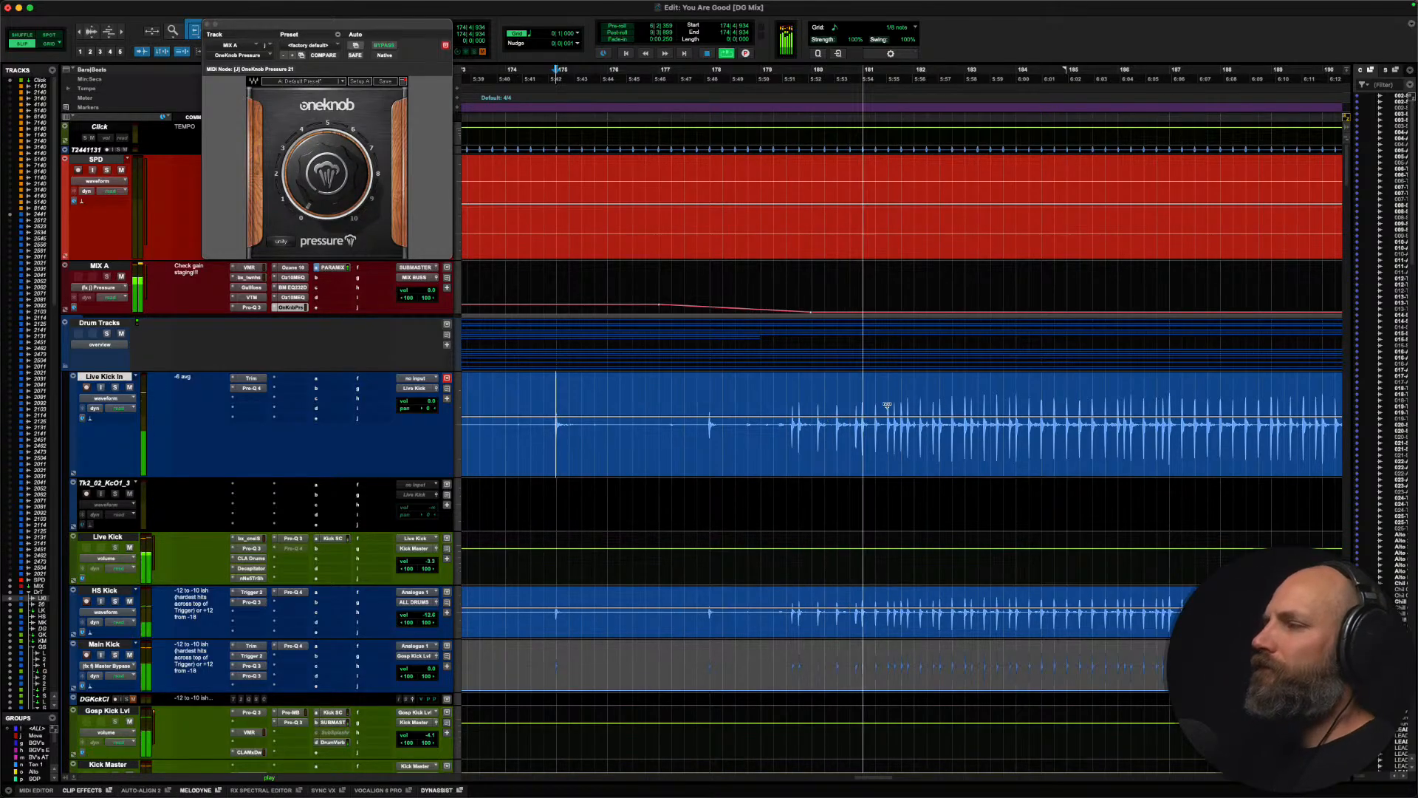
# Step: Play the end of the loud section from bar 213 and ramp MIX A's Pressure back up between about bars 219 and 221
pyautogui.press('r')
pyautogui.press('r')
pyautogui.press('r')
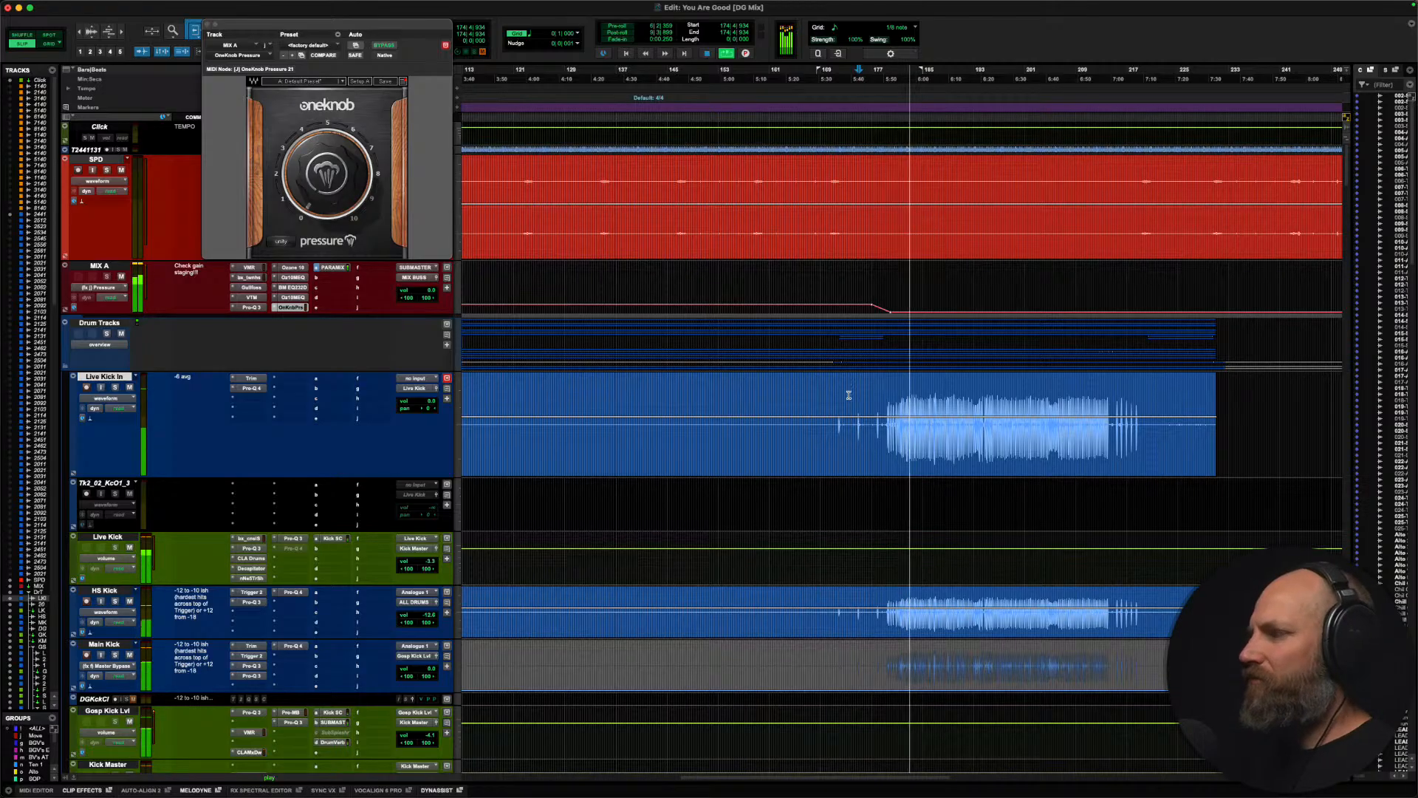
pyautogui.hscroll(5, 842, 396)
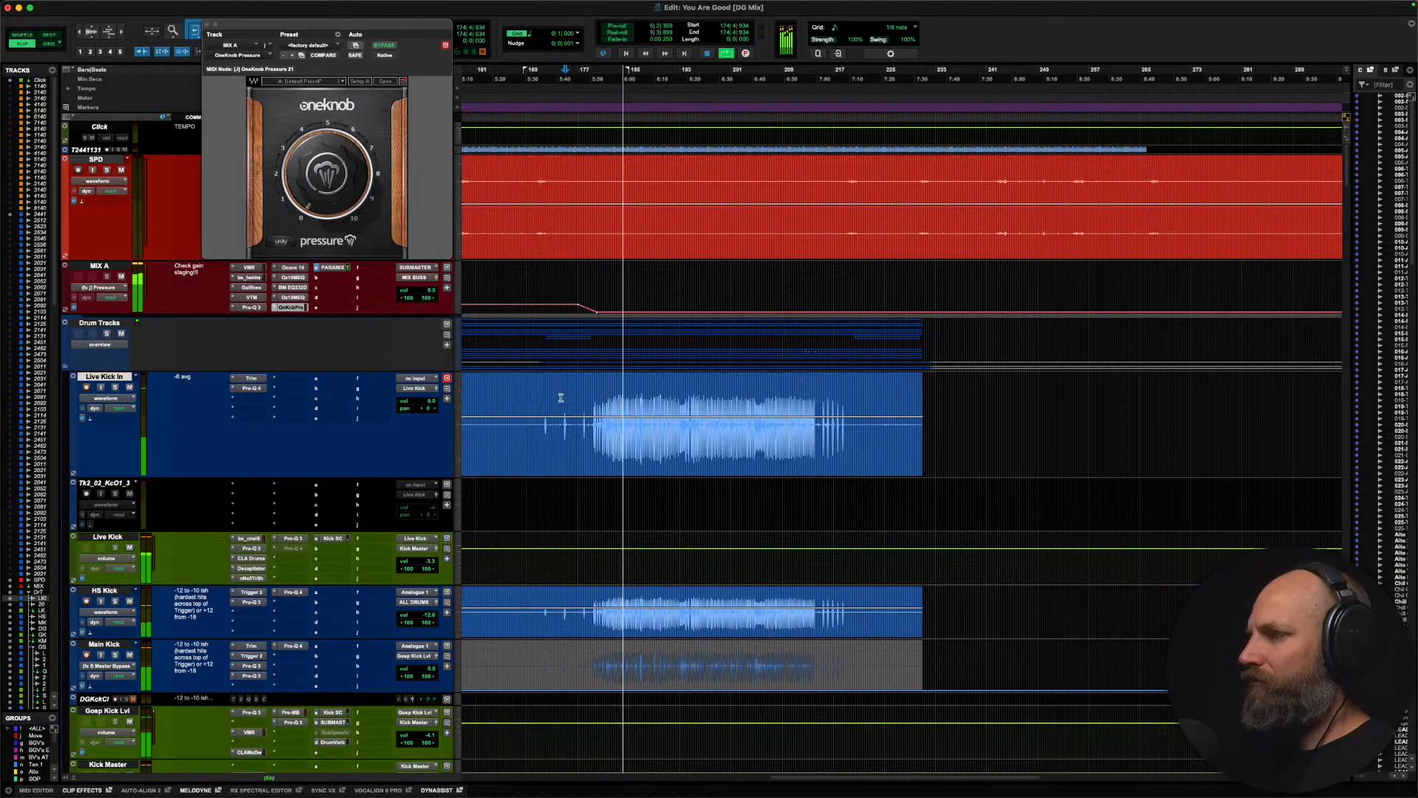
pyautogui.click(808, 395)
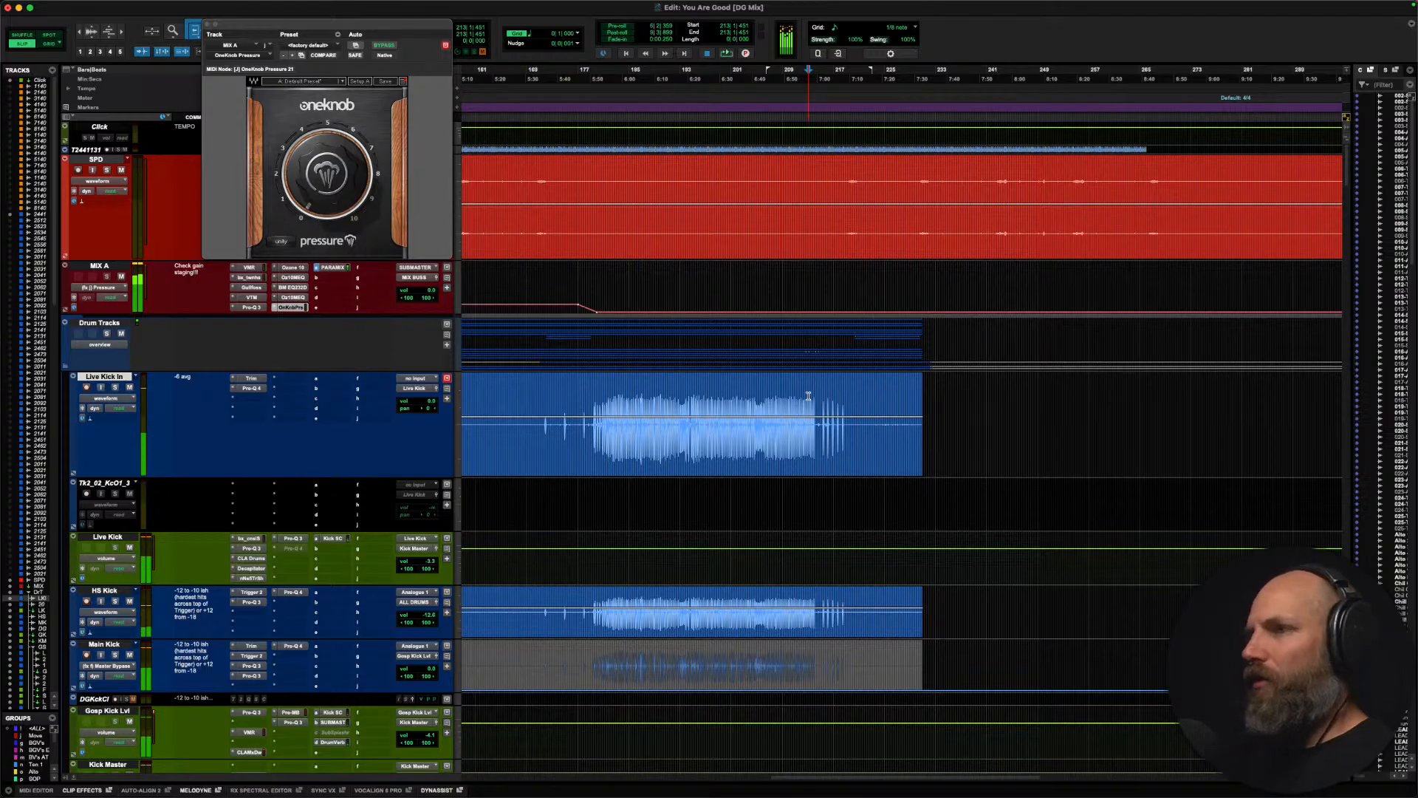
pyautogui.press('t')
pyautogui.press('t')
pyautogui.hscroll(4, 808, 396)
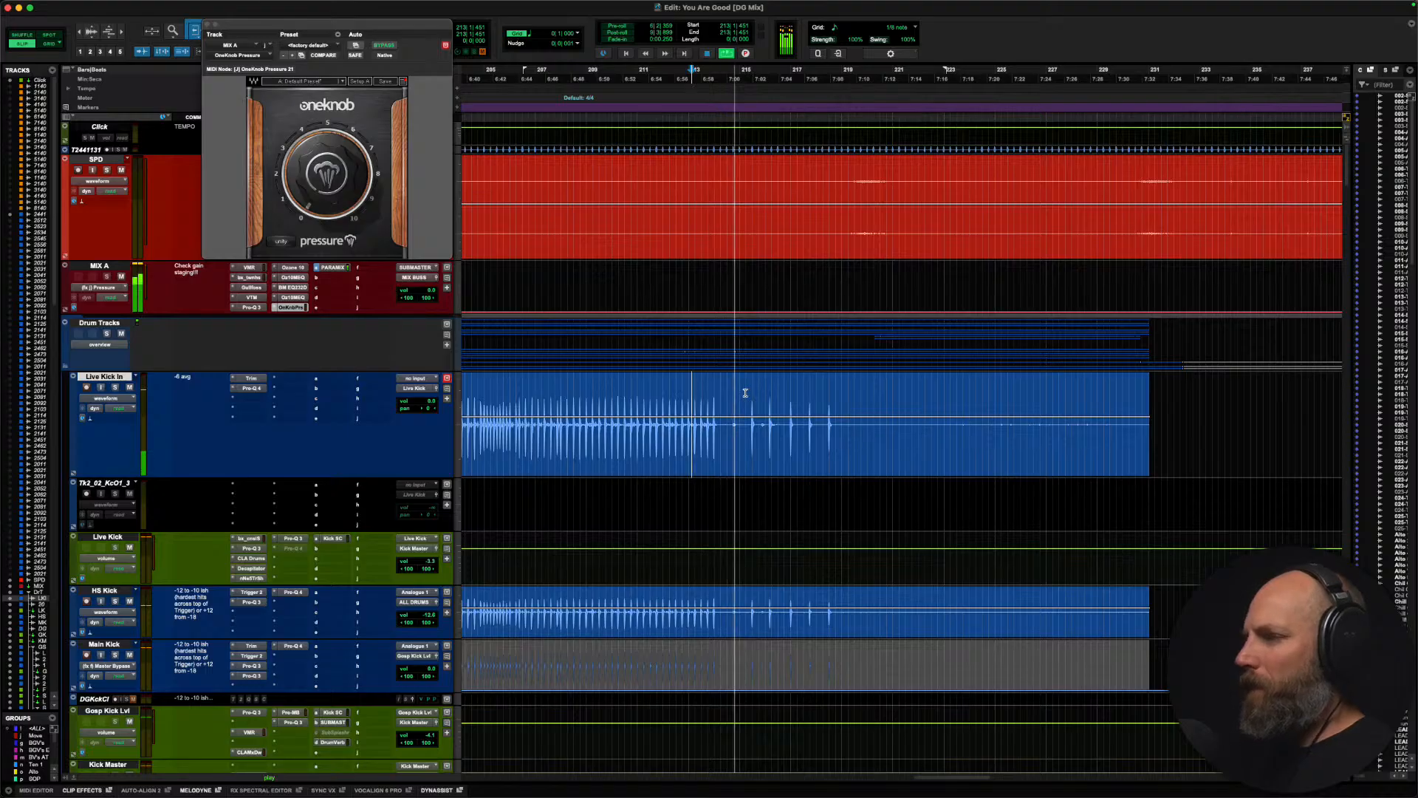
pyautogui.hscroll(2, 746, 393)
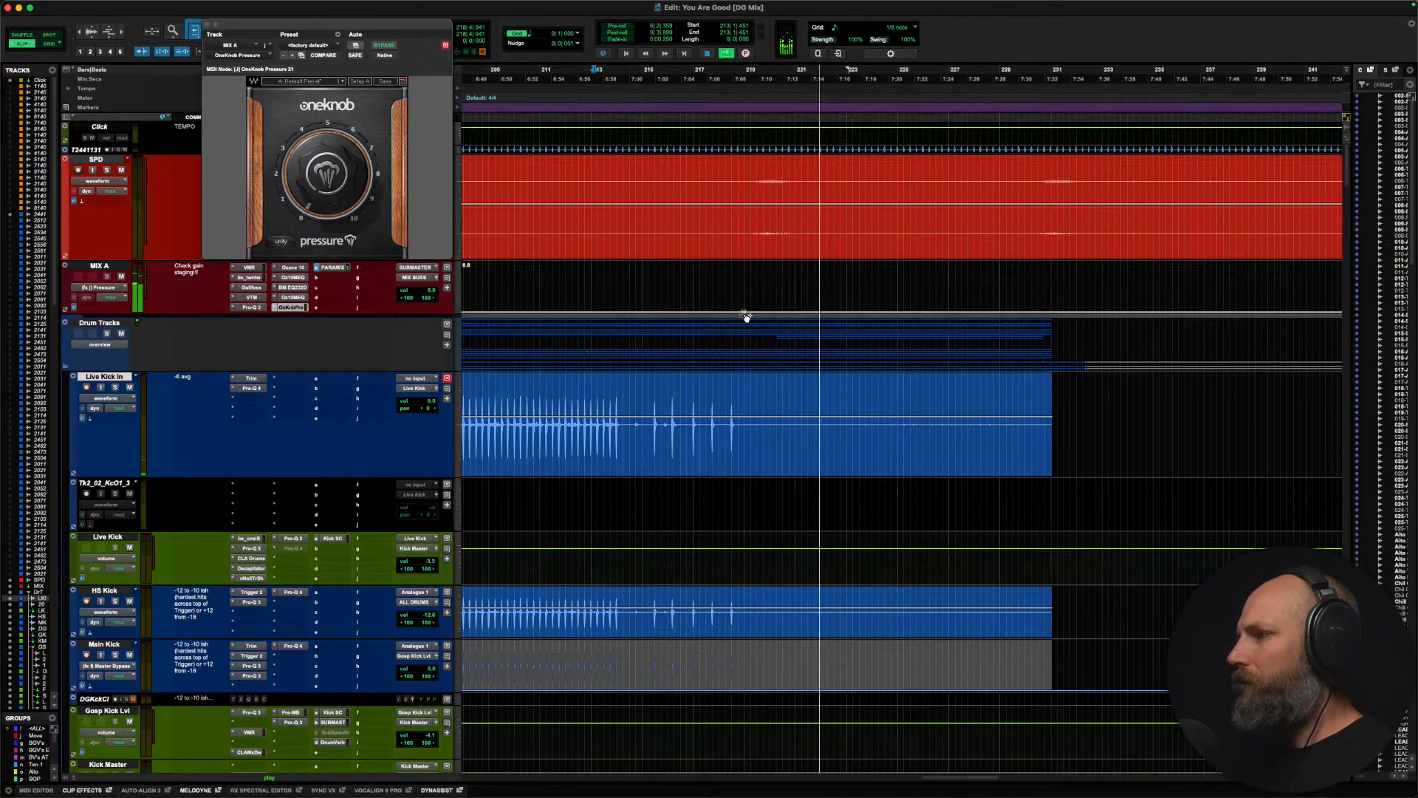
pyautogui.moveTo(794, 313); pyautogui.dragTo(798, 306)
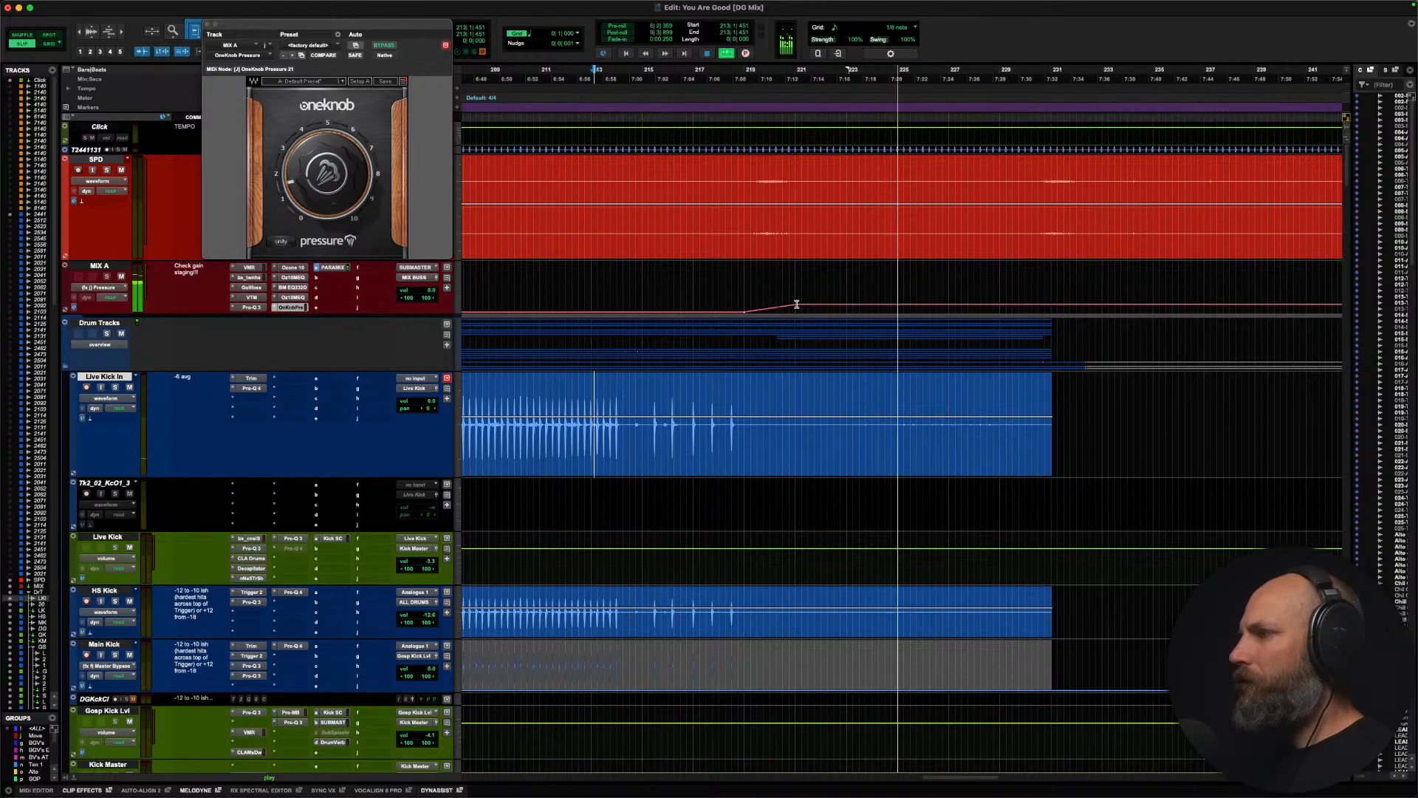
# Step: Replay the transition out of the loud section from about bar 217 and lower MIX A's Pressure level after the upward ramp
pyautogui.click(689, 295)
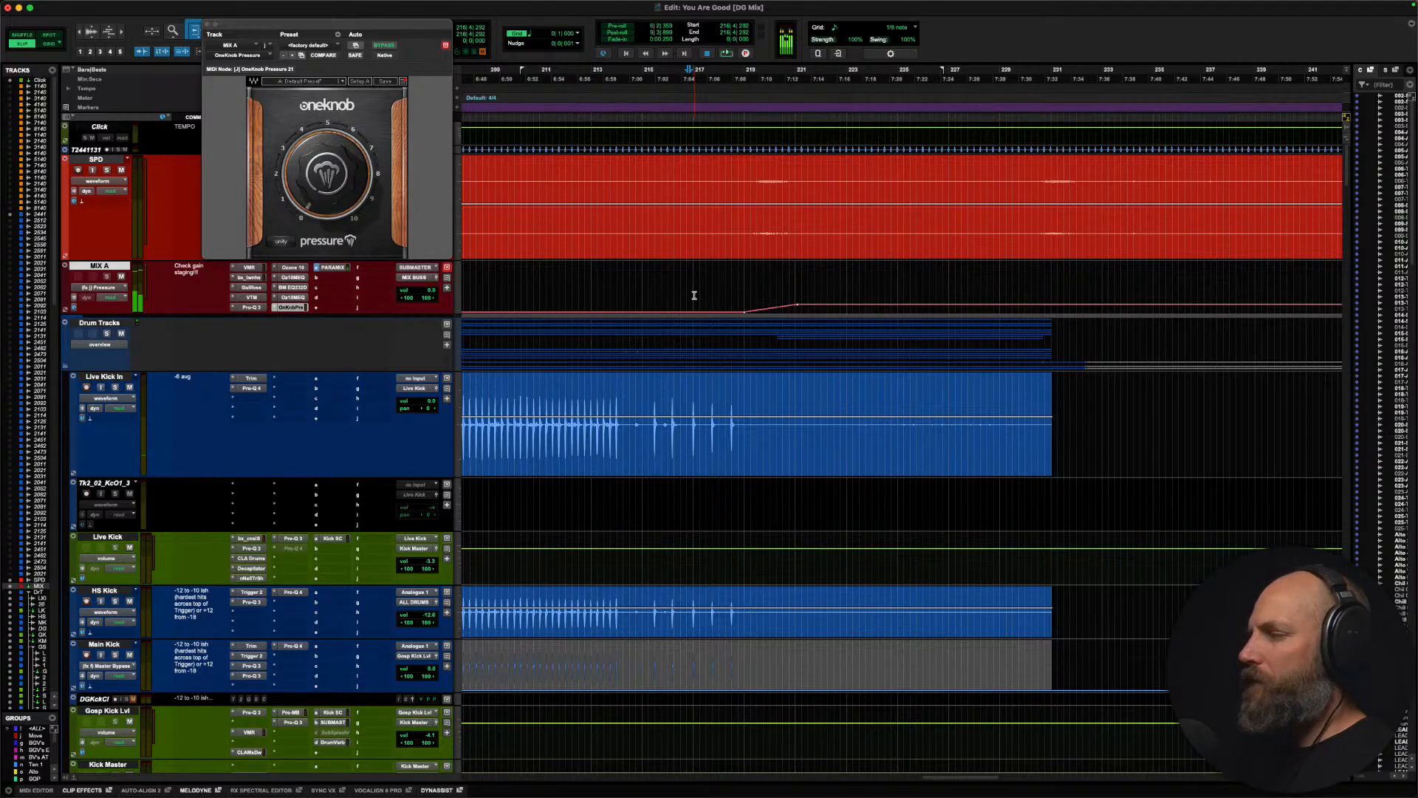
pyautogui.press('r')
pyautogui.press('space')
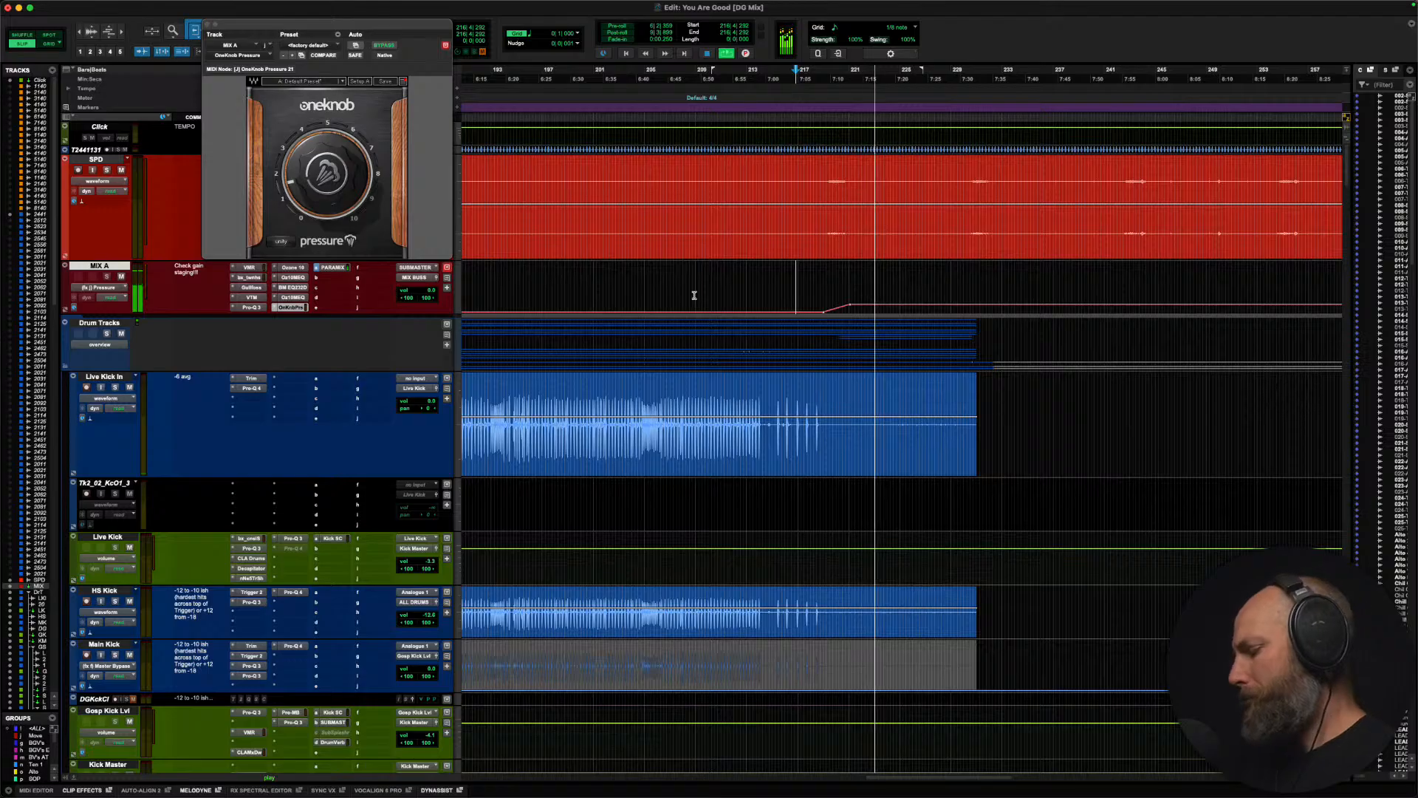
pyautogui.press('super+bracketleft')
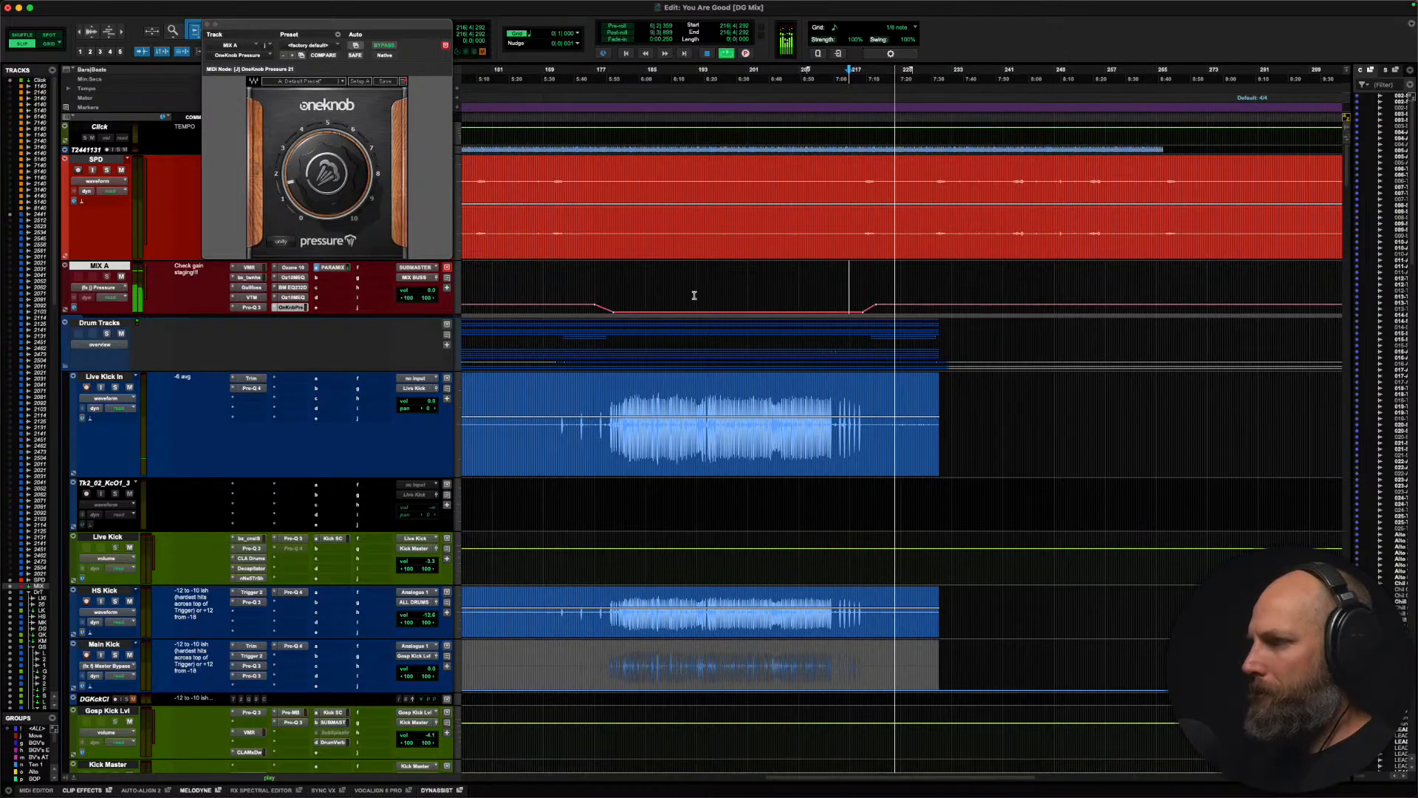
pyautogui.hscroll(4, 694, 296)
pyautogui.moveTo(628, 305); pyautogui.dragTo(629, 311)
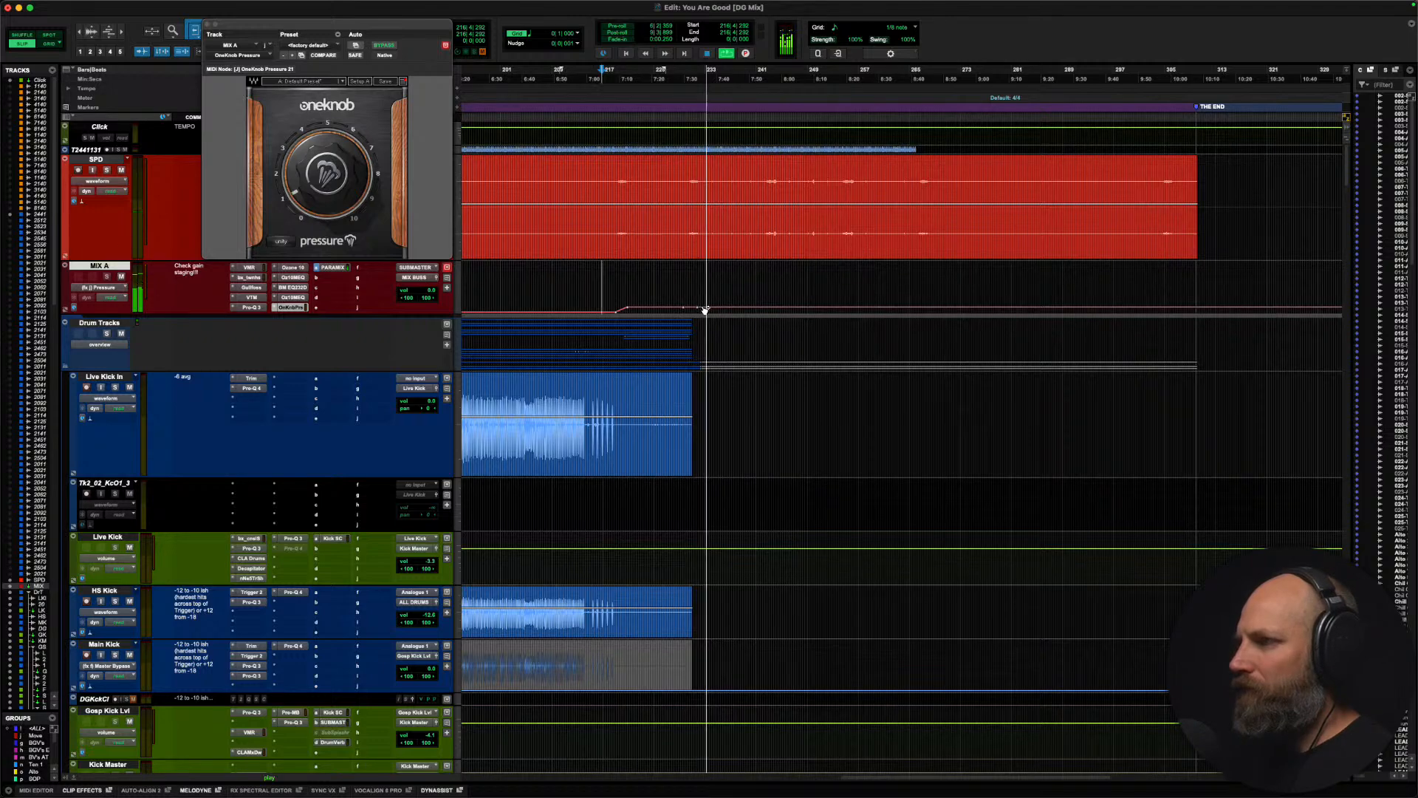
# Step: Audition the end of the drum clips from about bar 229 and raise MIX A's Pressure automation at about bar 232
pyautogui.click(696, 287)
pyautogui.press('t')
pyautogui.press('t')
pyautogui.press('t')
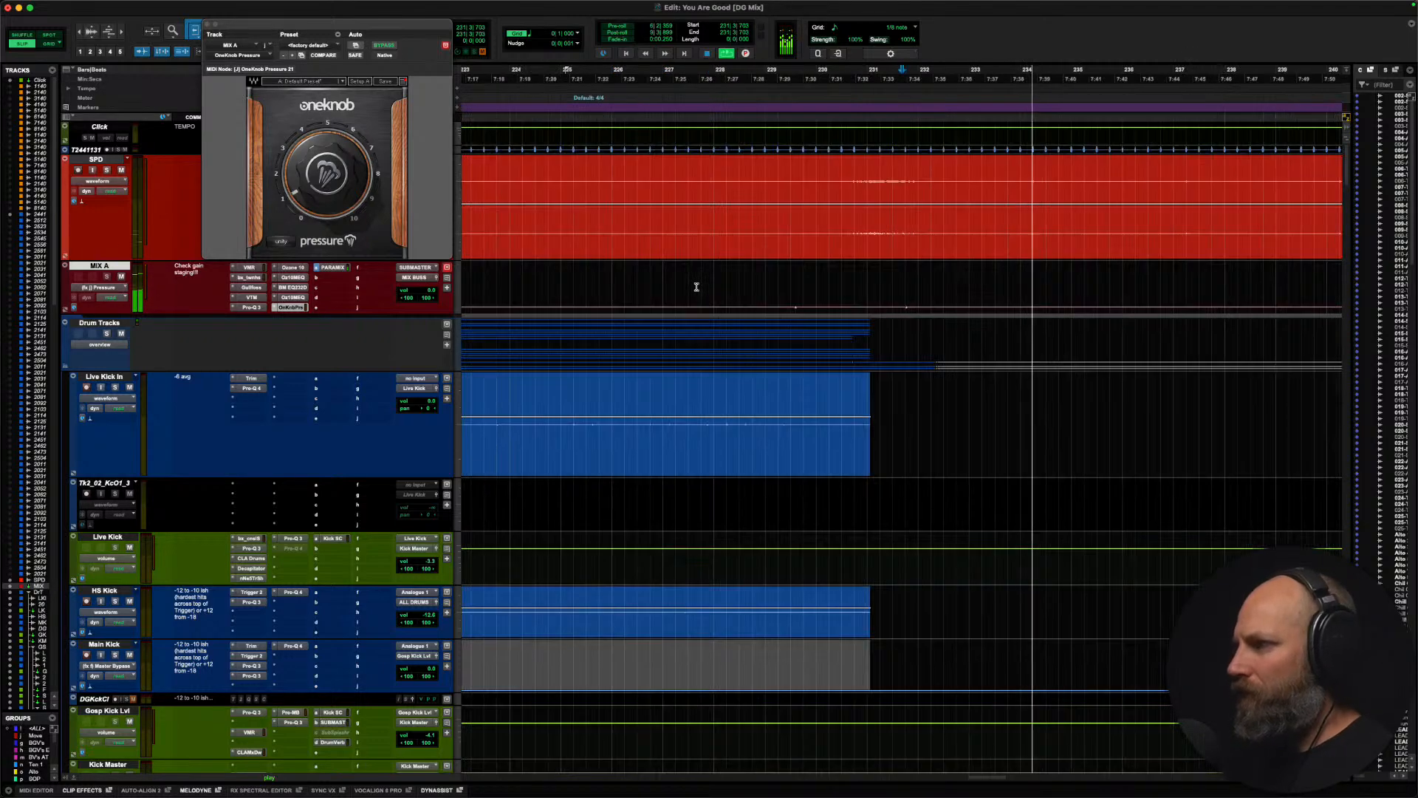
pyautogui.hscroll(3, 696, 287)
pyautogui.press('space')
pyautogui.click(686, 286)
pyautogui.press('space')
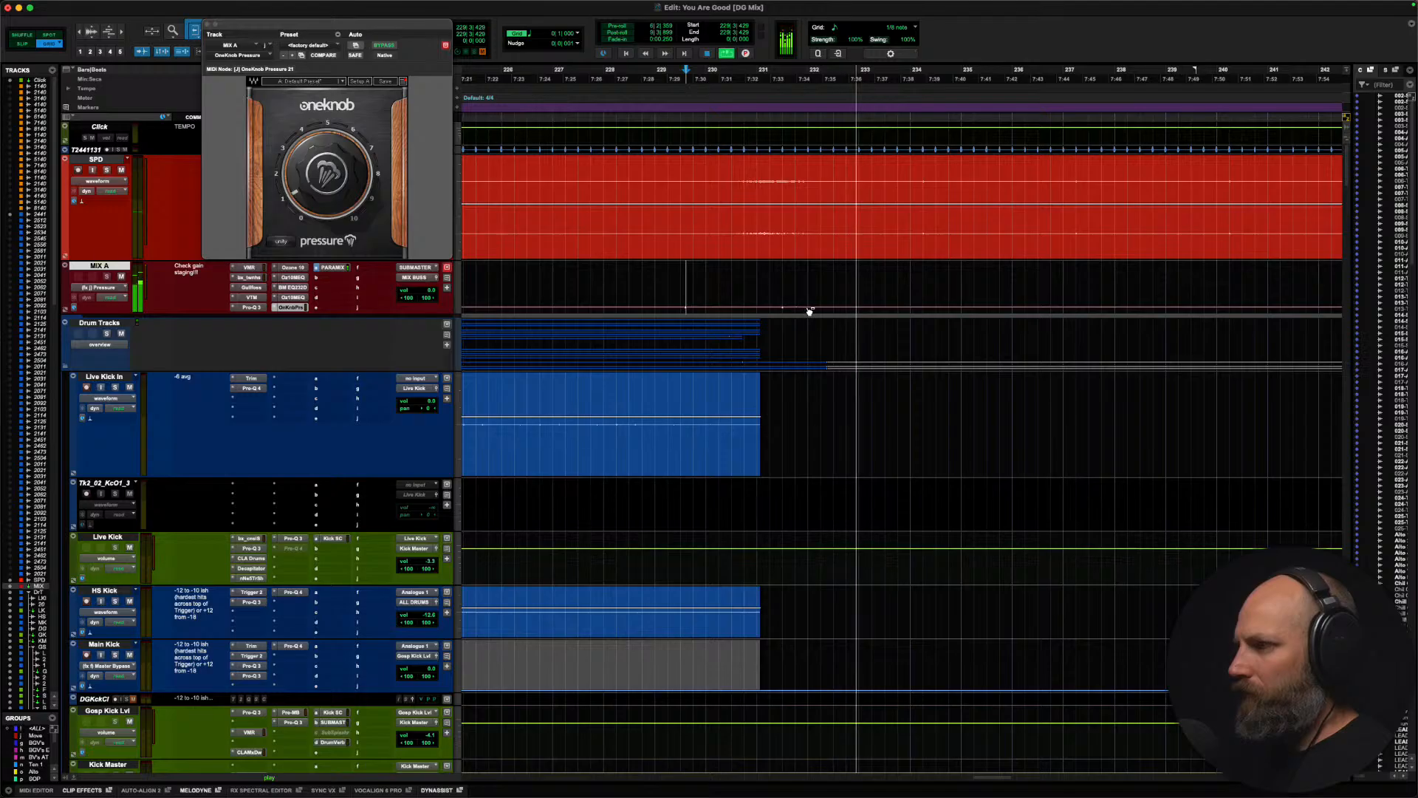
pyautogui.keyDown('super'); pyautogui.click(842, 307); pyautogui.keyUp('super')
pyautogui.moveTo(843, 307); pyautogui.dragTo(832, 303)
# Step: Replay the bar 232 rise from about bar 230 and lower the raised Pressure level on MIX A slightly
pyautogui.click(739, 275)
pyautogui.press('space')
pyautogui.press('space')
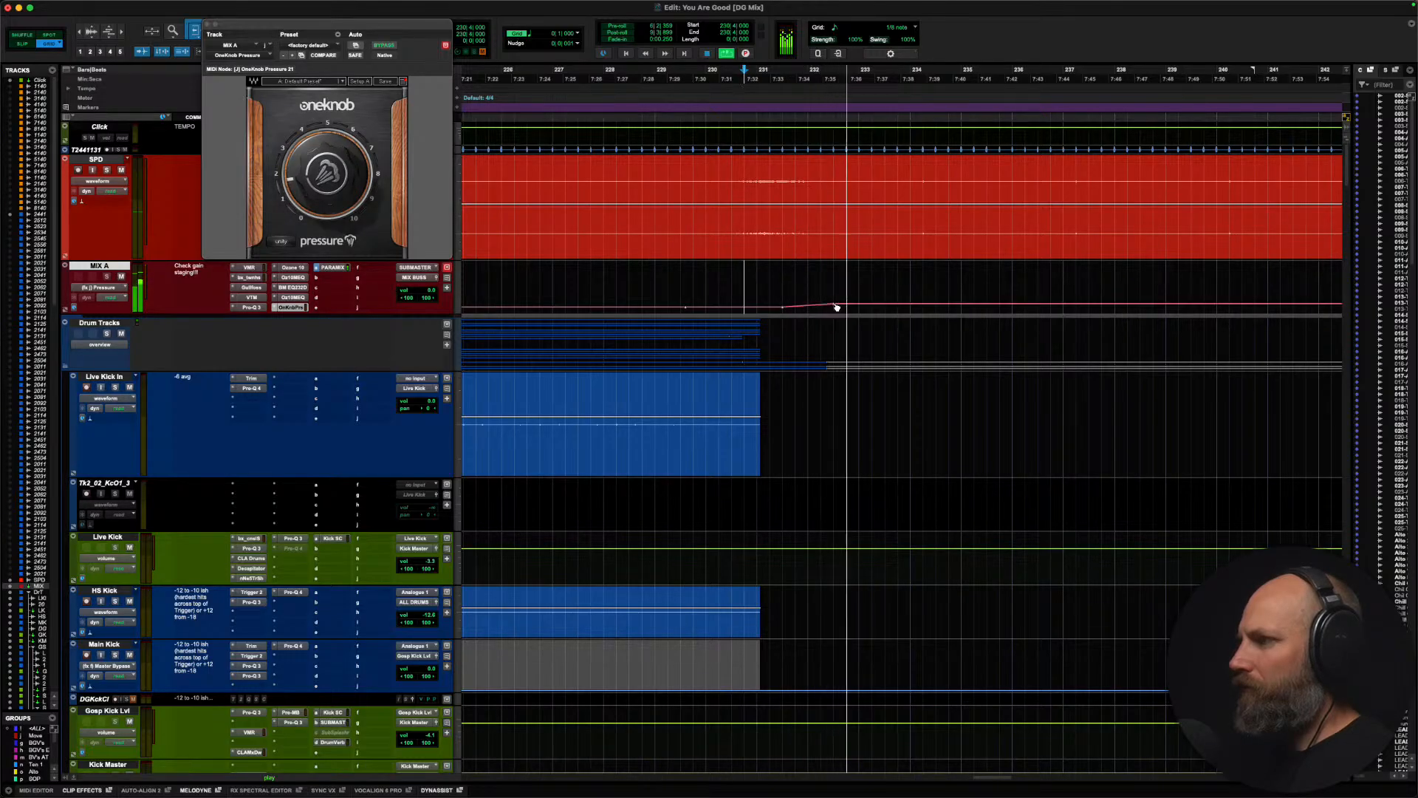
pyautogui.click(731, 278)
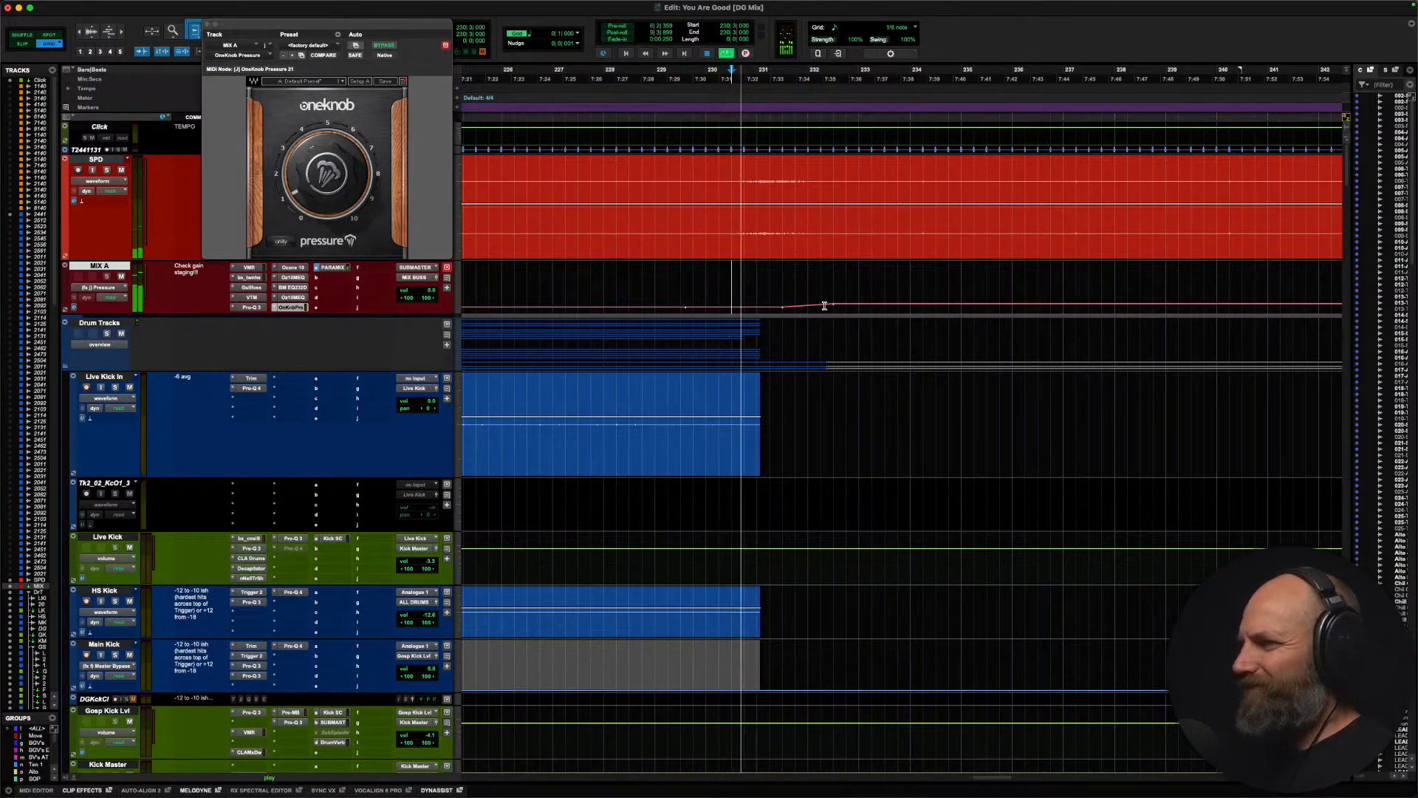
pyautogui.click(833, 304)
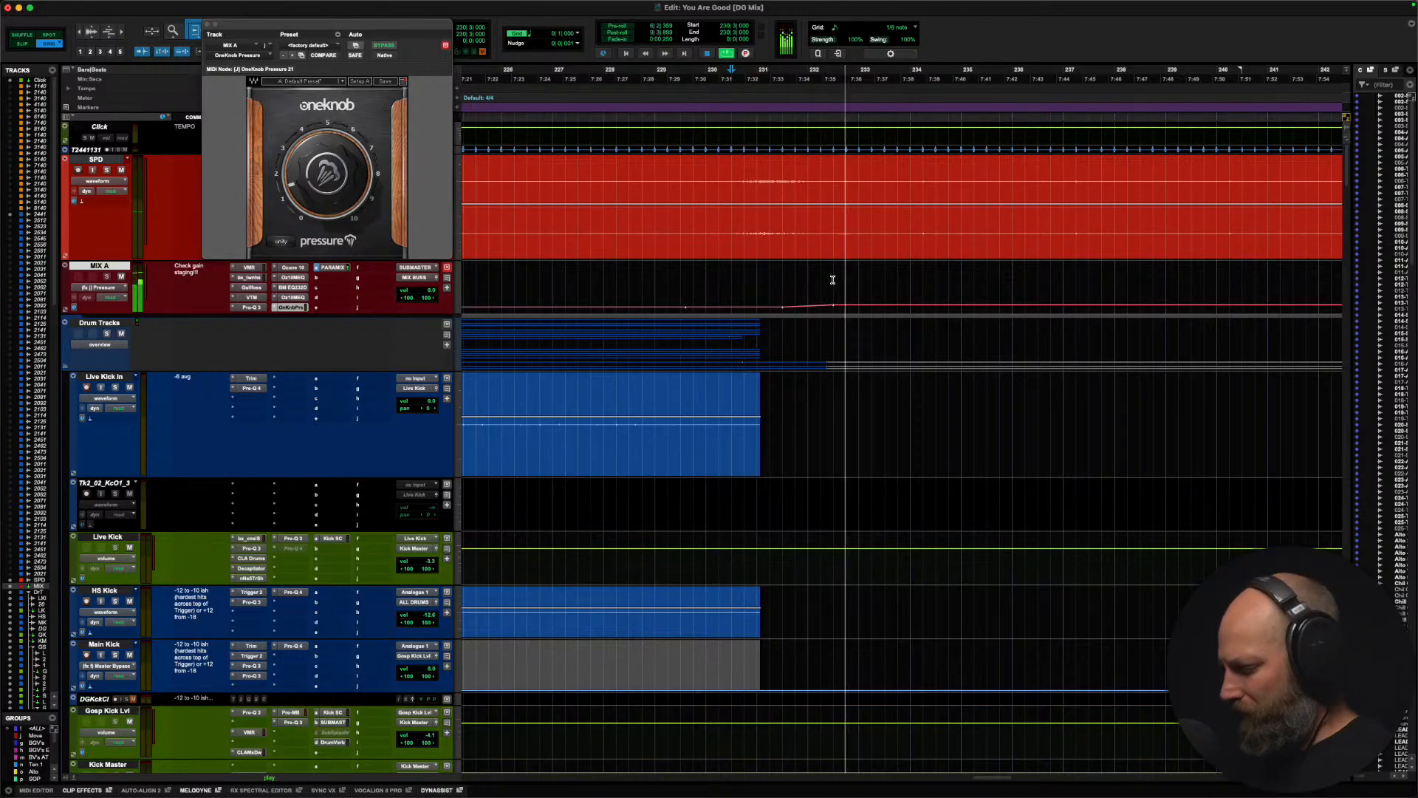
# Step: Reshape the Crowd Mics volume automation with a higher plateau around bars 234 to 239, a deeper dip near bar 241 and an earlier rise after it
pyautogui.press('r')
pyautogui.press('r')
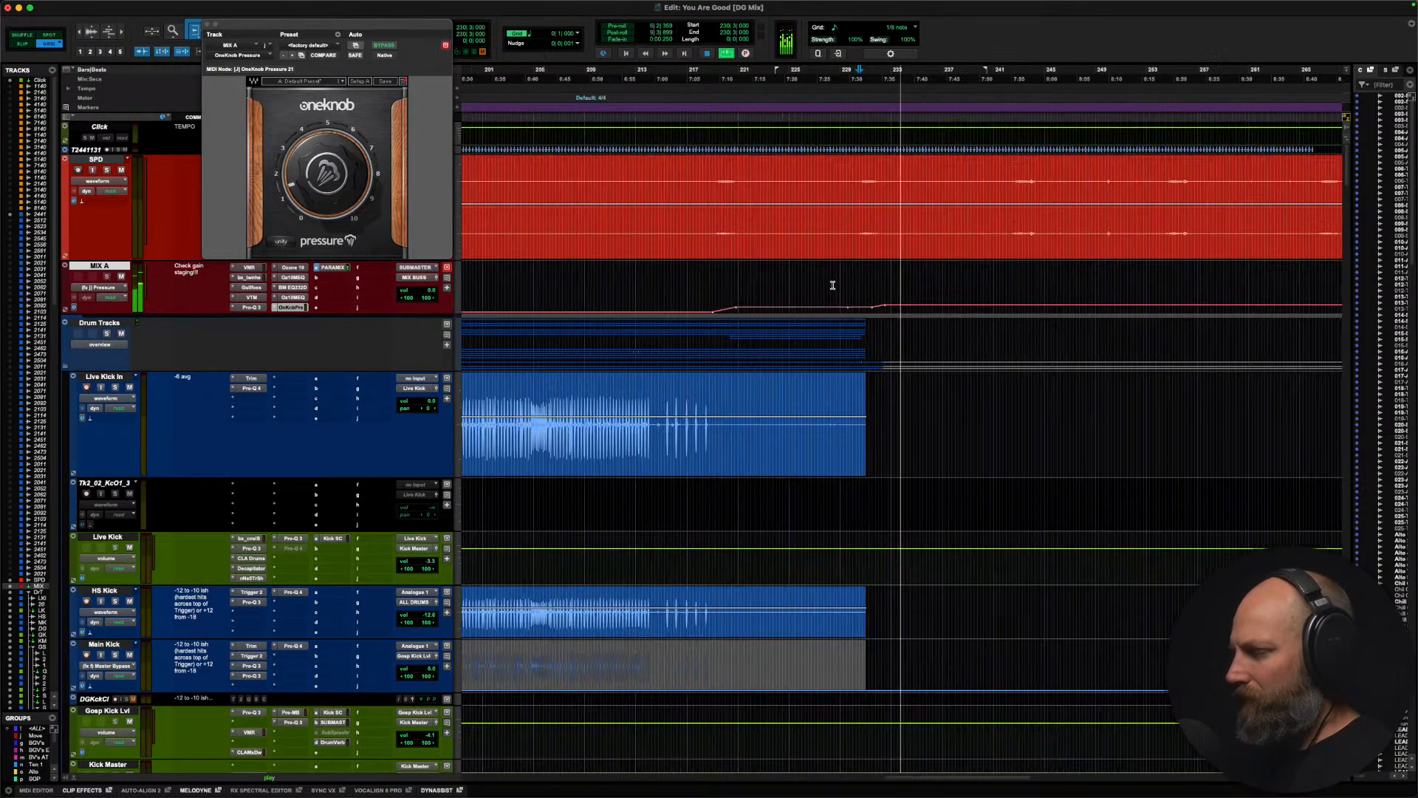
pyautogui.press('r')
pyautogui.hscroll(4, 833, 285)
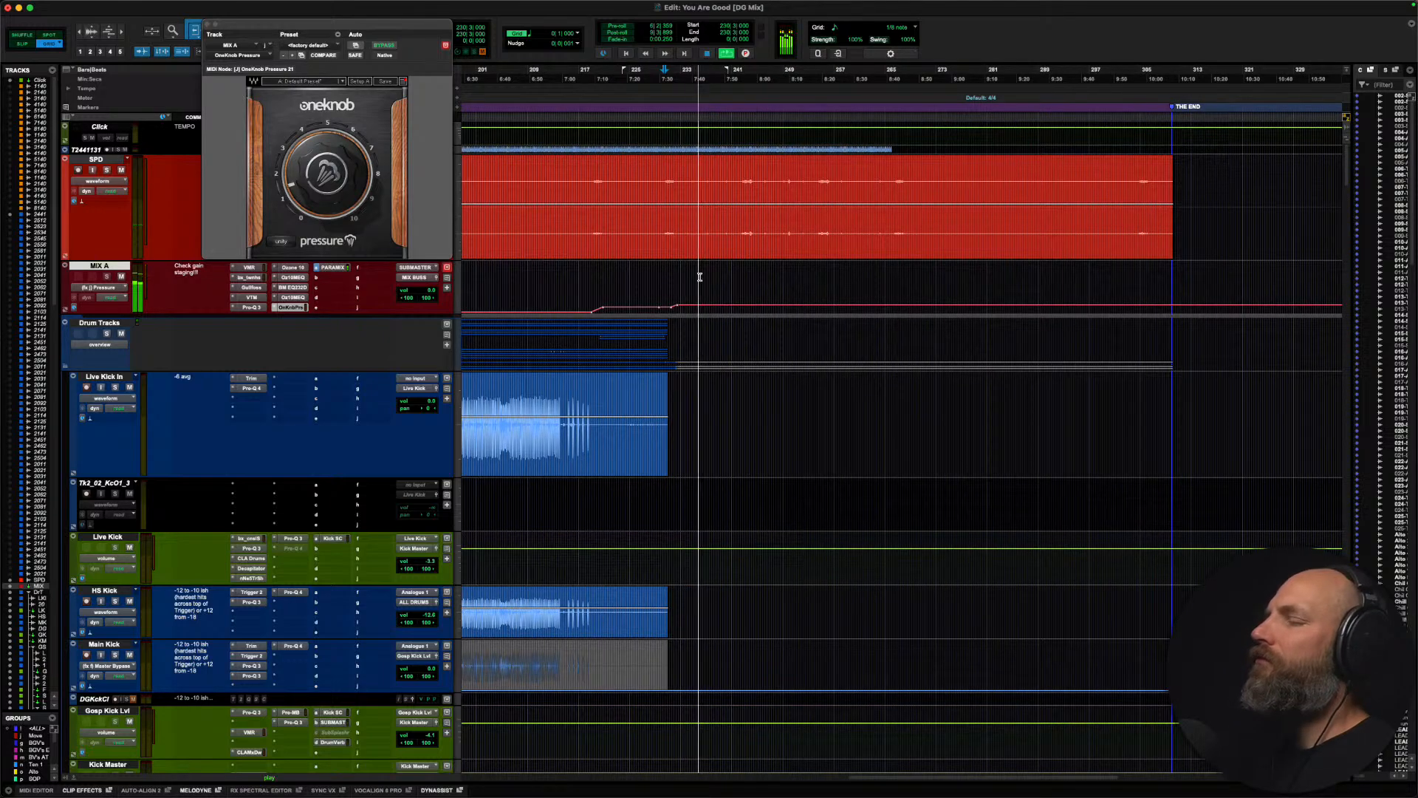
pyautogui.scroll(-5, 694, 280)
pyautogui.scroll(-20, 693, 278)
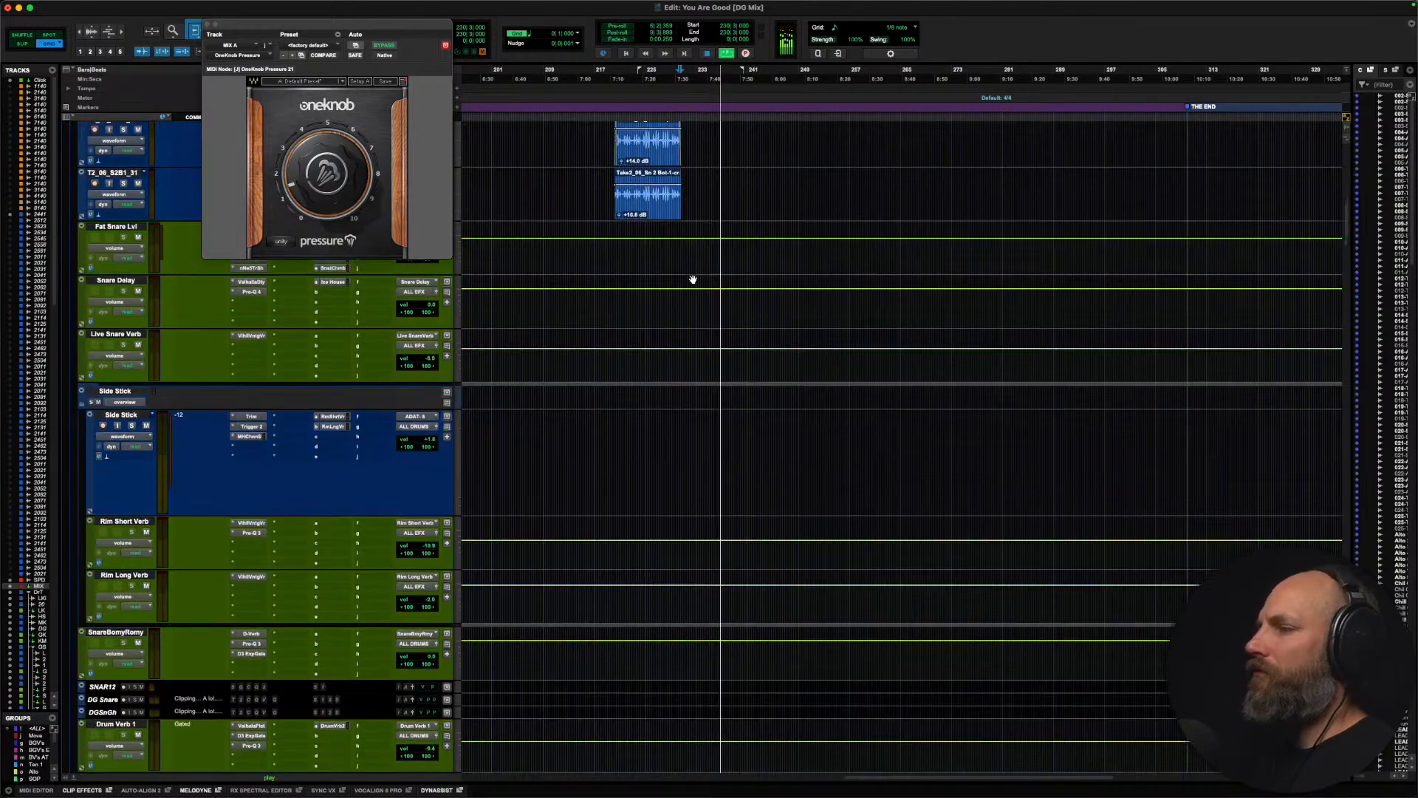
pyautogui.scroll(-20, 693, 279)
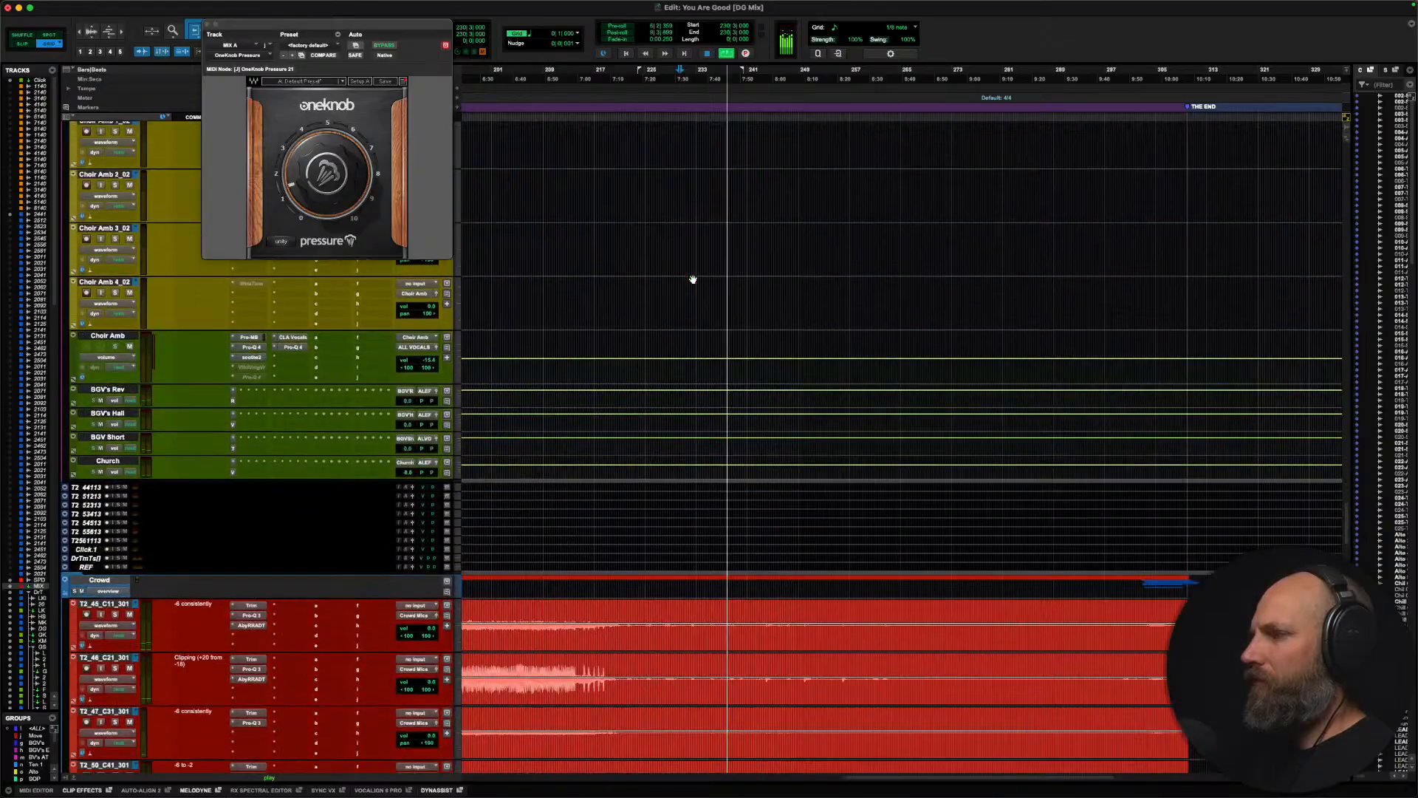
pyautogui.scroll(8, 693, 279)
pyautogui.scroll(2, 693, 279)
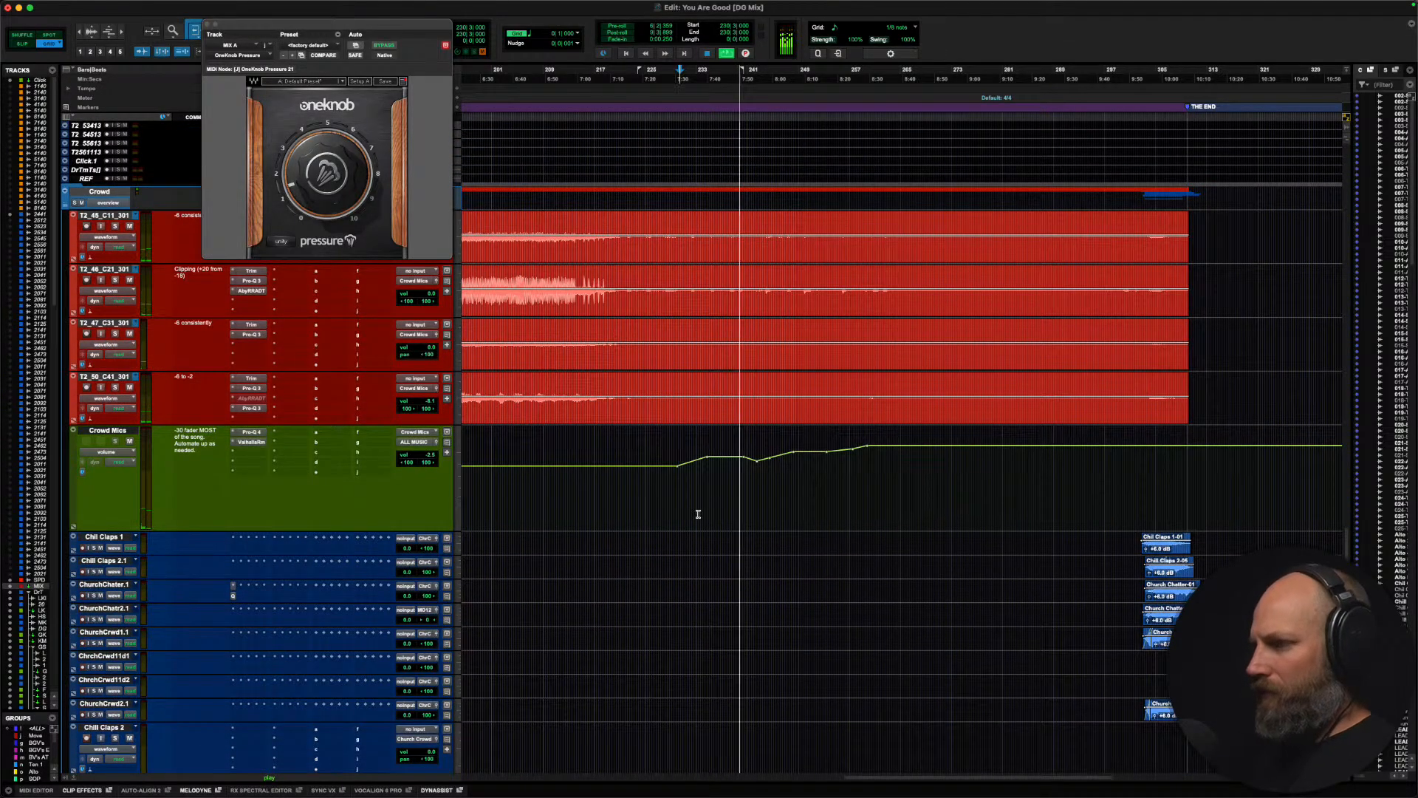
pyautogui.moveTo(708, 458); pyautogui.dragTo(755, 463)
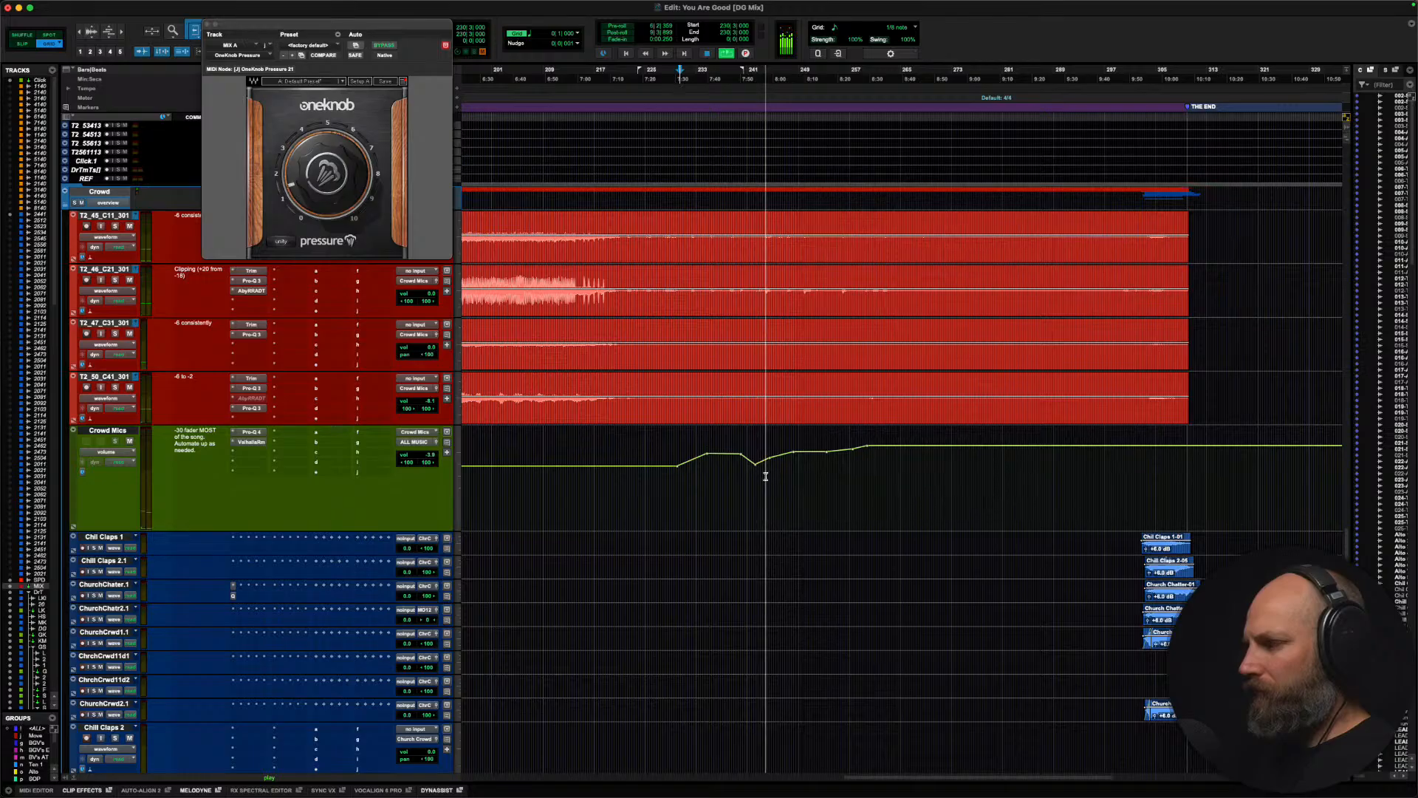
pyautogui.moveTo(770, 460); pyautogui.dragTo(823, 453)
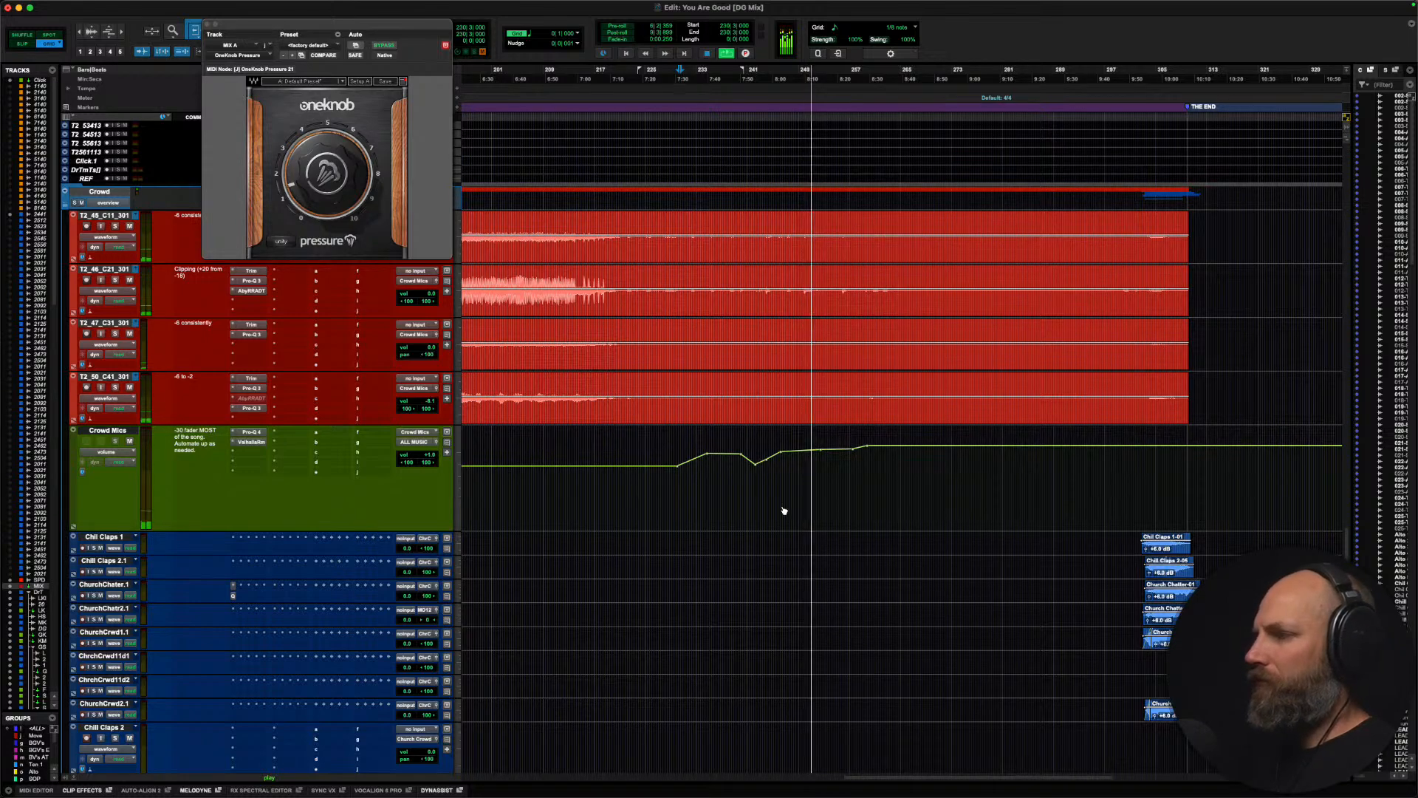
pyautogui.press('space')
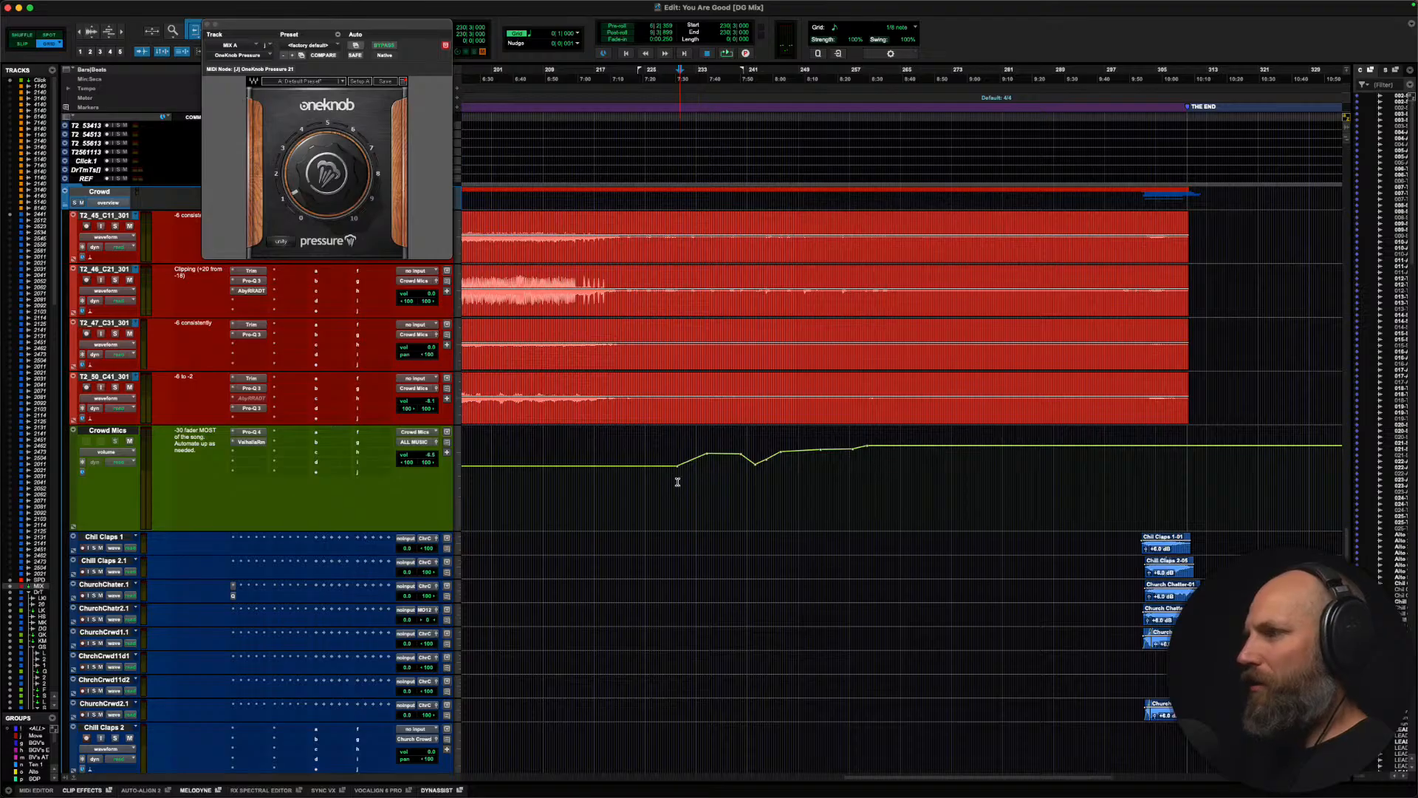
# Step: Solo the T2_50_C41_301 crowd mic, bypass all its inserts and play it from about bar 229 with its Trim insert open
pyautogui.scroll(5, 687, 465)
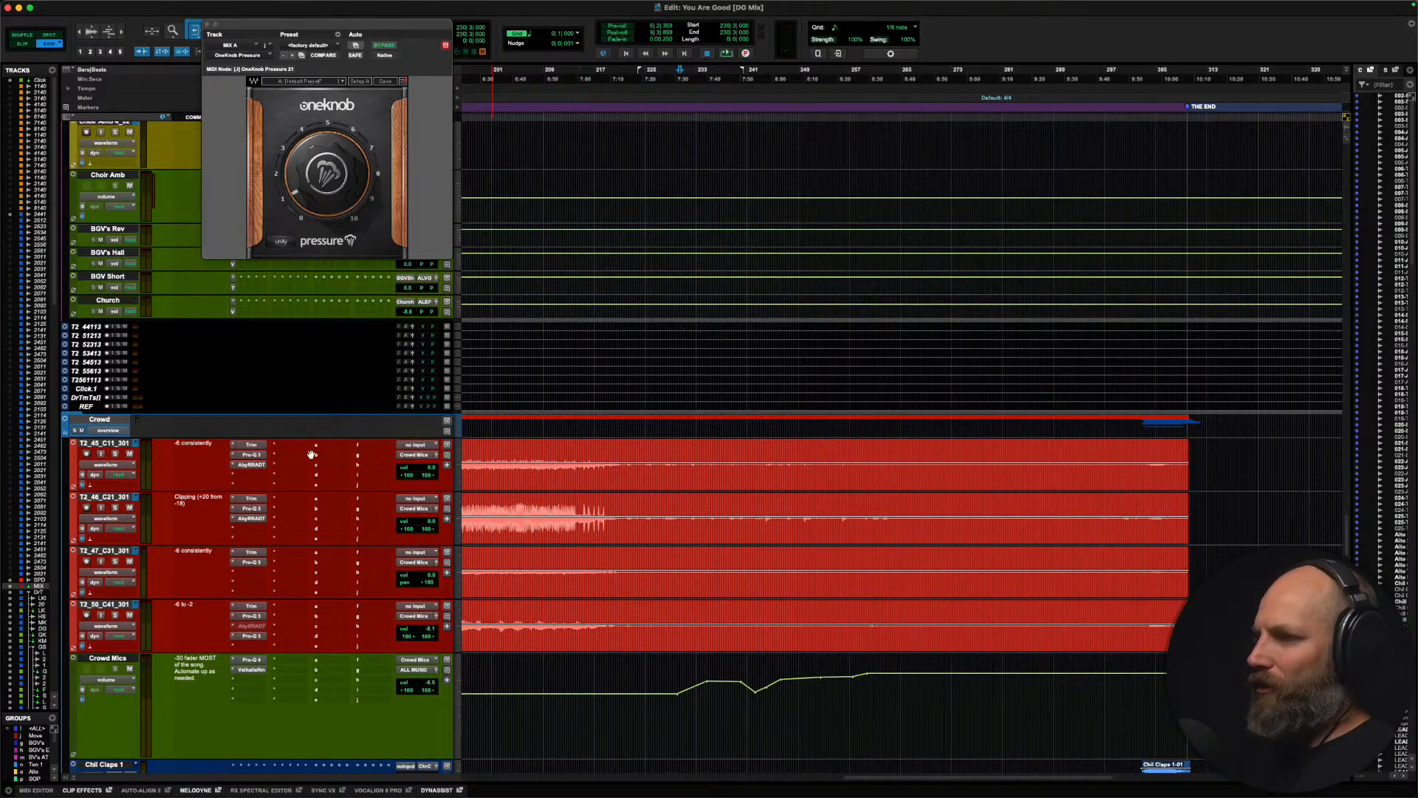
pyautogui.click(109, 444)
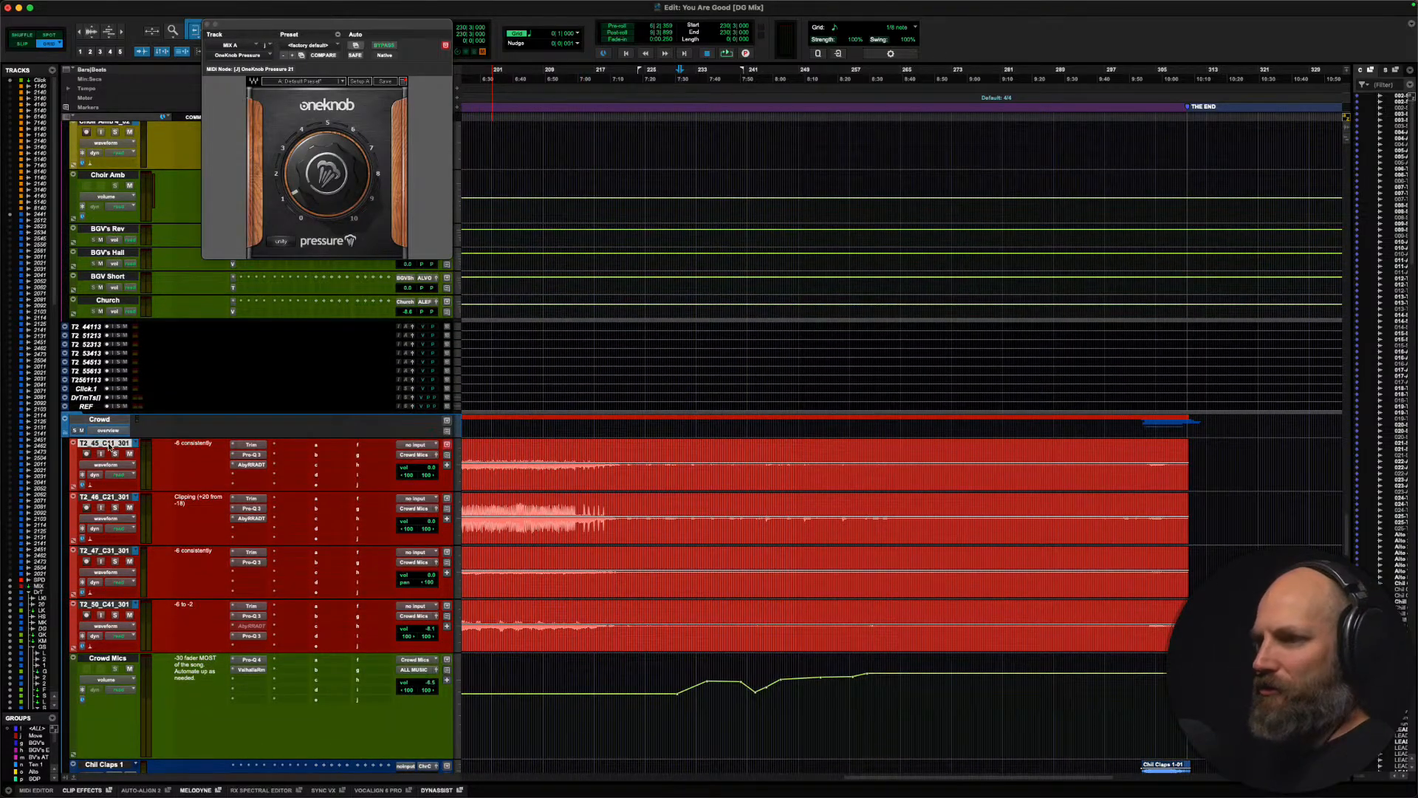
pyautogui.click(107, 605)
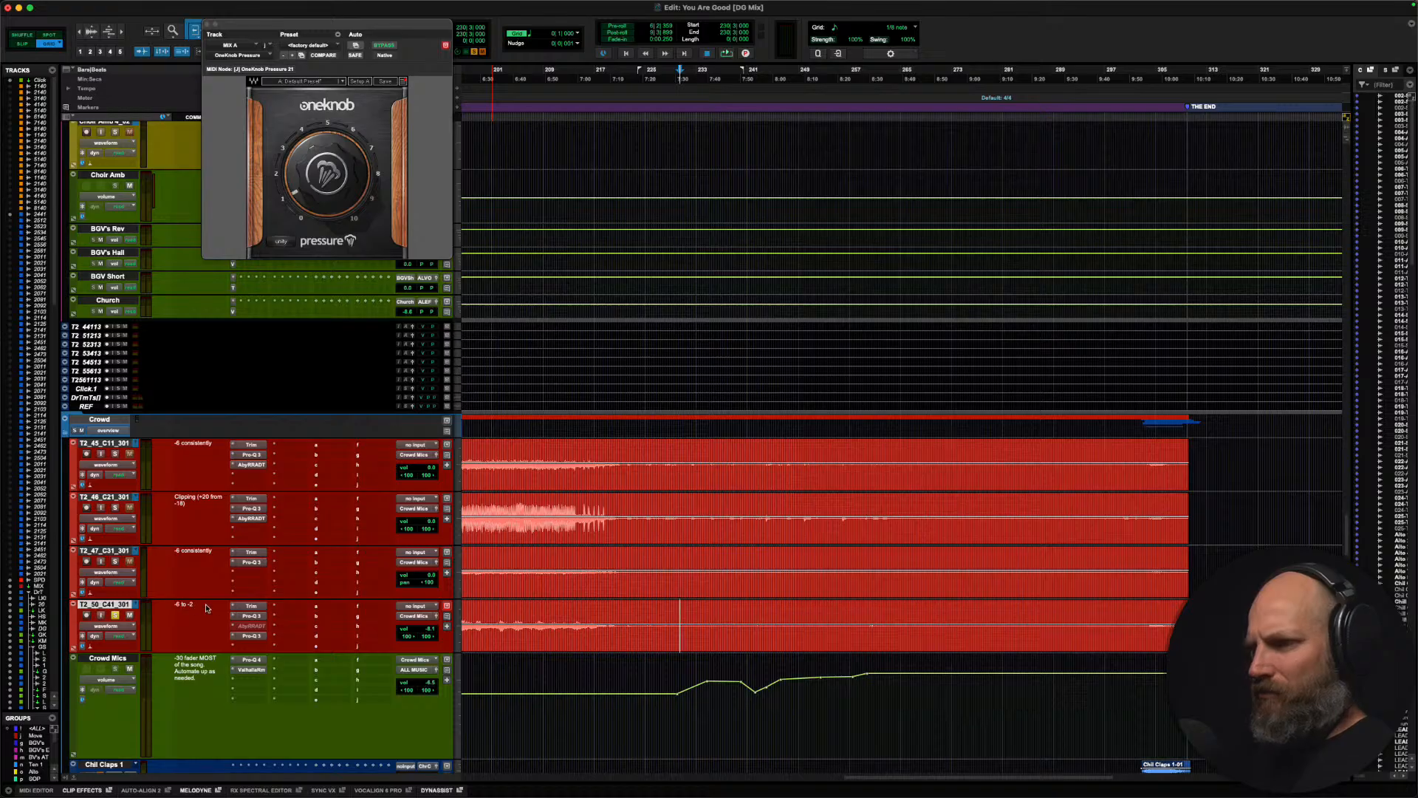
pyautogui.hotkey('shift', 'a')
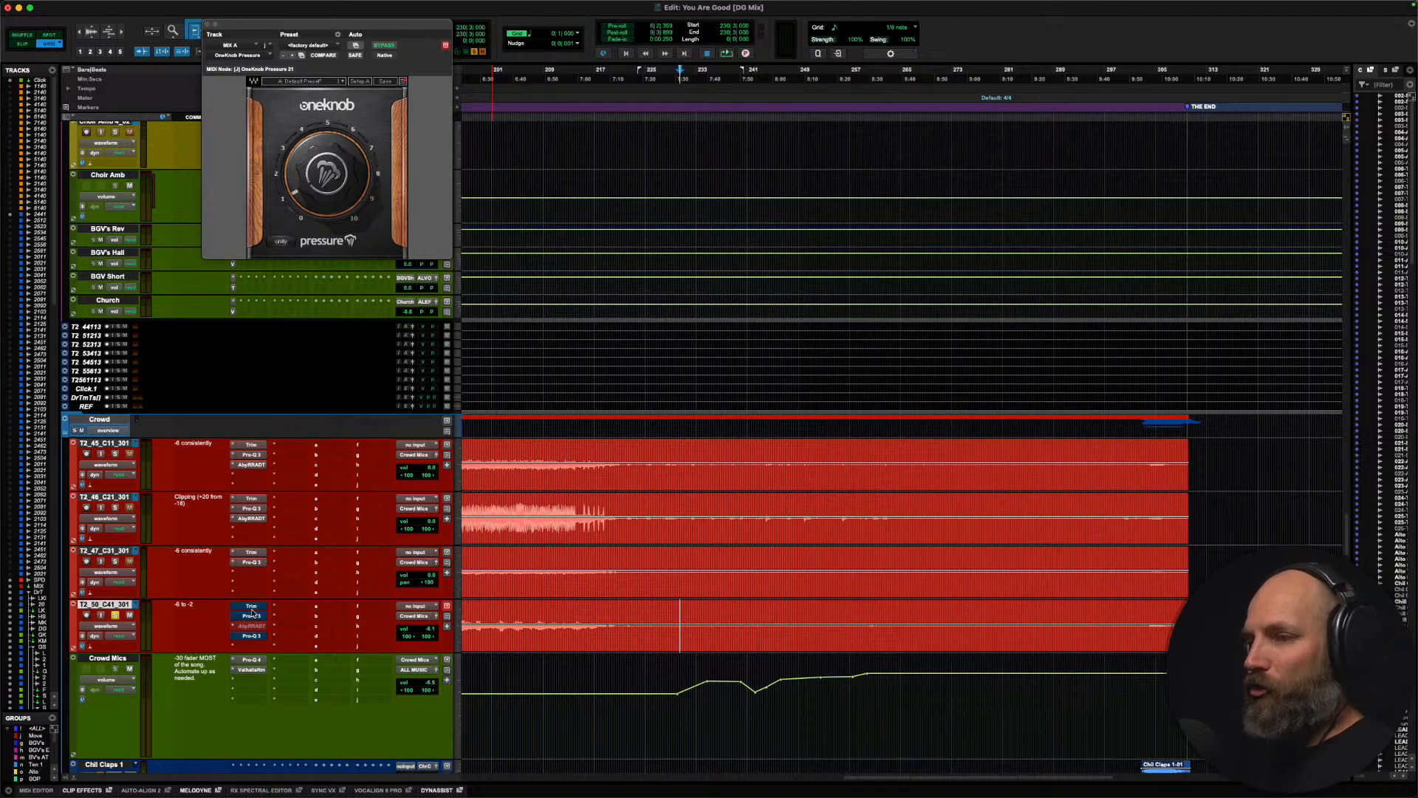
pyautogui.press('space')
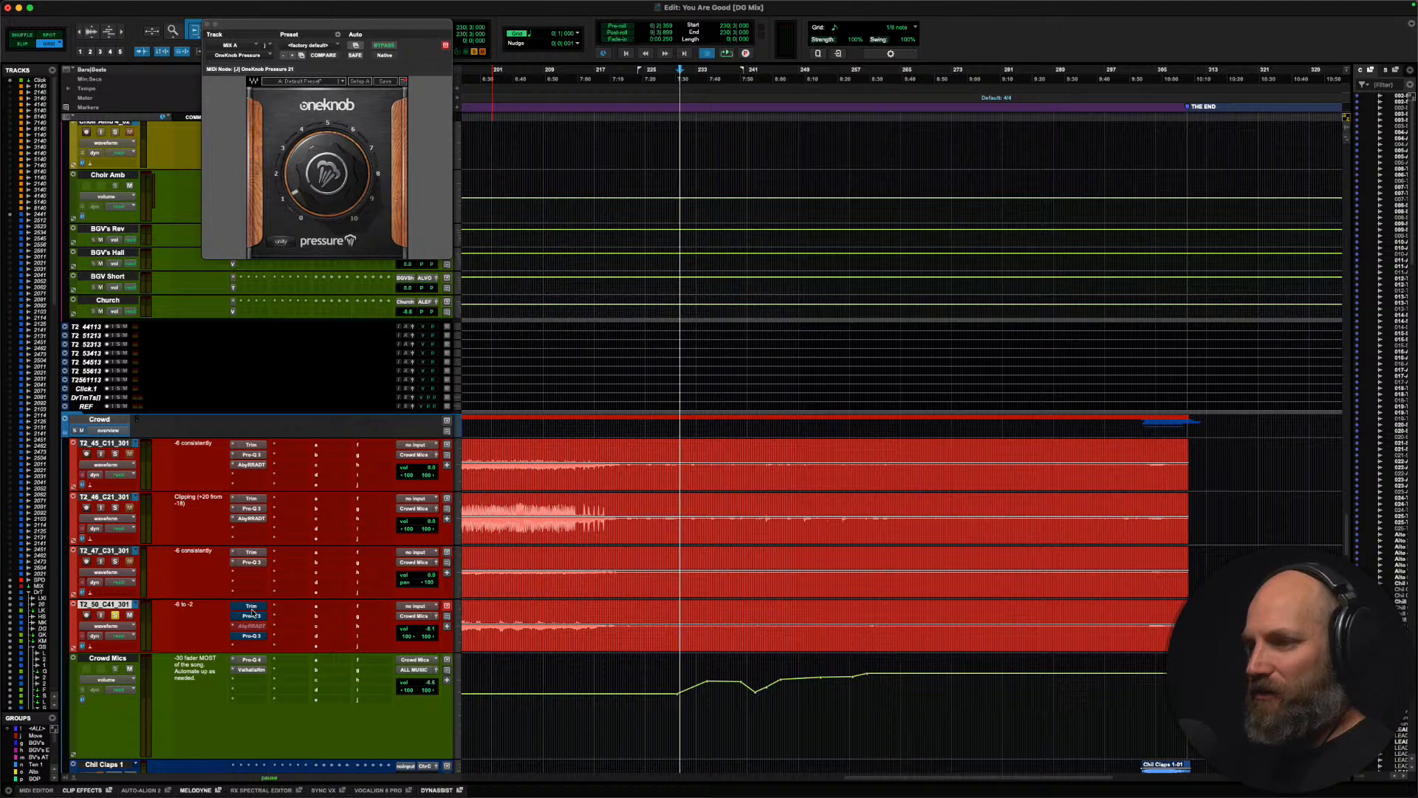
pyautogui.click(251, 606)
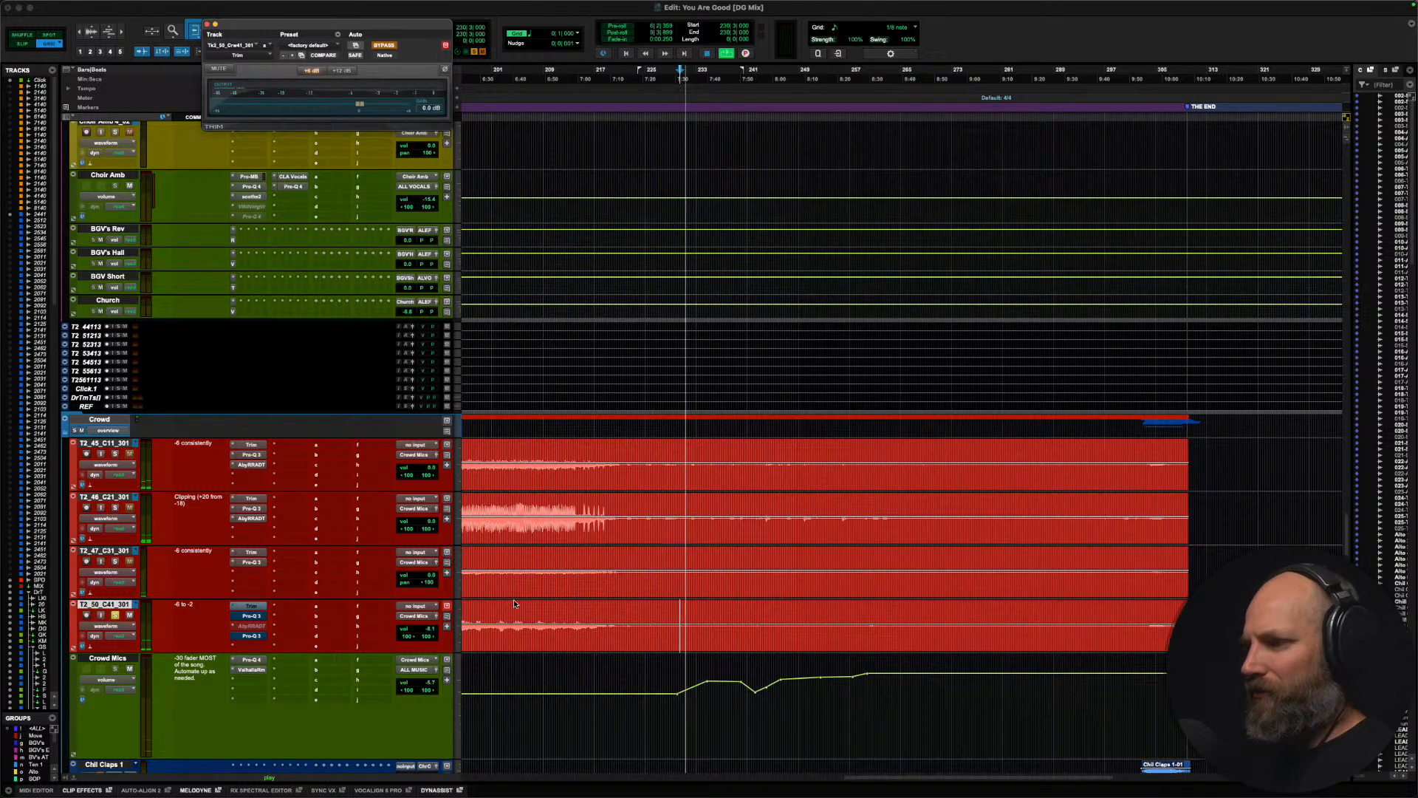
# Step: Audition the soloed crowd mic from about bars 200 and 184, then re-enable its inserts and unsolo it
pyautogui.click(488, 607)
pyautogui.hscroll(-4, 487, 609)
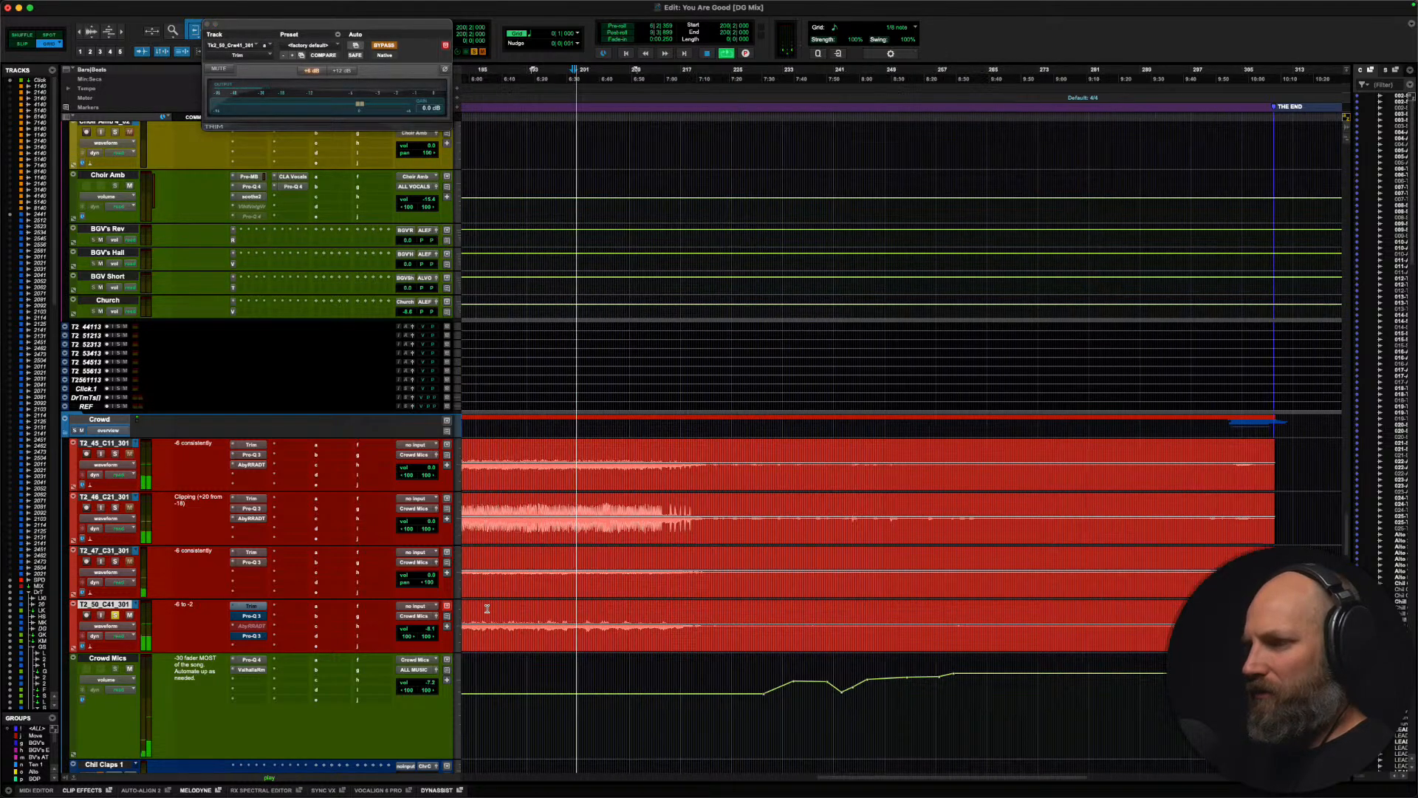
pyautogui.click(534, 611)
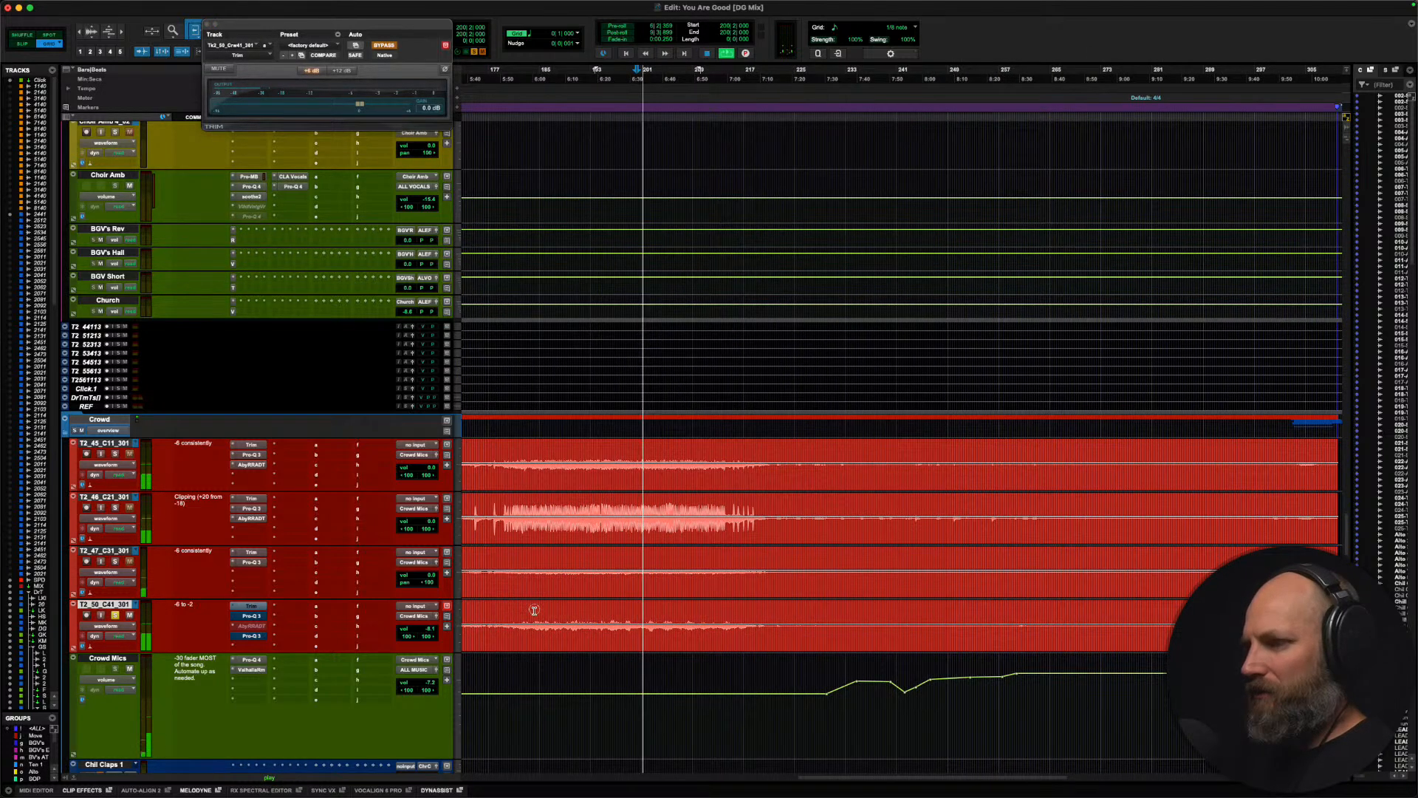
pyautogui.keyDown('super'); pyautogui.click(252, 607); pyautogui.keyUp('super')
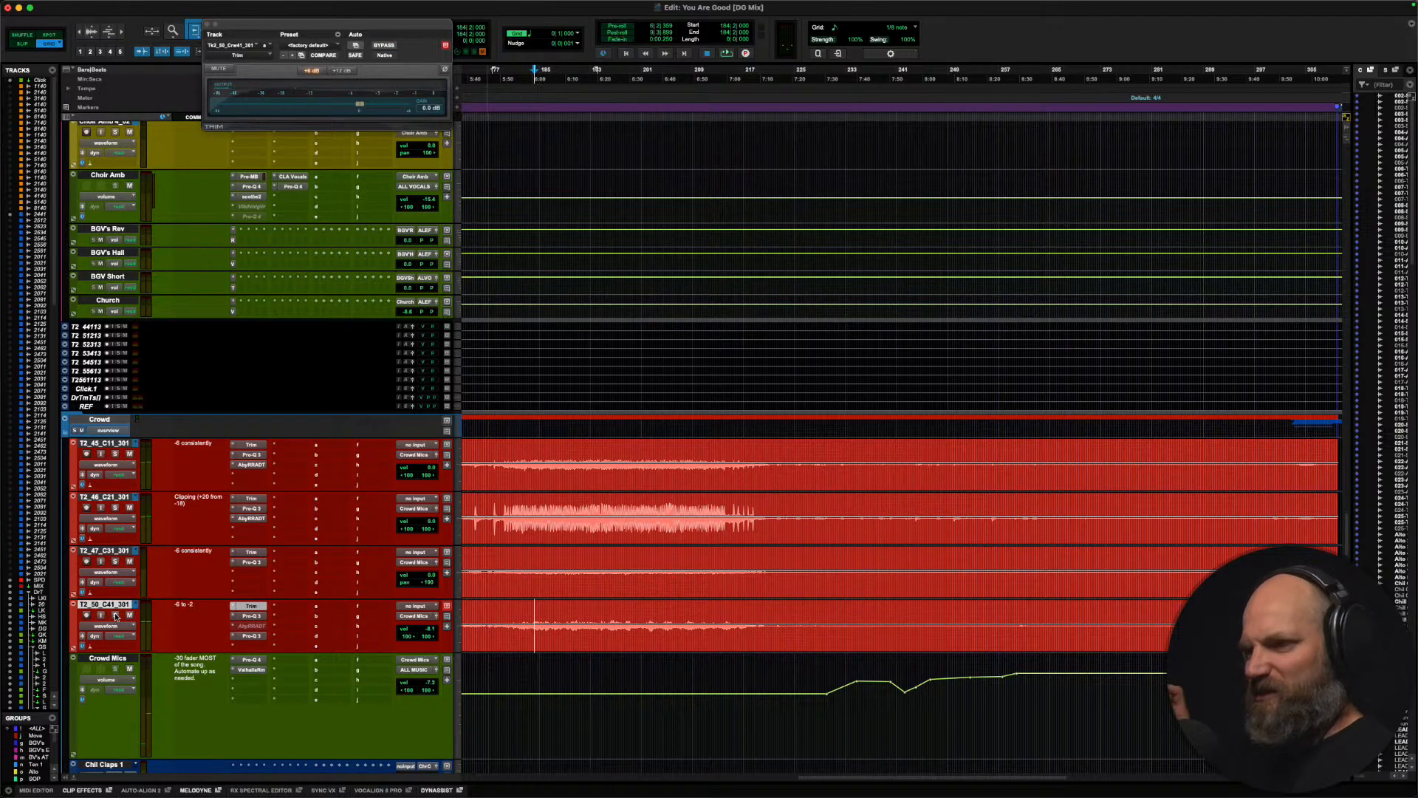
# Step: Examine MIX A's Pressure automation across the whole song, from the opening bars to the end
pyautogui.scroll(1, 491, 571)
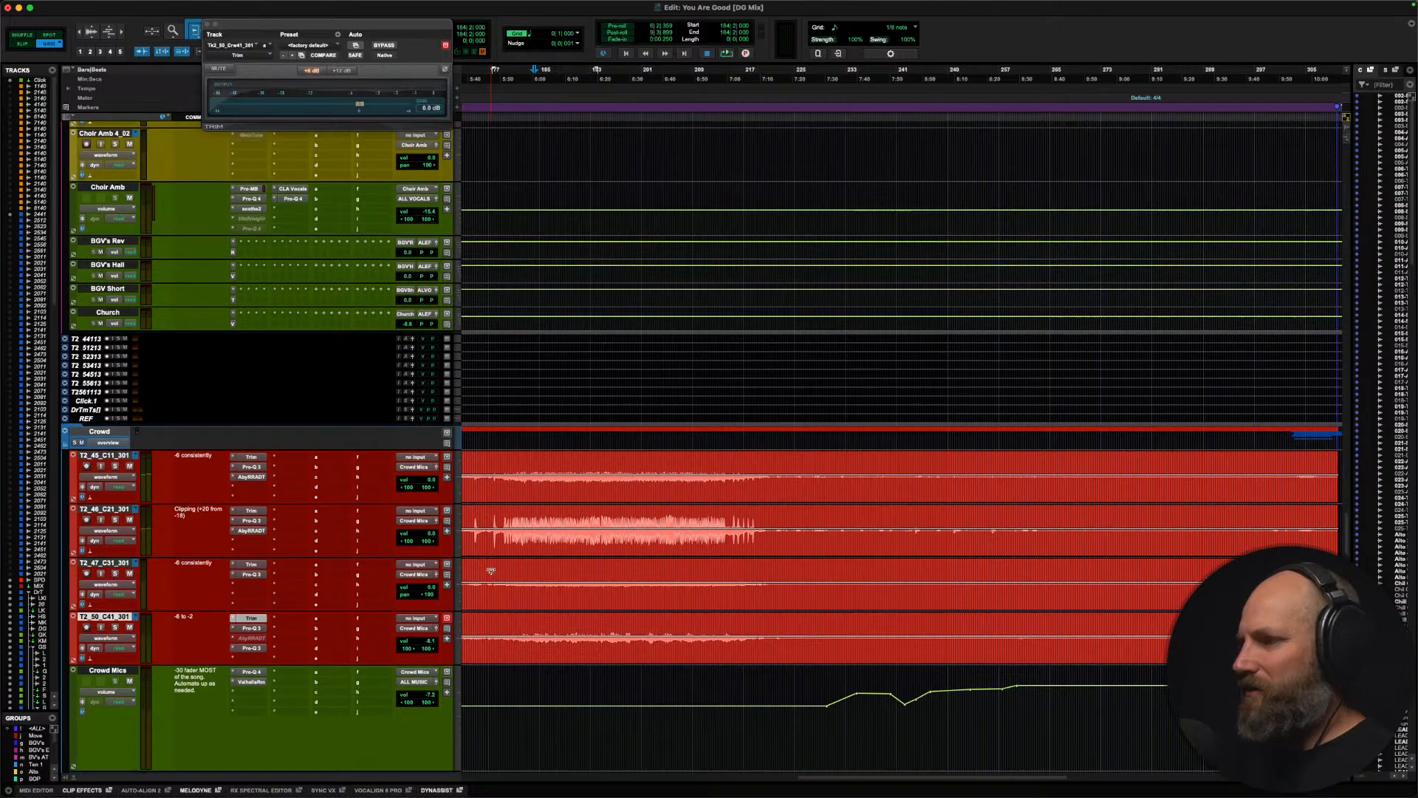
pyautogui.scroll(10, 490, 573)
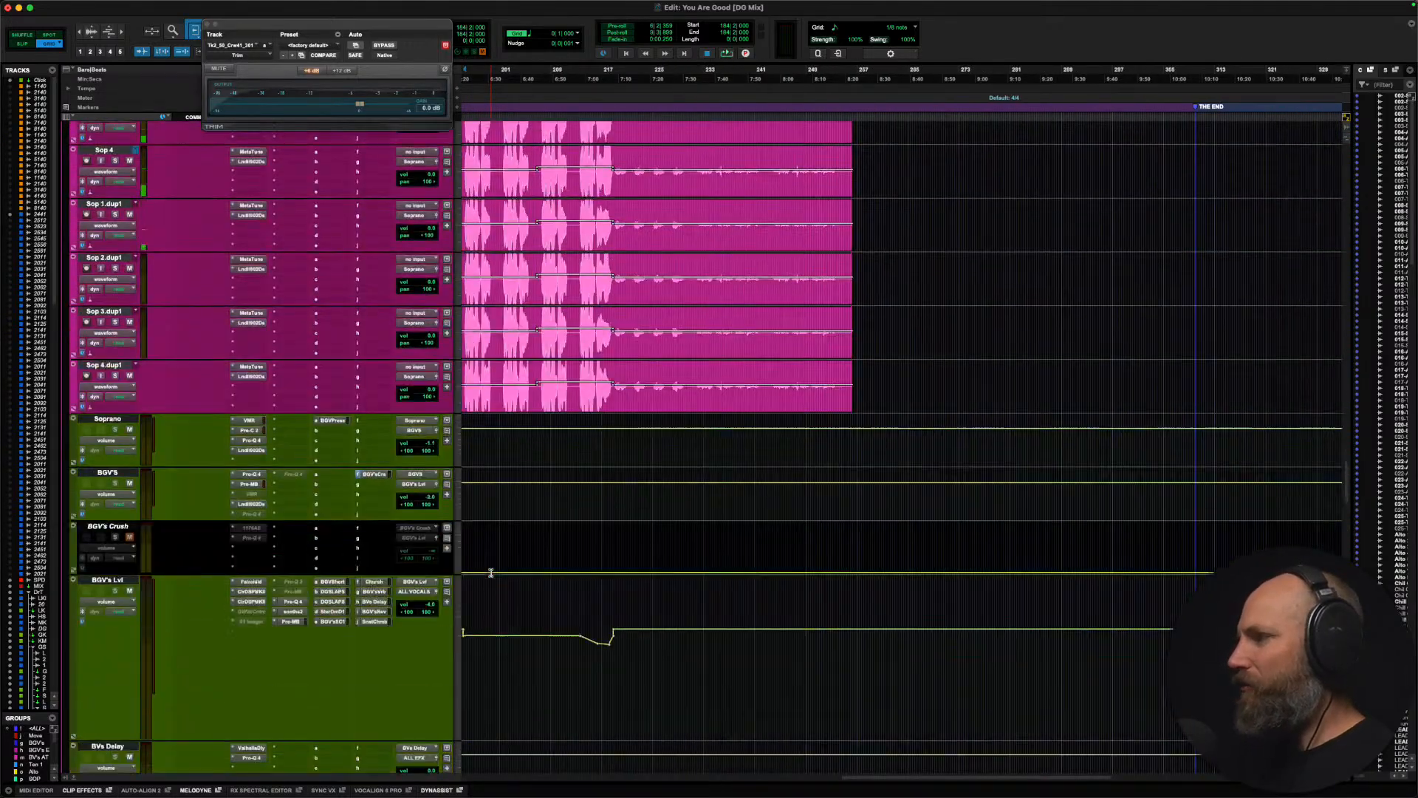
pyautogui.scroll(15, 491, 573)
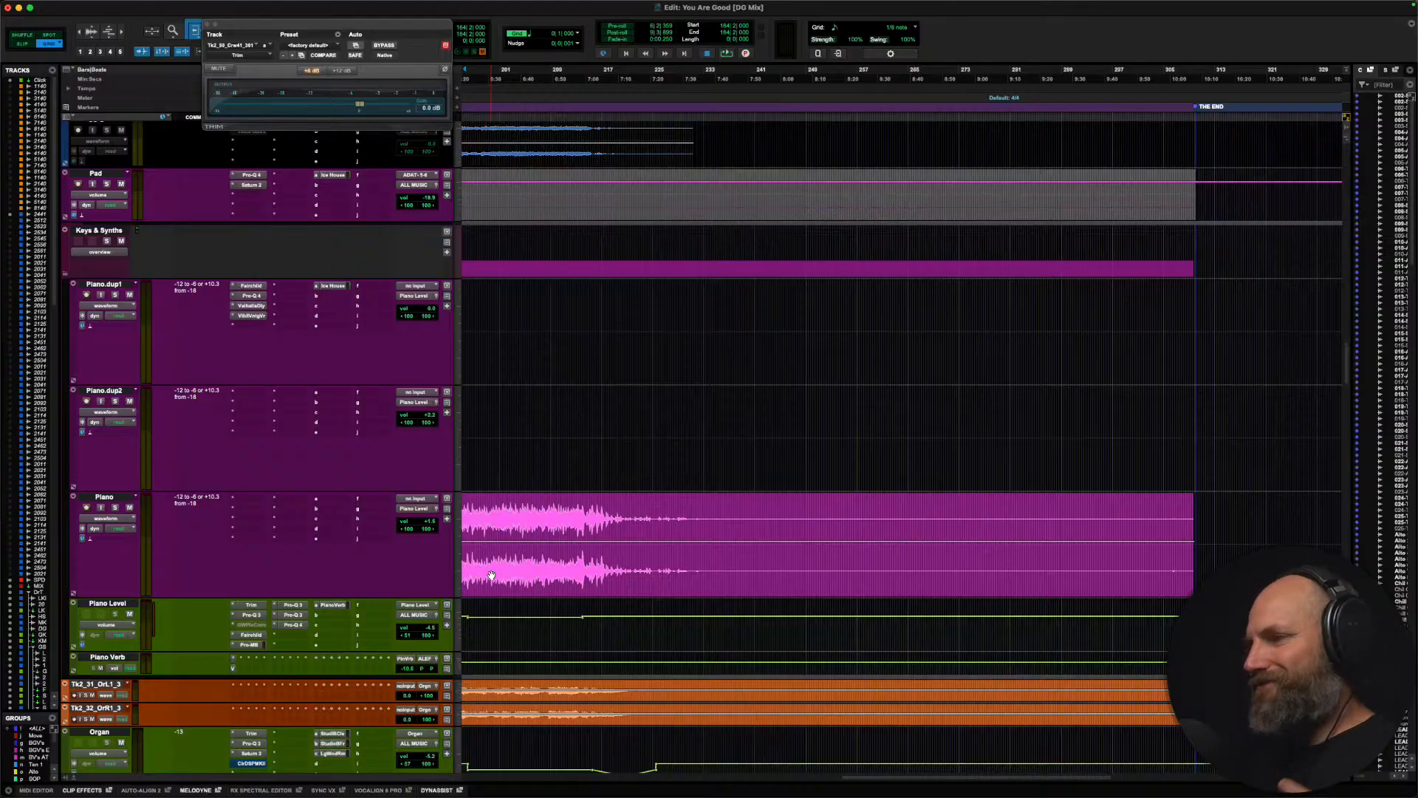
pyautogui.scroll(8, 490, 573)
pyautogui.scroll(20, 665, 502)
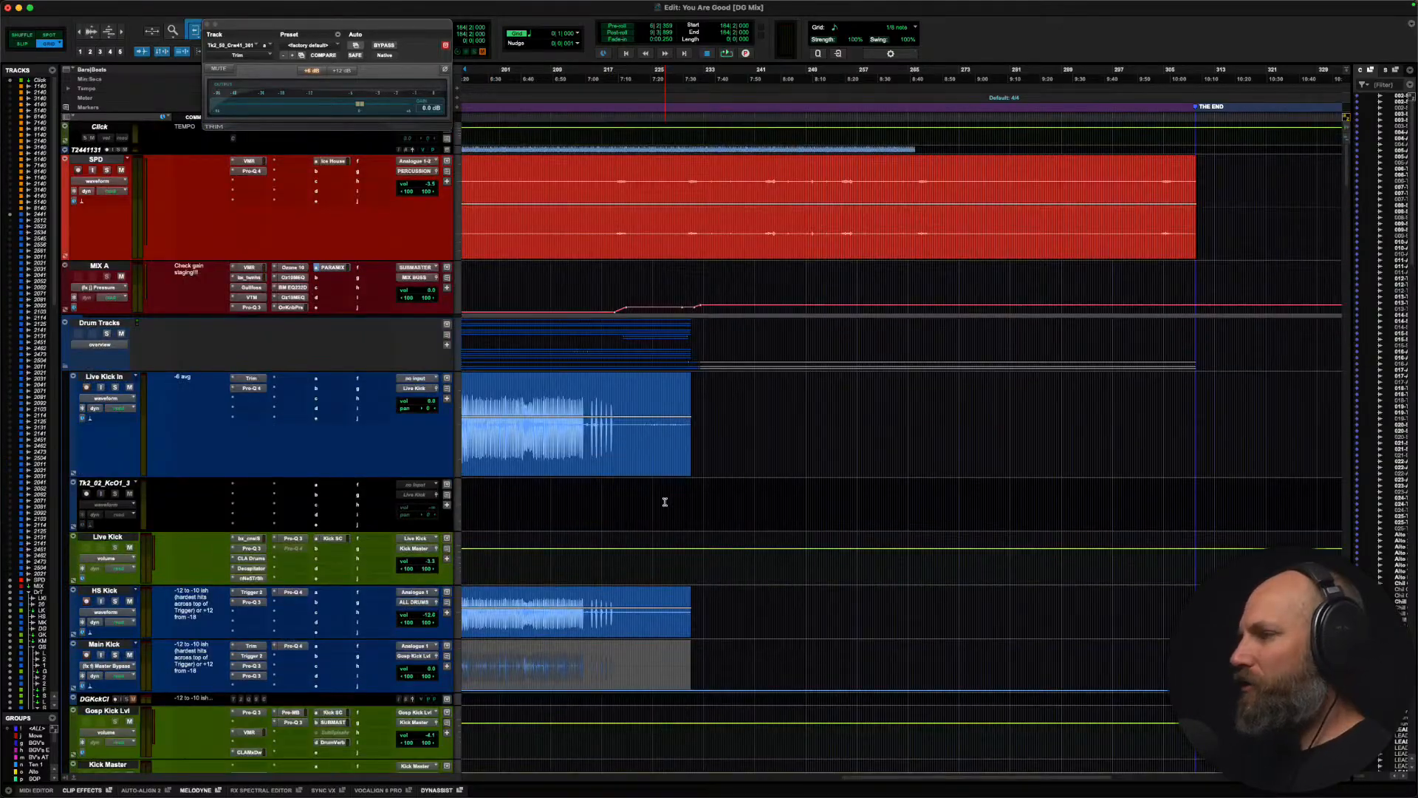
pyautogui.click(599, 285)
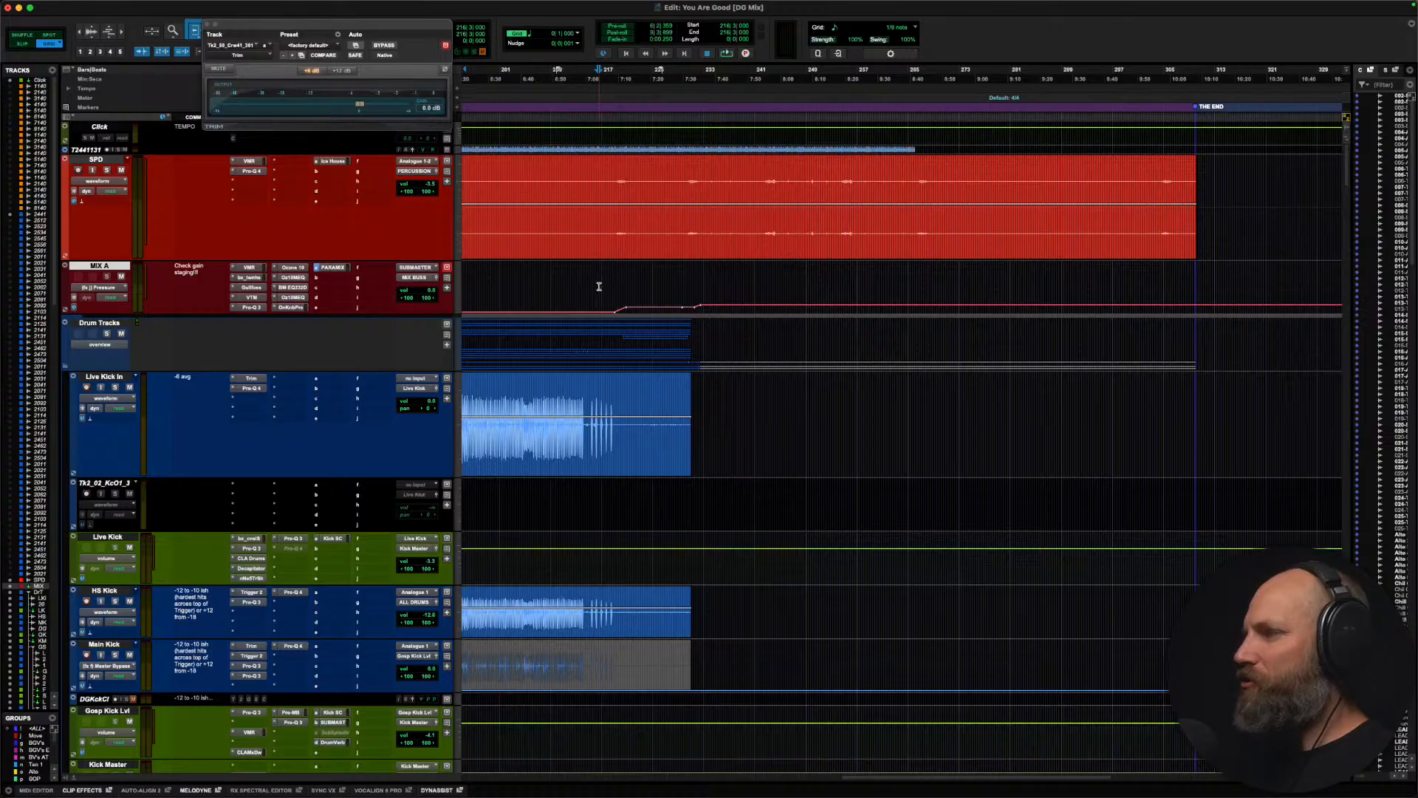
pyautogui.press('super+bracketleft')
pyautogui.press('super+bracketleft')
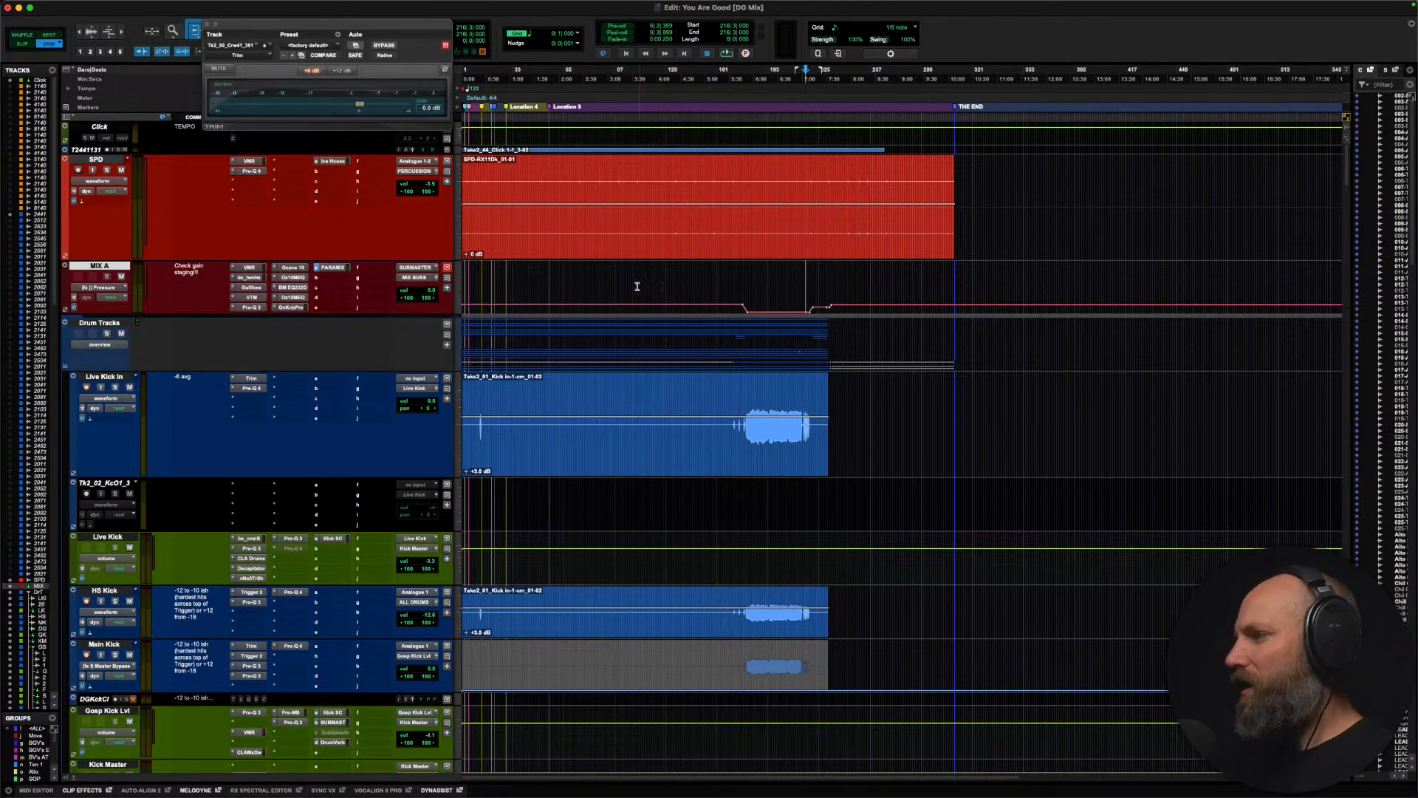
pyautogui.press('super+bracketright')
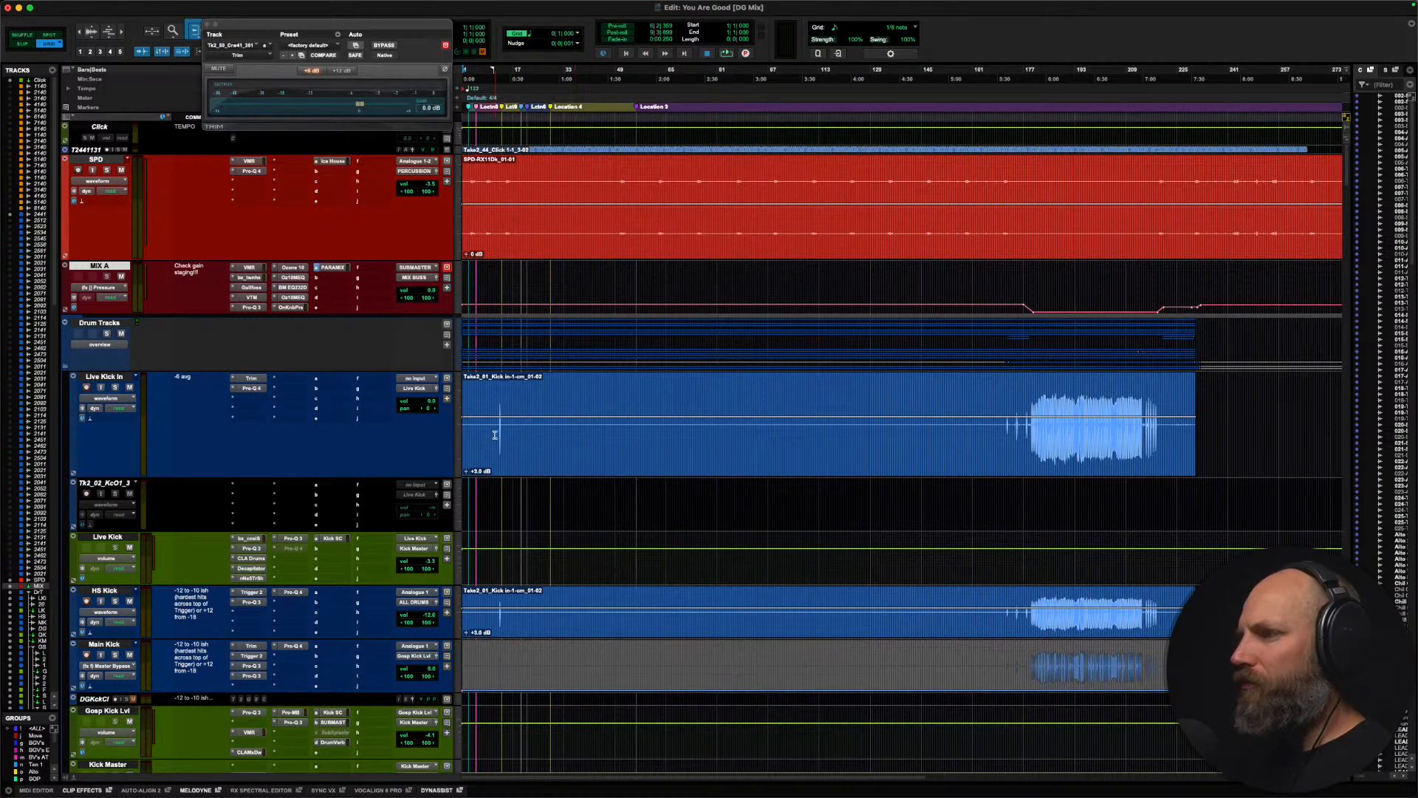
# Step: Play the opening from about bar 8 and look closely at the isolated early kick hit on Live Kick In
pyautogui.click(488, 403)
pyautogui.press('space')
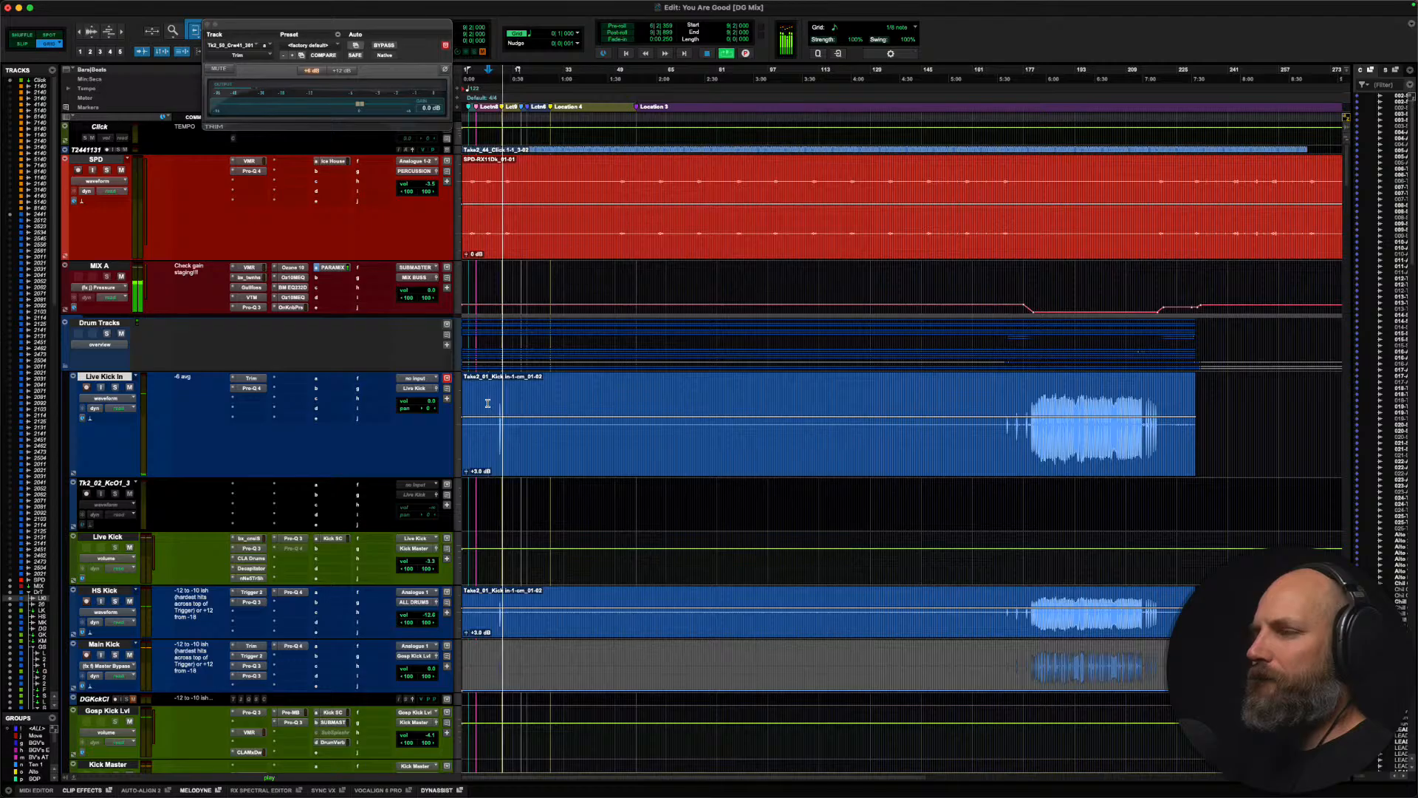
pyautogui.click(496, 404)
pyautogui.press('t')
pyautogui.press('t')
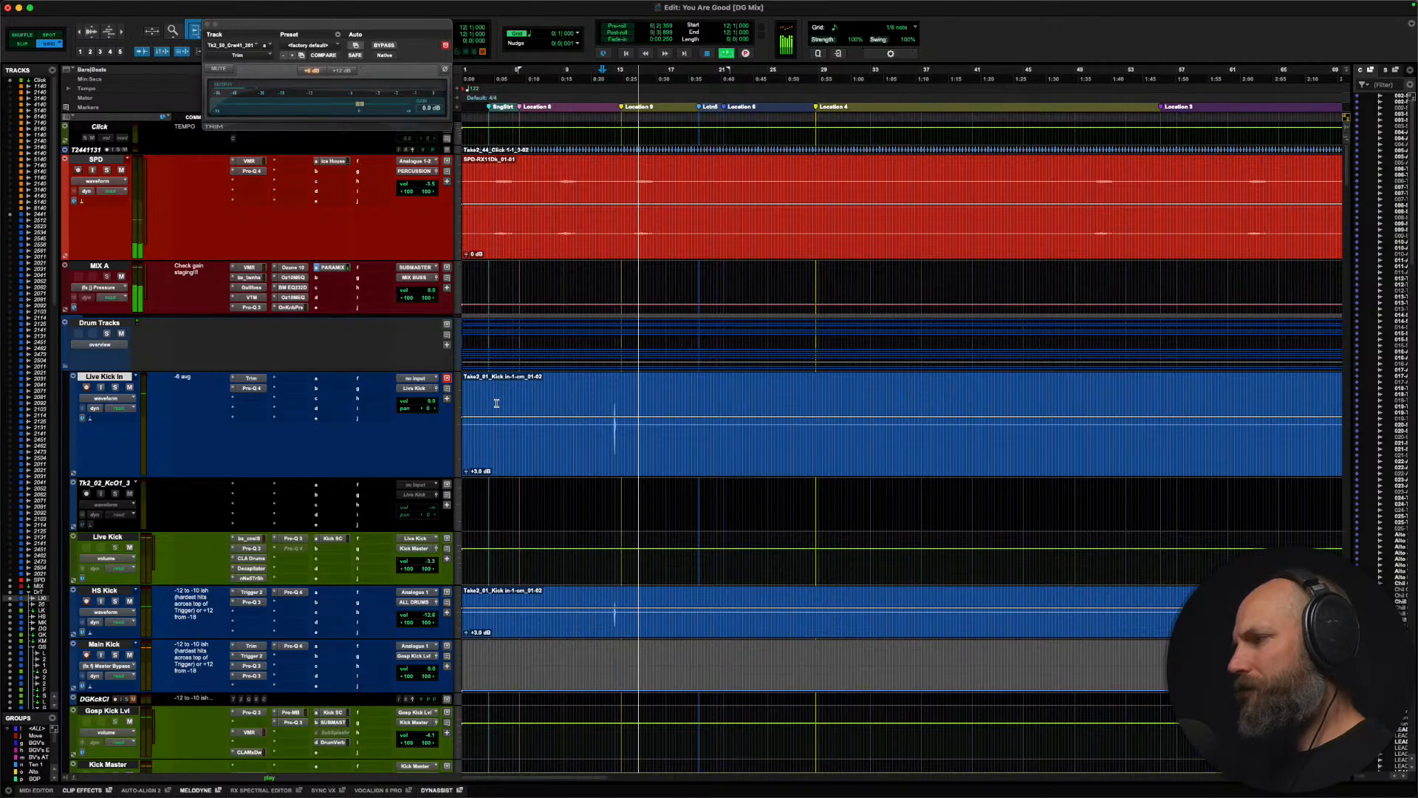
# Step: Lower the volume automation of HS Kick, Main Kick and Live Kick In slightly over the early hit at about bars 11 to 14
pyautogui.hotkey('ctrl', '-')
pyautogui.moveTo(591, 418); pyautogui.dragTo(638, 671)
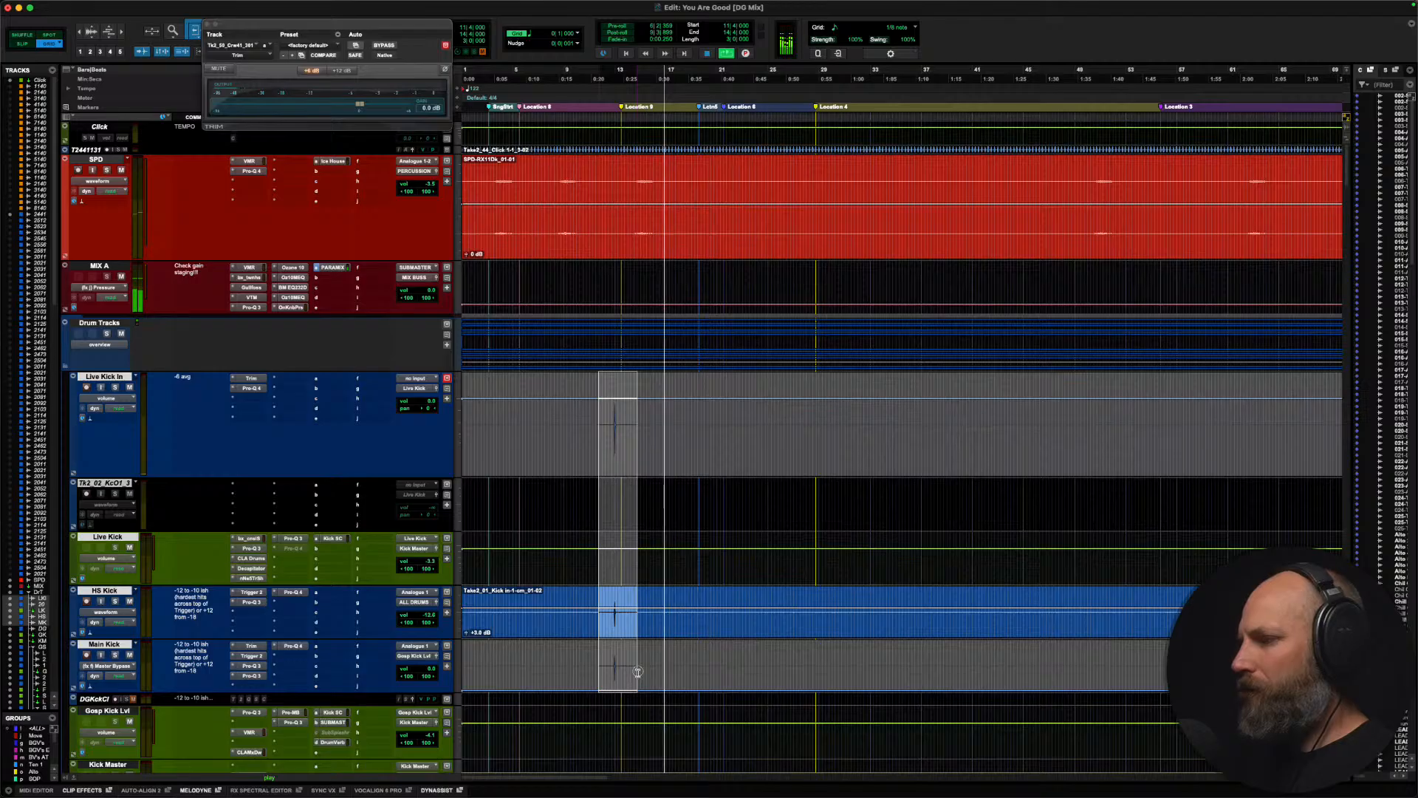
pyautogui.hotkey('ctrl', '-')
pyautogui.hotkey('ctrl', '-')
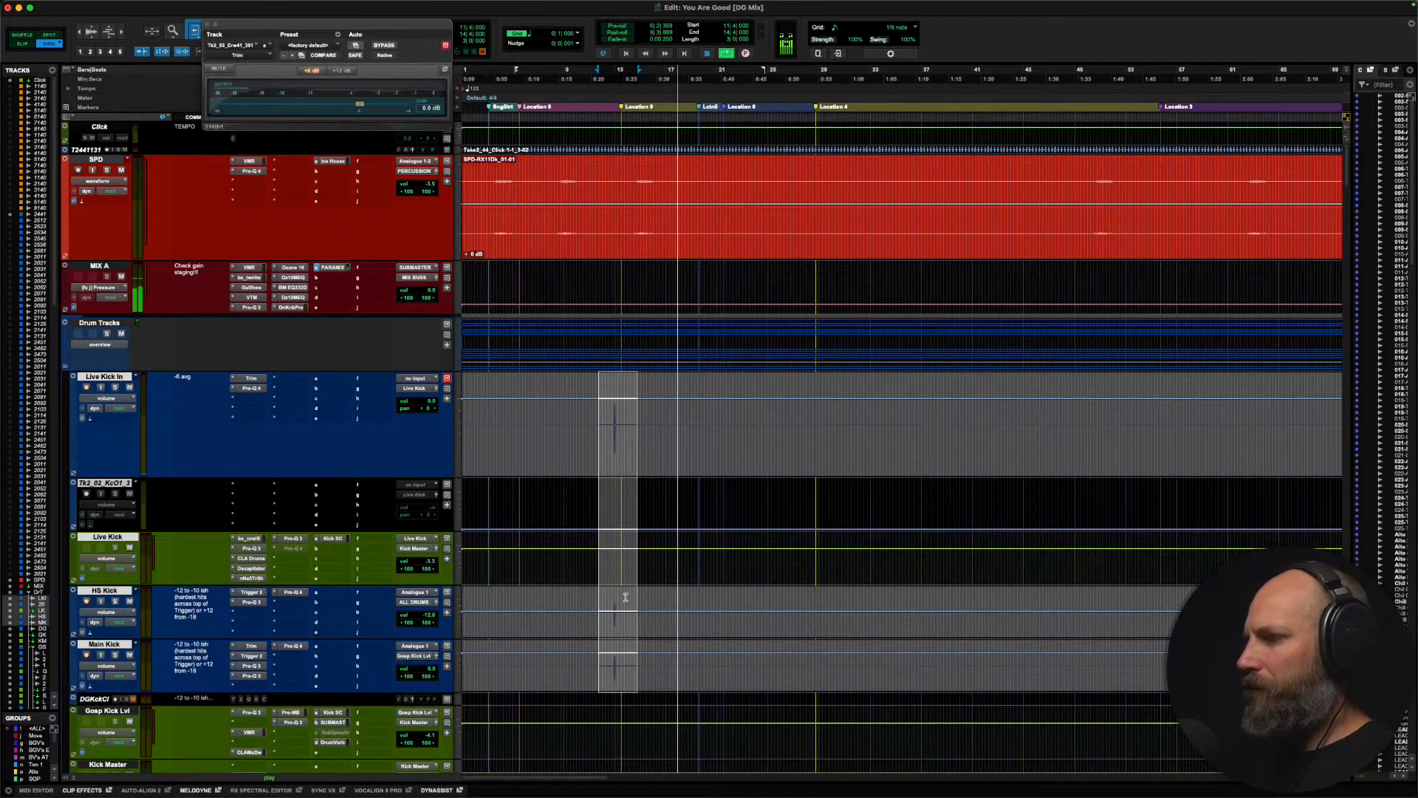
pyautogui.moveTo(625, 597); pyautogui.dragTo(619, 647)
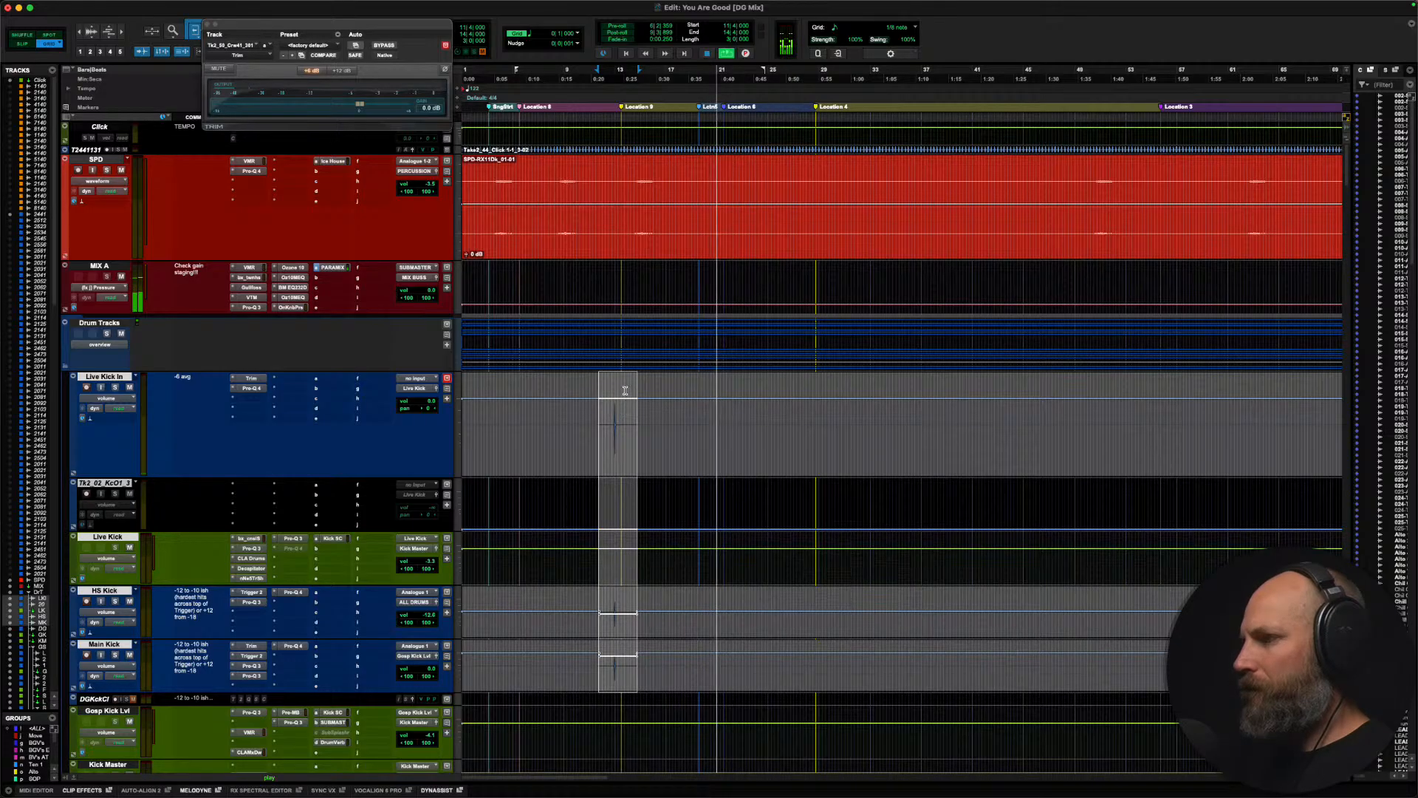
pyautogui.moveTo(624, 390); pyautogui.dragTo(622, 393)
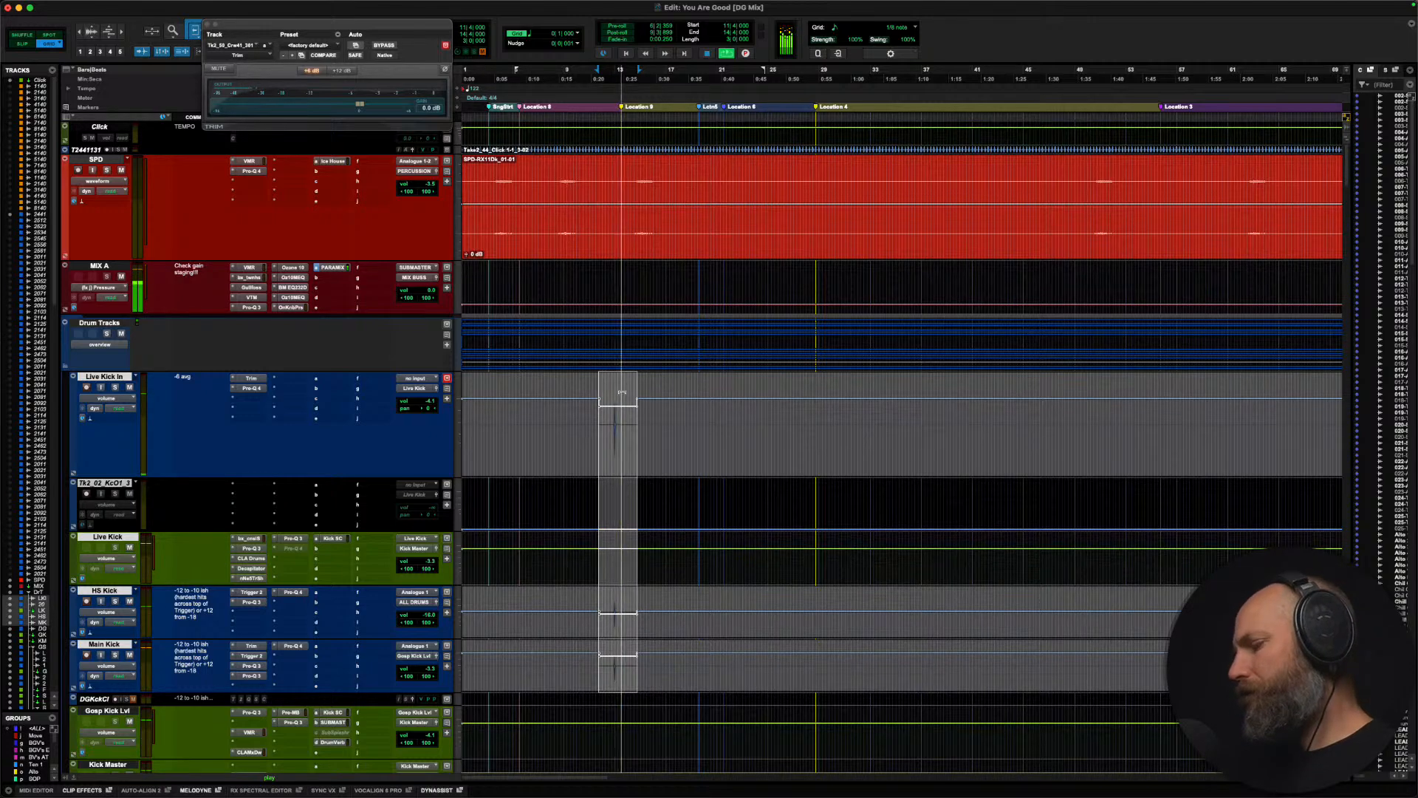
# Step: Audition the song from about bar 36 and enlarge the waveform display to inspect the overhead and bass tracks
pyautogui.click(675, 420)
pyautogui.press('super+bracketleft')
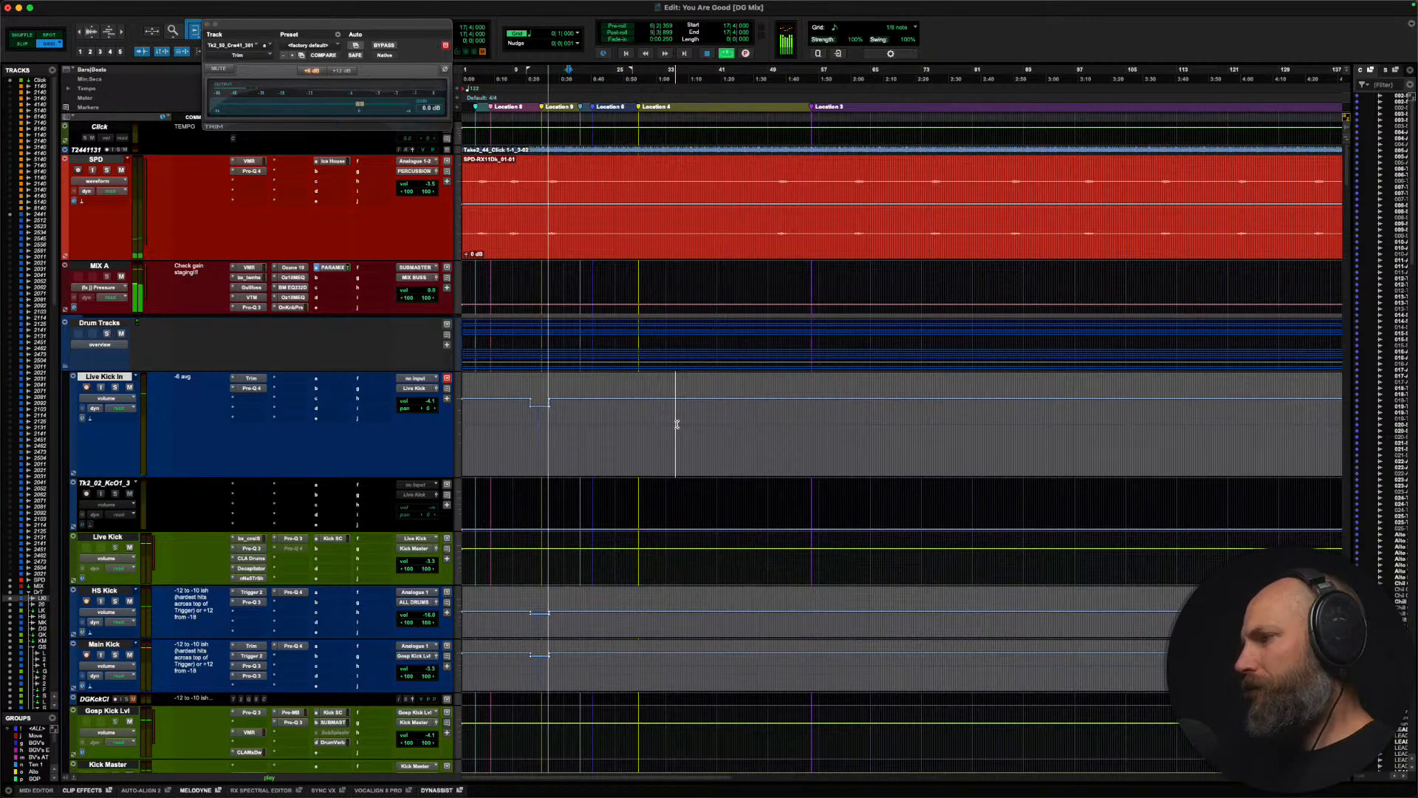
pyautogui.press('super+bracketleft')
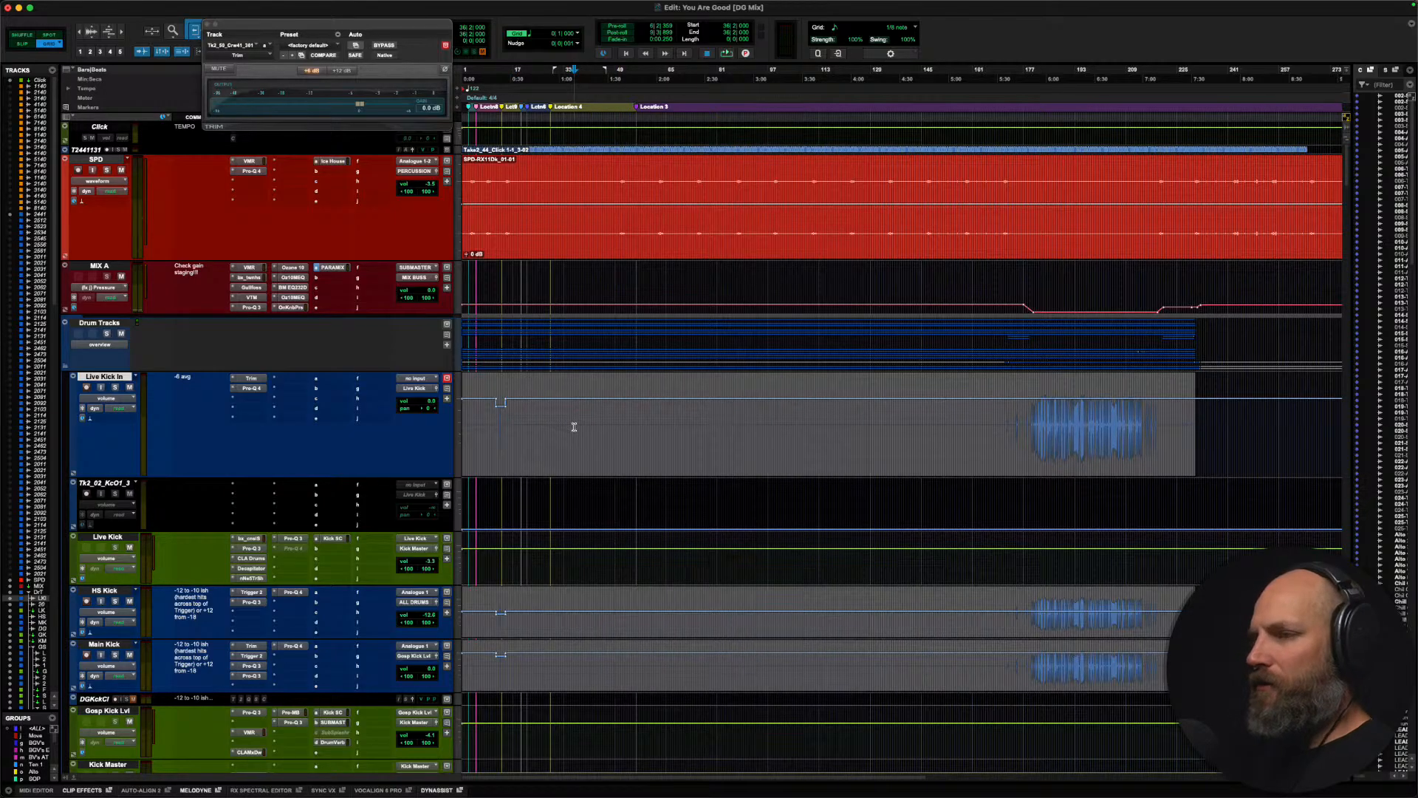
pyautogui.press('space')
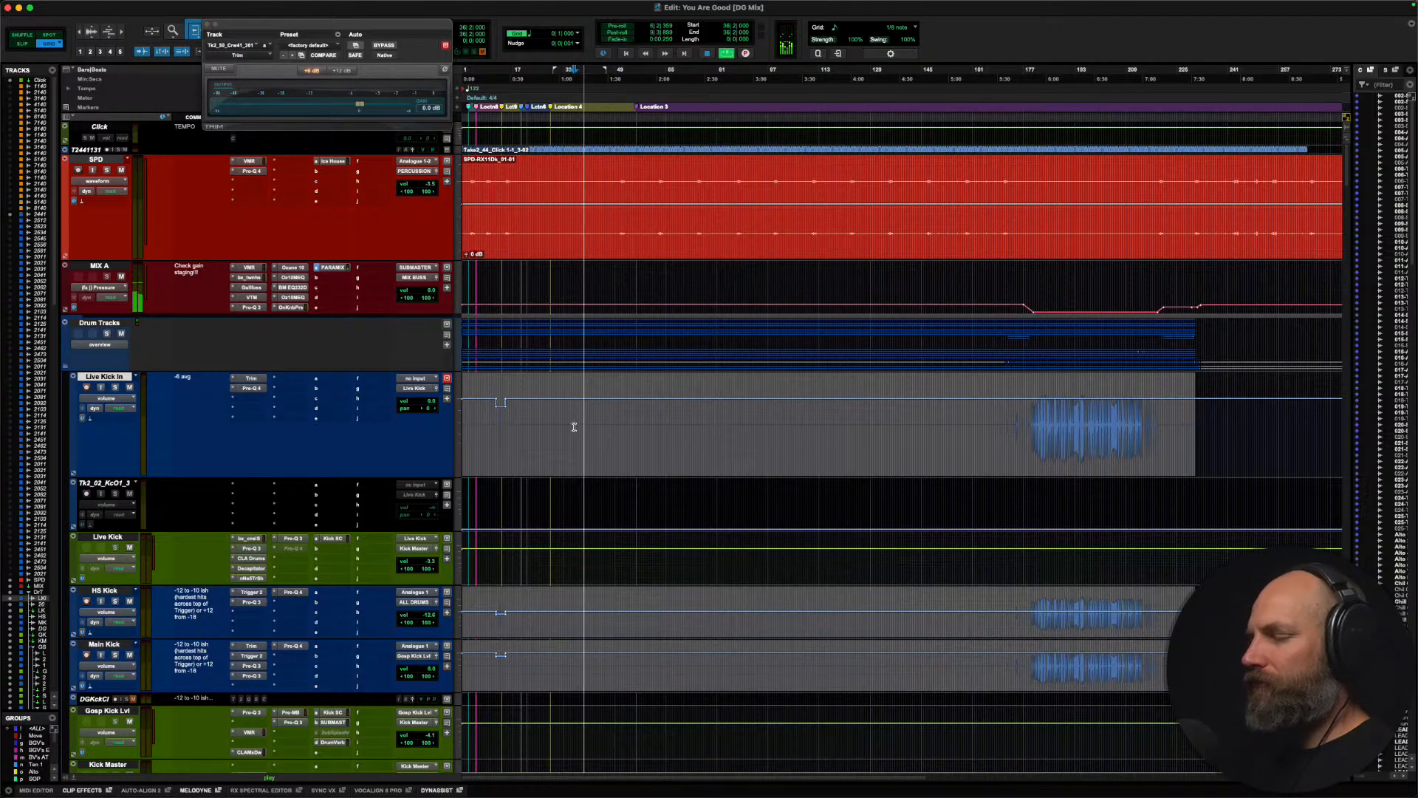
pyautogui.scroll(-15, 574, 427)
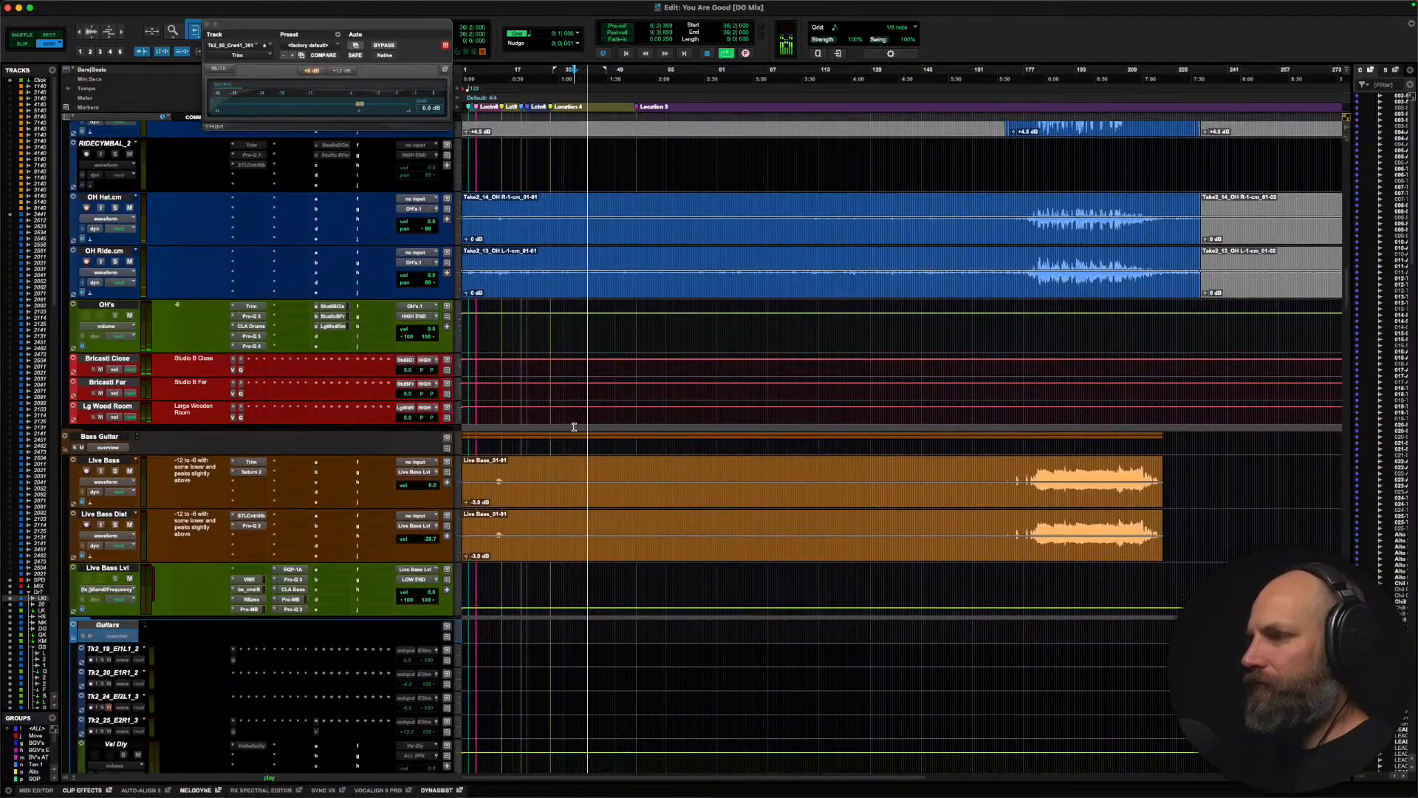
pyautogui.press('super+alt+bracketright')
pyautogui.press('super+alt+bracketright')
pyautogui.press('super+alt+bracketright')
pyautogui.press('super+alt+bracketright')
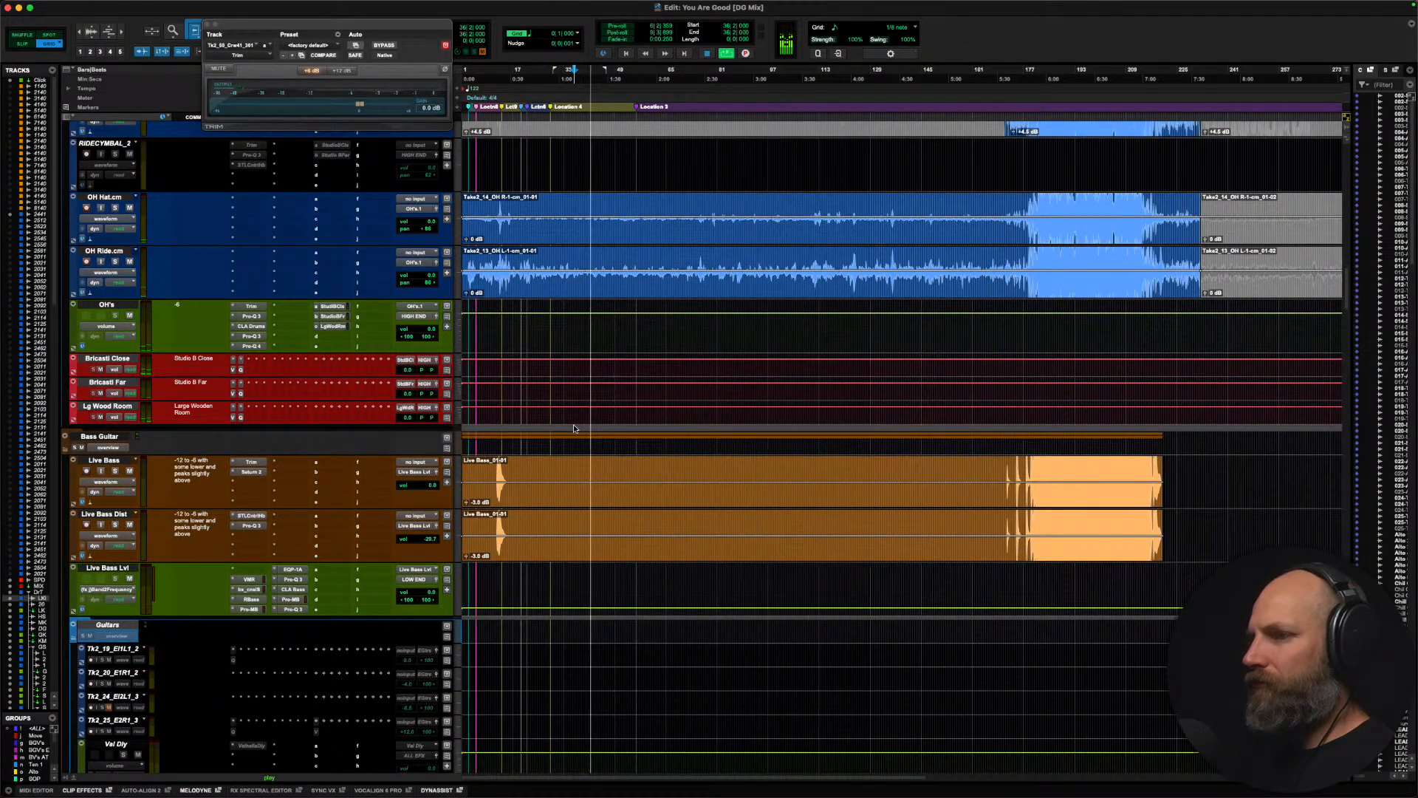
pyautogui.press('space')
# Step: Switch to the song's note in Notes and add "Audiosuite EQ/Multiband compression Tumi's ld mic noises" as the first checklist item
pyautogui.scroll(8, 528, 368)
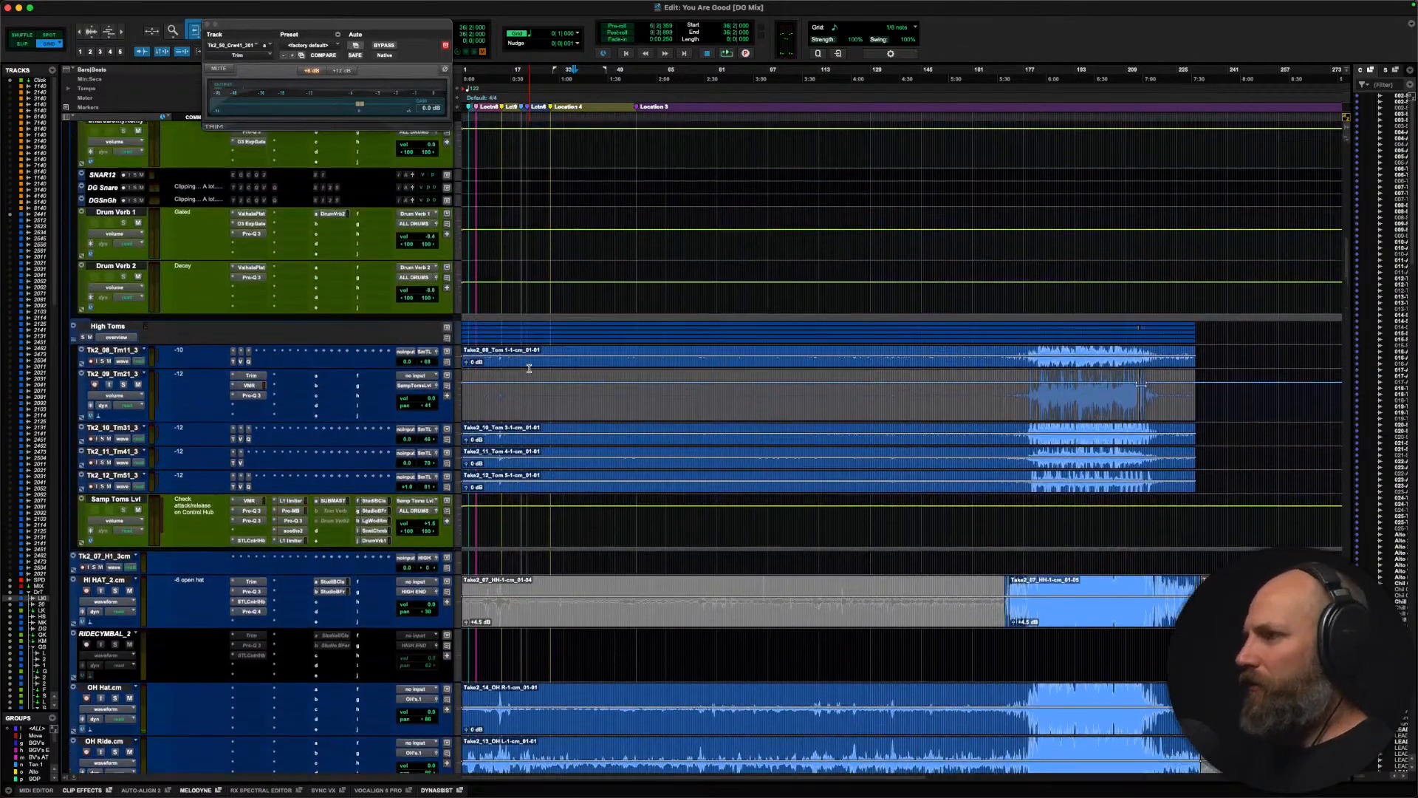
pyautogui.scroll(5, 529, 368)
pyautogui.press('super+Tab')
pyautogui.press('super+Tab')
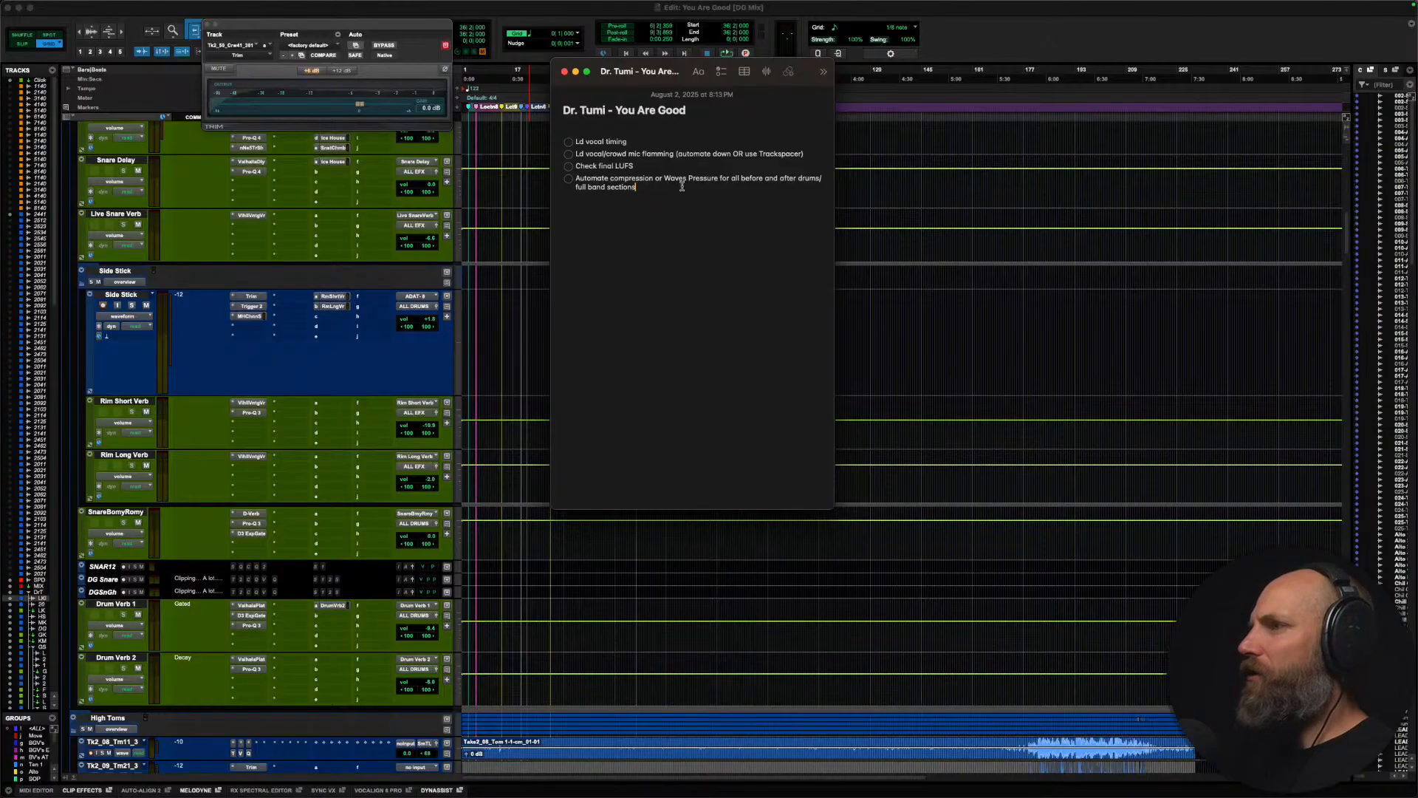
pyautogui.press('Return')
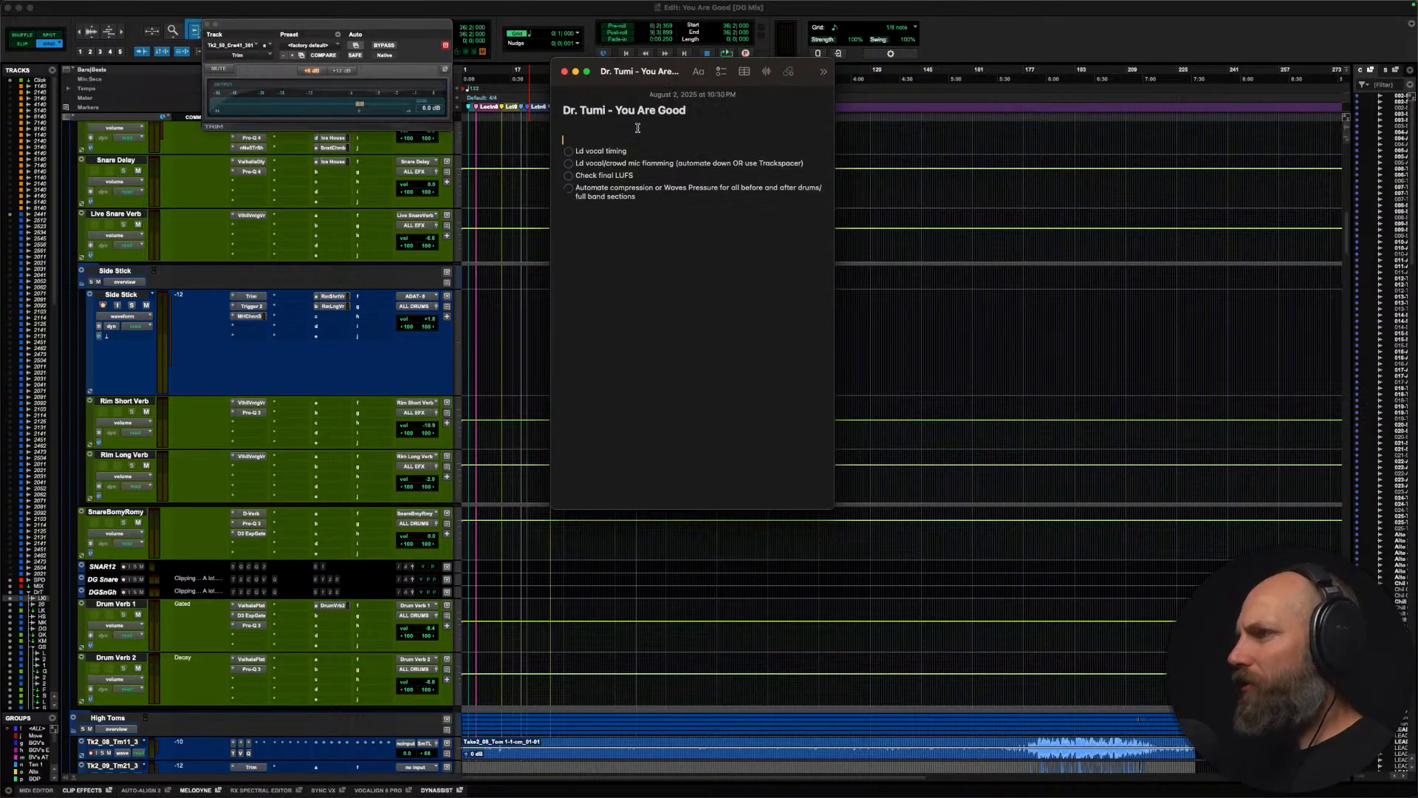
pyautogui.press('super+shift+l')
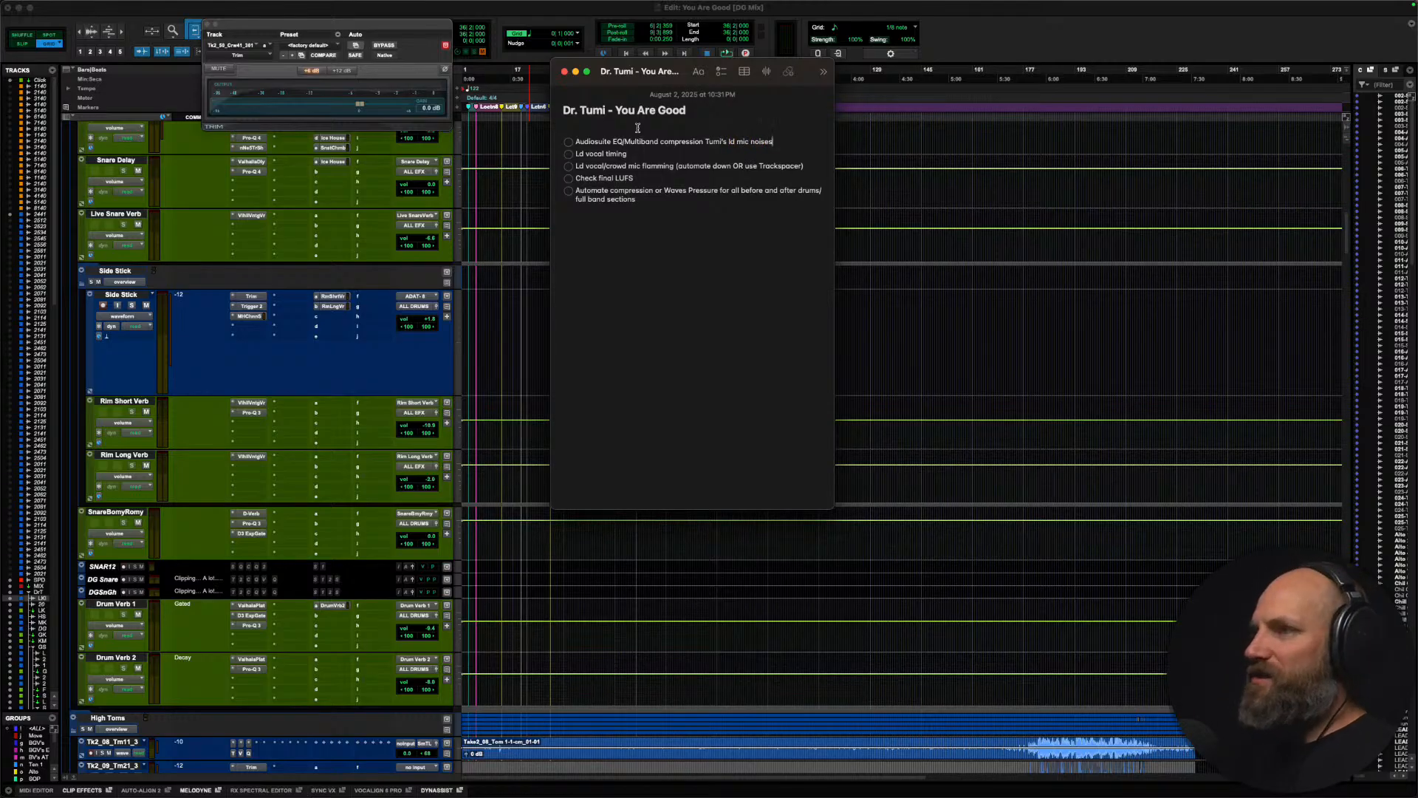
# Step: Switch back to Pro Tools, close the Trim plug-in window and show MIX A and the kick tracks over the whole song
pyautogui.press('super+Tab')
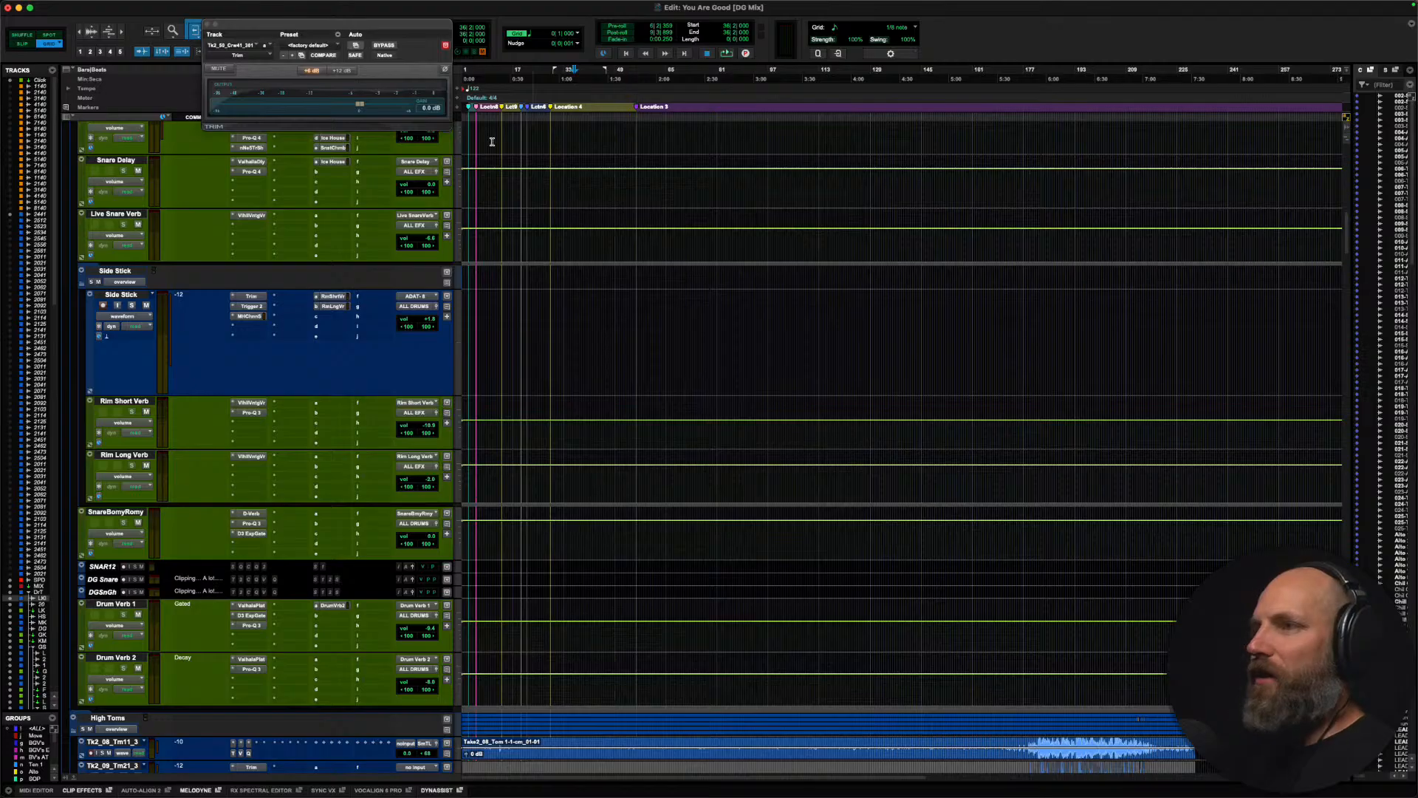
pyautogui.click(207, 25)
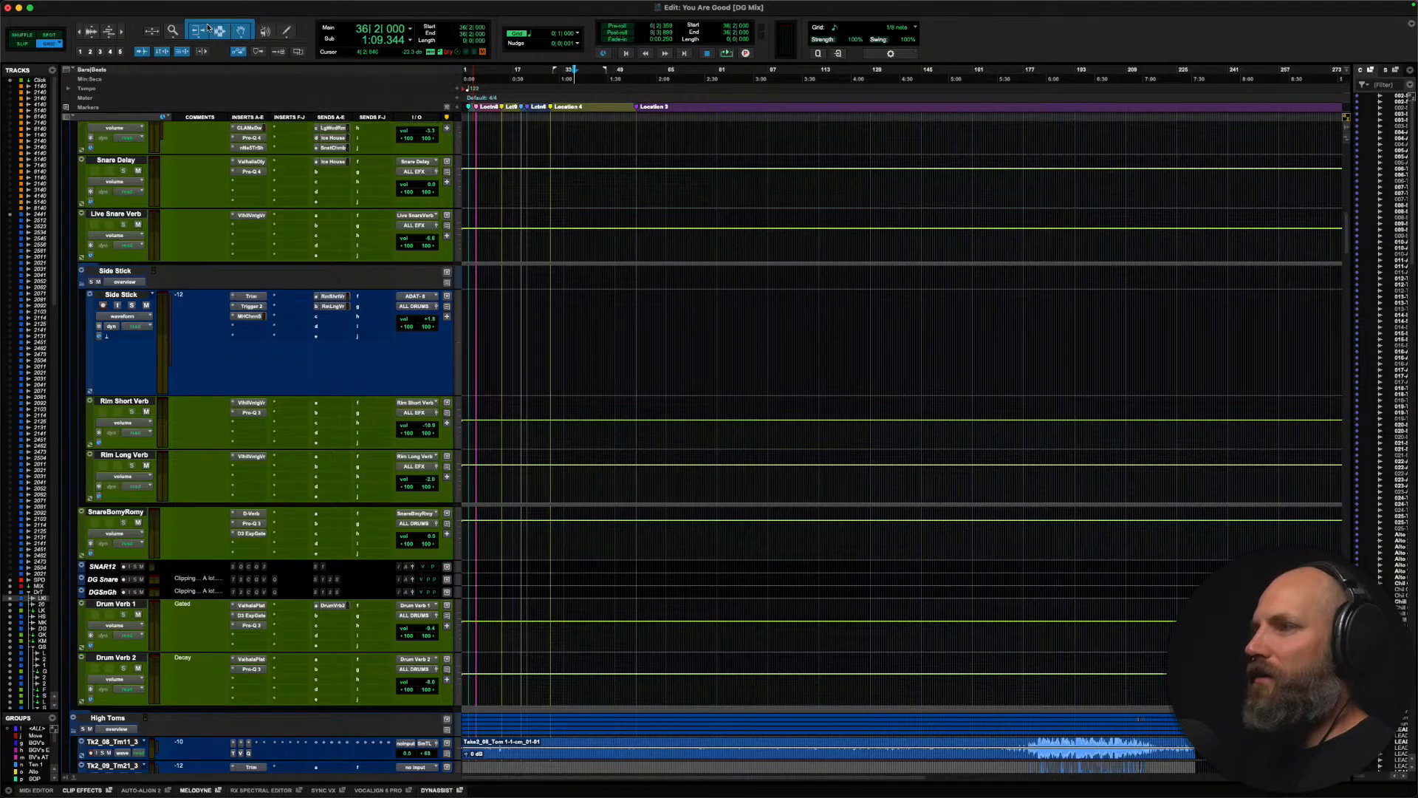
pyautogui.scroll(15, 536, 363)
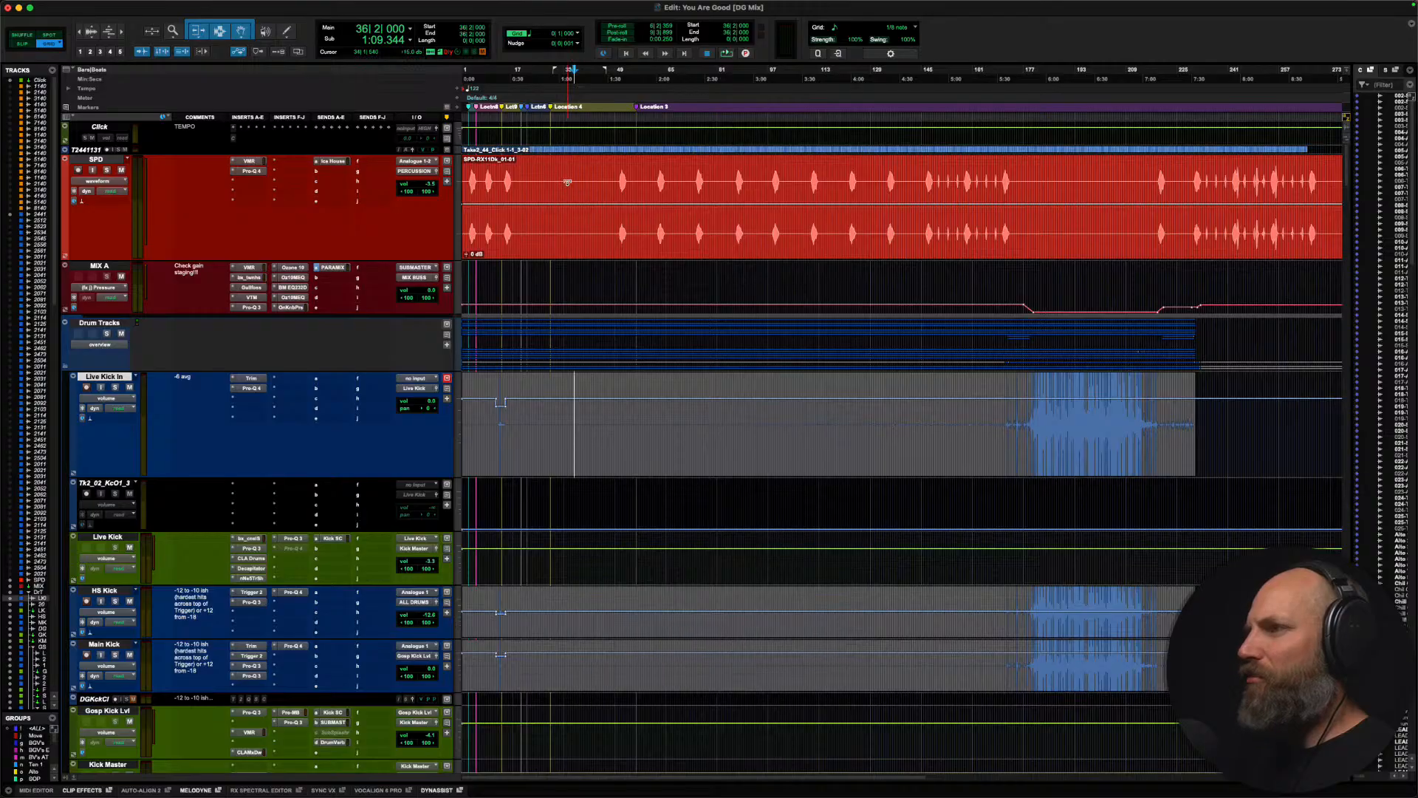
pyautogui.press('super+bracketleft')
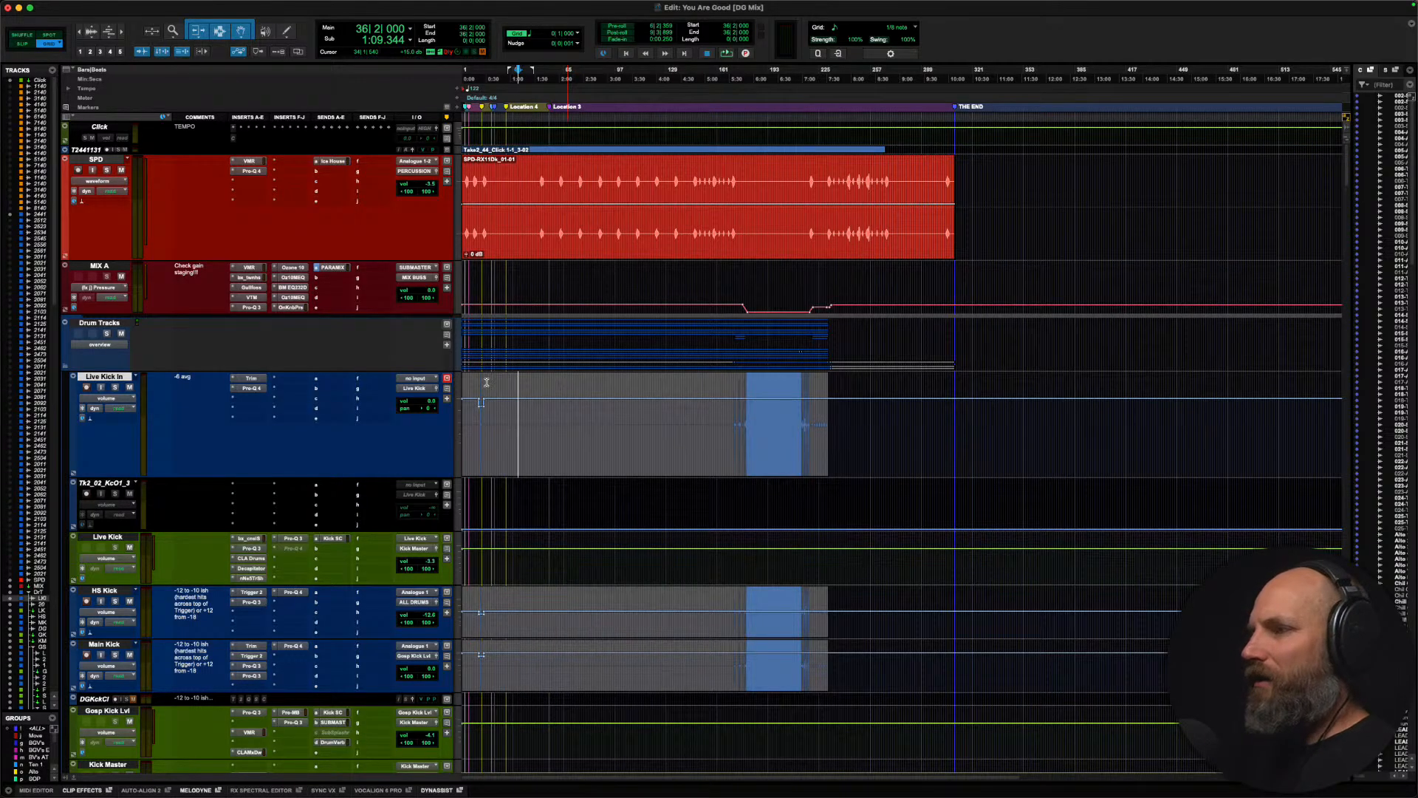
# Step: Open FabFilter Pro-Q 4 as an AudioSuite process and move its window clear of the rest of the timeline
pyautogui.moveTo(344, 2)
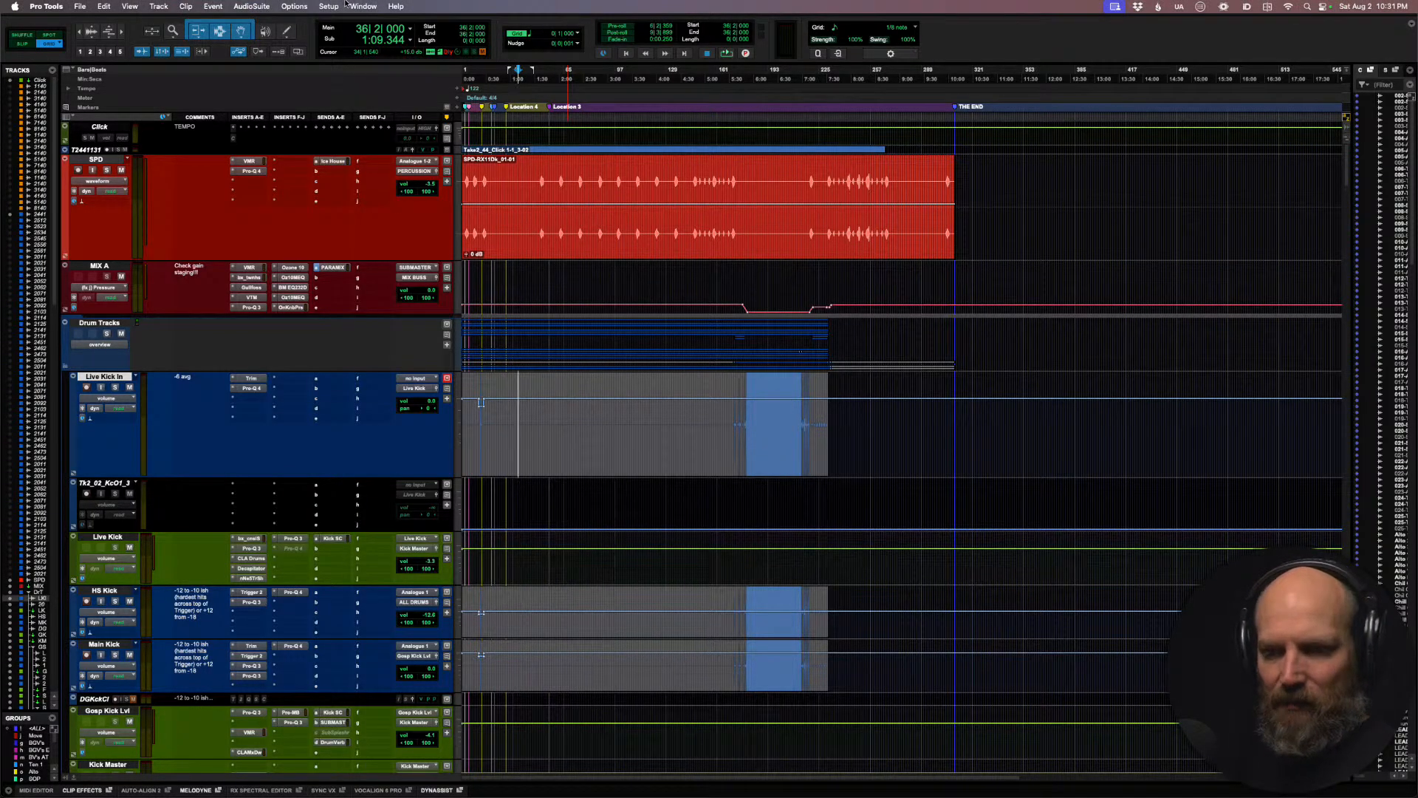
pyautogui.click(251, 7)
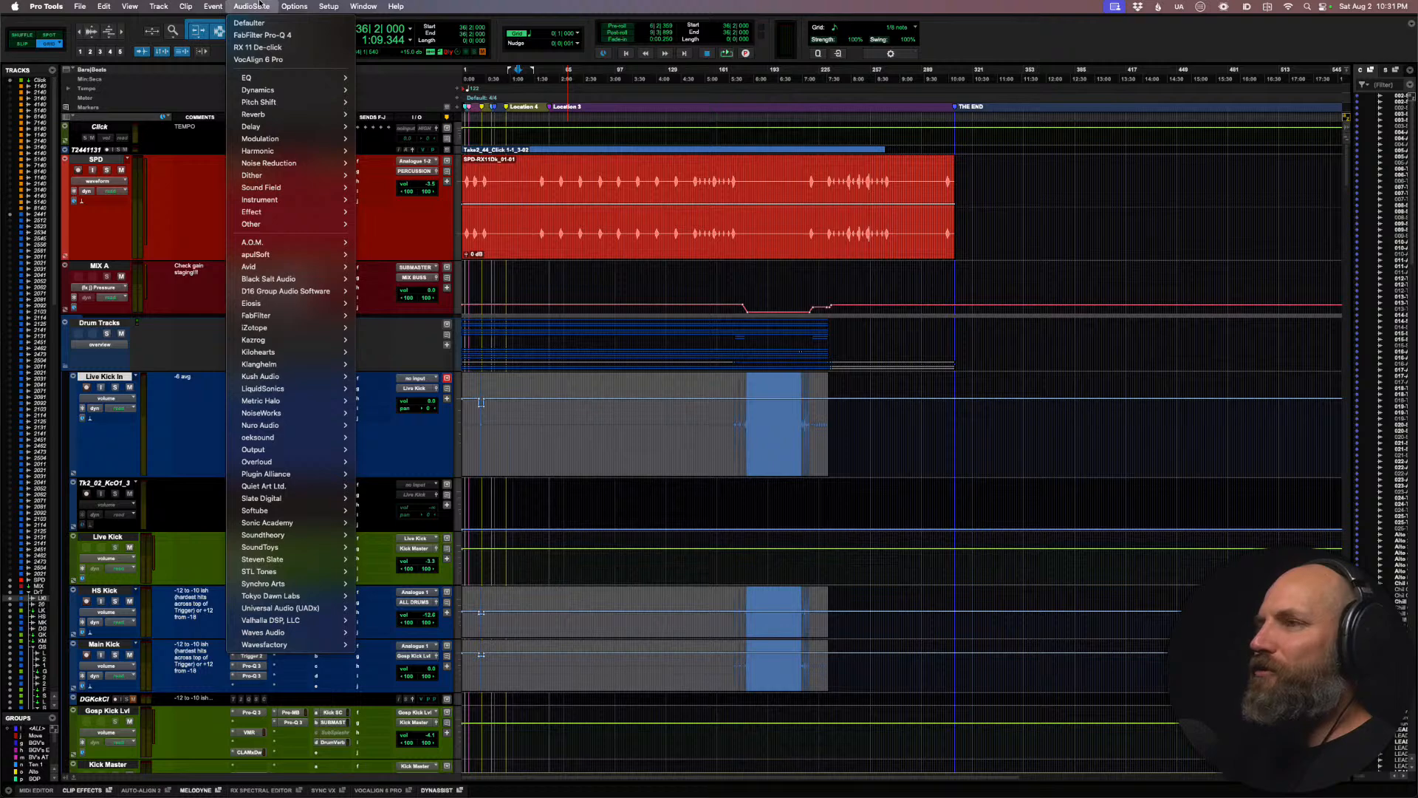
pyautogui.click(262, 35)
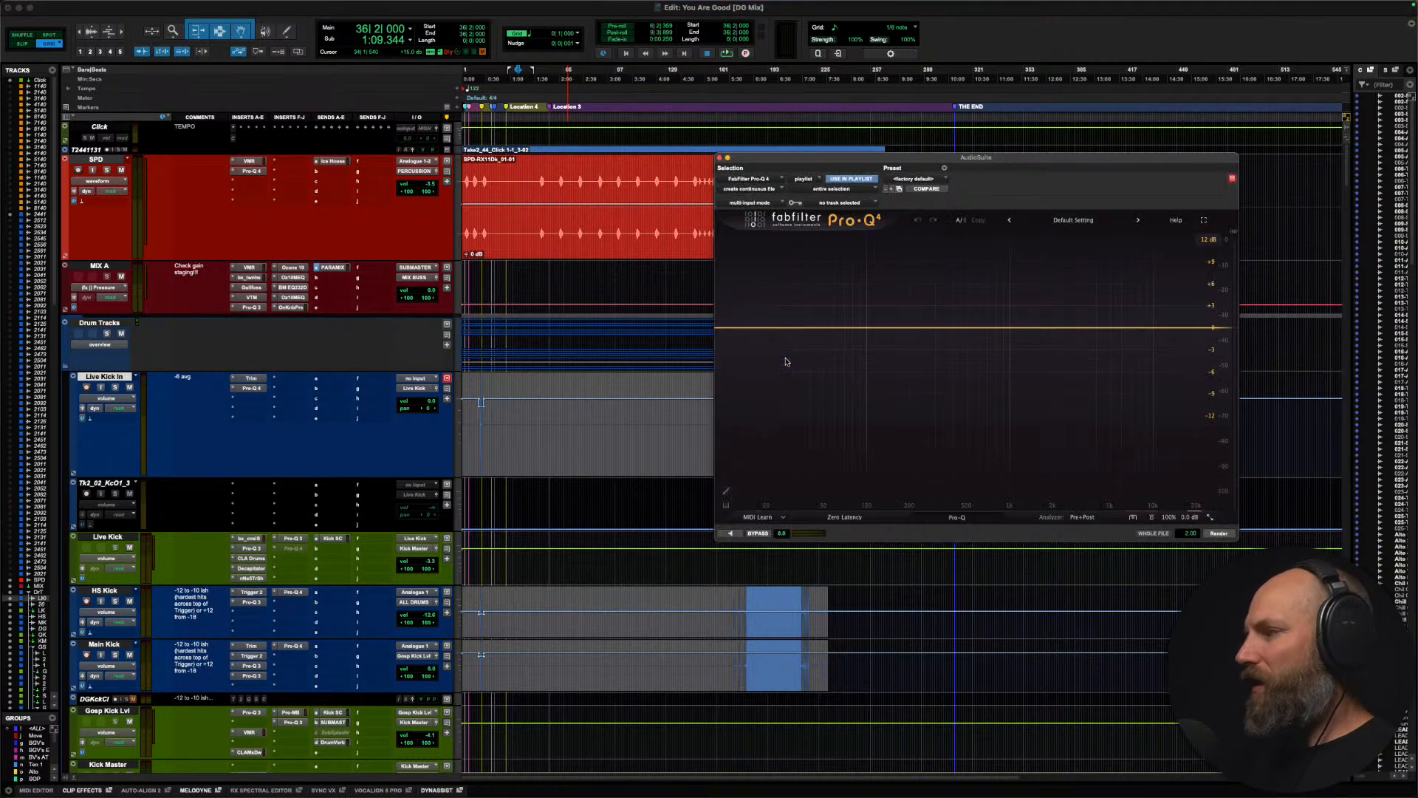
pyautogui.moveTo(793, 159); pyautogui.dragTo(641, 181)
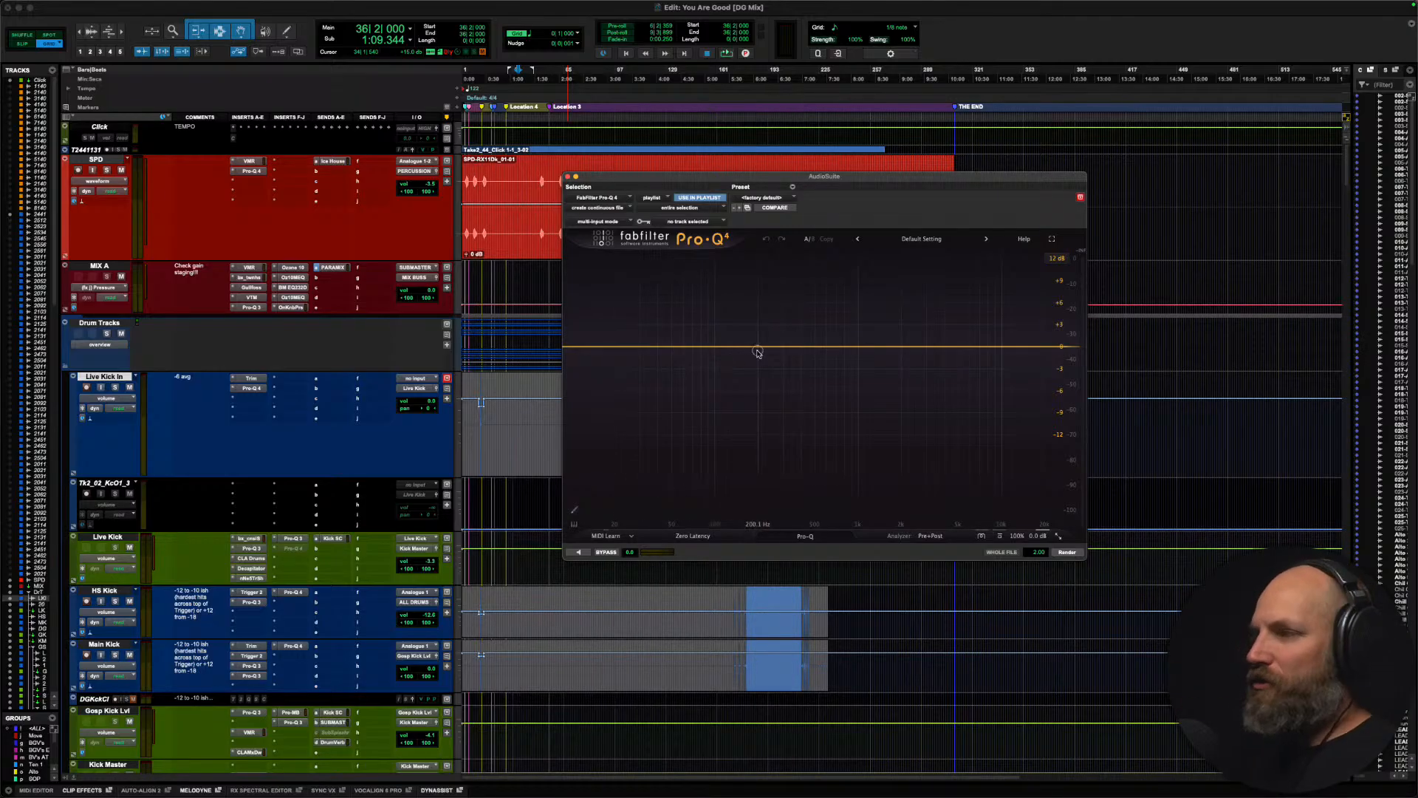
# Step: Try a gentle low-frequency bell cut and a steep-edged low cut in Pro-Q 4, and undo both bands
pyautogui.moveTo(754, 348); pyautogui.dragTo(726, 360)
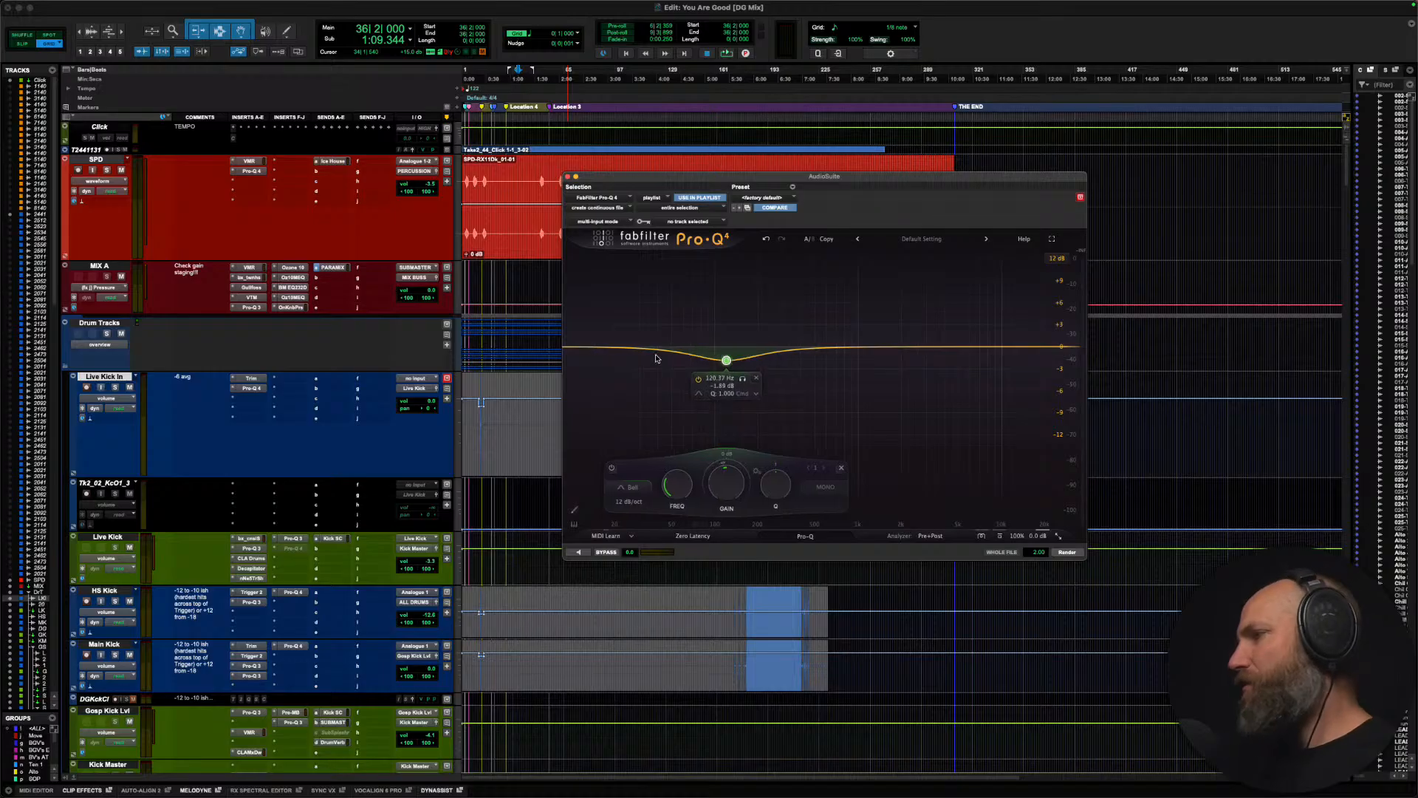
pyautogui.moveTo(584, 348); pyautogui.dragTo(767, 343)
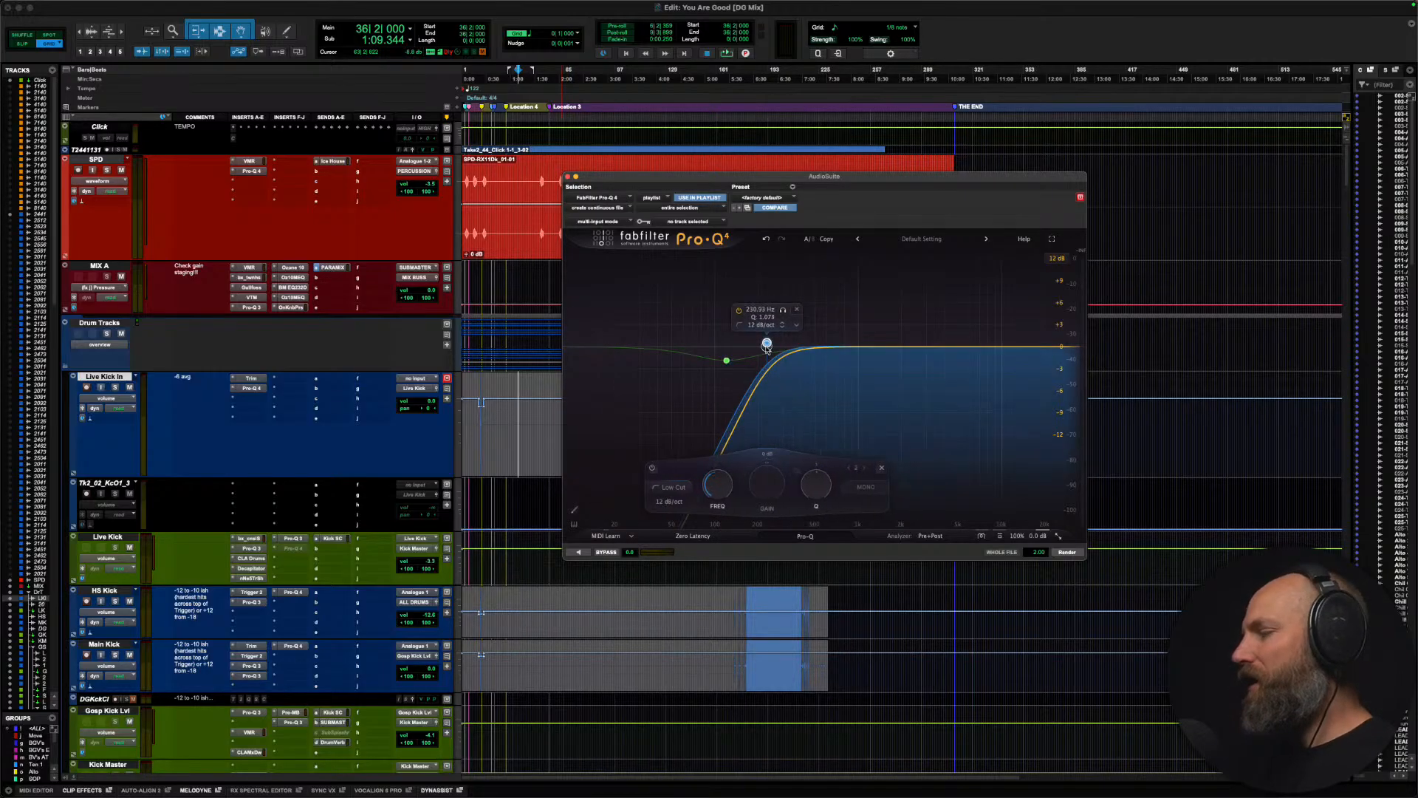
pyautogui.click(768, 240)
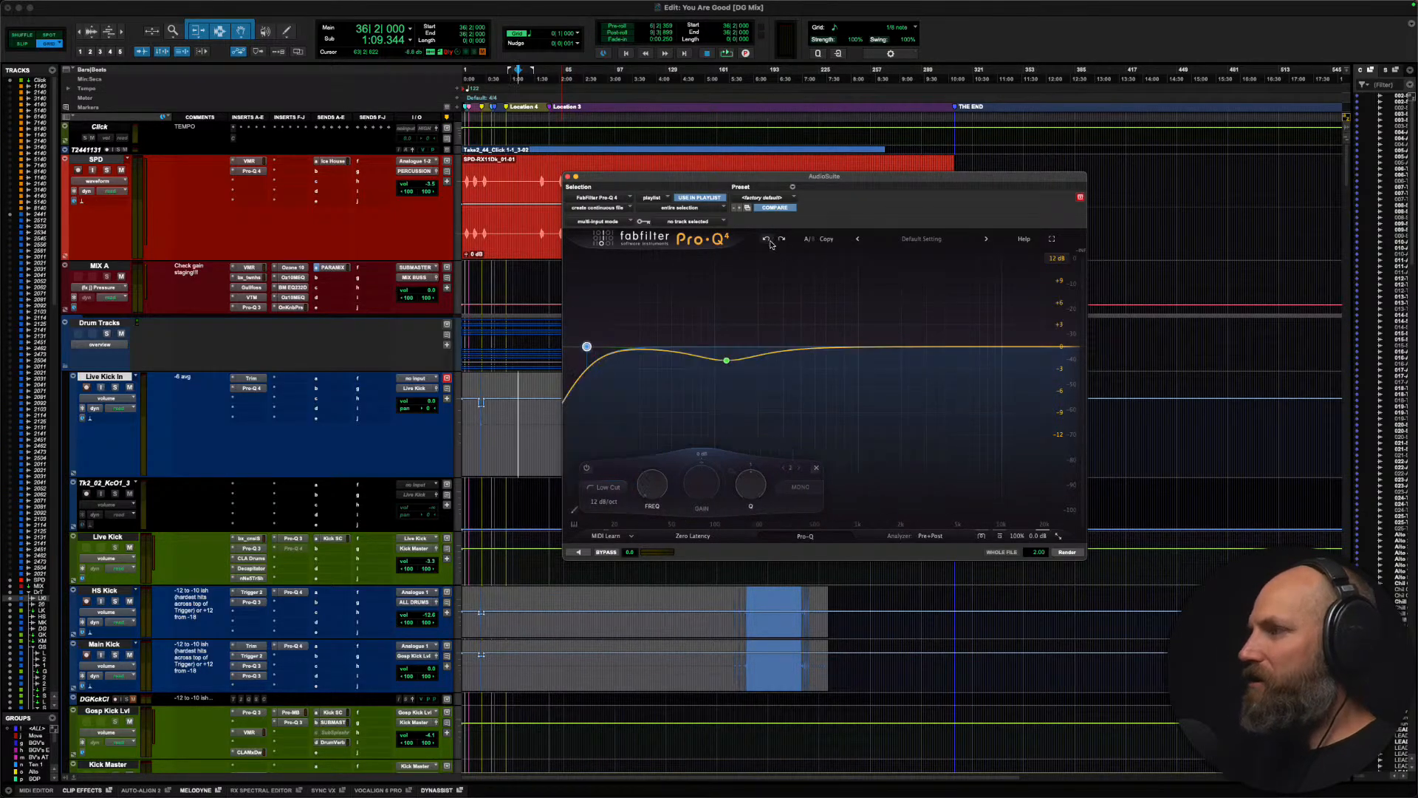
pyautogui.click(768, 239)
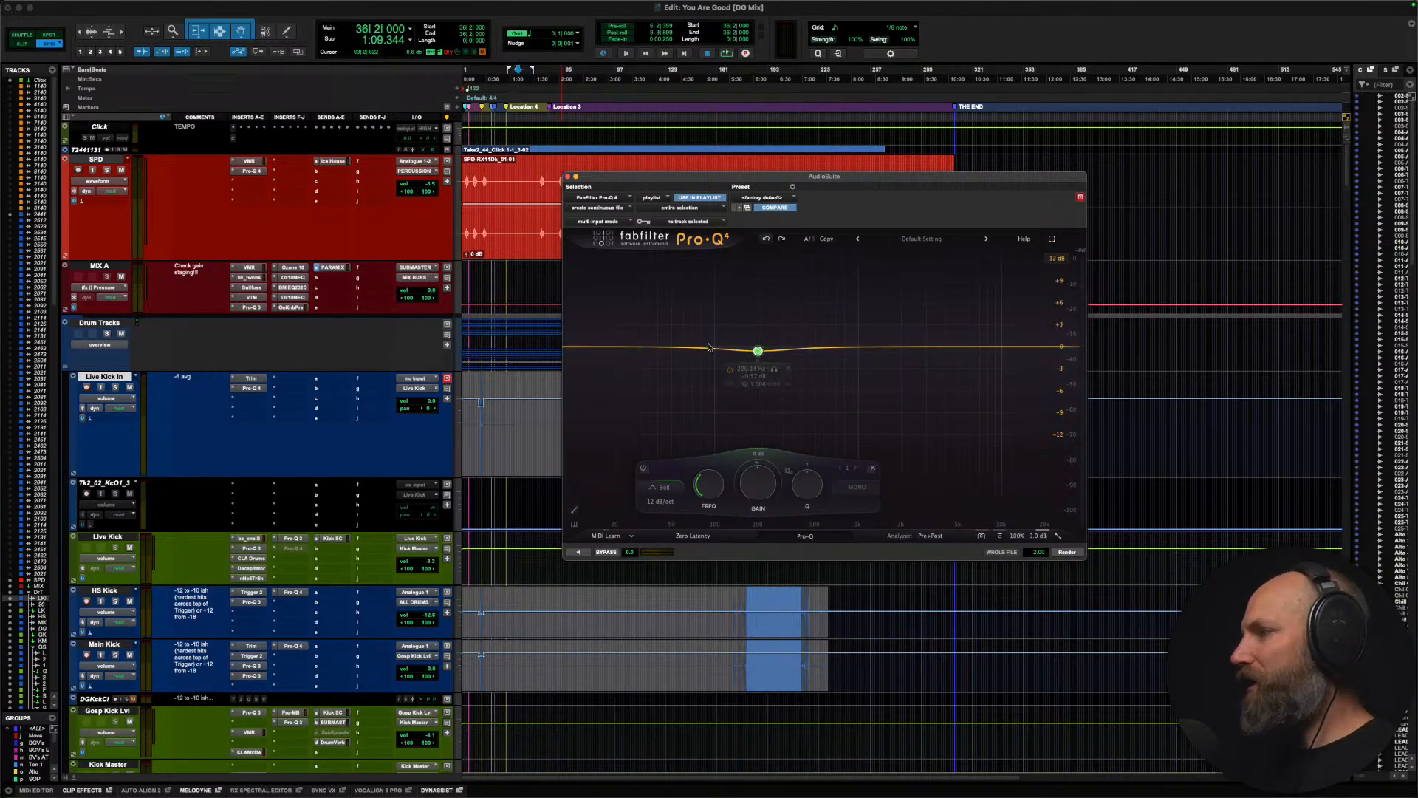
pyautogui.click(765, 240)
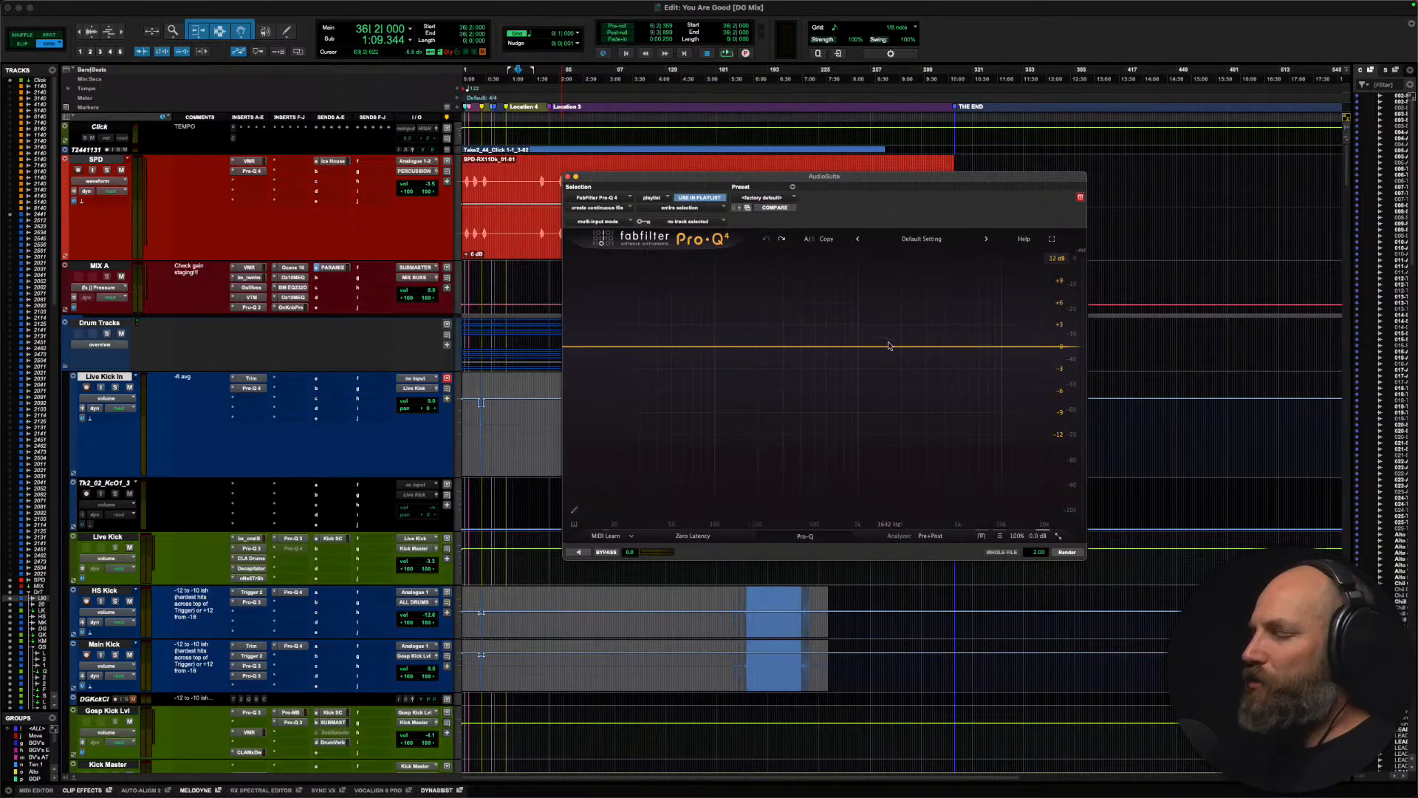
# Step: Try a bell boost of about 3.4 dB near 870 Hz, flatten it to 0 dB and close the AudioSuite window
pyautogui.moveTo(926, 349); pyautogui.dragTo(848, 322)
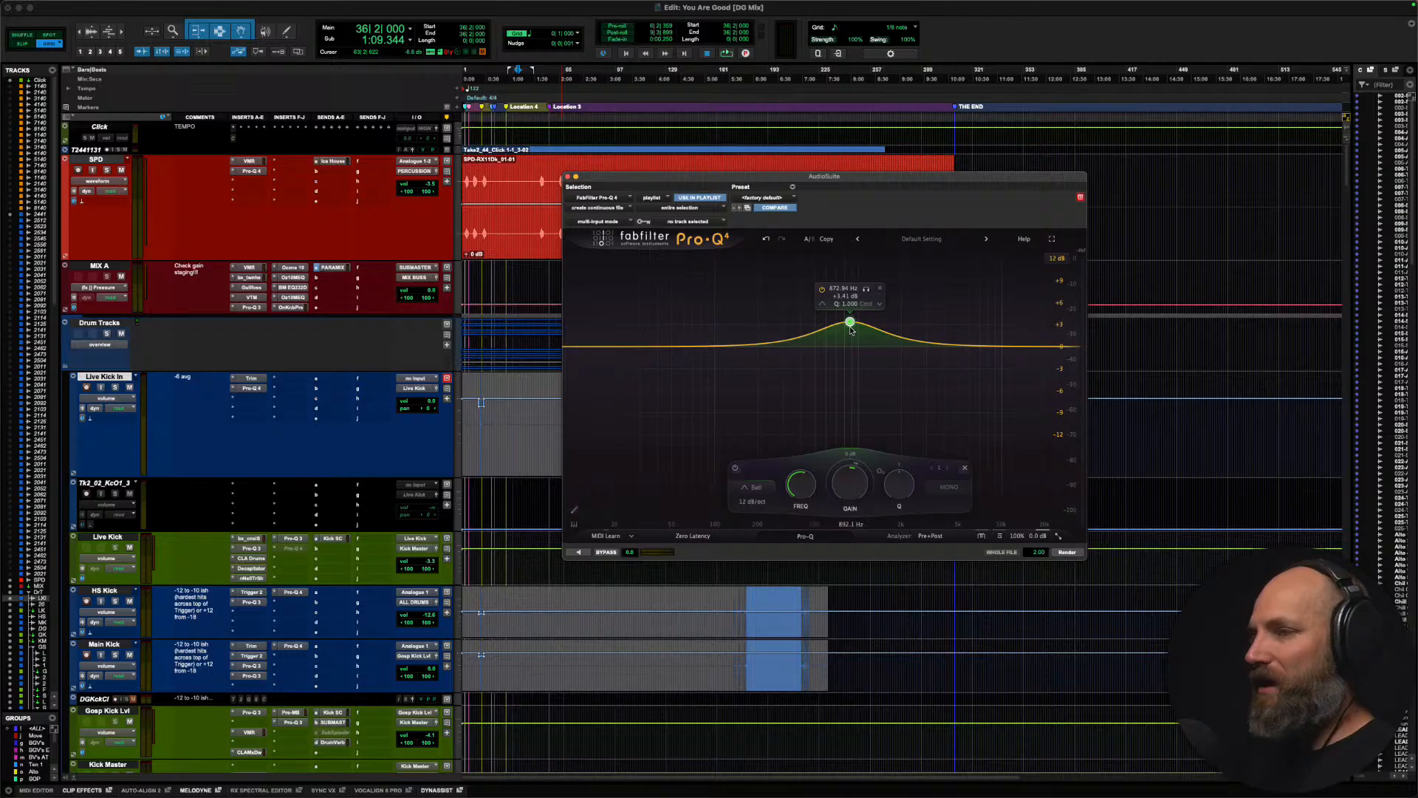
pyautogui.moveTo(851, 325); pyautogui.dragTo(857, 346)
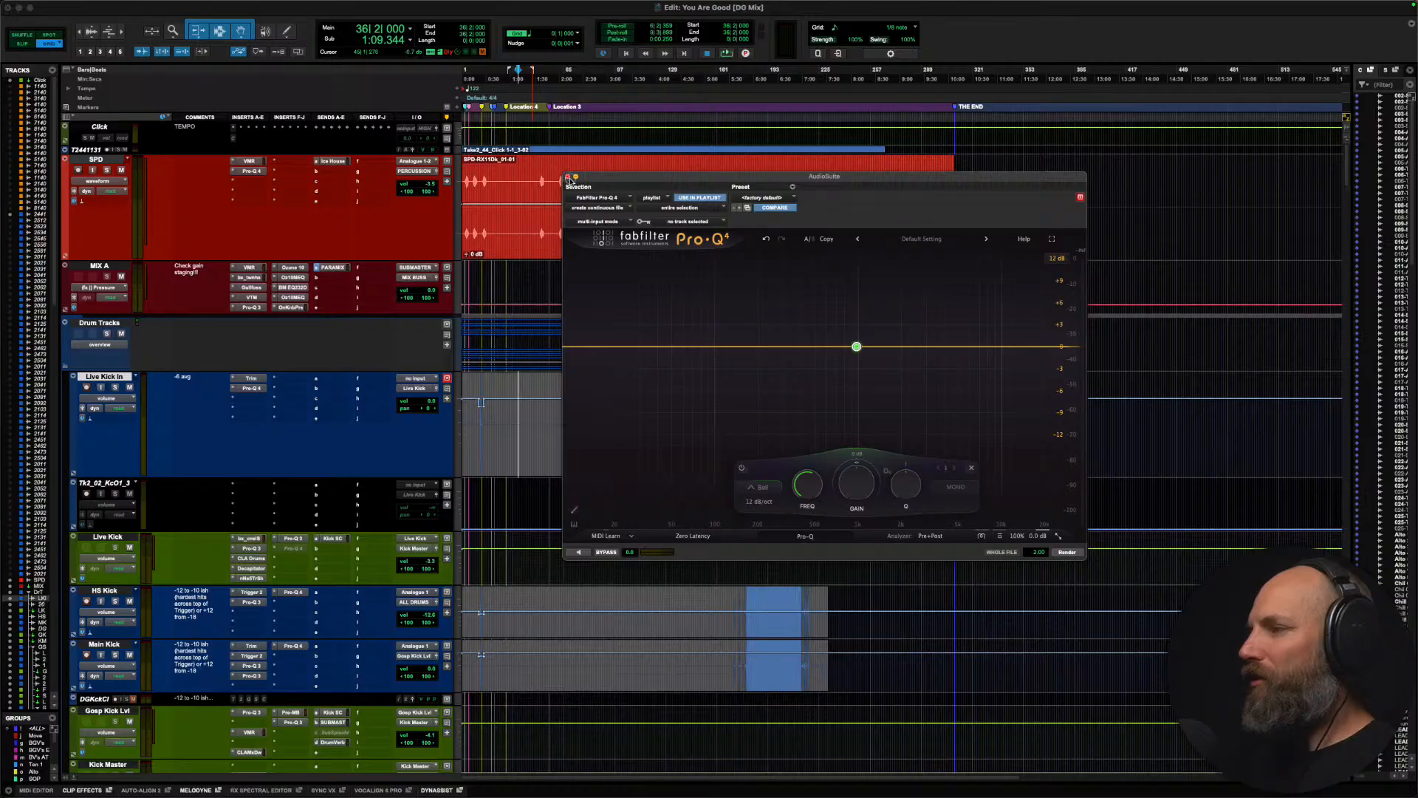
pyautogui.click(568, 177)
# Step: Move the MIX A track out of the drum area into the Mix Buss folder, between ALL EFX and MIX B
pyautogui.scroll(-5, 538, 356)
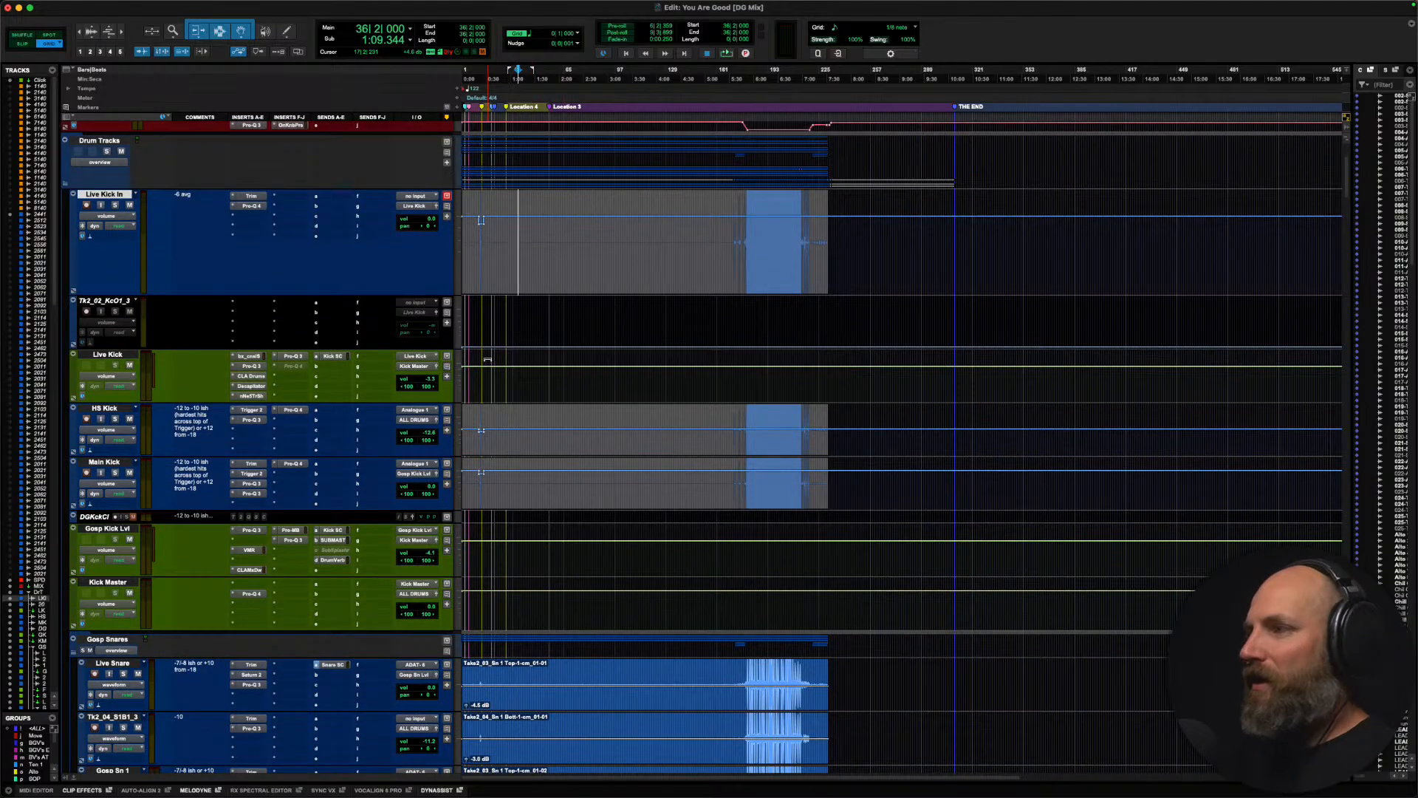
pyautogui.scroll(-8, 538, 355)
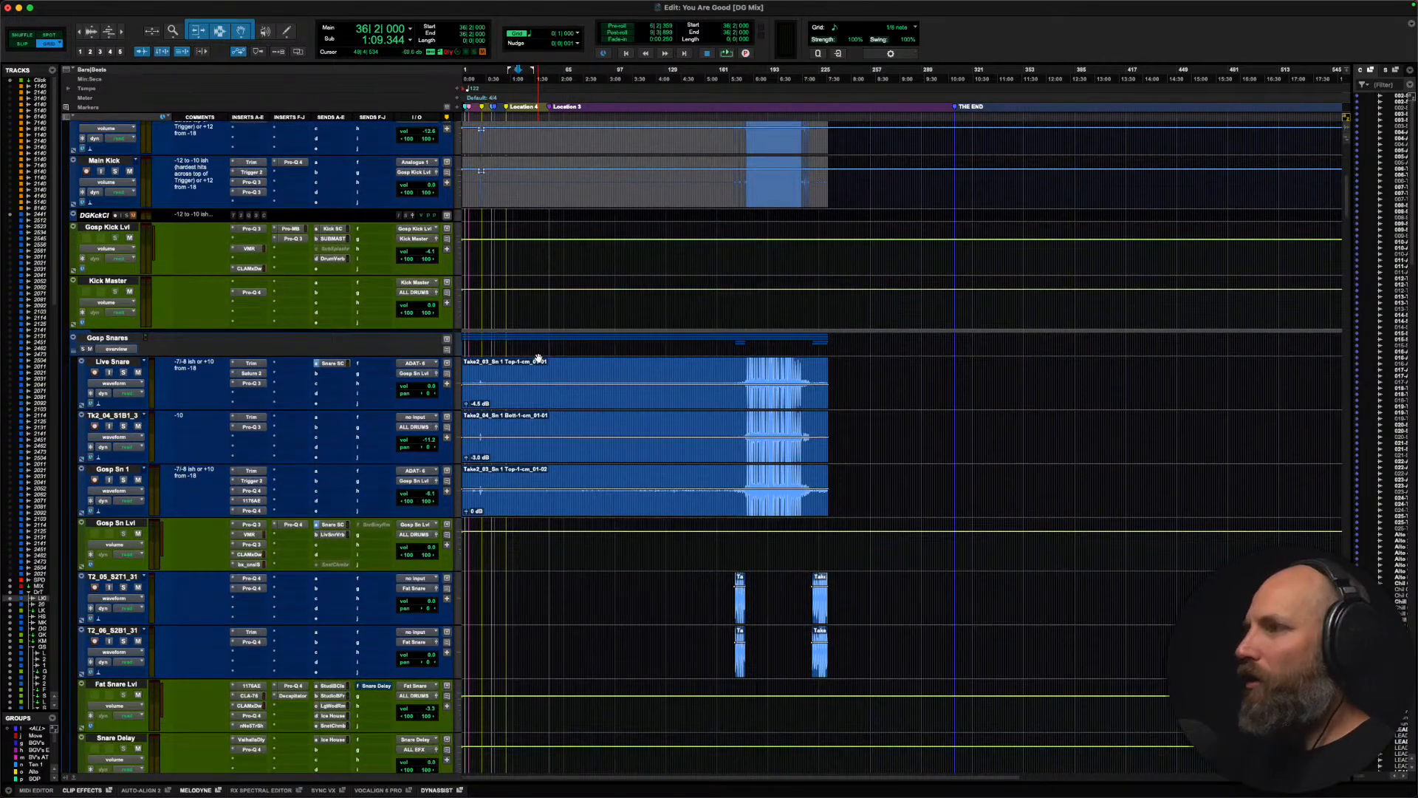
pyautogui.scroll(13, 538, 358)
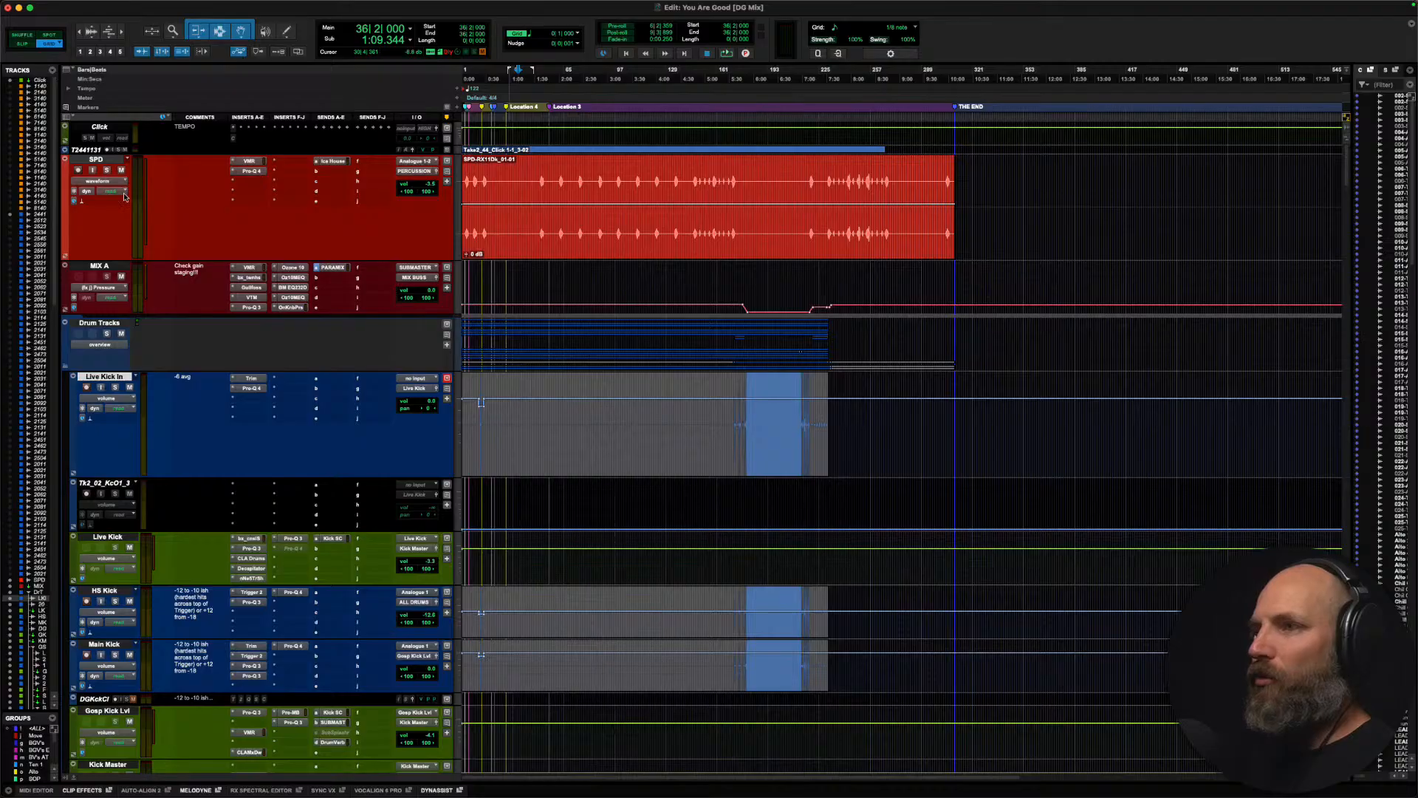
pyautogui.click(101, 267)
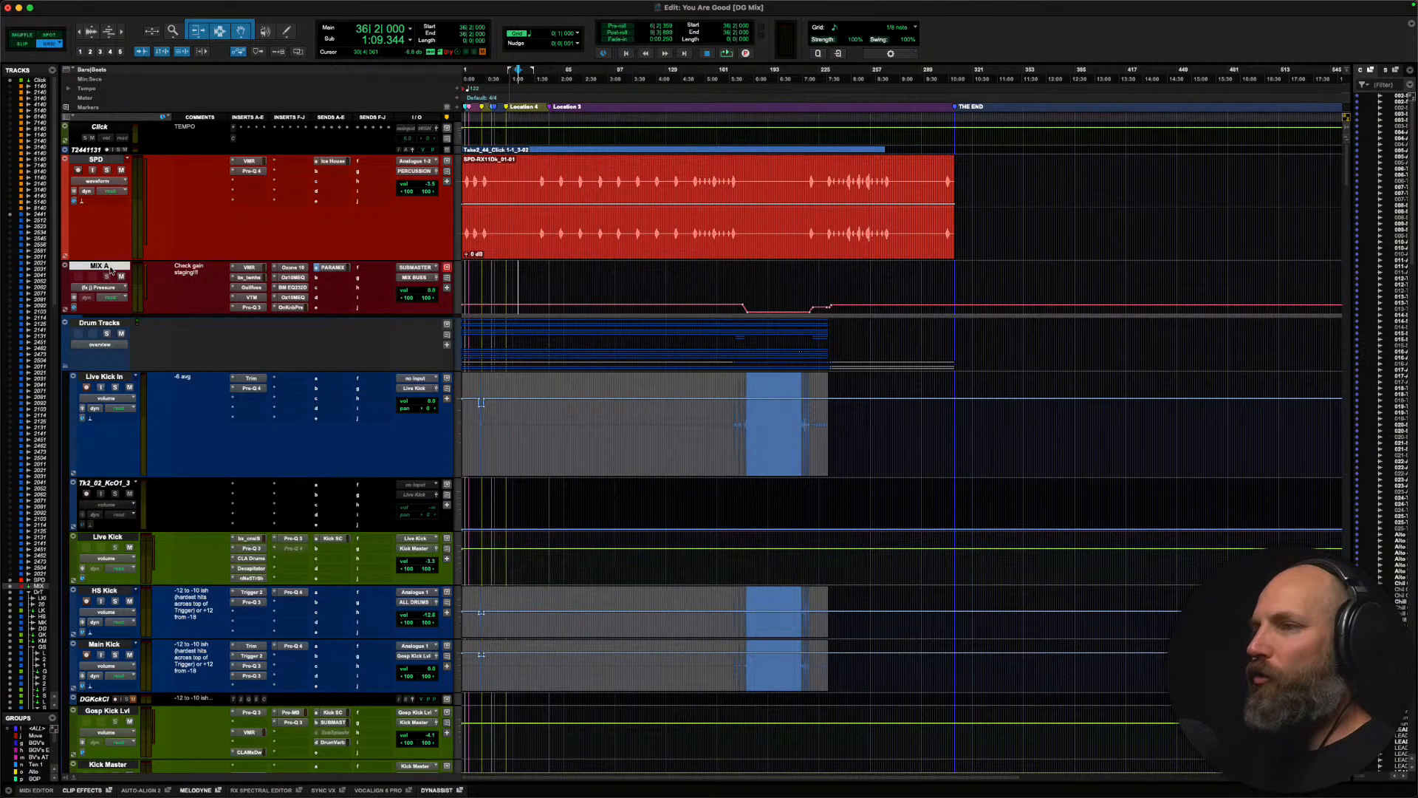
pyautogui.moveTo(109, 270); pyautogui.dragTo(65, 364)
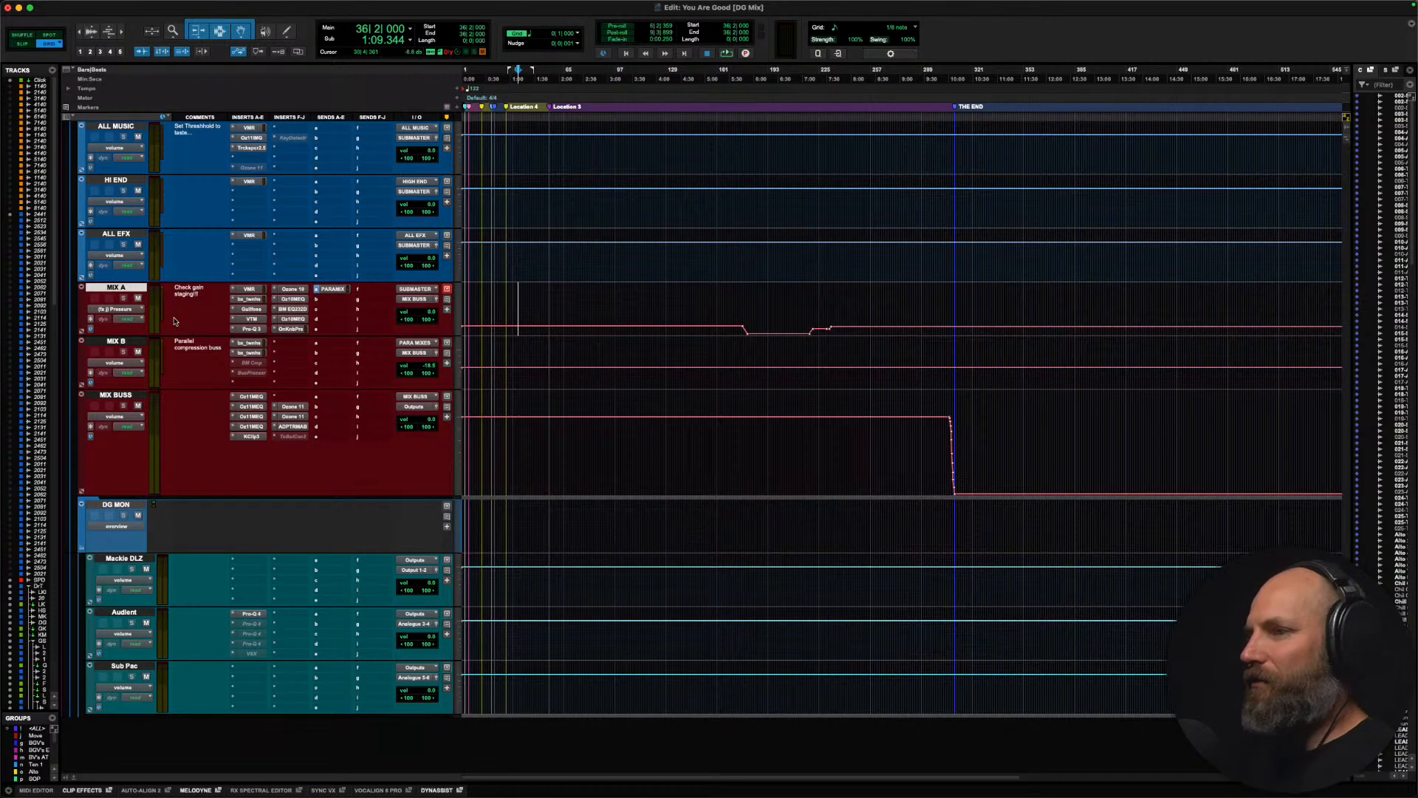
pyautogui.scroll(2, 196, 317)
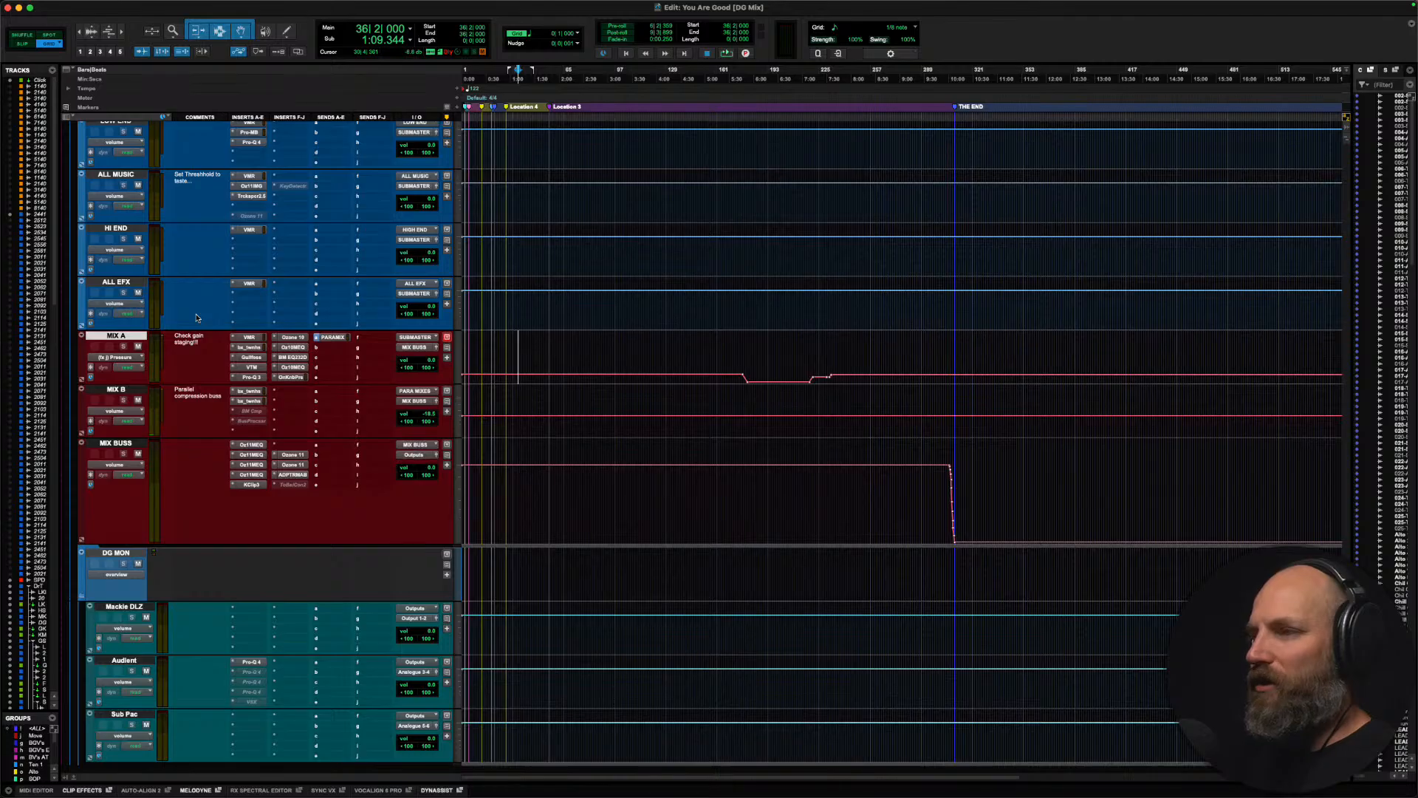
# Step: Recall memory location 1 near the start of the song and play the mix from there
pyautogui.press('.')
pyautogui.press('1')
pyautogui.press('.')
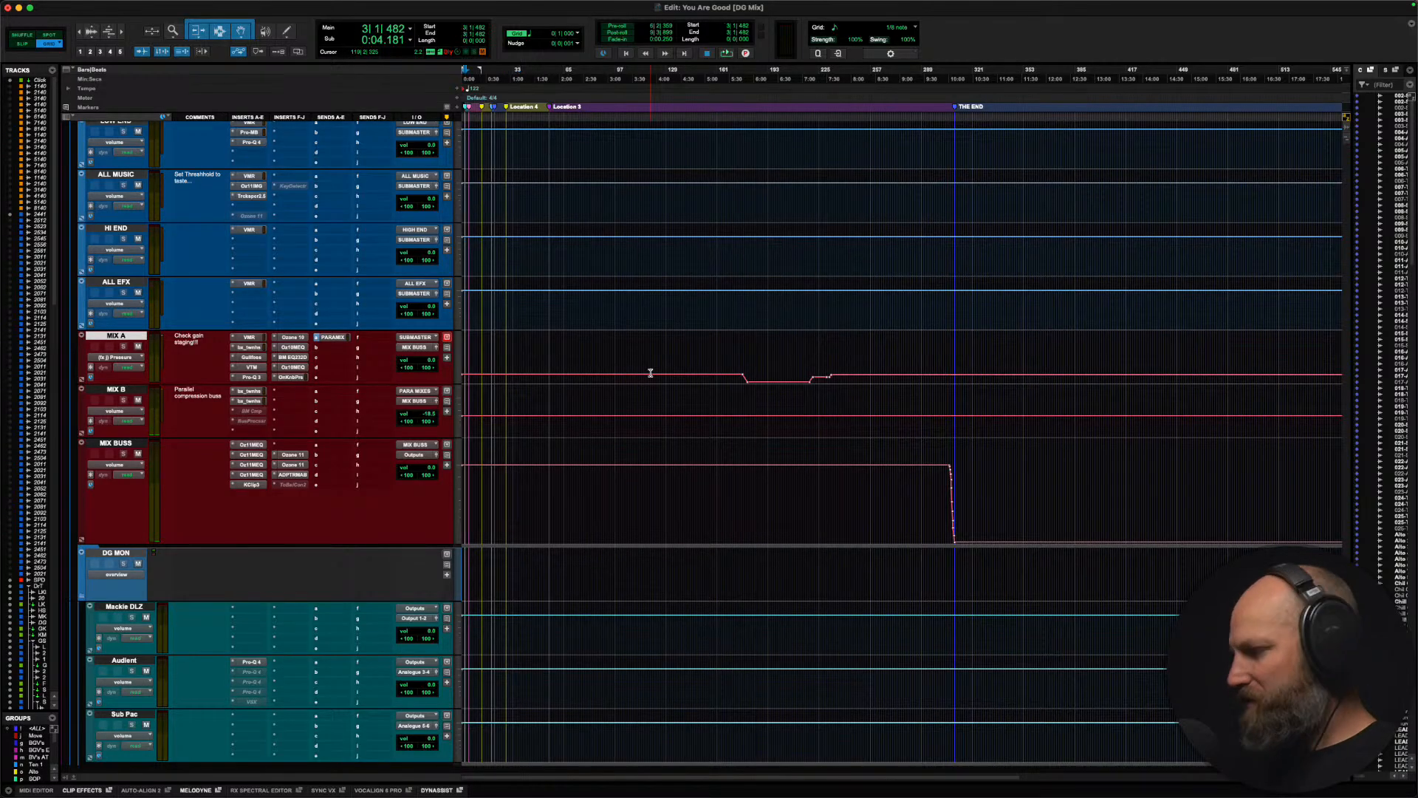
pyautogui.press('super+Tab')
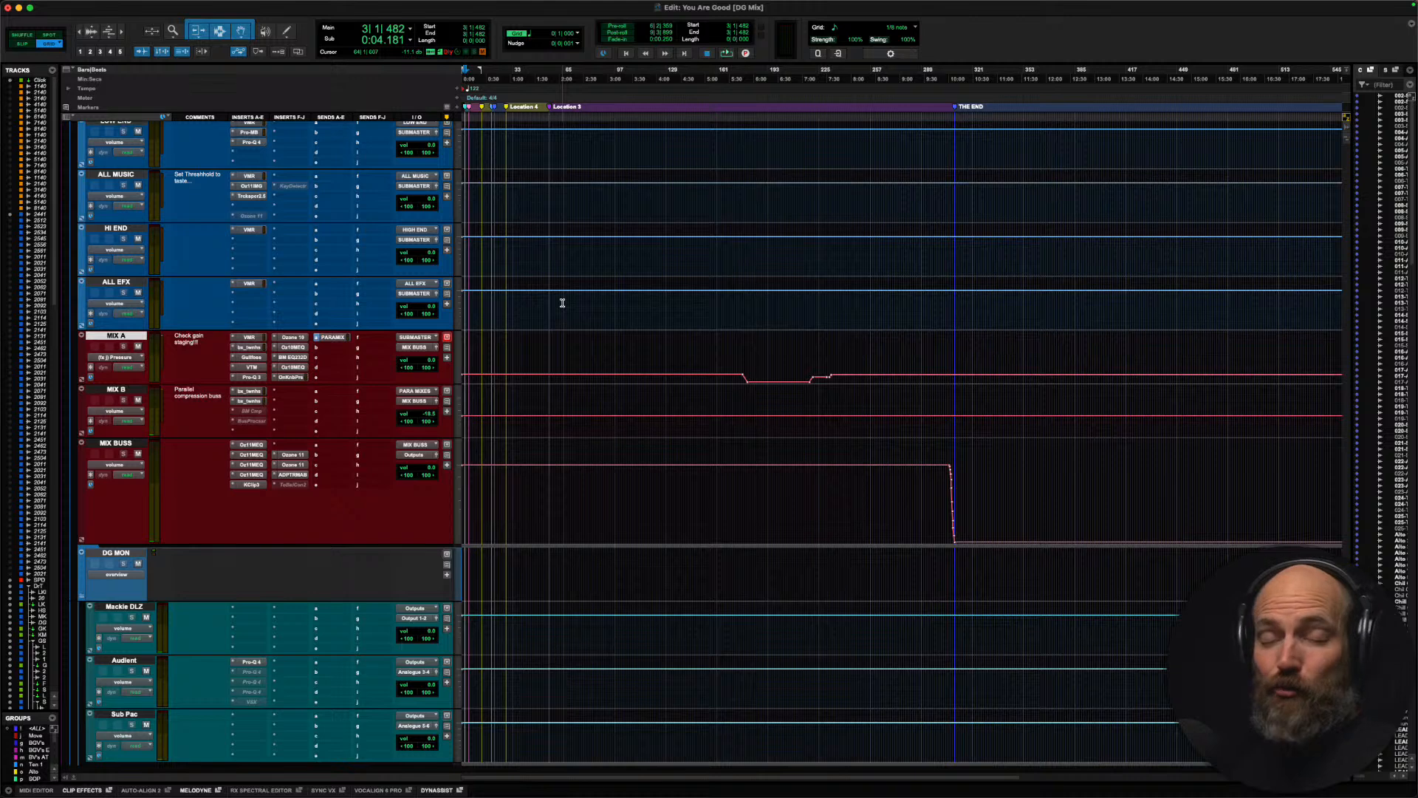
pyautogui.doubleClick(116, 336)
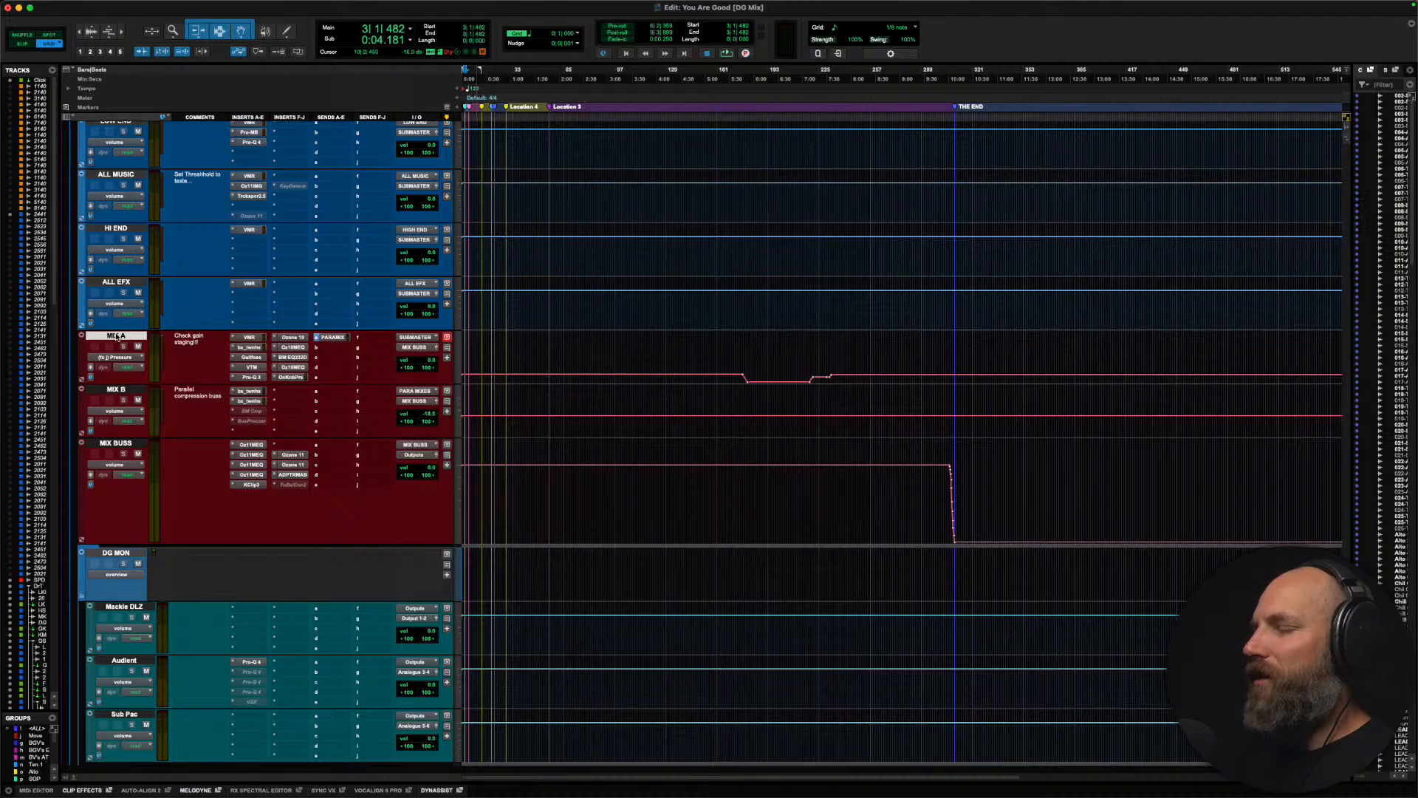
pyautogui.press('space')
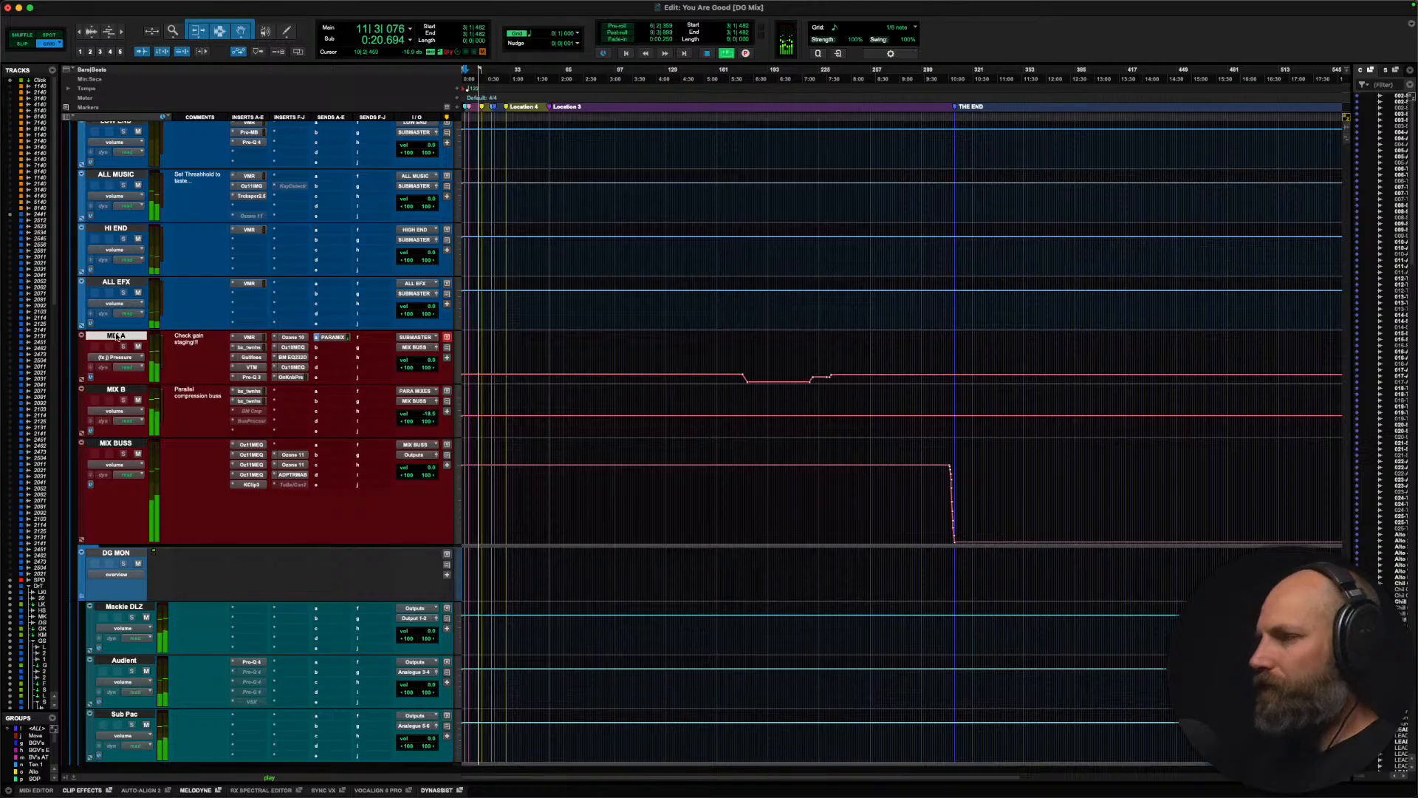
# Step: Locate the Bass Guitar tracks, stop playback and zoom in on the Live Bass hit at about bar 12
pyautogui.scroll(10, 375, 415)
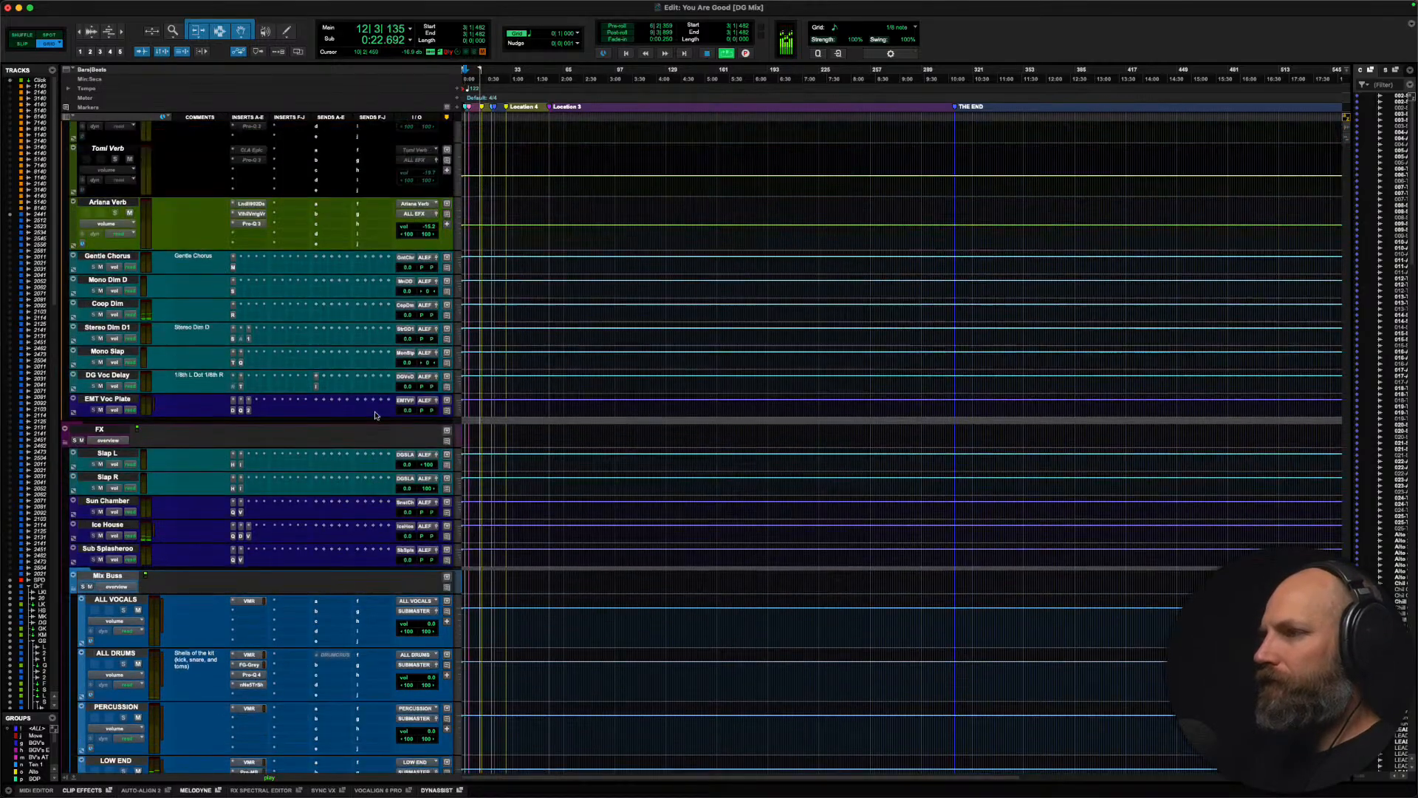
pyautogui.scroll(15, 374, 411)
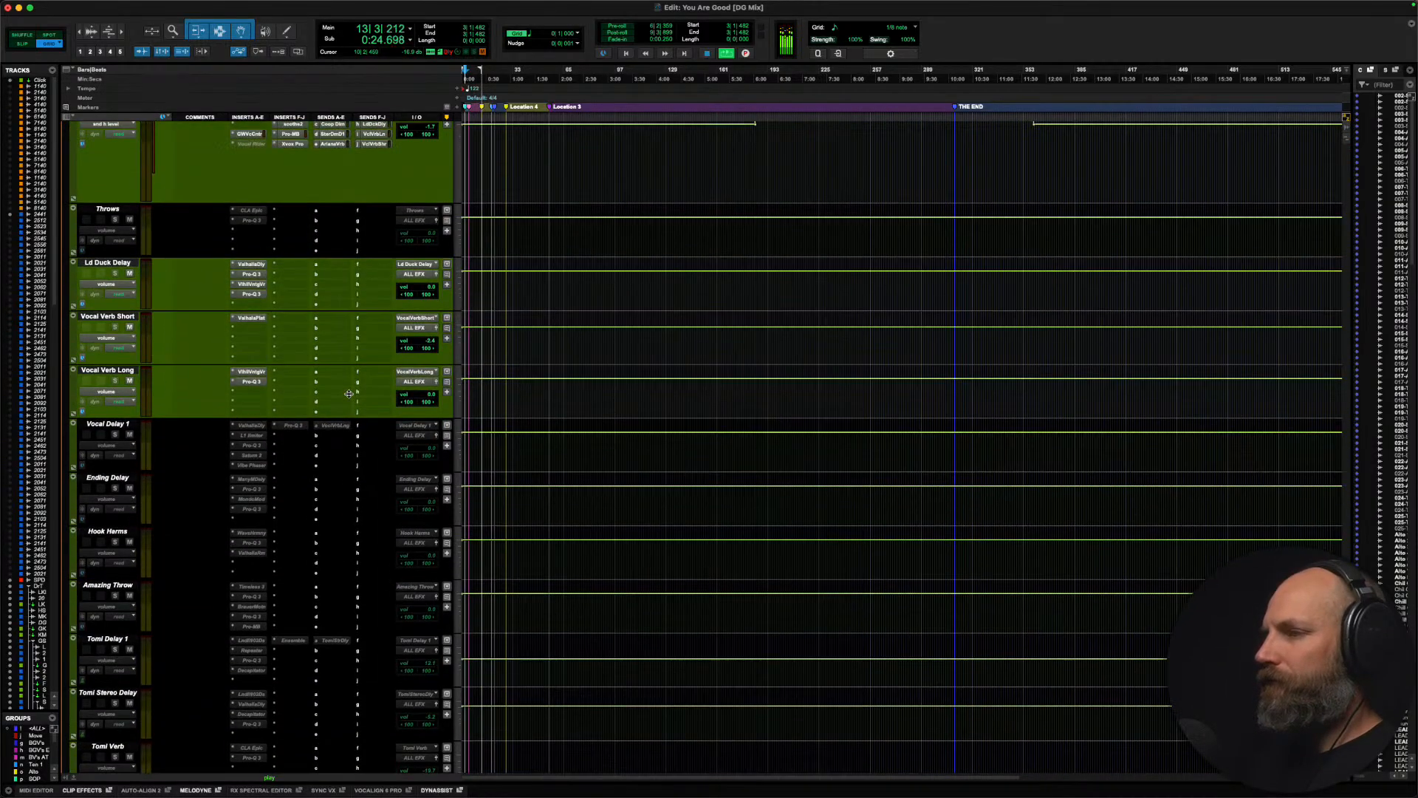
pyautogui.scroll(20, 349, 394)
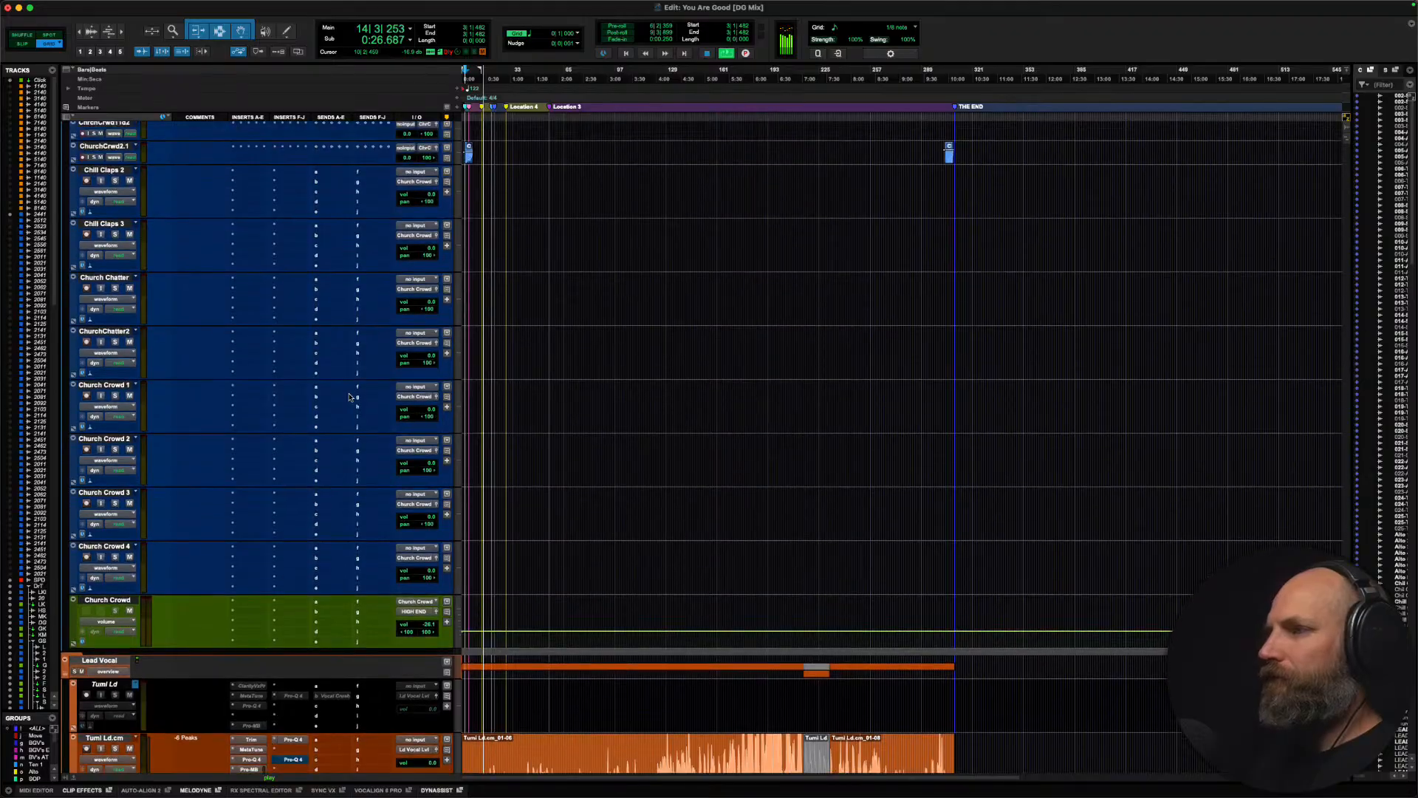
pyautogui.scroll(20, 348, 396)
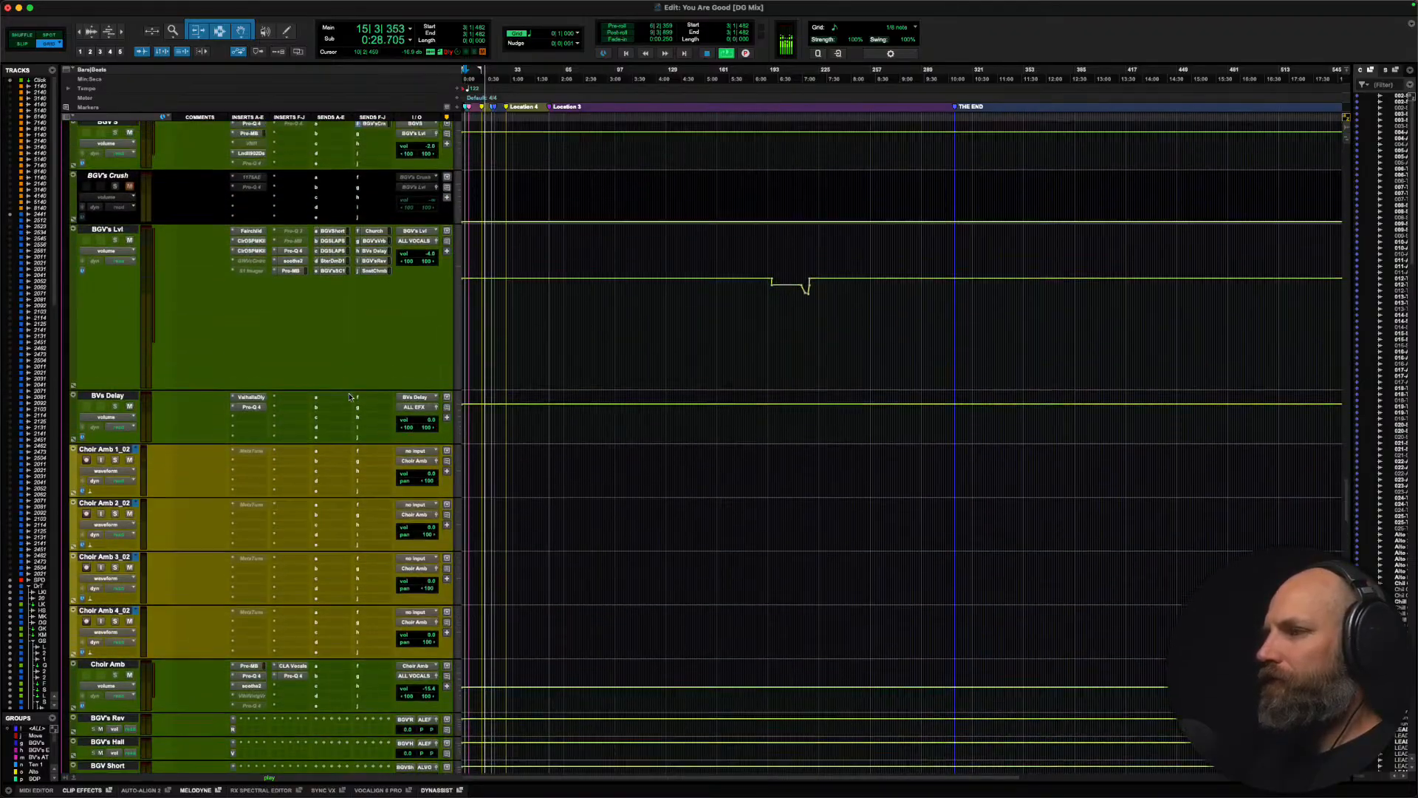
pyautogui.scroll(20, 349, 396)
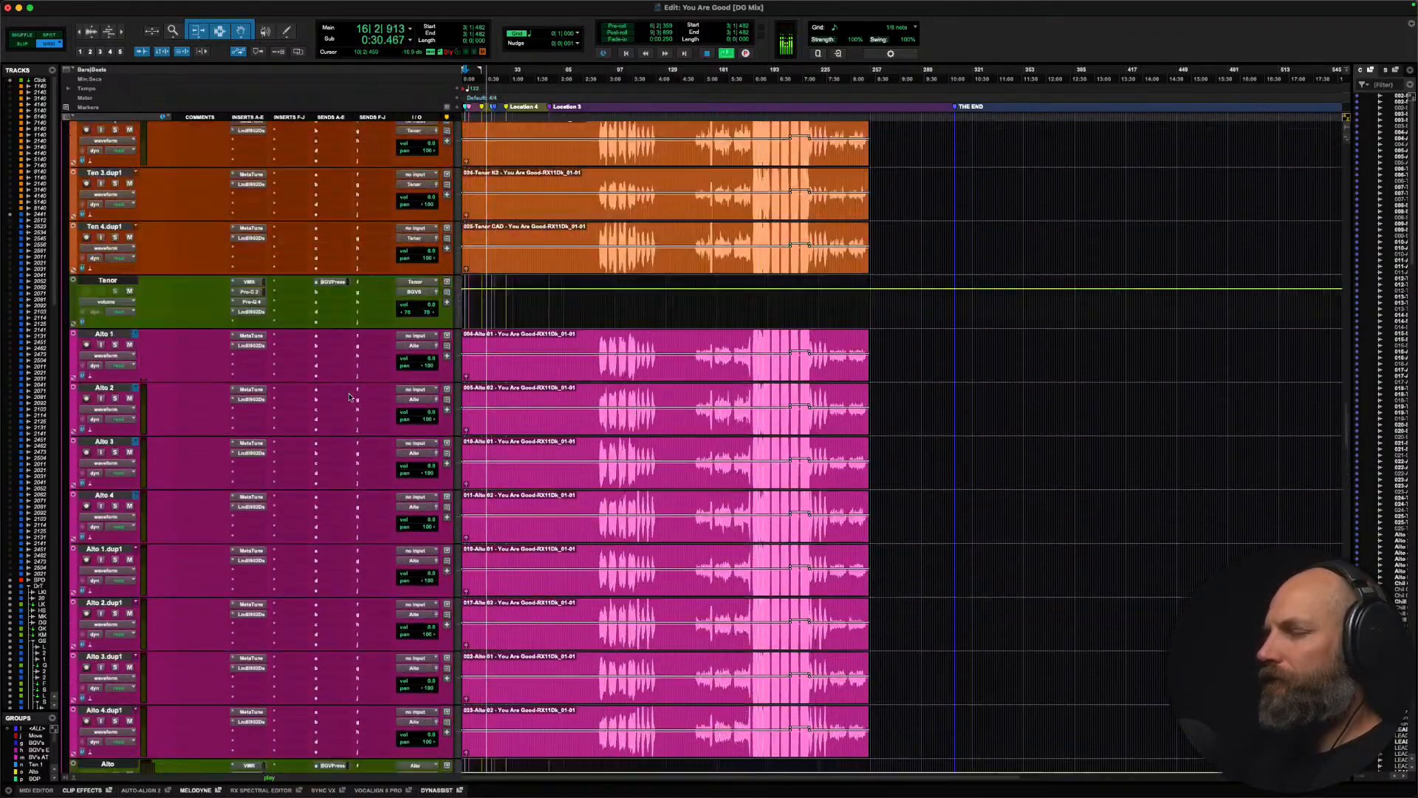
pyautogui.scroll(20, 348, 396)
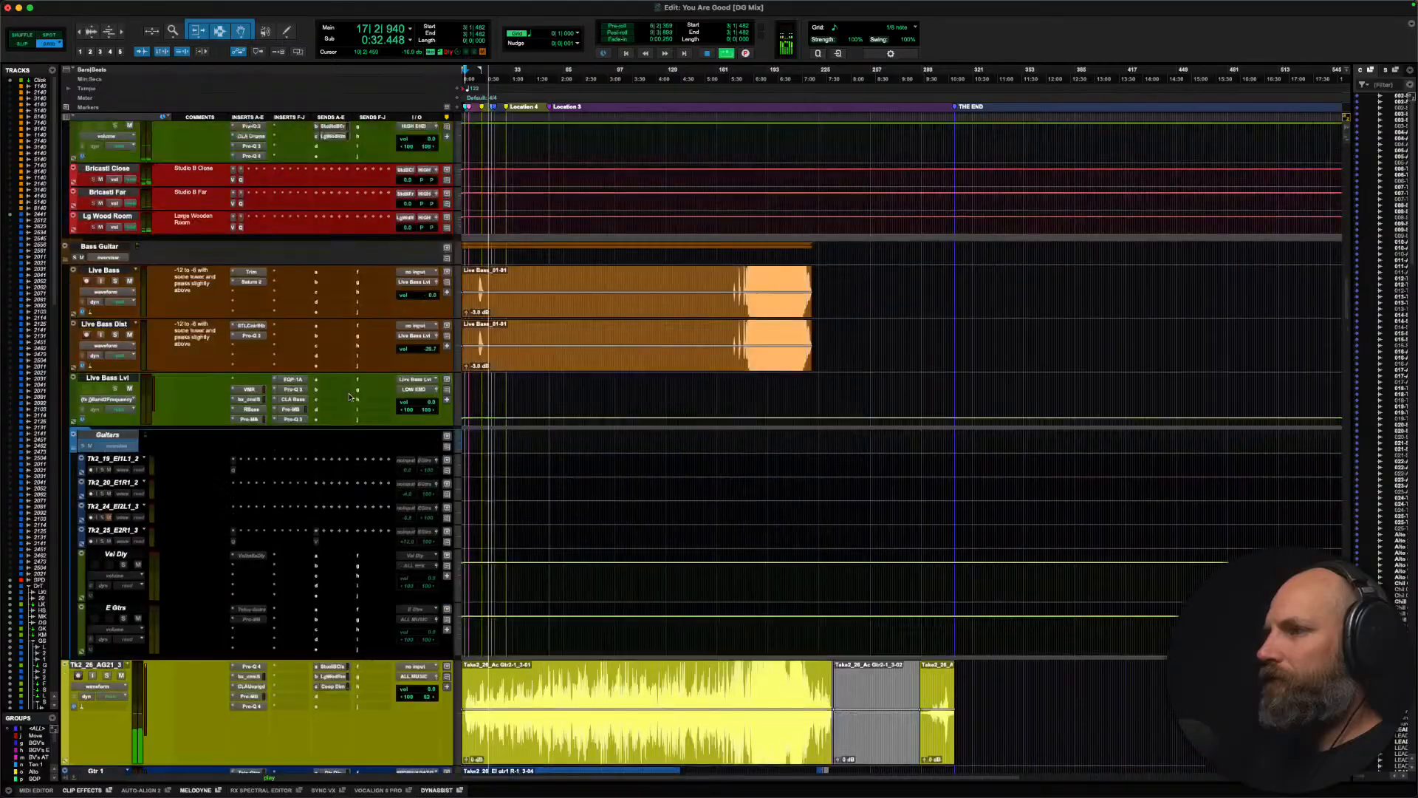
pyautogui.scroll(6, 348, 397)
pyautogui.press('t')
pyautogui.press('t')
pyautogui.press('t')
pyautogui.press('t')
pyautogui.press('space')
pyautogui.hscroll(3, 349, 396)
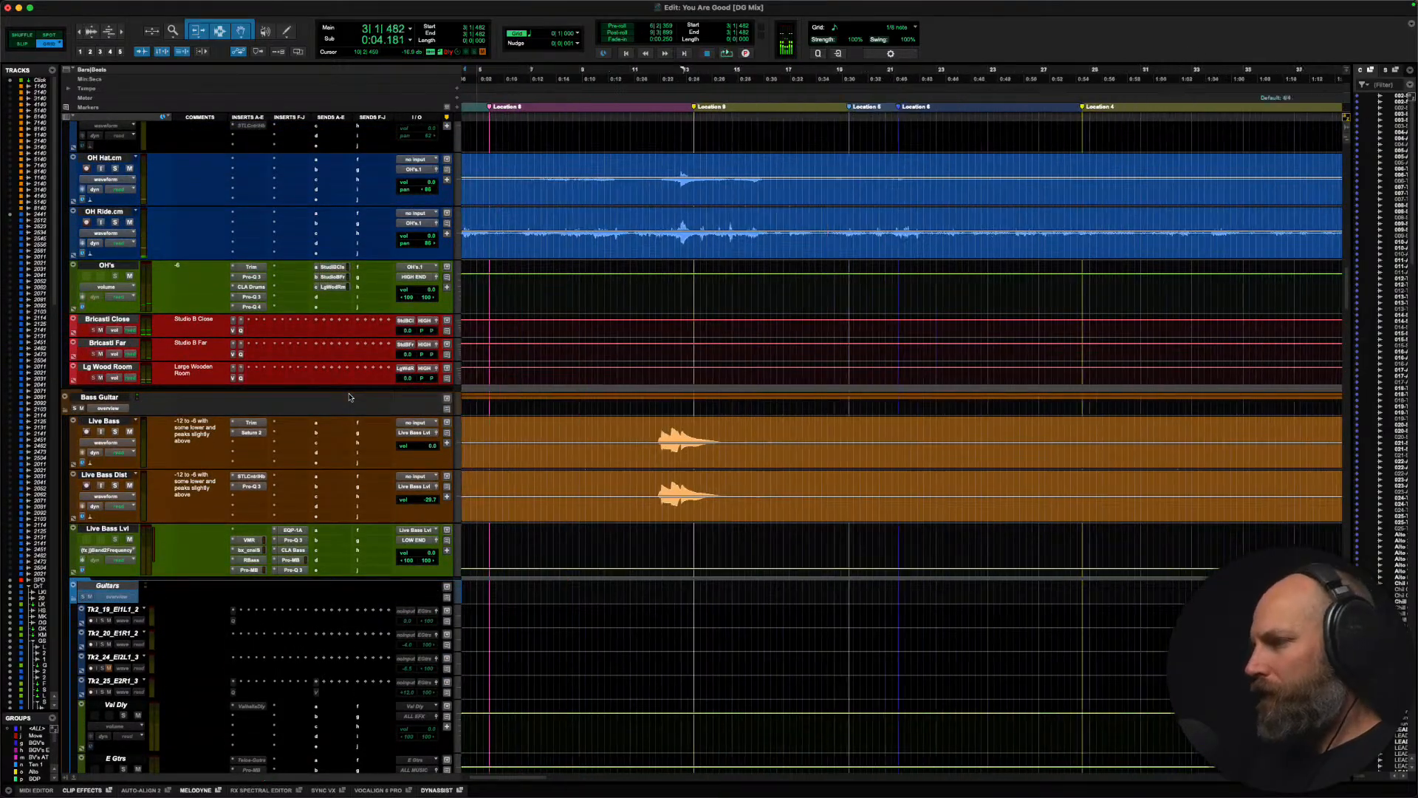
pyautogui.hscroll(2, 348, 397)
pyautogui.click(549, 439)
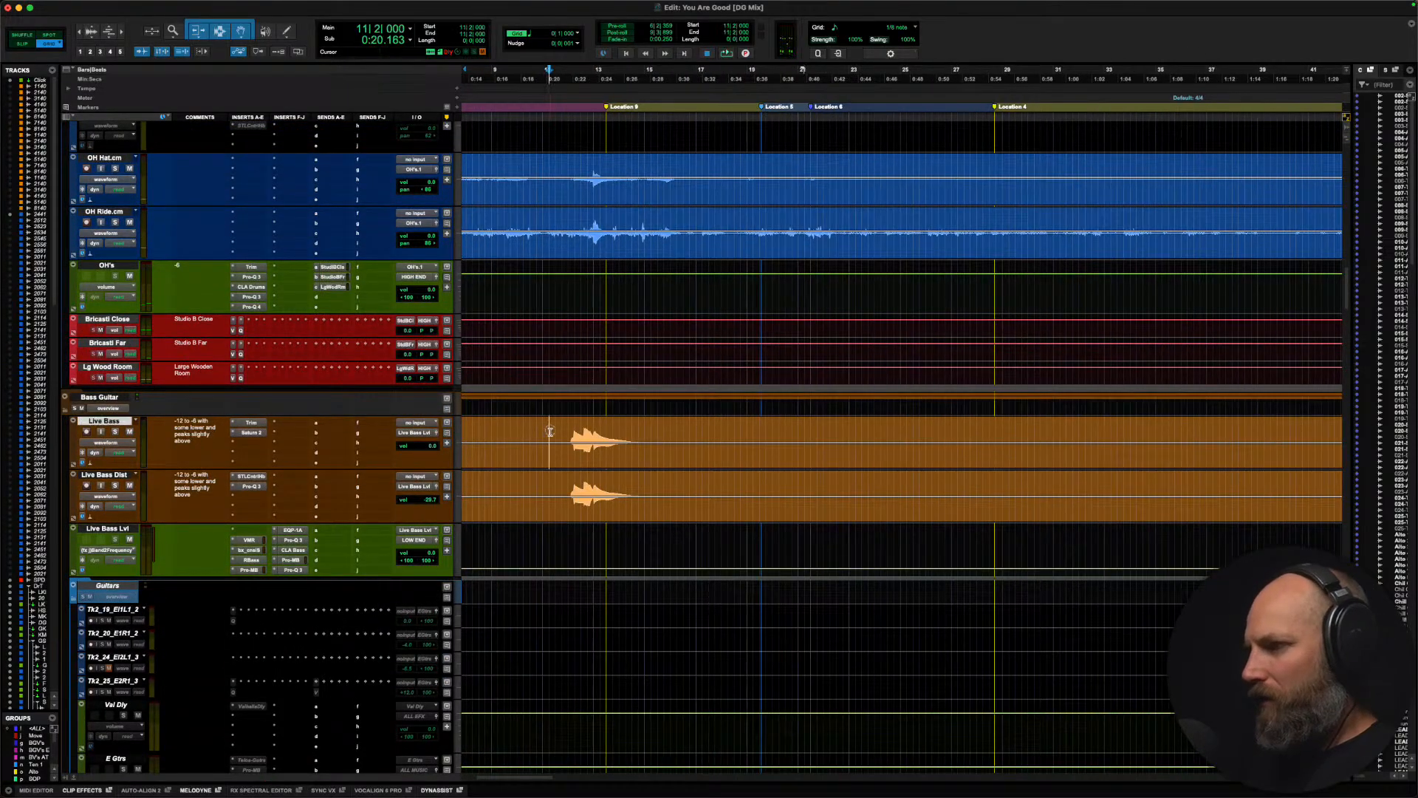
# Step: Add a stereo Sub Splasheroo send on send A of the Live Bass Lvl track
pyautogui.click(120, 528)
pyautogui.click(334, 531)
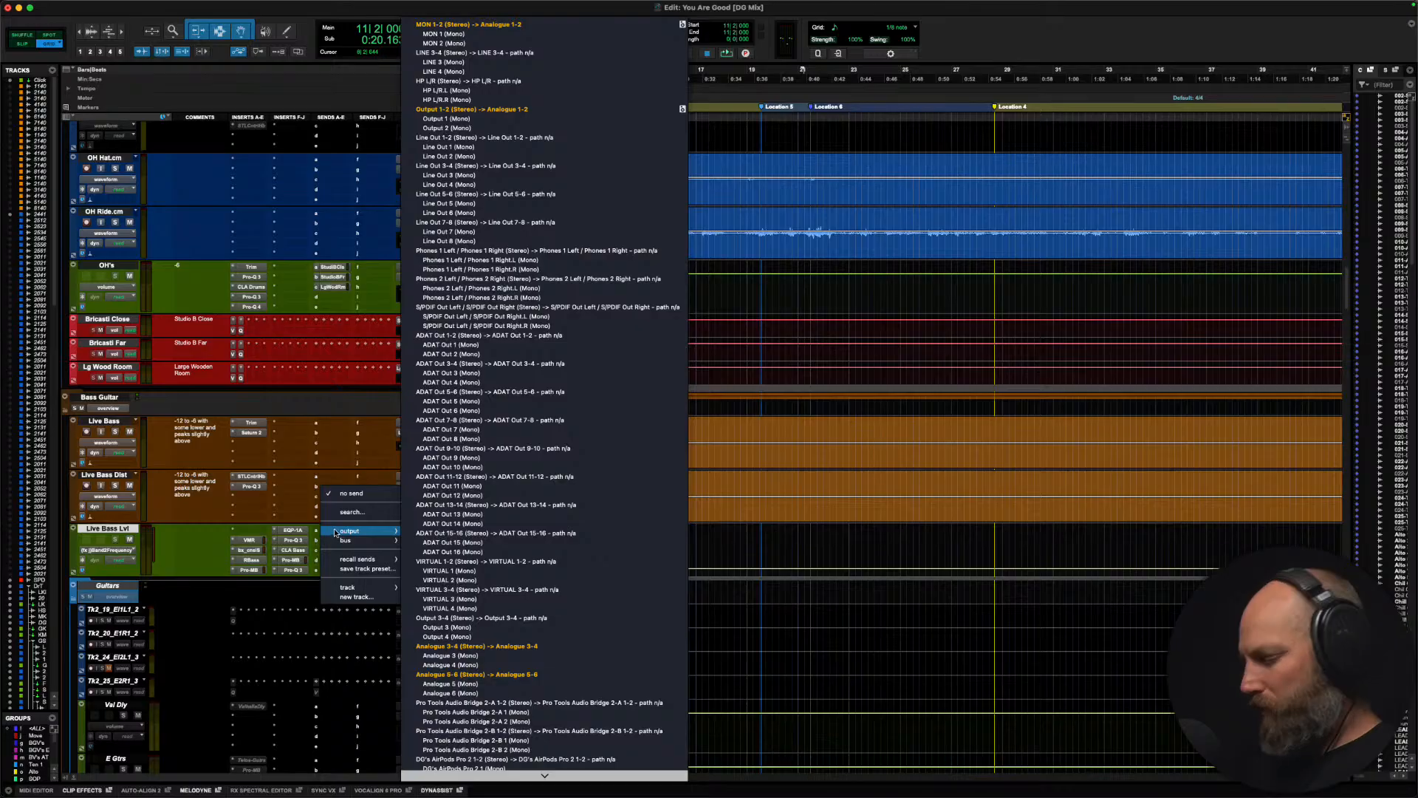
pyautogui.write('sub spl')
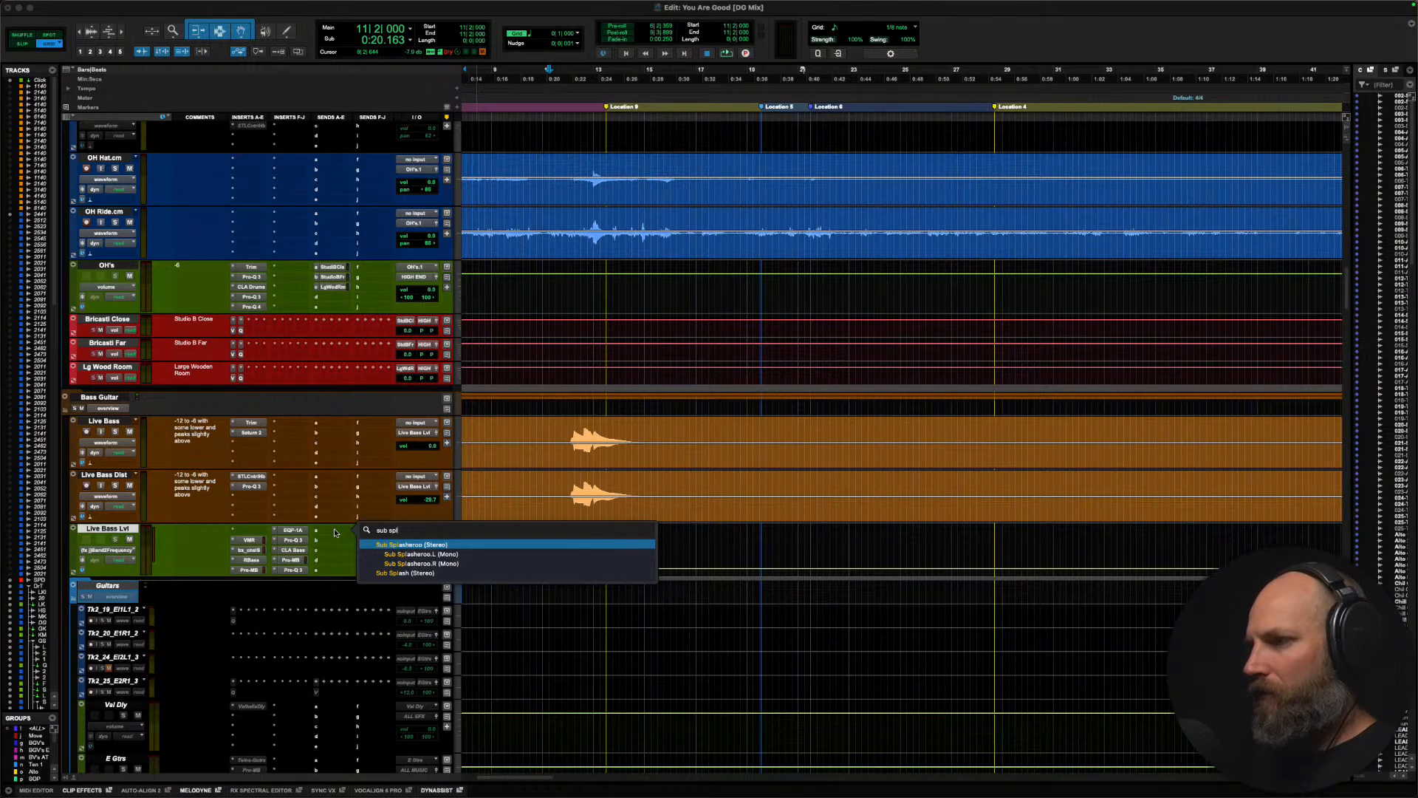
pyautogui.press('Return')
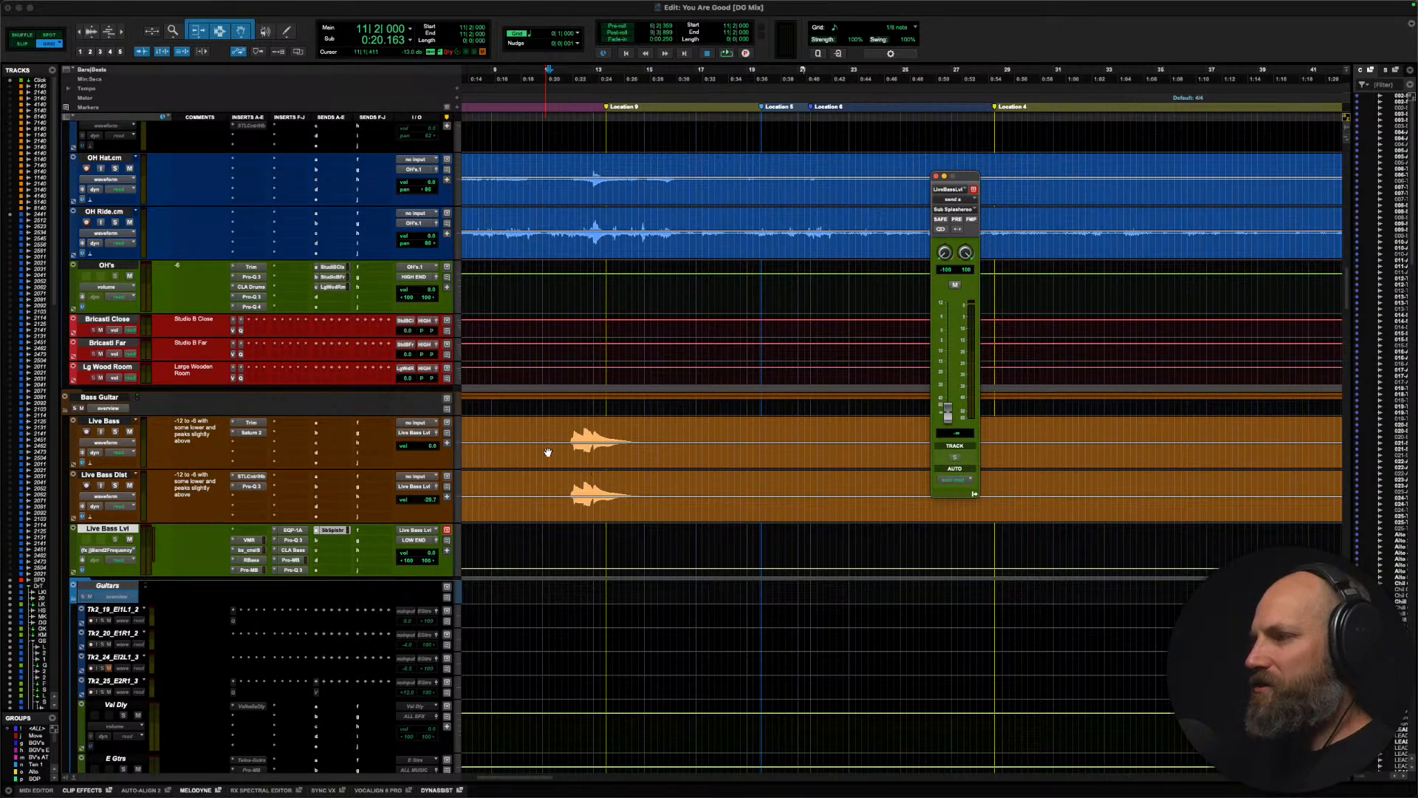
# Step: Solo Live Bass and Live Bass Dist, raise the Sub Splasheroo send to about -24 dB and audition the hit from bar 12
pyautogui.click(574, 443)
pyautogui.keyDown('shift'); pyautogui.click(102, 473); pyautogui.keyUp('shift')
pyautogui.hotkey('shift', 's')
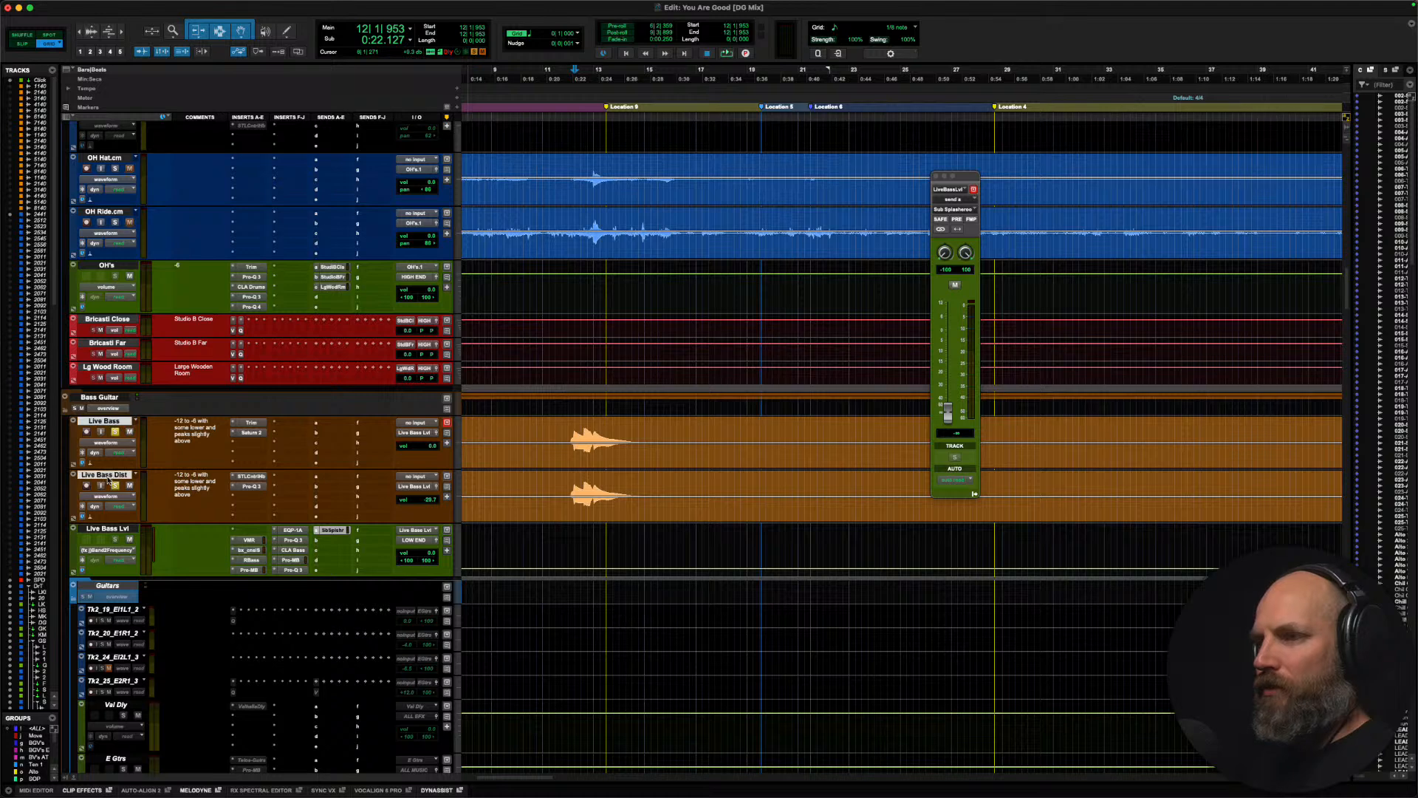
pyautogui.moveTo(948, 412); pyautogui.dragTo(948, 382)
pyautogui.press('space')
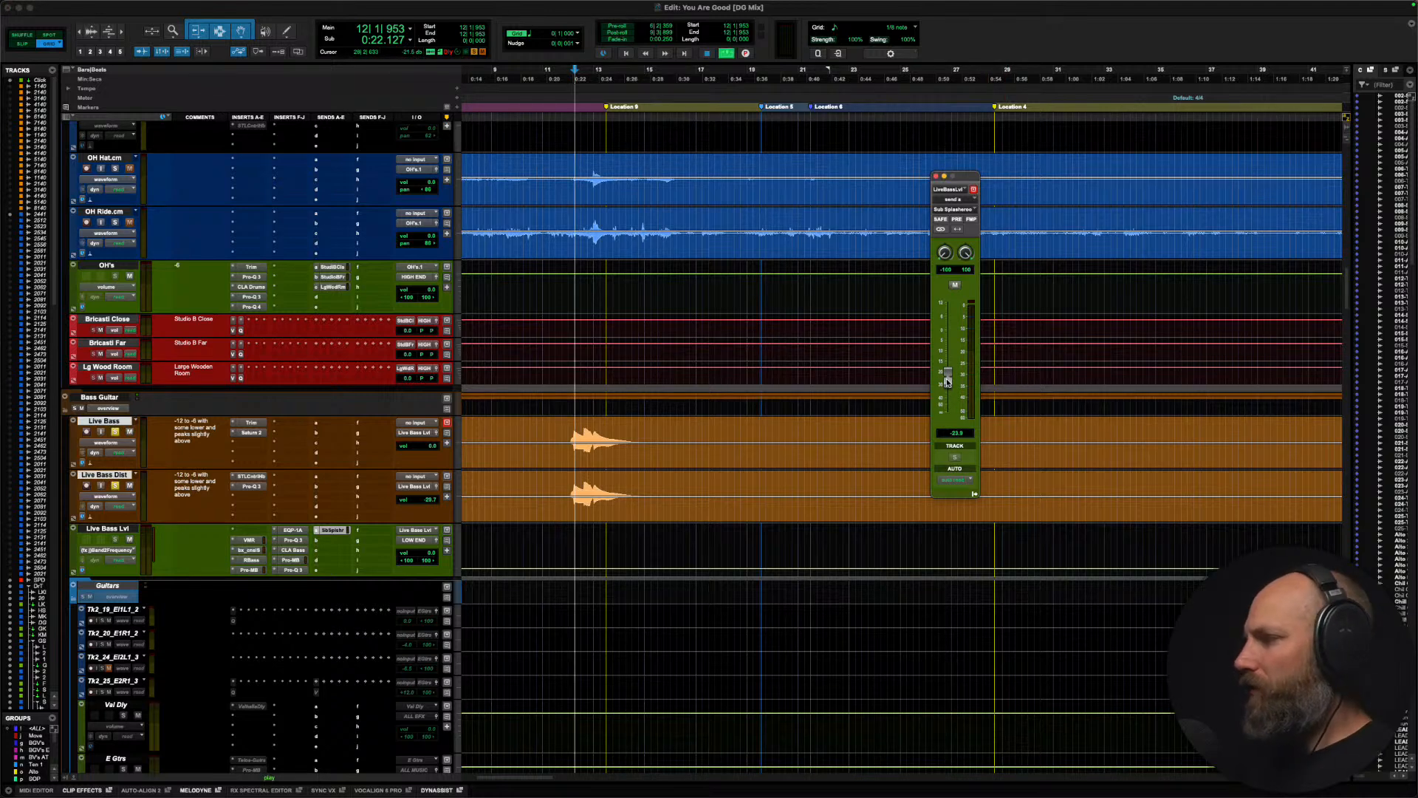
pyautogui.press('space')
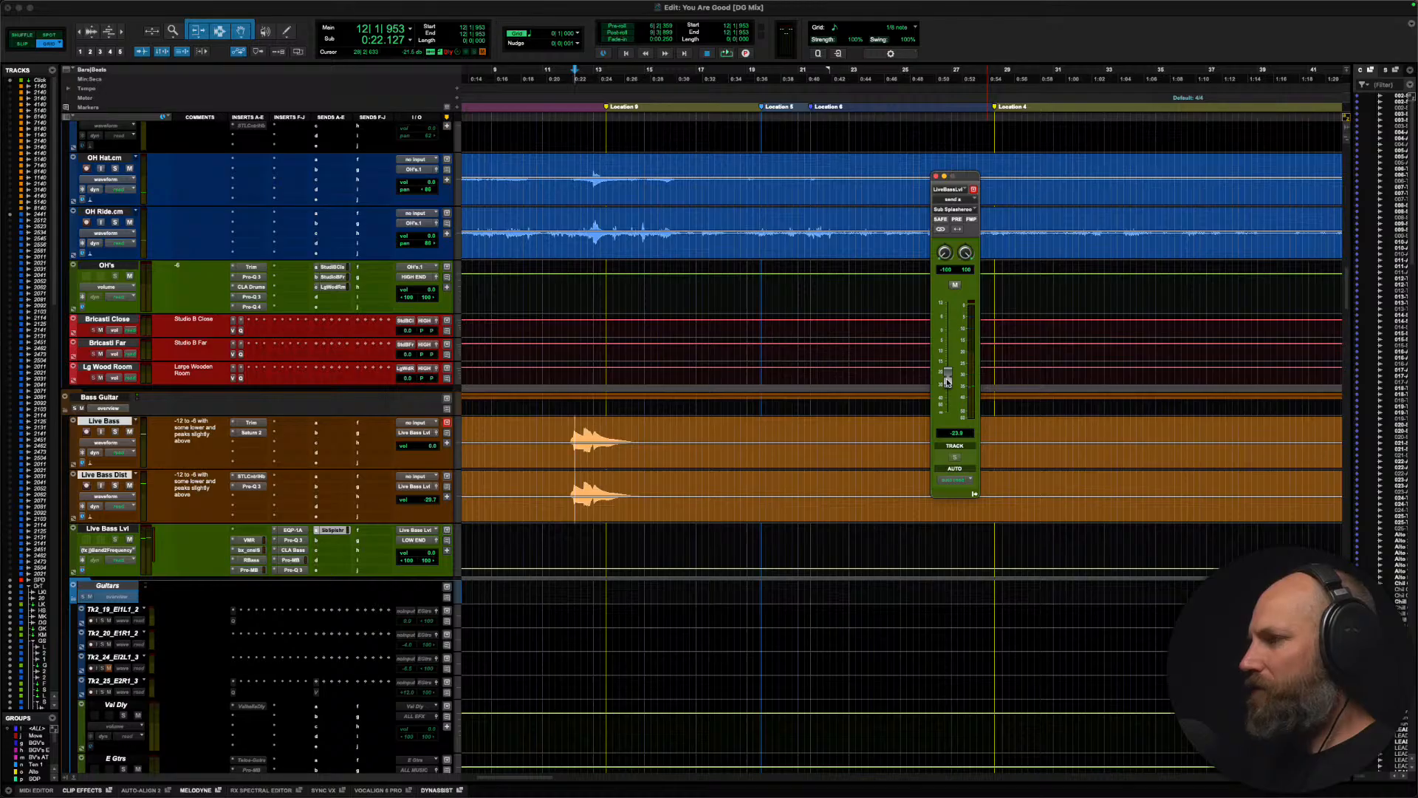
# Step: Automate the Sub Splasheroo send mute on Live Bass Lvl so only the hit's tail, from about bar 13 to 14, is sent
pyautogui.click(600, 431)
pyautogui.moveTo(602, 430); pyautogui.dragTo(631, 500)
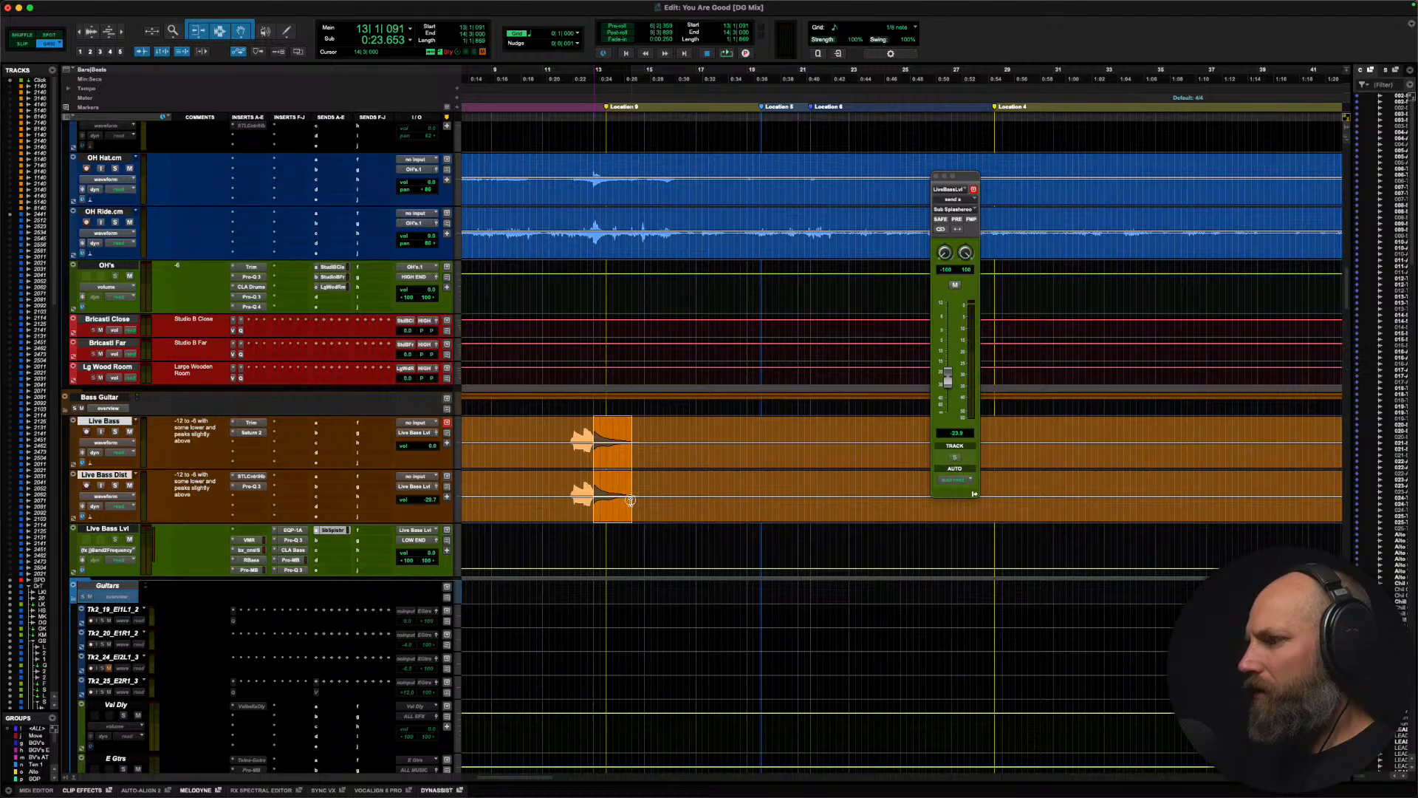
pyautogui.click(955, 285)
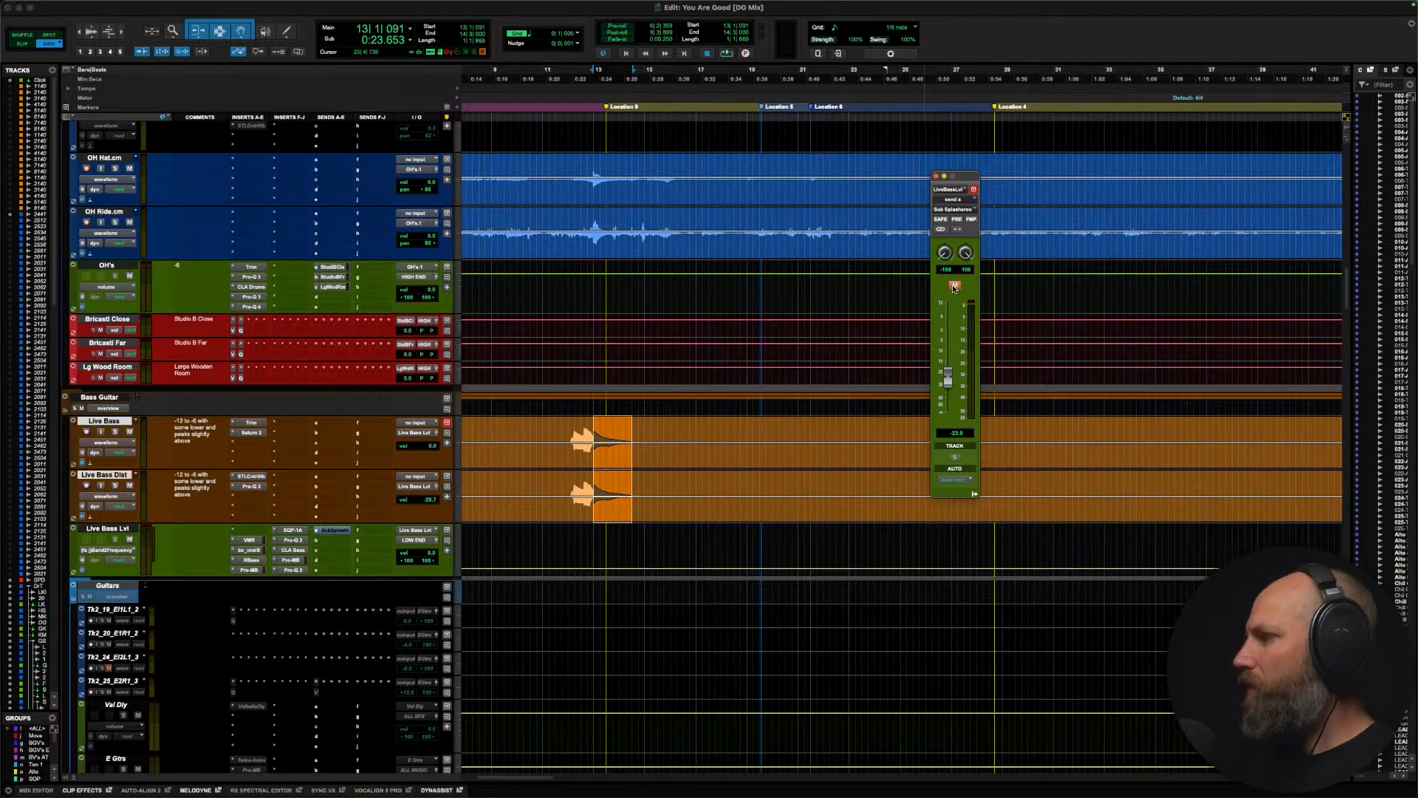
pyautogui.press(';')
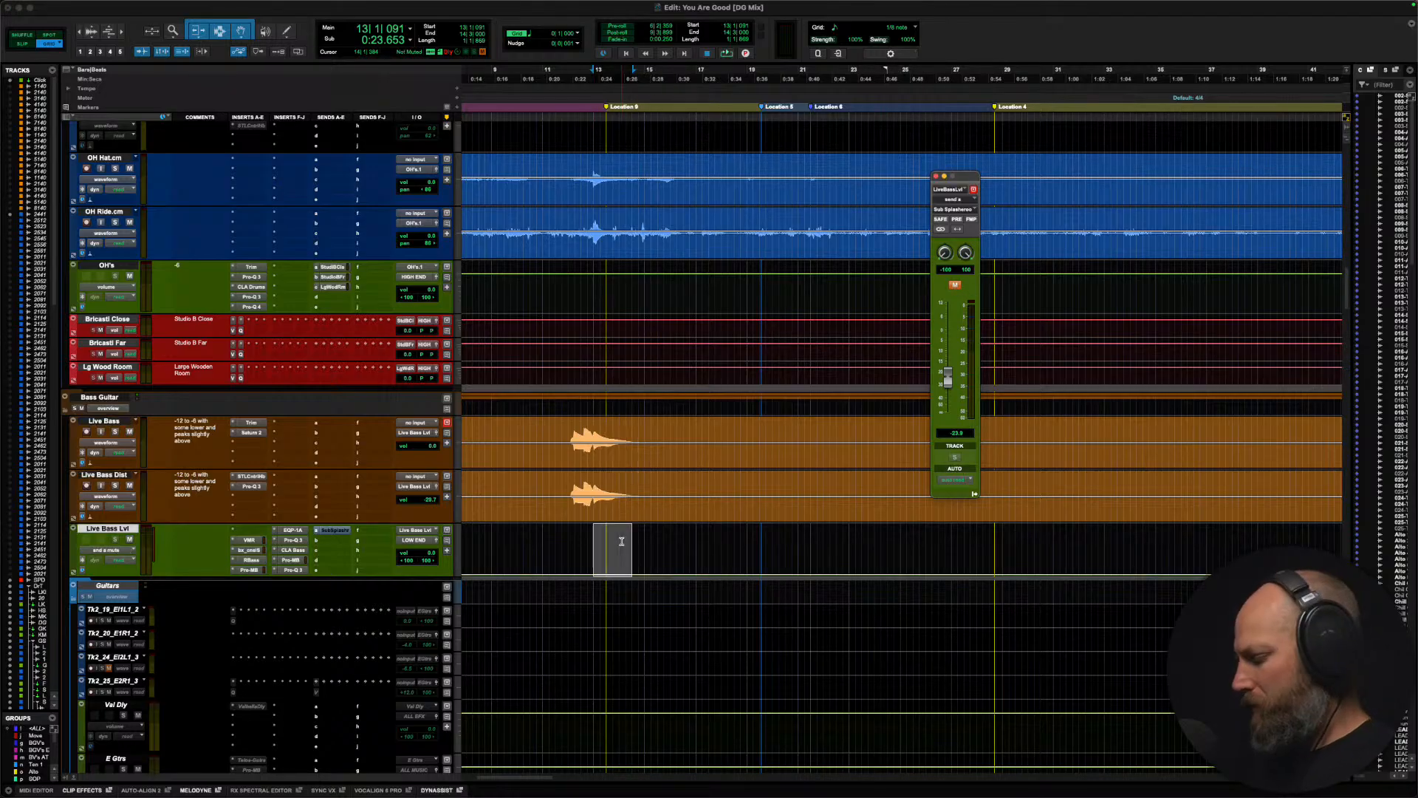
# Step: Audition the bass hit repeatedly from bar 11 beat 3 and settle the Sub Splasheroo send level at -17.2 dB
pyautogui.click(556, 548)
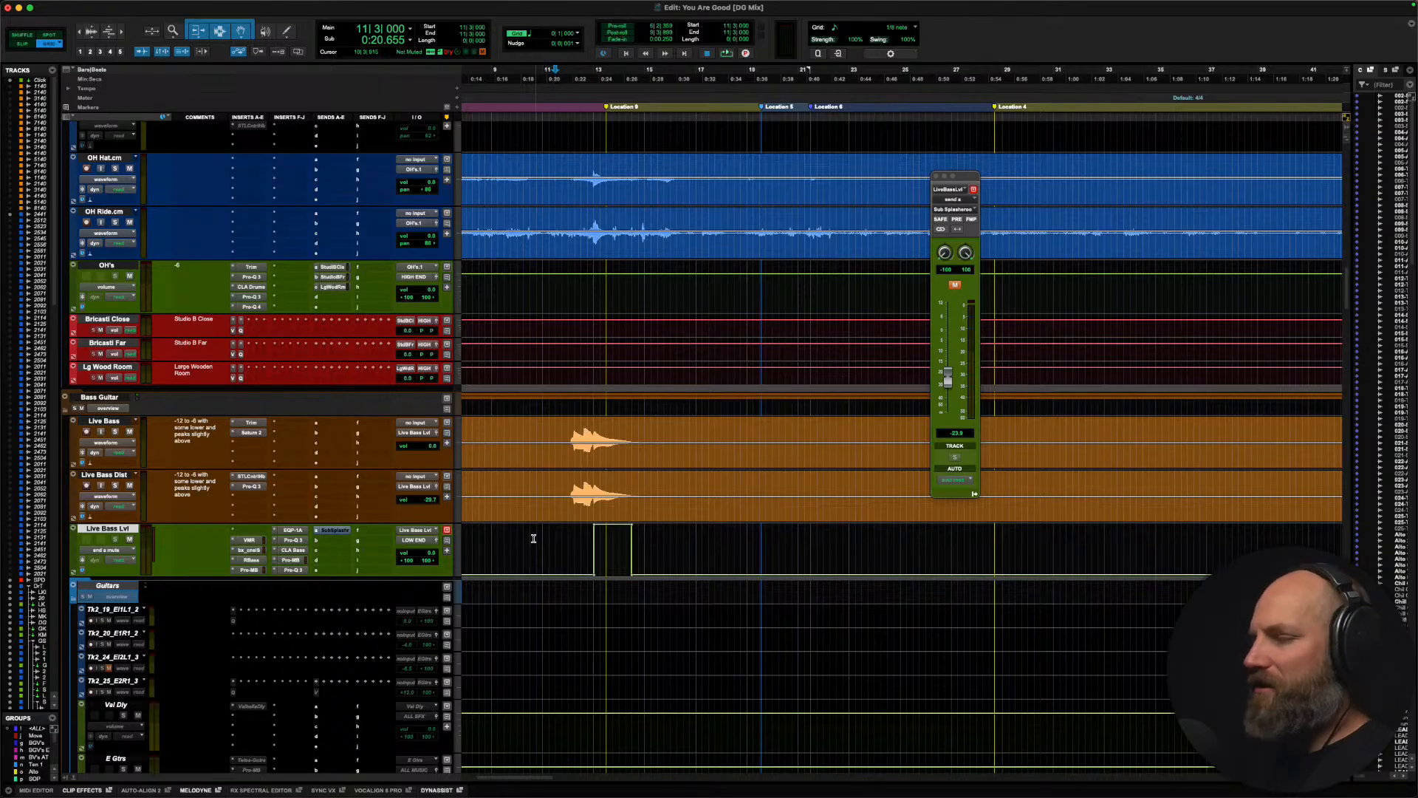
pyautogui.press('space')
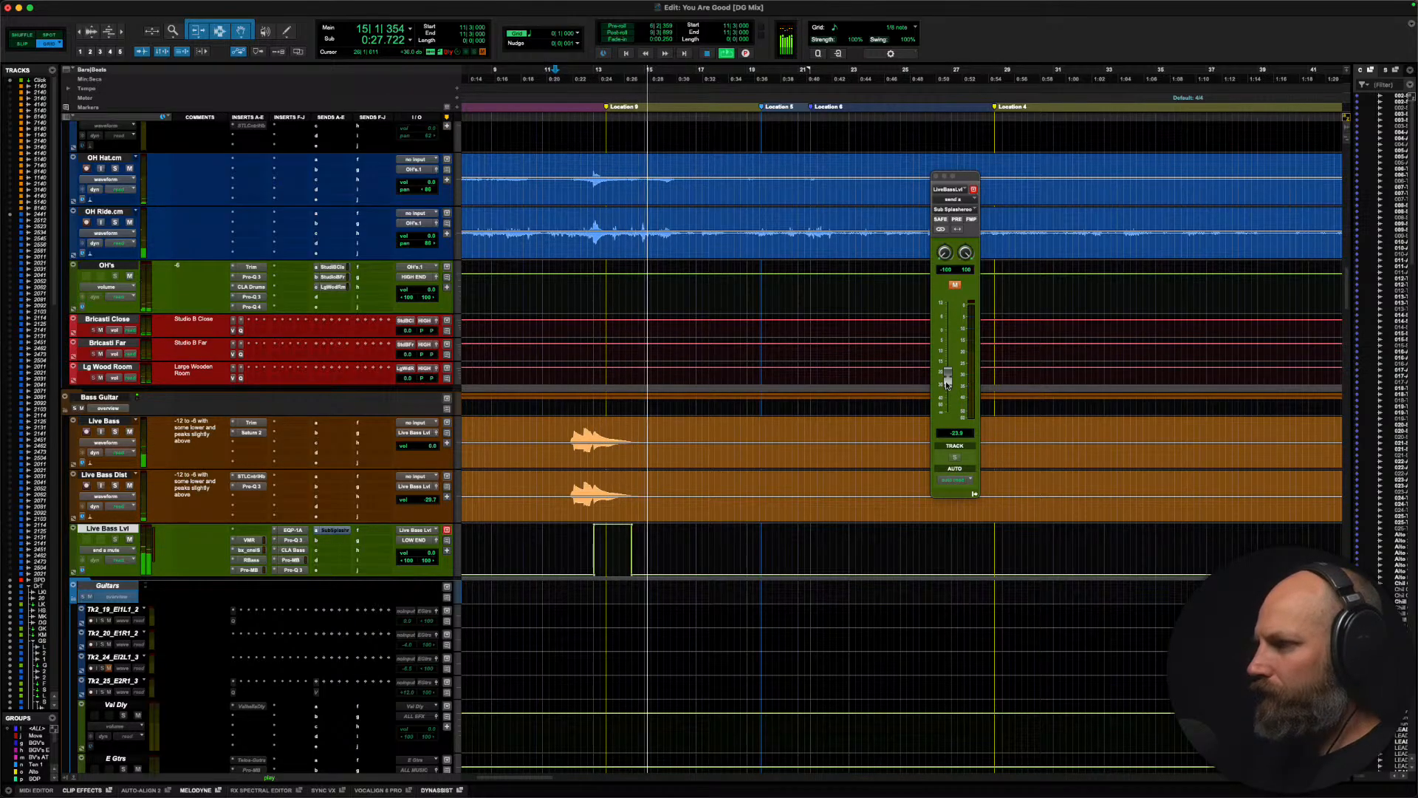
pyautogui.press('space')
pyautogui.moveTo(949, 381); pyautogui.dragTo(947, 365)
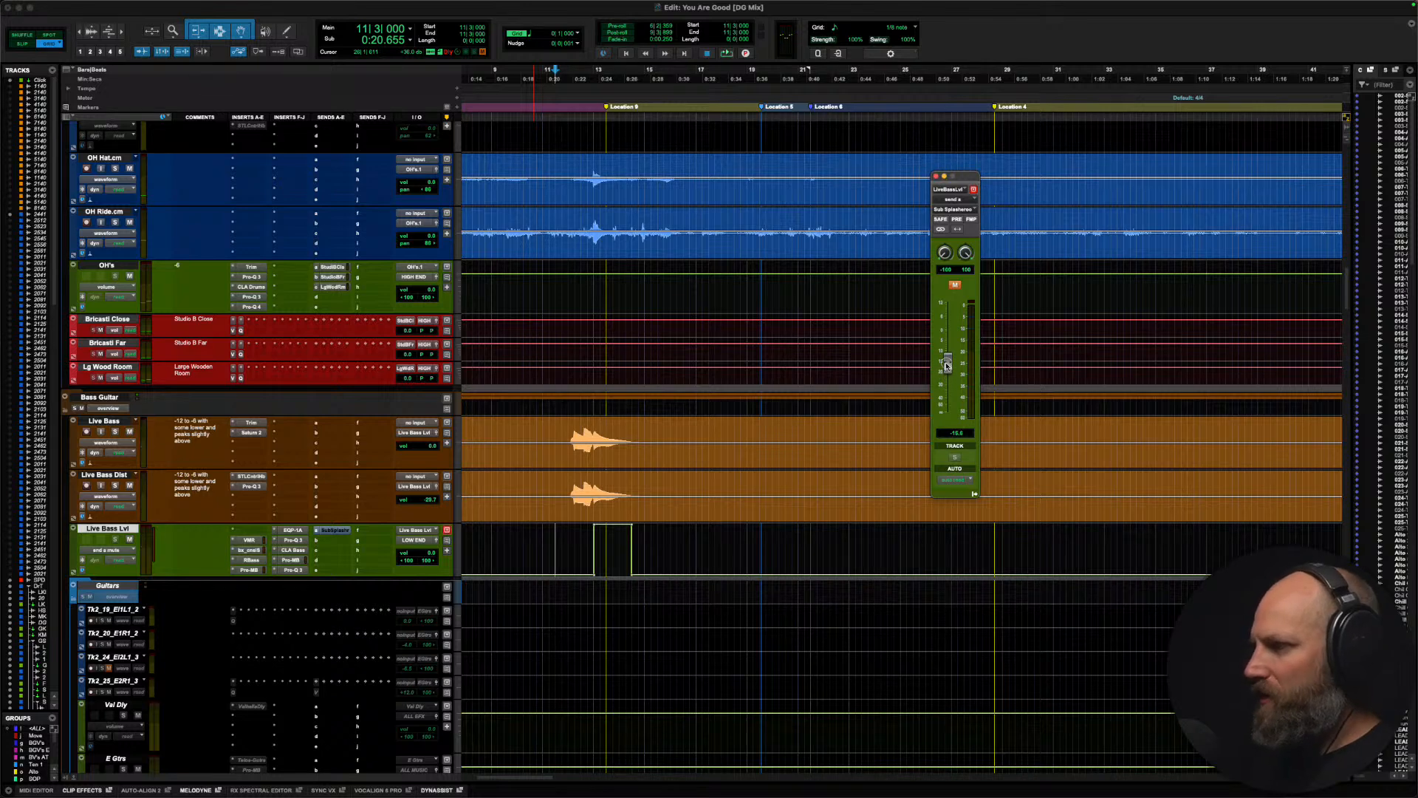
pyautogui.press('space')
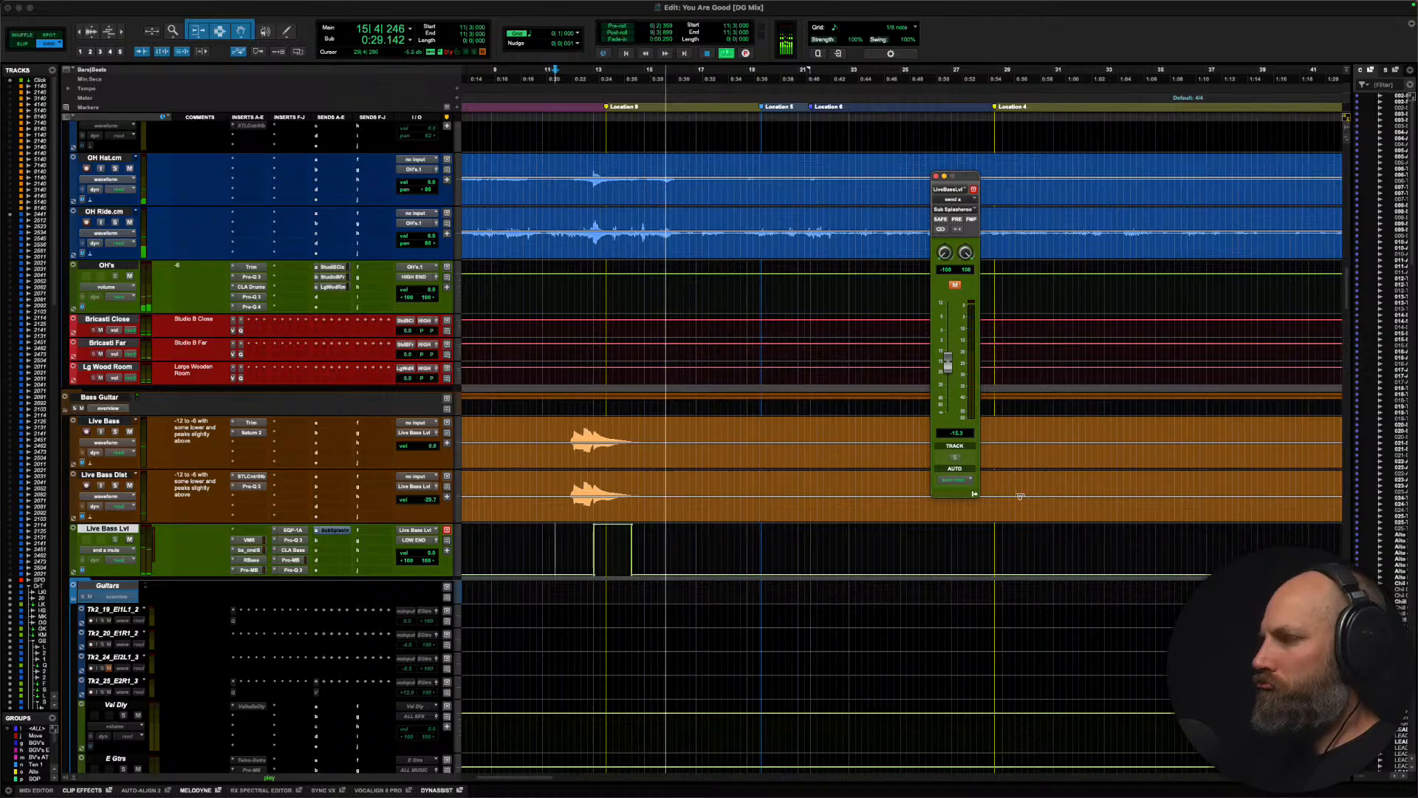
pyautogui.press('space')
pyautogui.moveTo(950, 373); pyautogui.dragTo(950, 377)
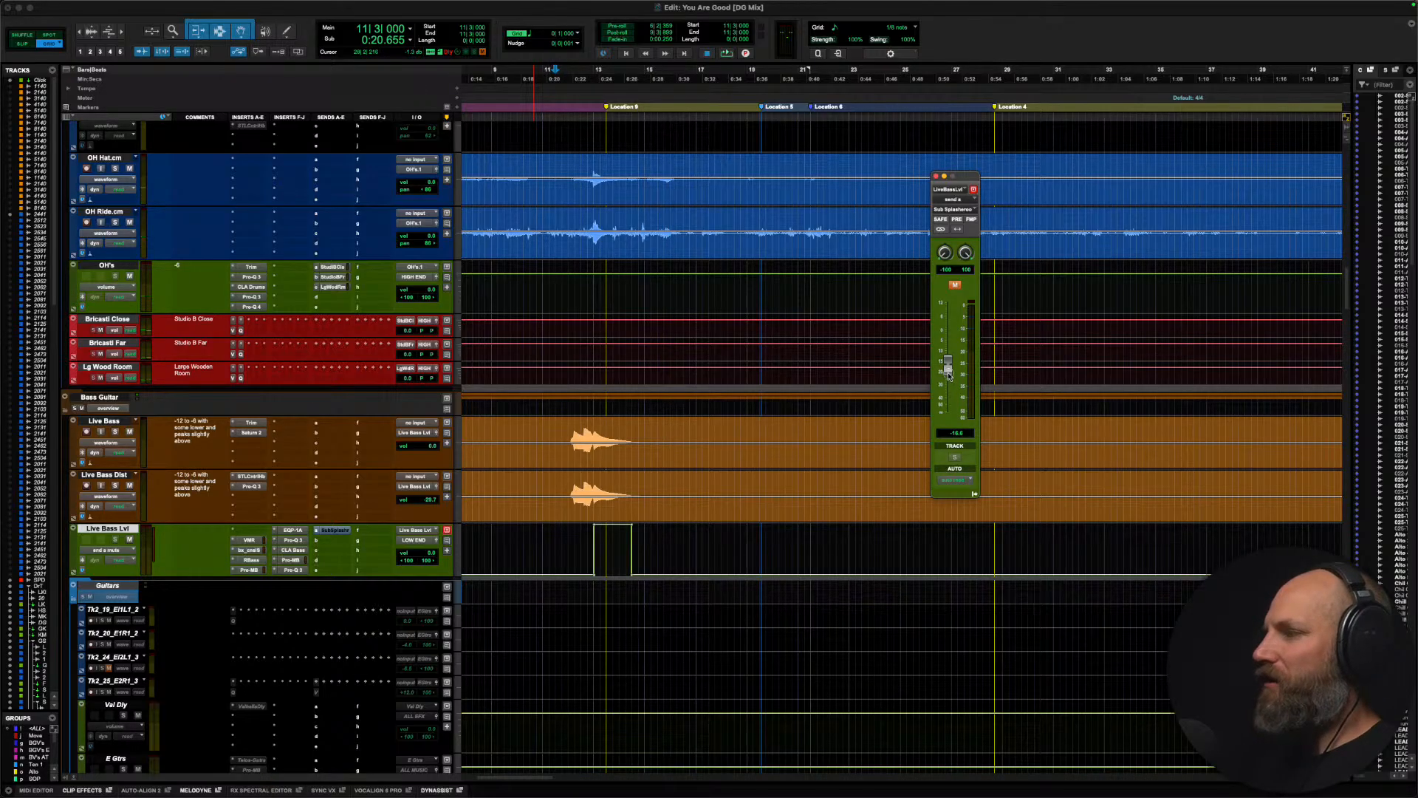
pyautogui.moveTo(950, 377); pyautogui.dragTo(950, 378)
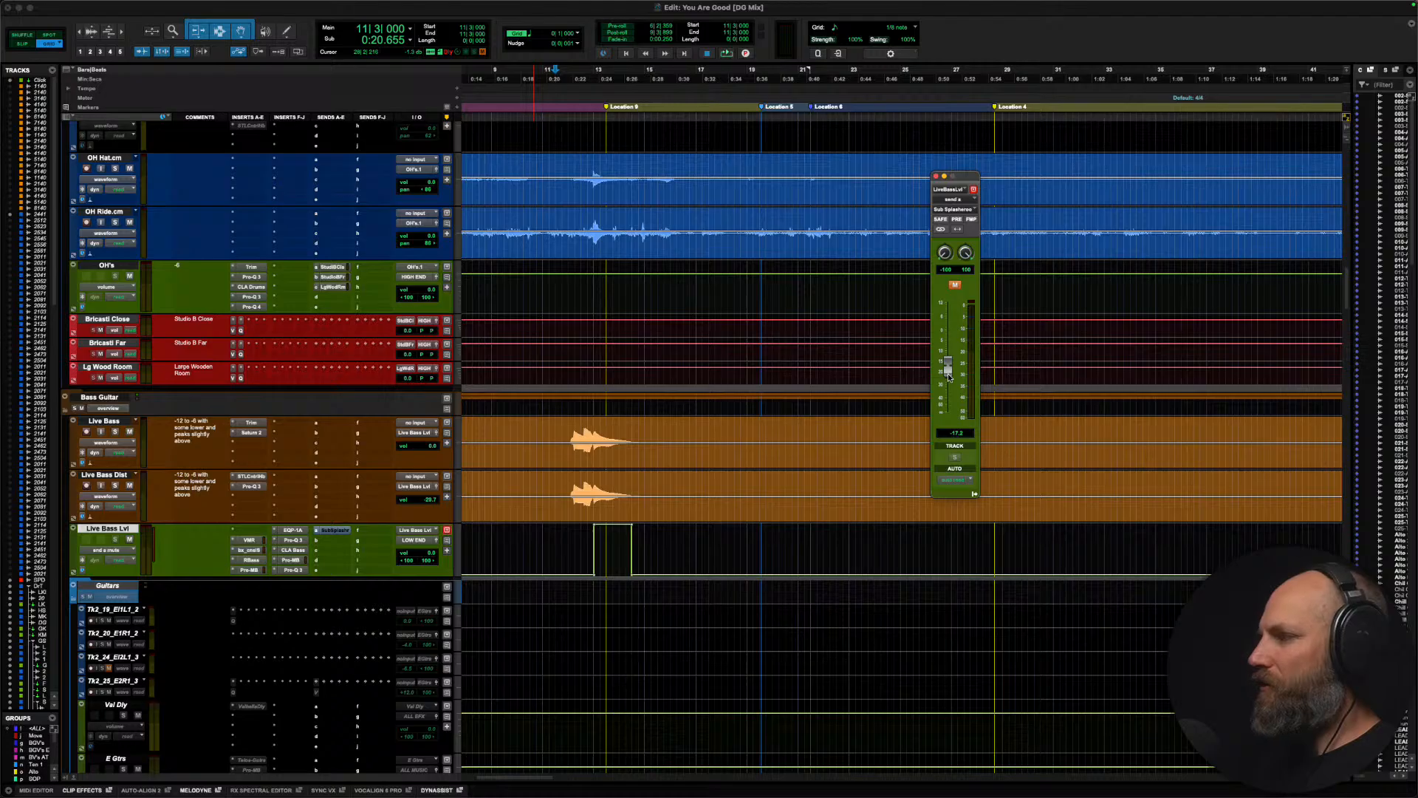
pyautogui.press('space')
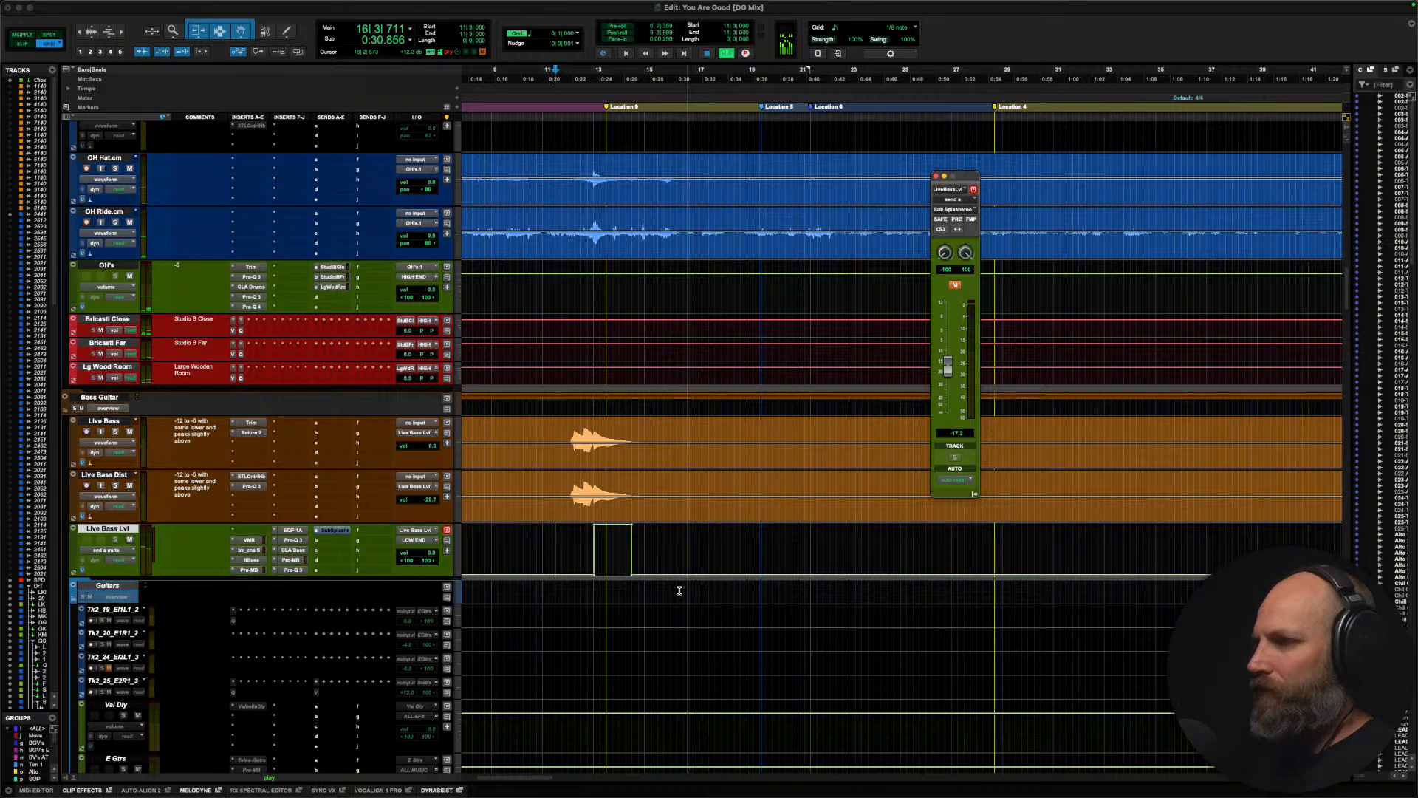
pyautogui.press('space')
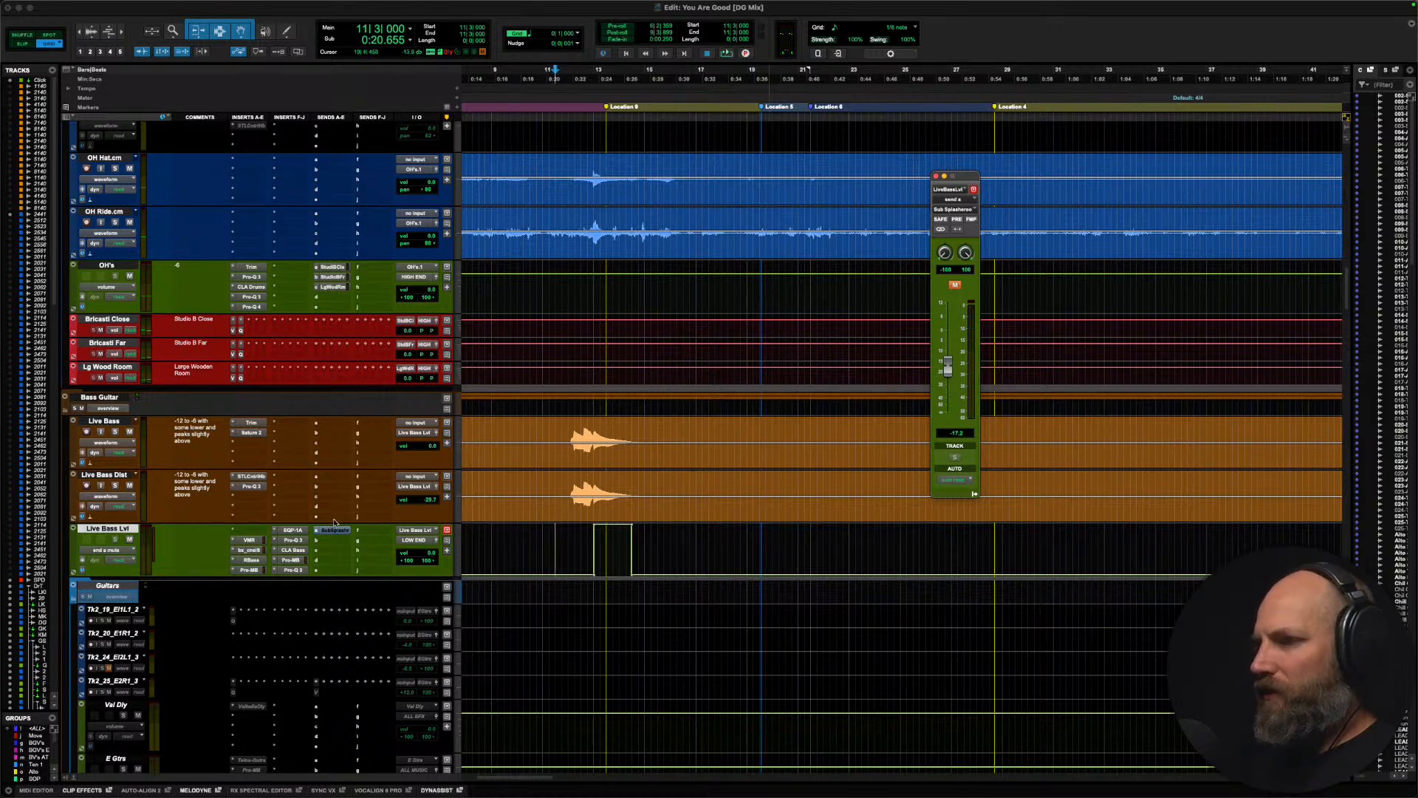
# Step: Deactivate the Sub Splasheroo send, solo the Bass Guitar folder and play the dry bass hit from about bar 12
pyautogui.keyDown('ctrl'); pyautogui.keyDown('super'); pyautogui.click(334, 530); pyautogui.keyUp('super'); pyautogui.keyUp('ctrl')
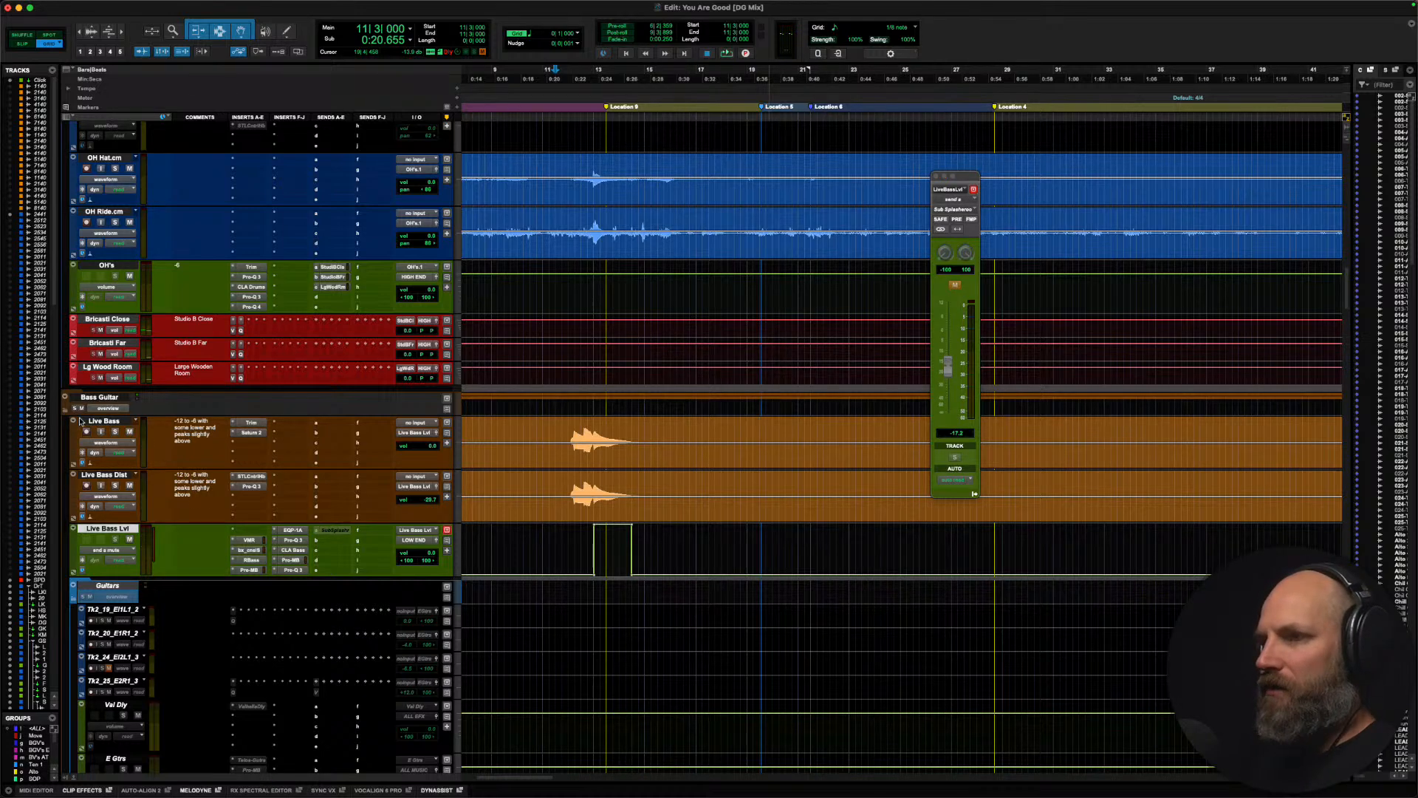
pyautogui.click(562, 434)
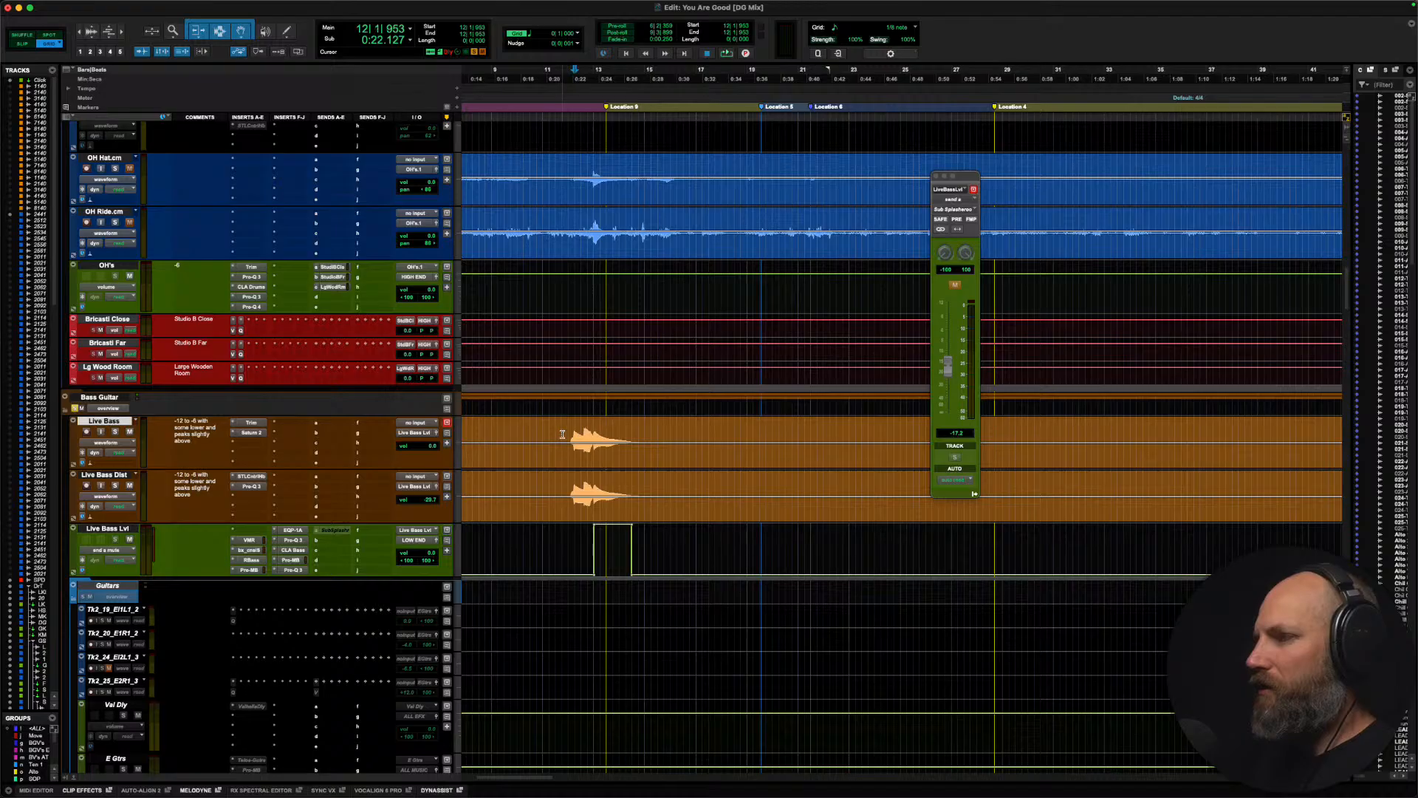
pyautogui.press('space')
pyautogui.press('space')
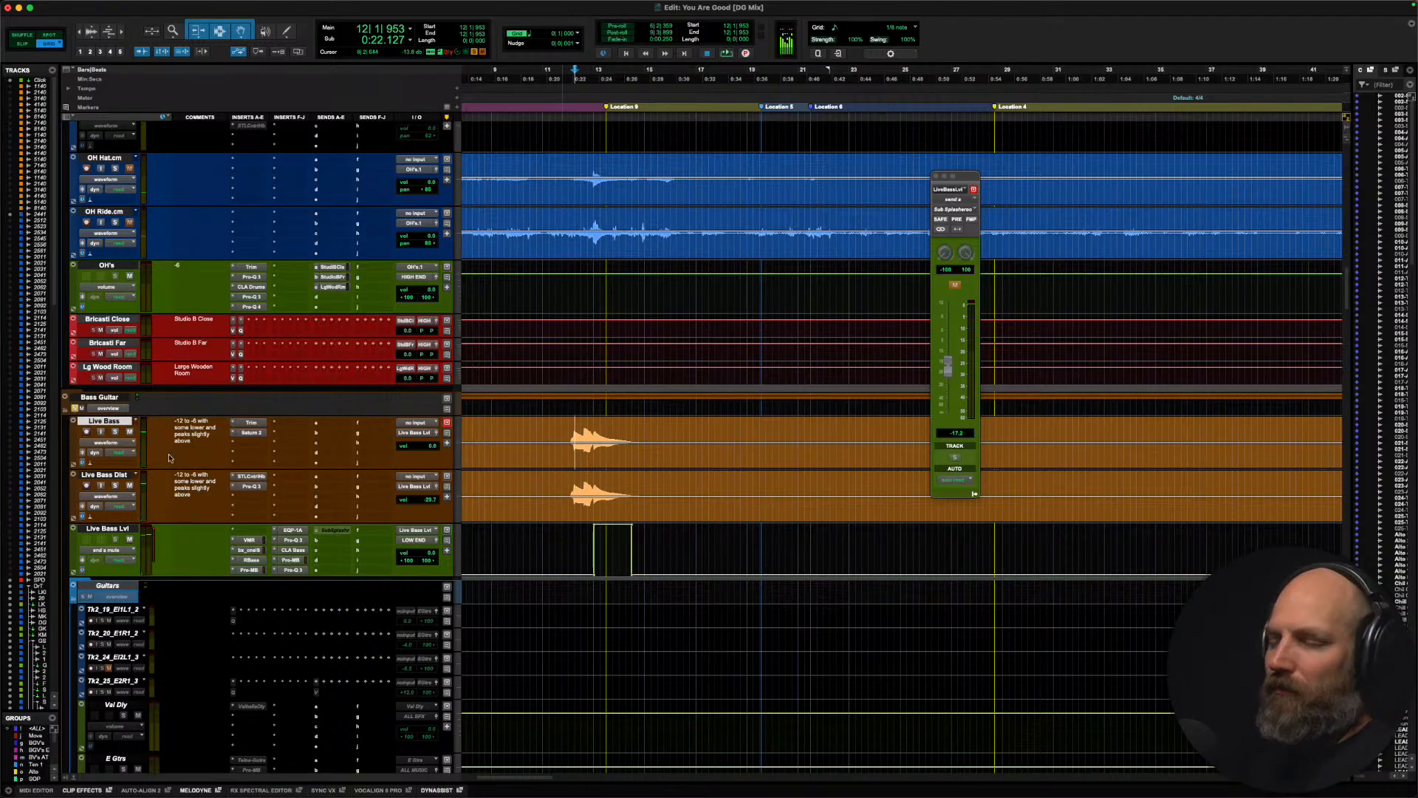
# Step: Reactivate the Sub Splasheroo send, audition the same bass hit with the effect, and make the send inactive again
pyautogui.keyDown('ctrl'); pyautogui.keyDown('super'); pyautogui.click(334, 531); pyautogui.keyUp('super'); pyautogui.keyUp('ctrl')
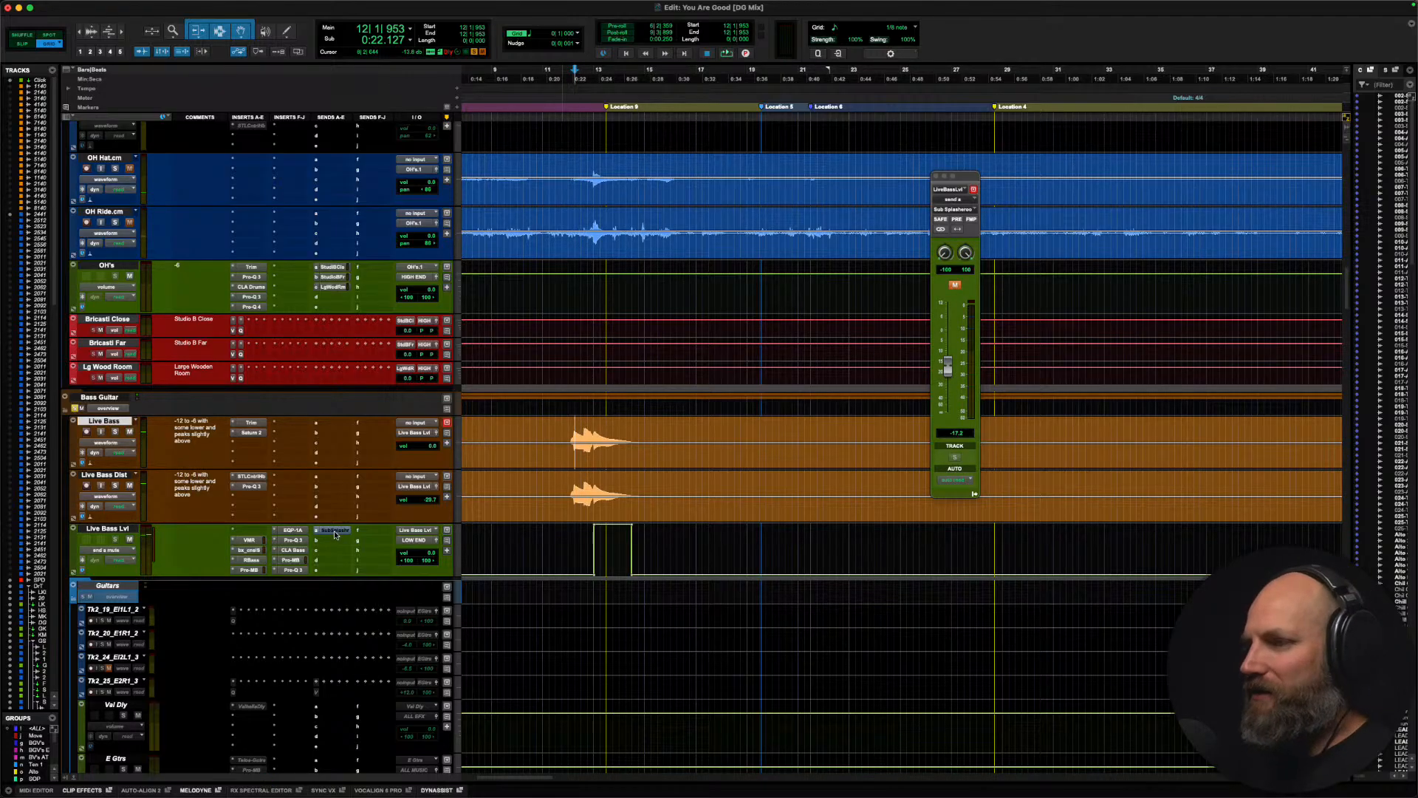
pyautogui.keyDown('super'); pyautogui.click(334, 534); pyautogui.keyUp('super')
pyautogui.keyDown('super'); pyautogui.click(335, 534); pyautogui.keyUp('super')
pyautogui.press('space')
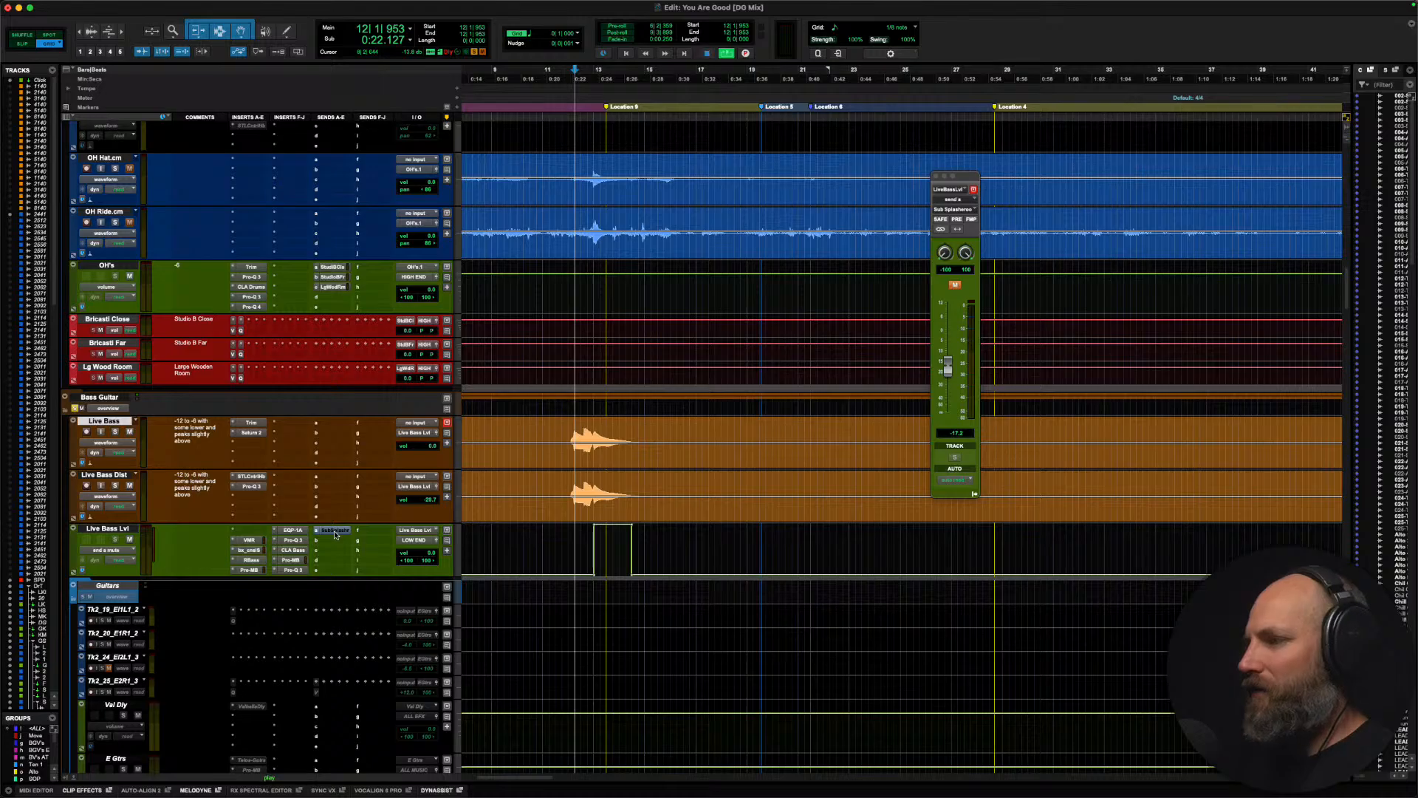
pyautogui.keyDown('super'); pyautogui.click(334, 534); pyautogui.keyUp('super')
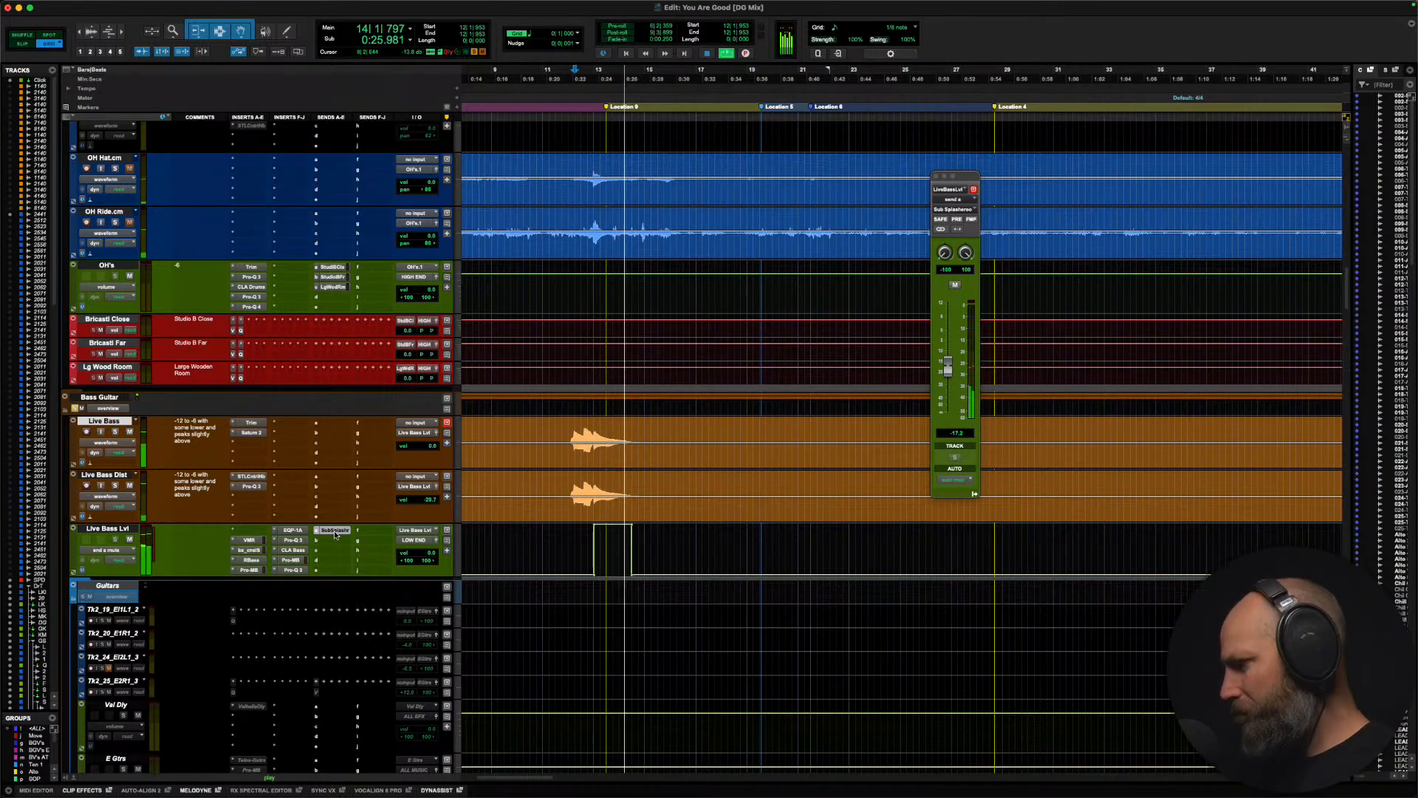
pyautogui.keyDown('super'); pyautogui.click(335, 534); pyautogui.keyUp('super')
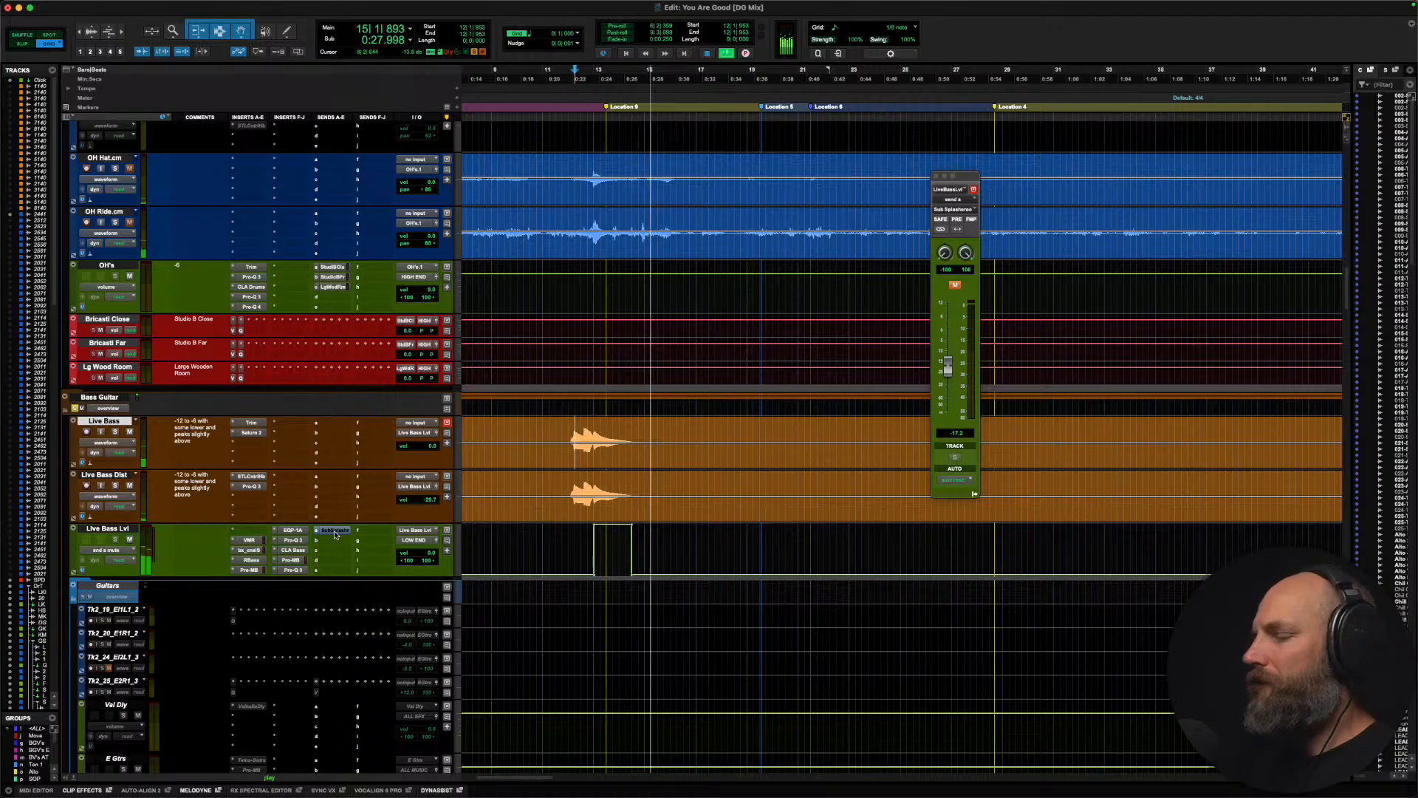
pyautogui.press('space')
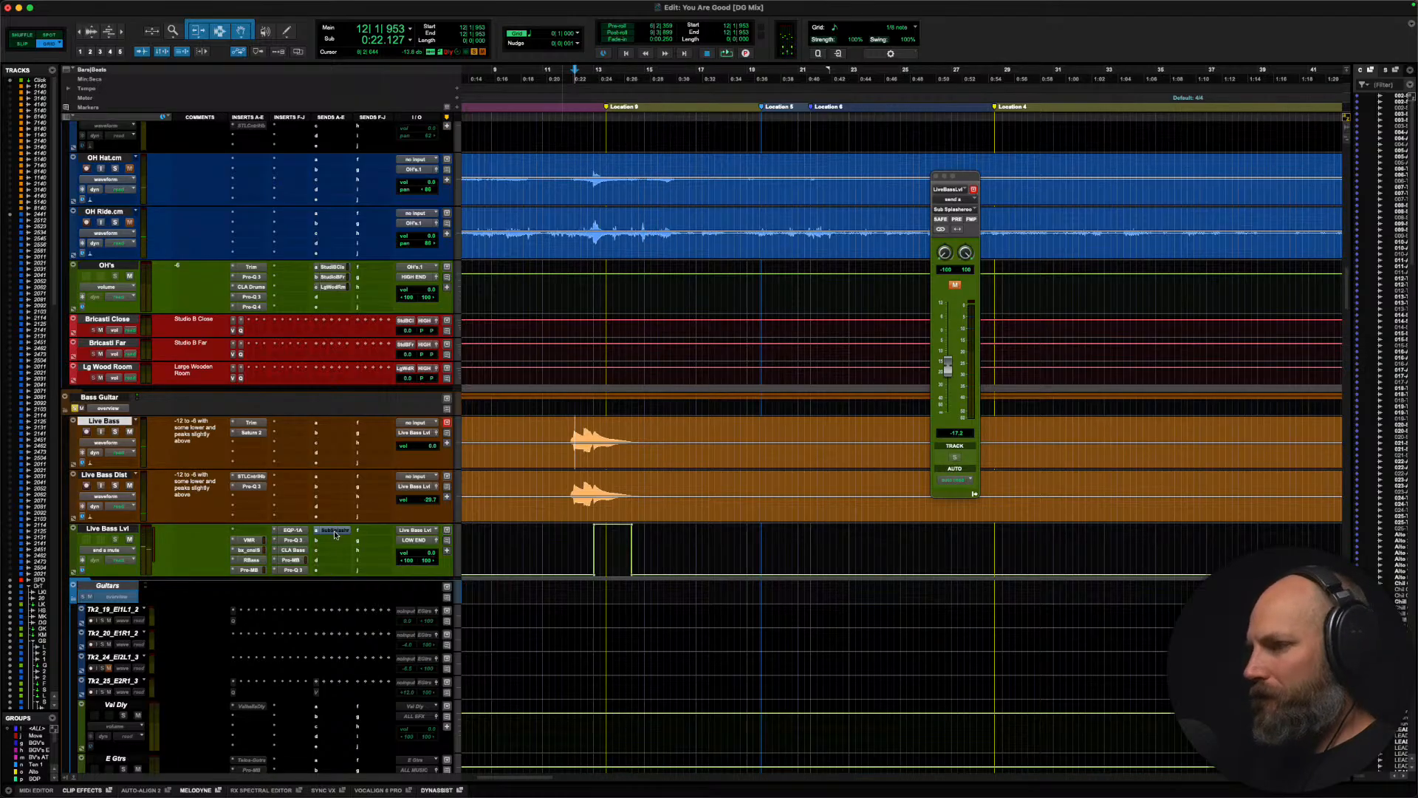
pyautogui.keyDown('ctrl'); pyautogui.keyDown('super'); pyautogui.click(334, 532); pyautogui.keyUp('super'); pyautogui.keyUp('ctrl')
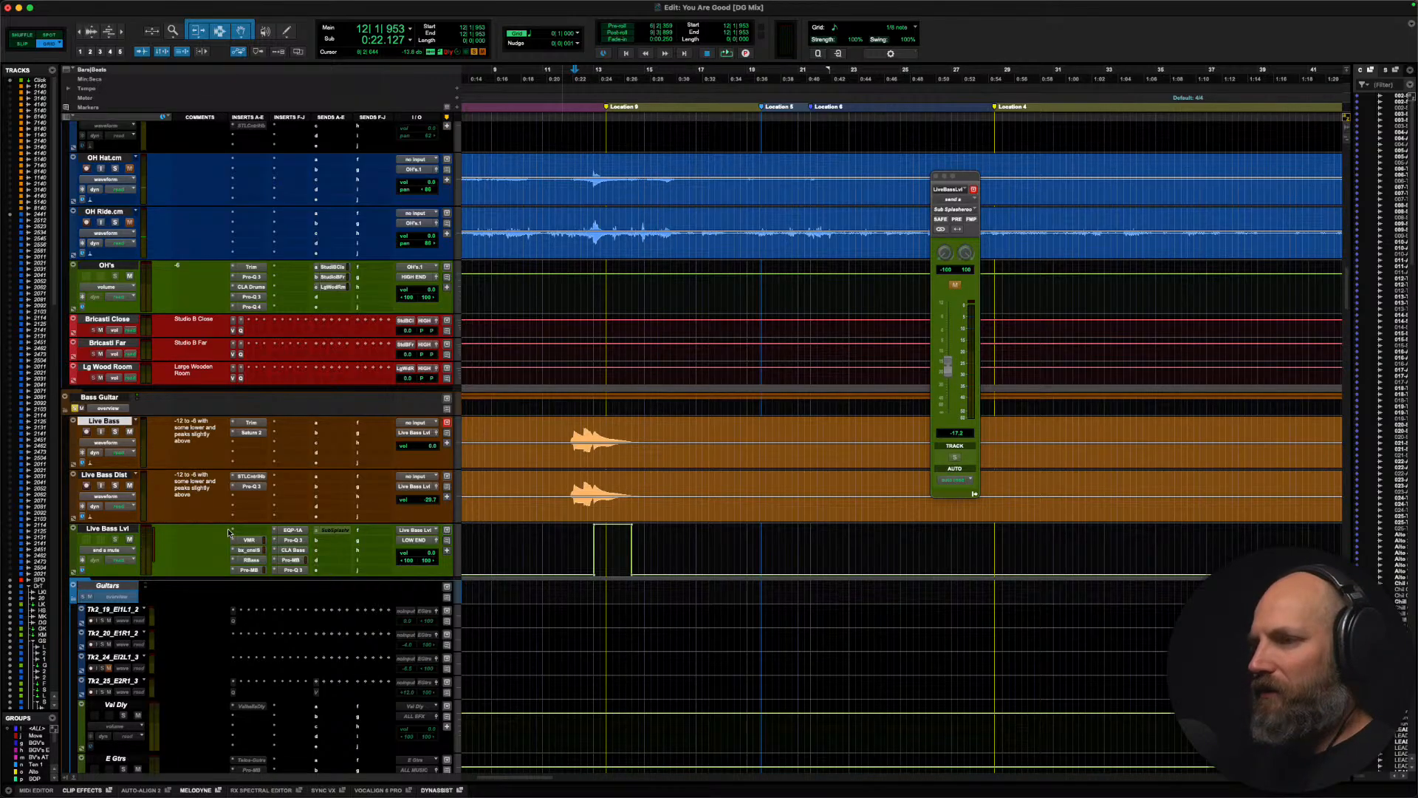
# Step: Enlarge the Sub Splasheroo track in the FX folder and open its Pro-Q 3 equalizer for inspection, clear of the track list
pyautogui.scroll(-20, 228, 531)
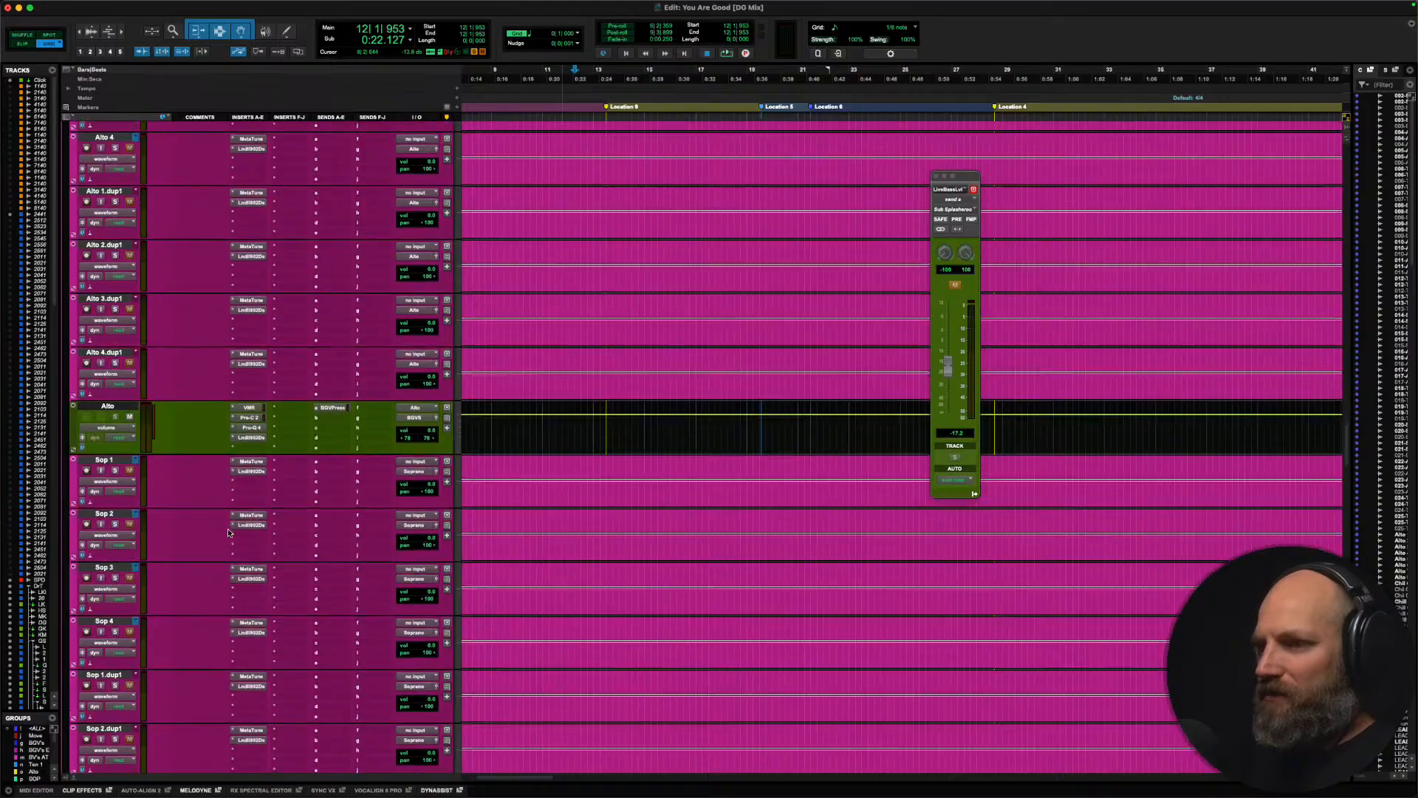
pyautogui.scroll(-20, 222, 532)
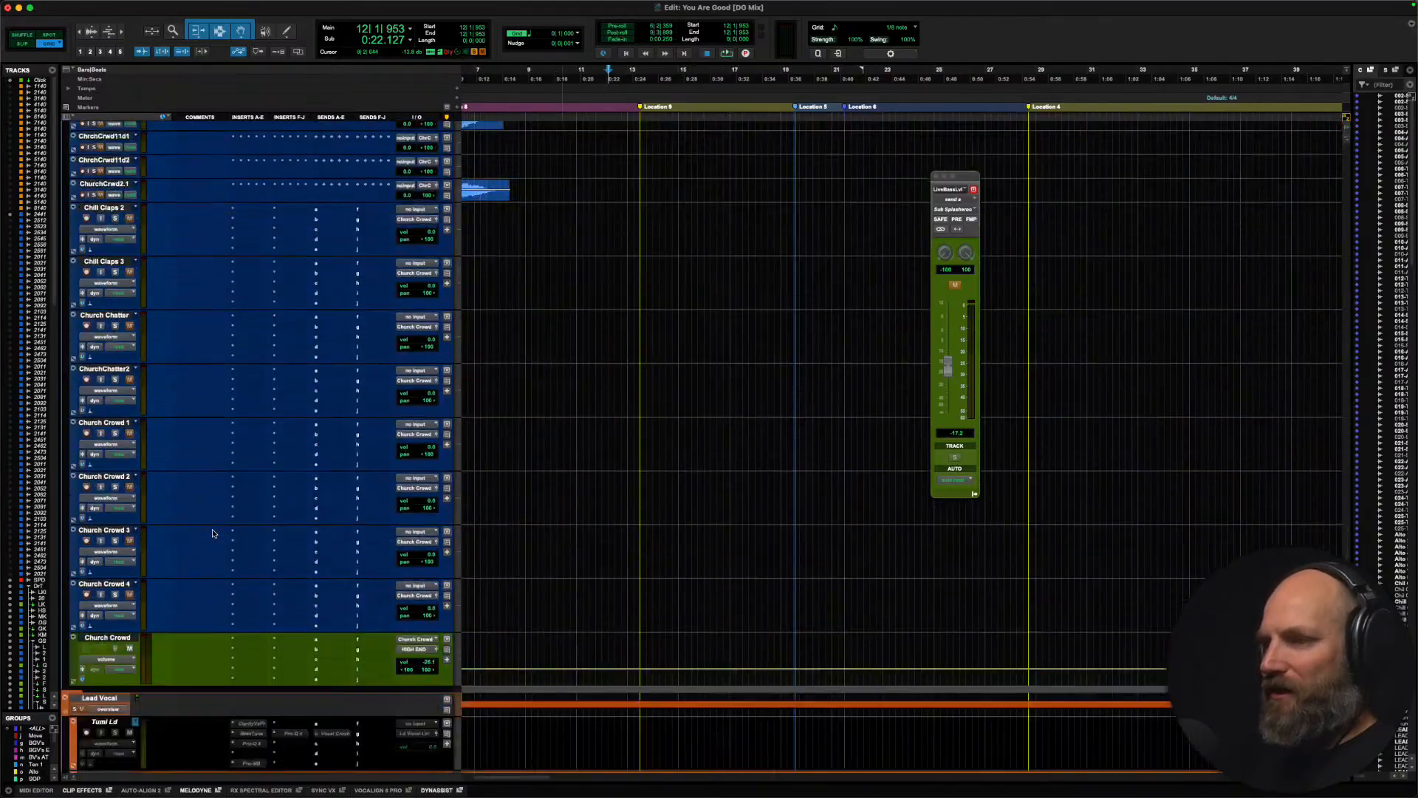
pyautogui.scroll(-20, 212, 532)
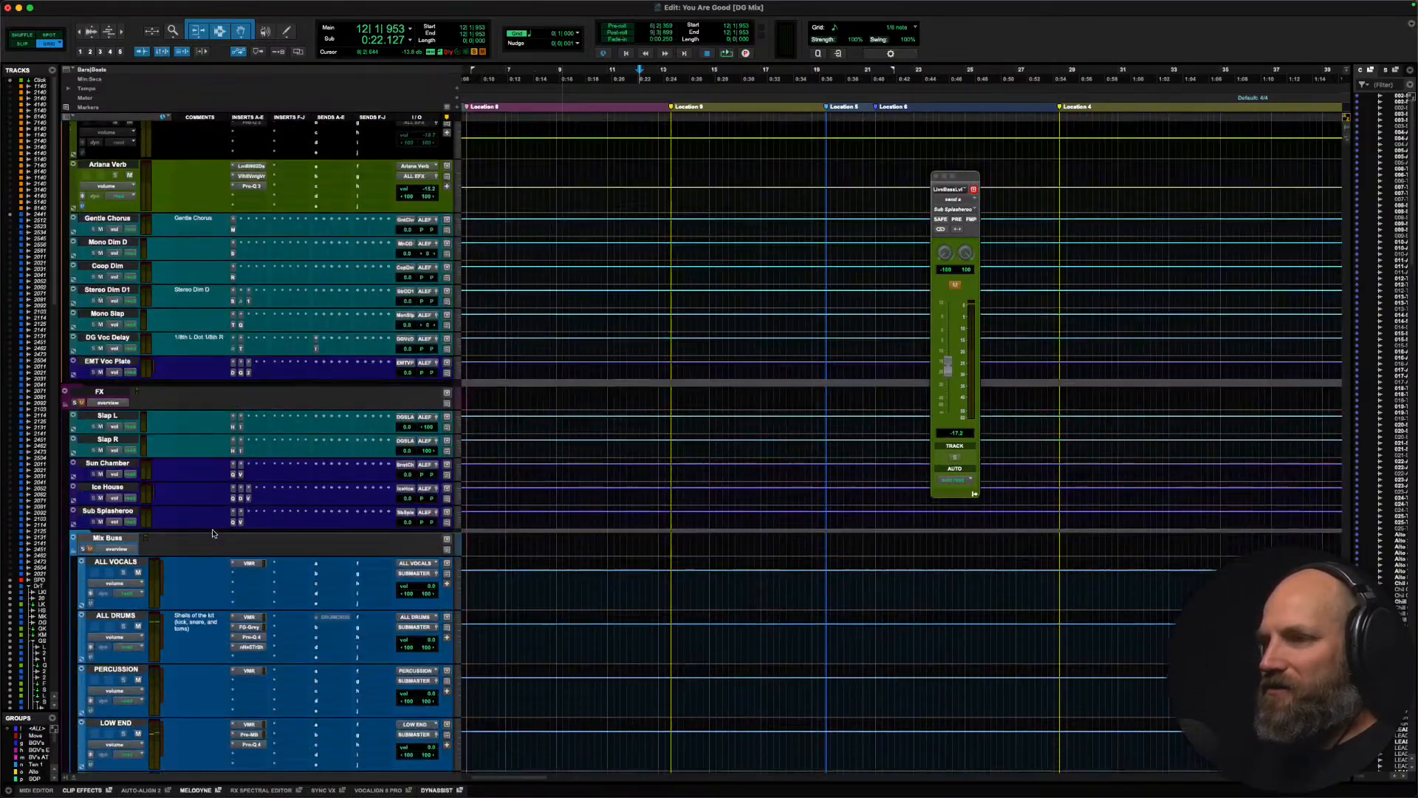
pyautogui.scroll(-4, 213, 532)
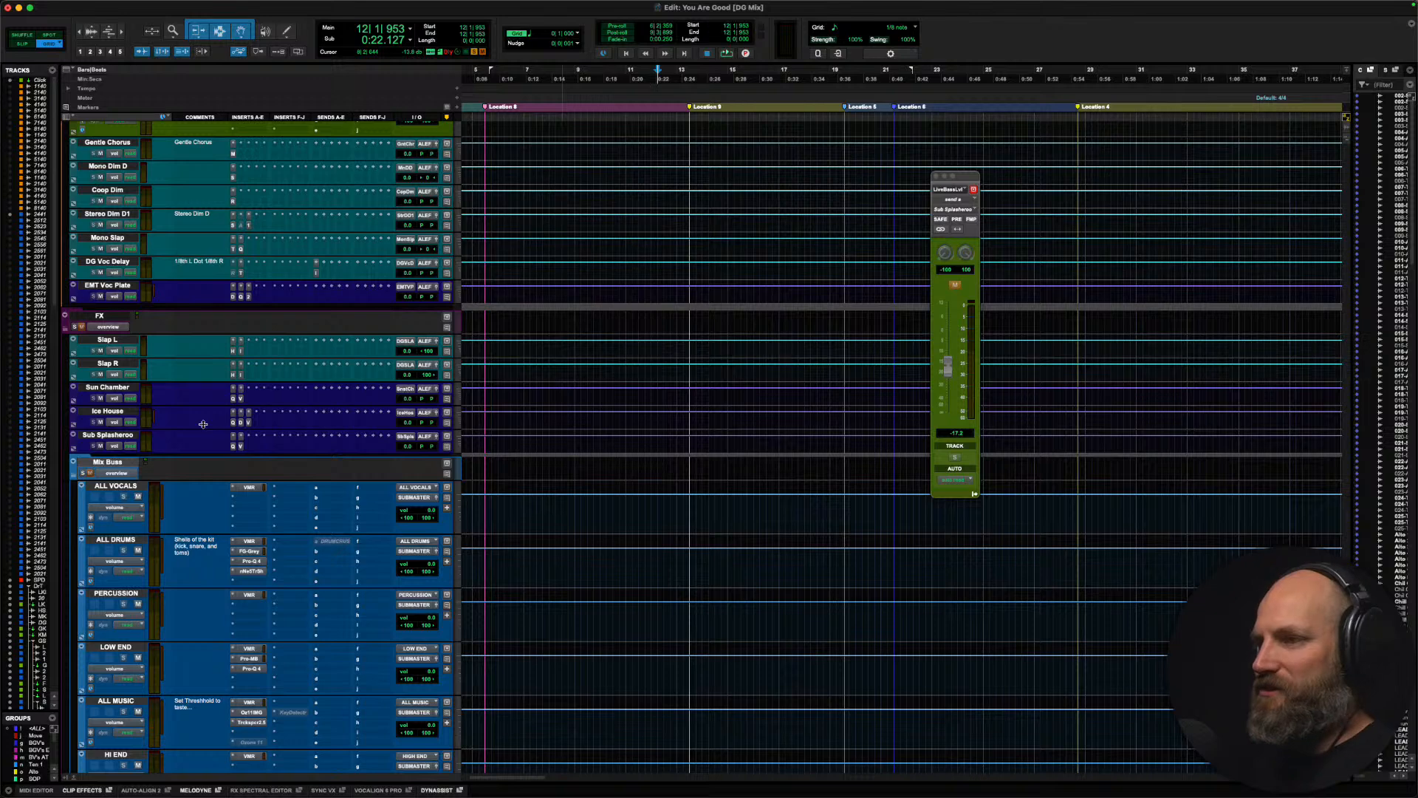
pyautogui.click(110, 435)
pyautogui.hotkey('ctrl', 'Up')
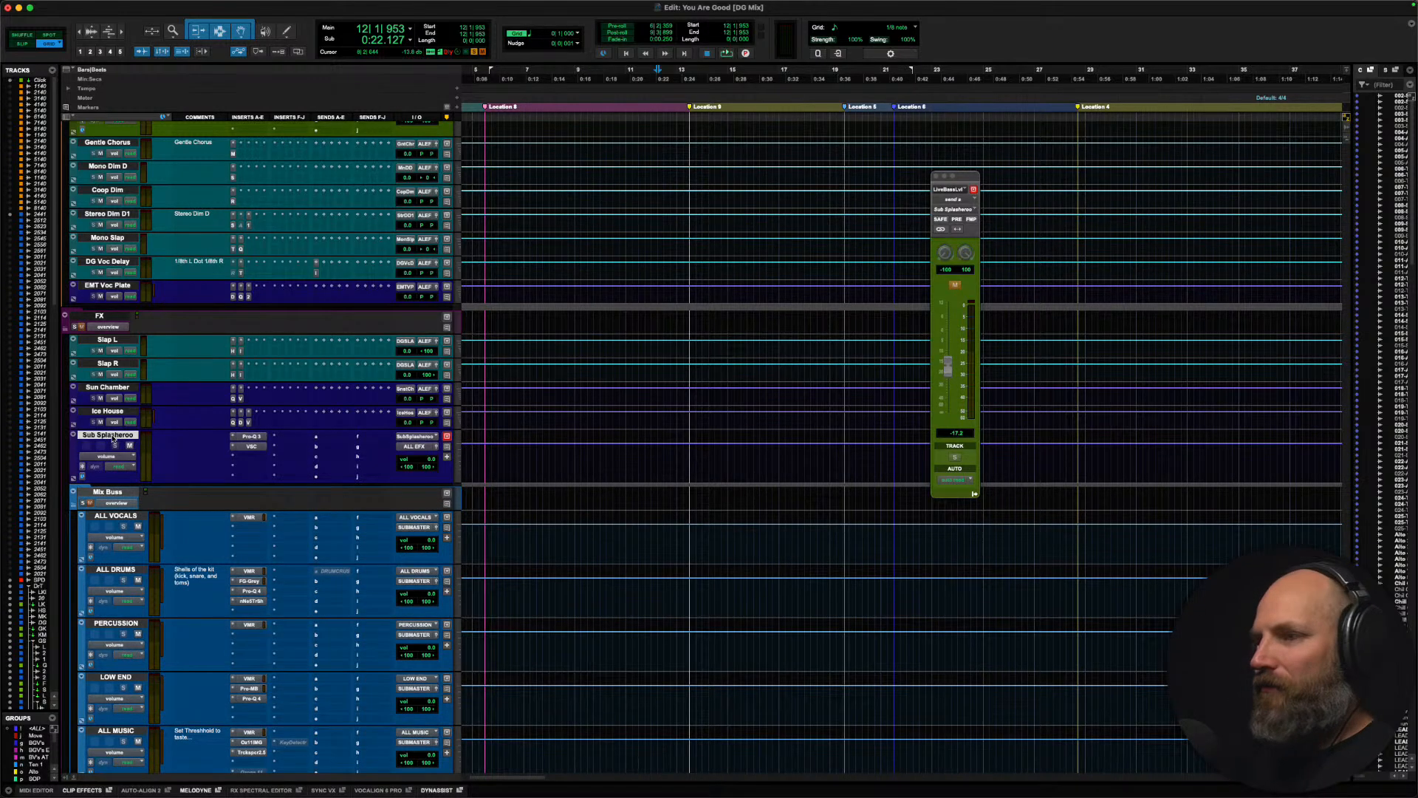
pyautogui.click(251, 436)
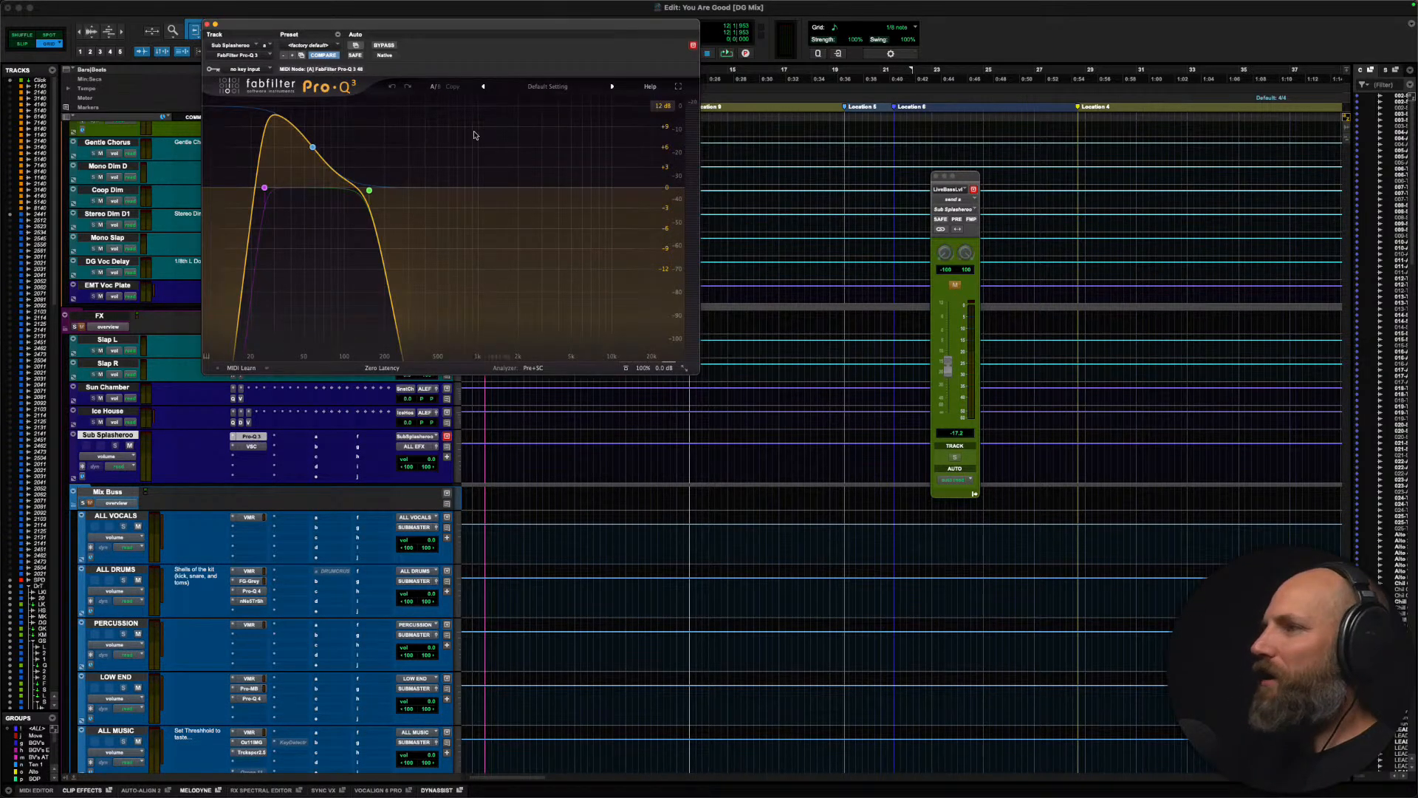
pyautogui.moveTo(431, 30); pyautogui.dragTo(660, 129)
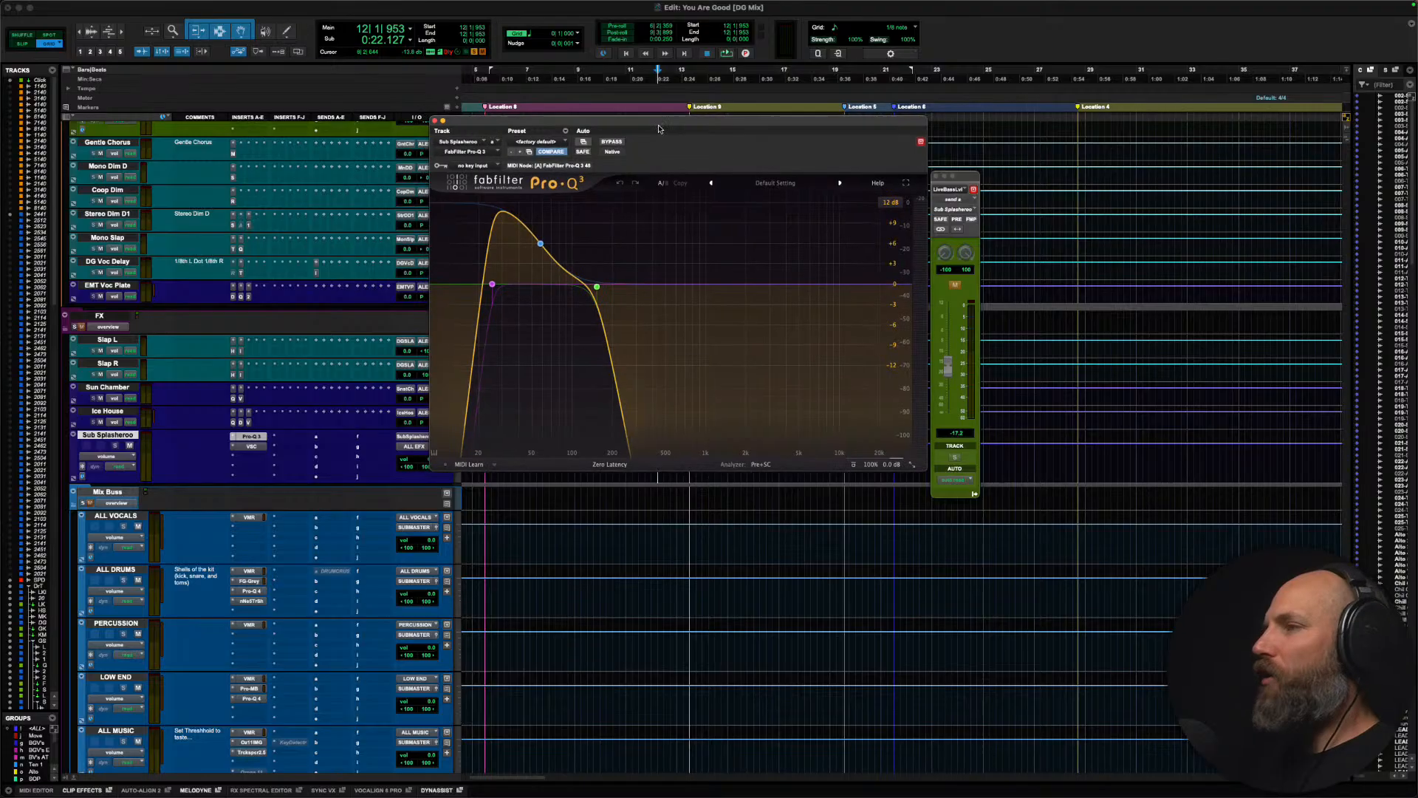
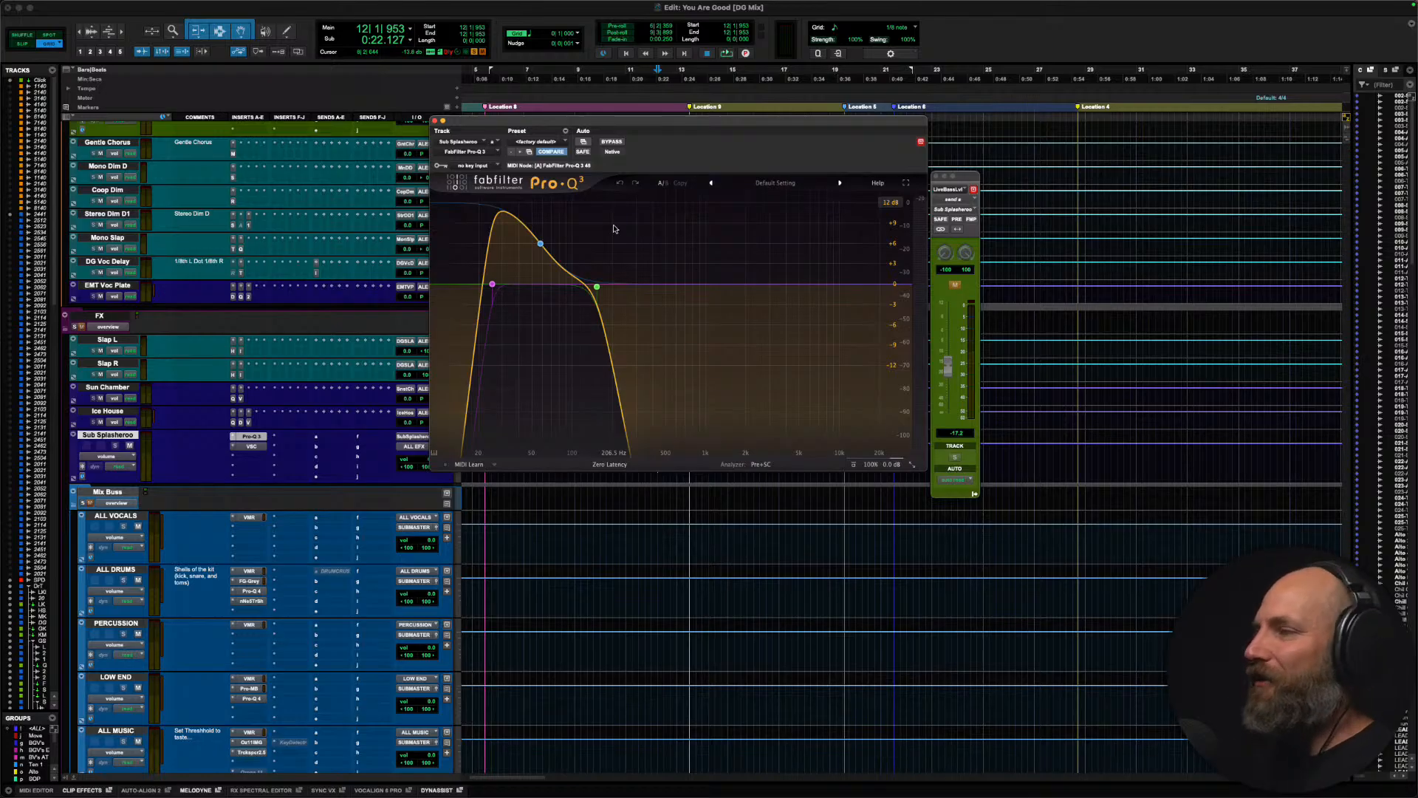
# Step: Raise the high-cut band of the Sub Splasheroo equalizer to about 358 Hz
pyautogui.moveTo(609, 291)
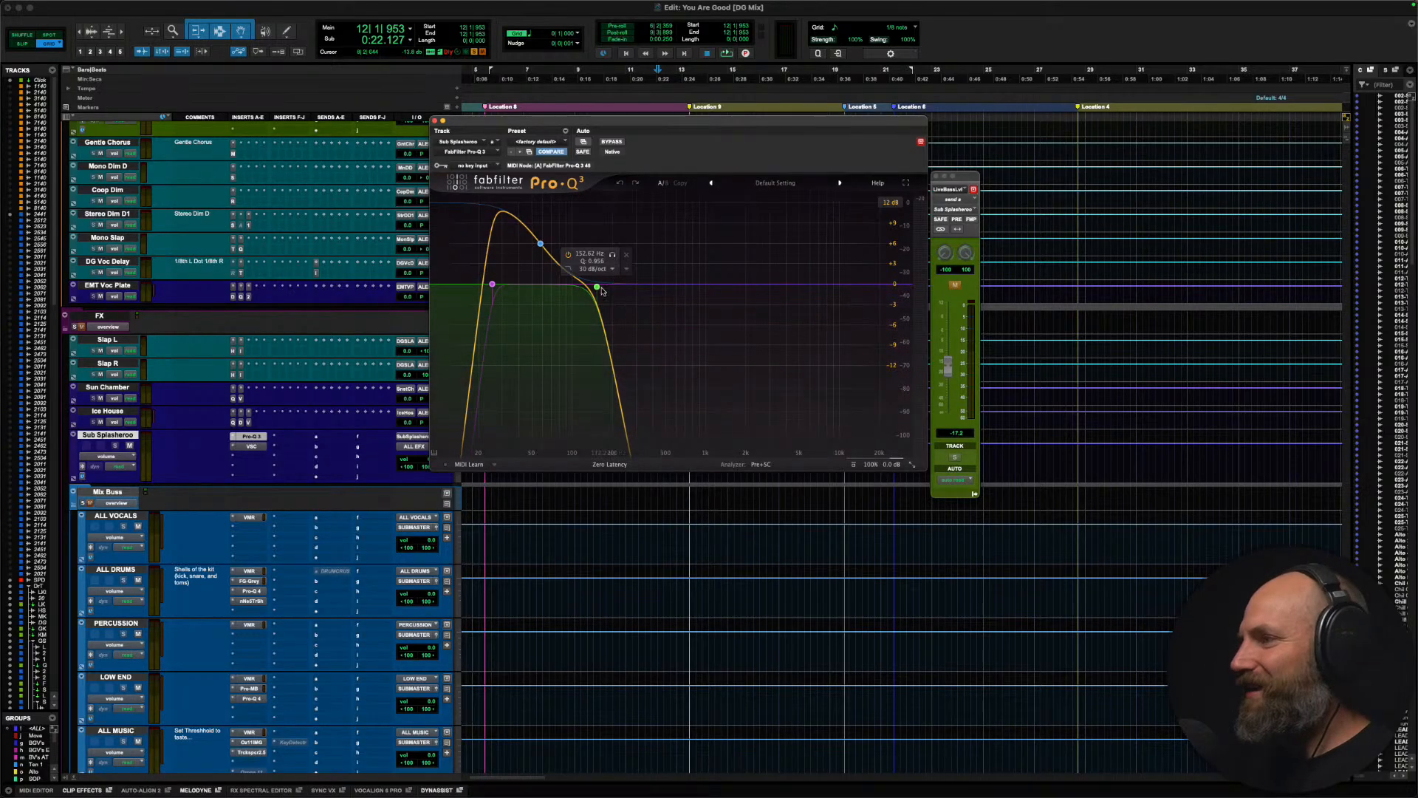
pyautogui.moveTo(602, 292); pyautogui.dragTo(650, 294)
pyautogui.scroll(10, 332, 408)
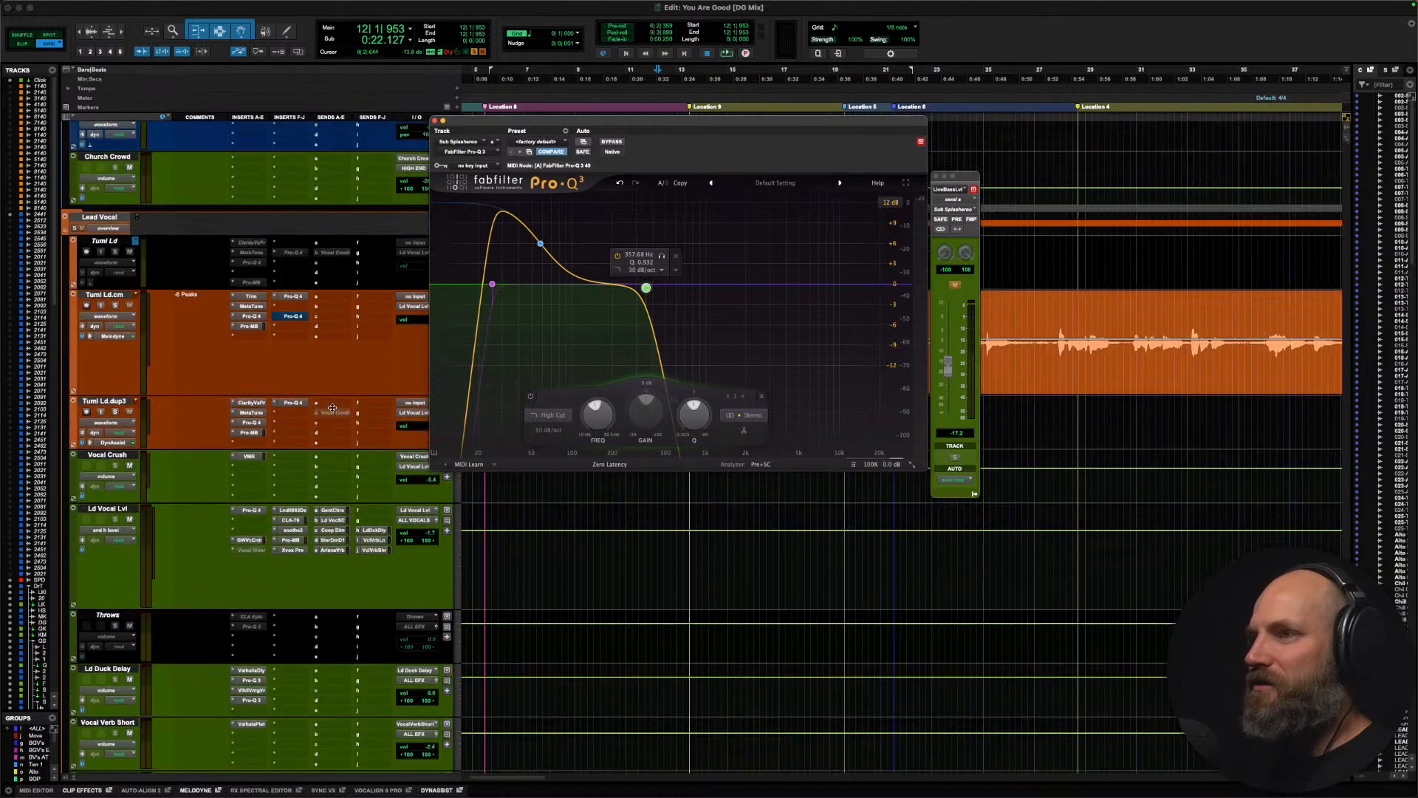
pyautogui.scroll(10, 332, 408)
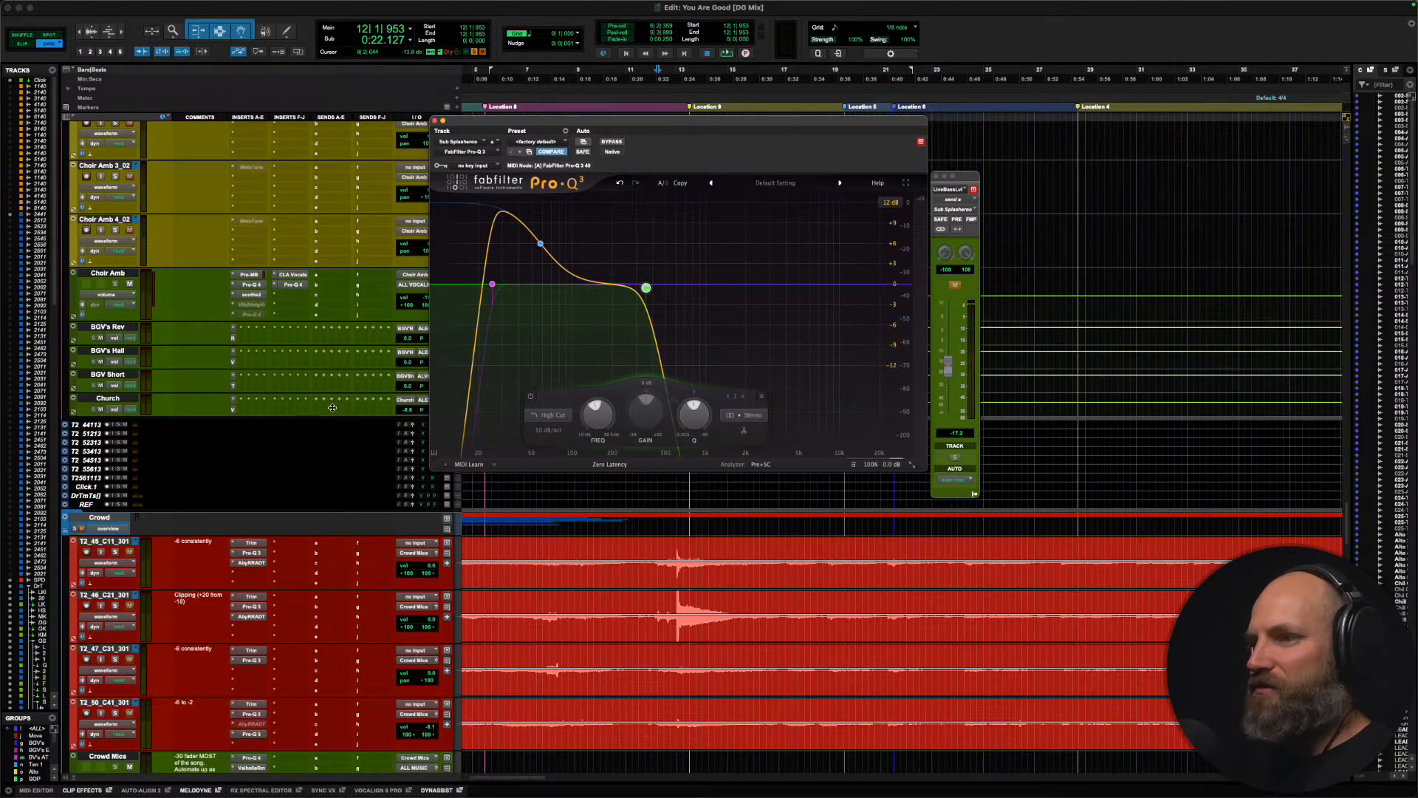
pyautogui.scroll(15, 332, 407)
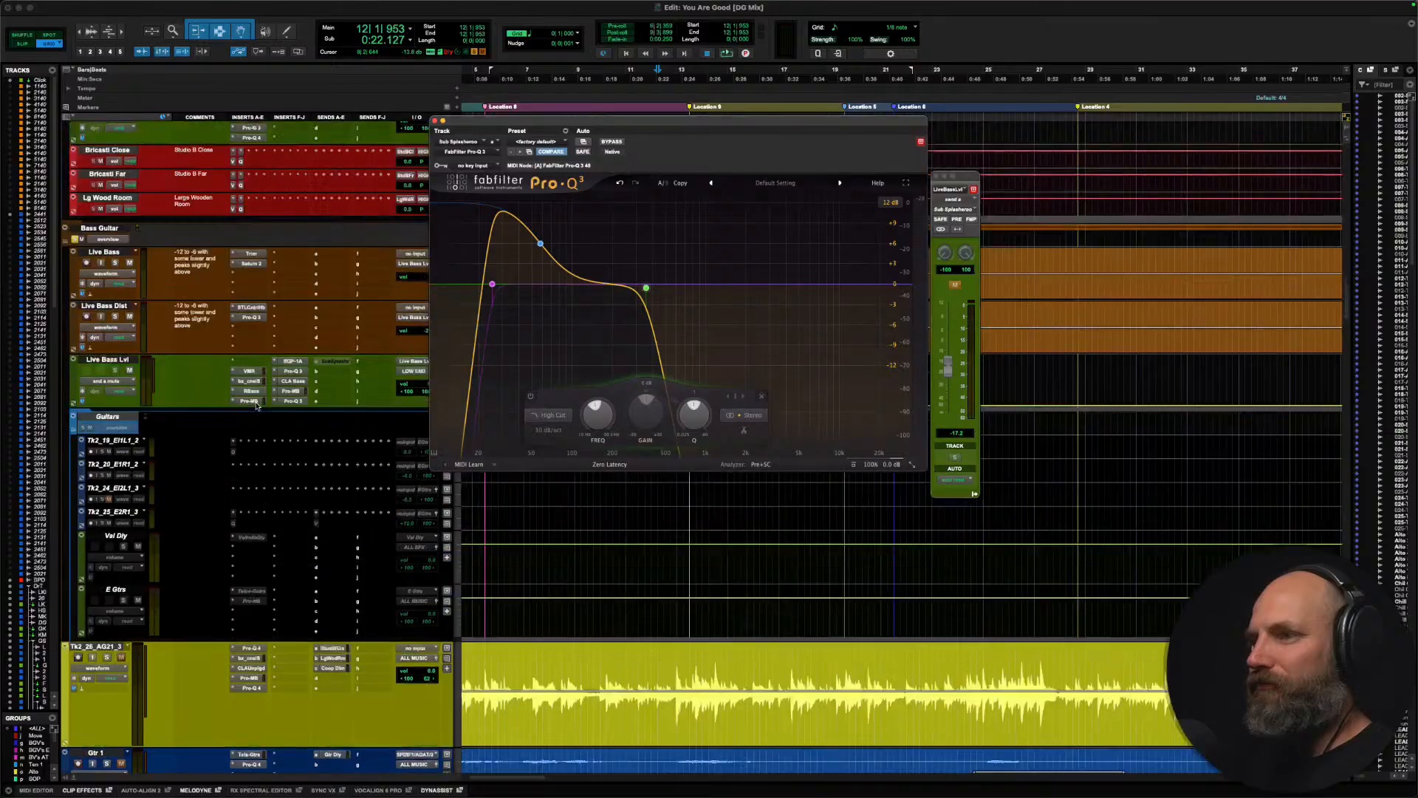
pyautogui.scroll(10, 257, 405)
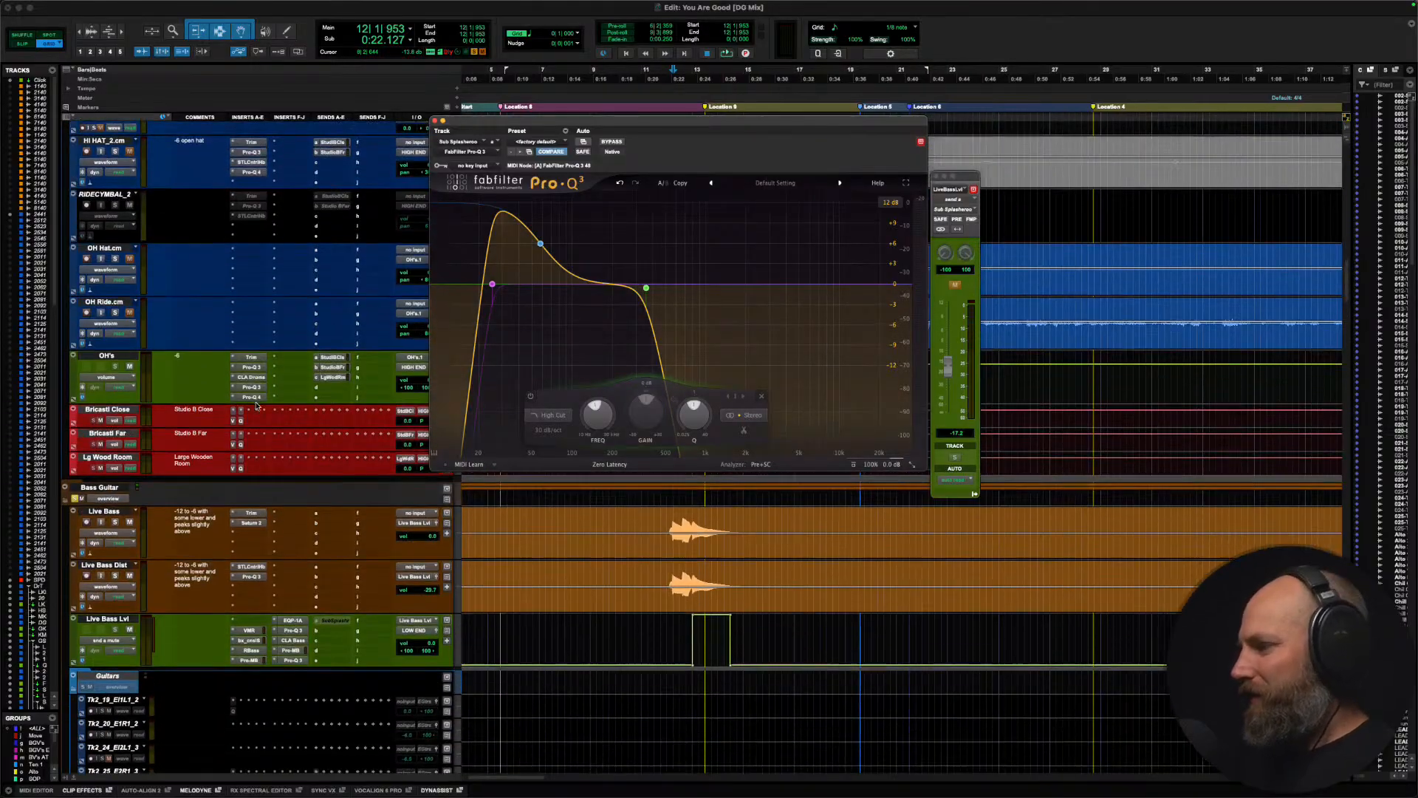
# Step: Audition the soloed bass hit from bar 12 without the Sub Splasheroo send, reactivate the send, and play the hit again
pyautogui.press('space')
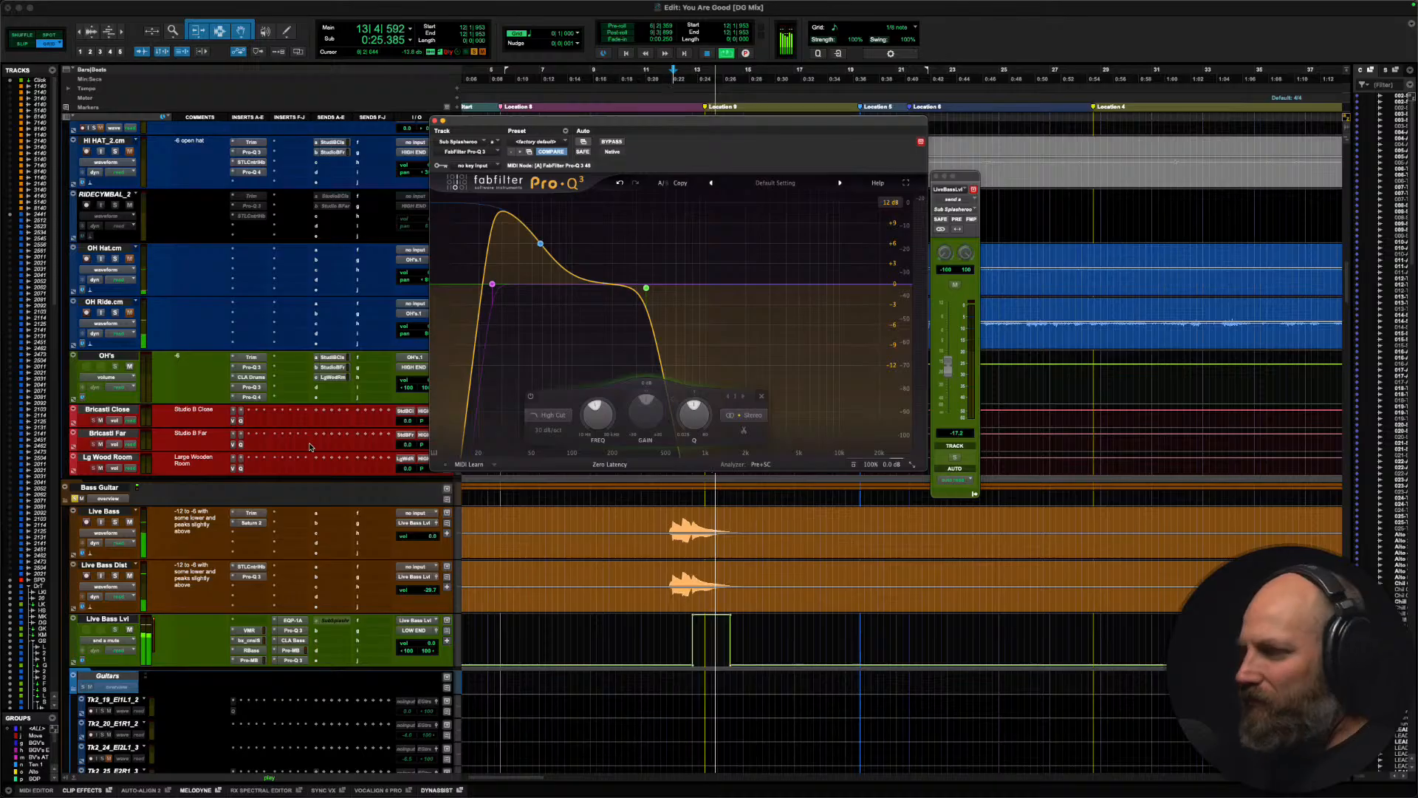
pyautogui.press('space')
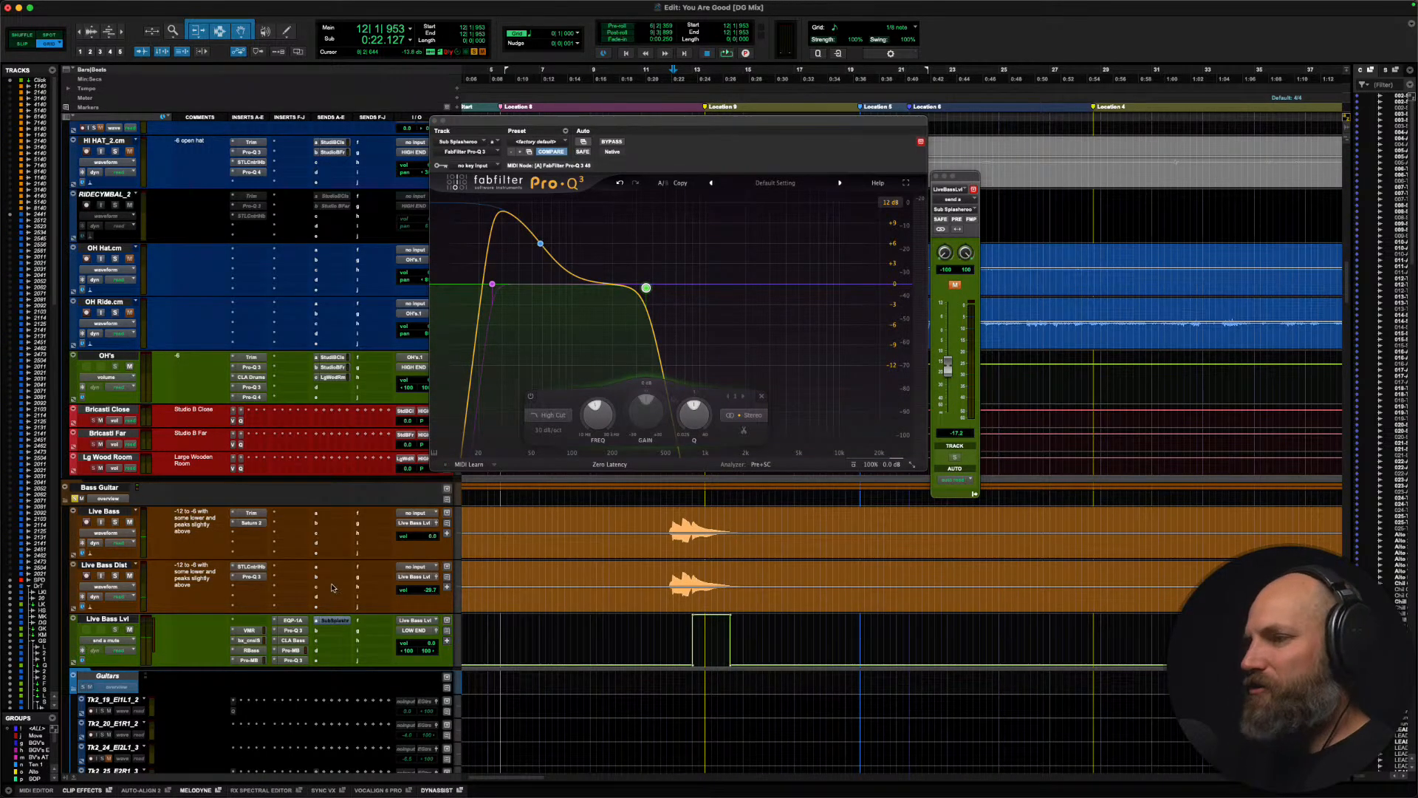
pyautogui.press('space')
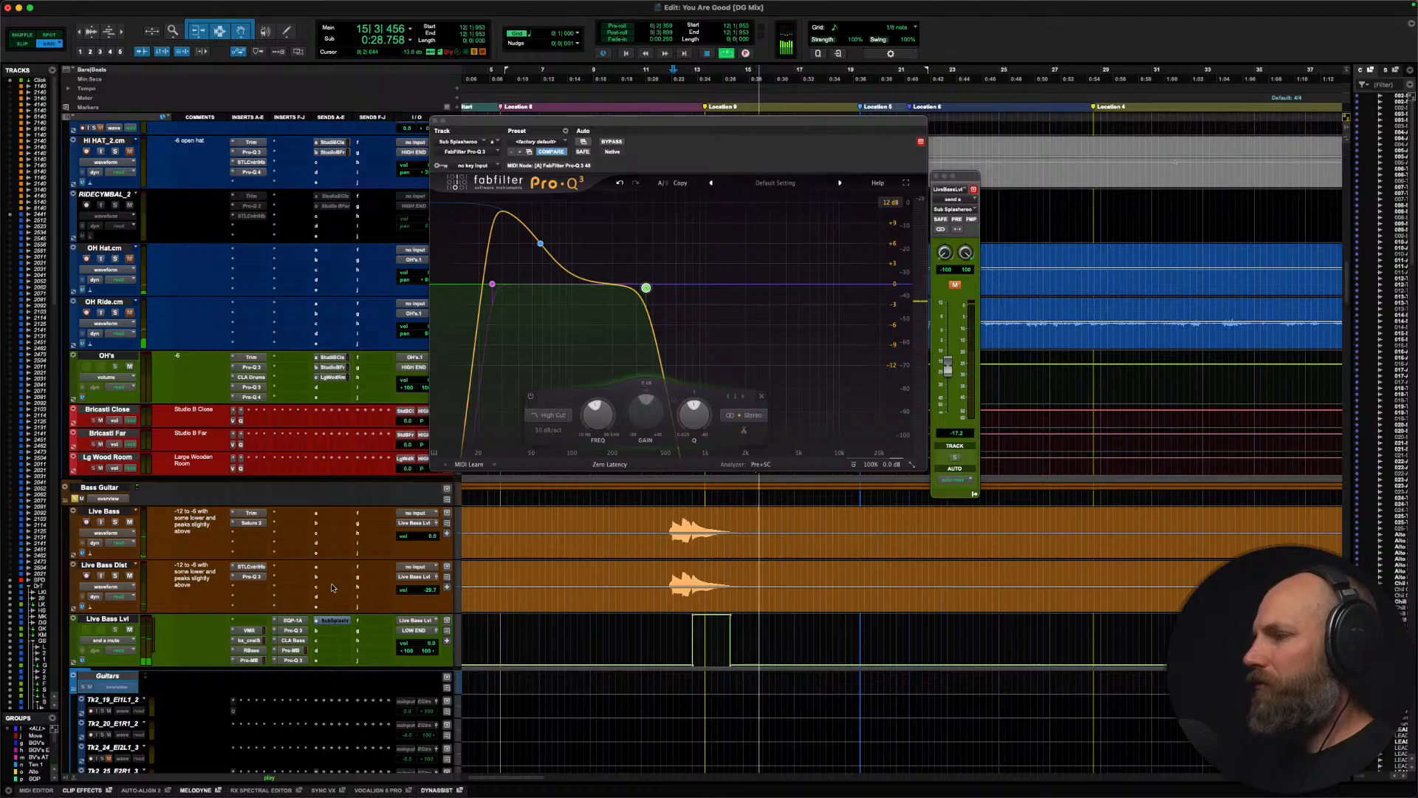
pyautogui.press('space')
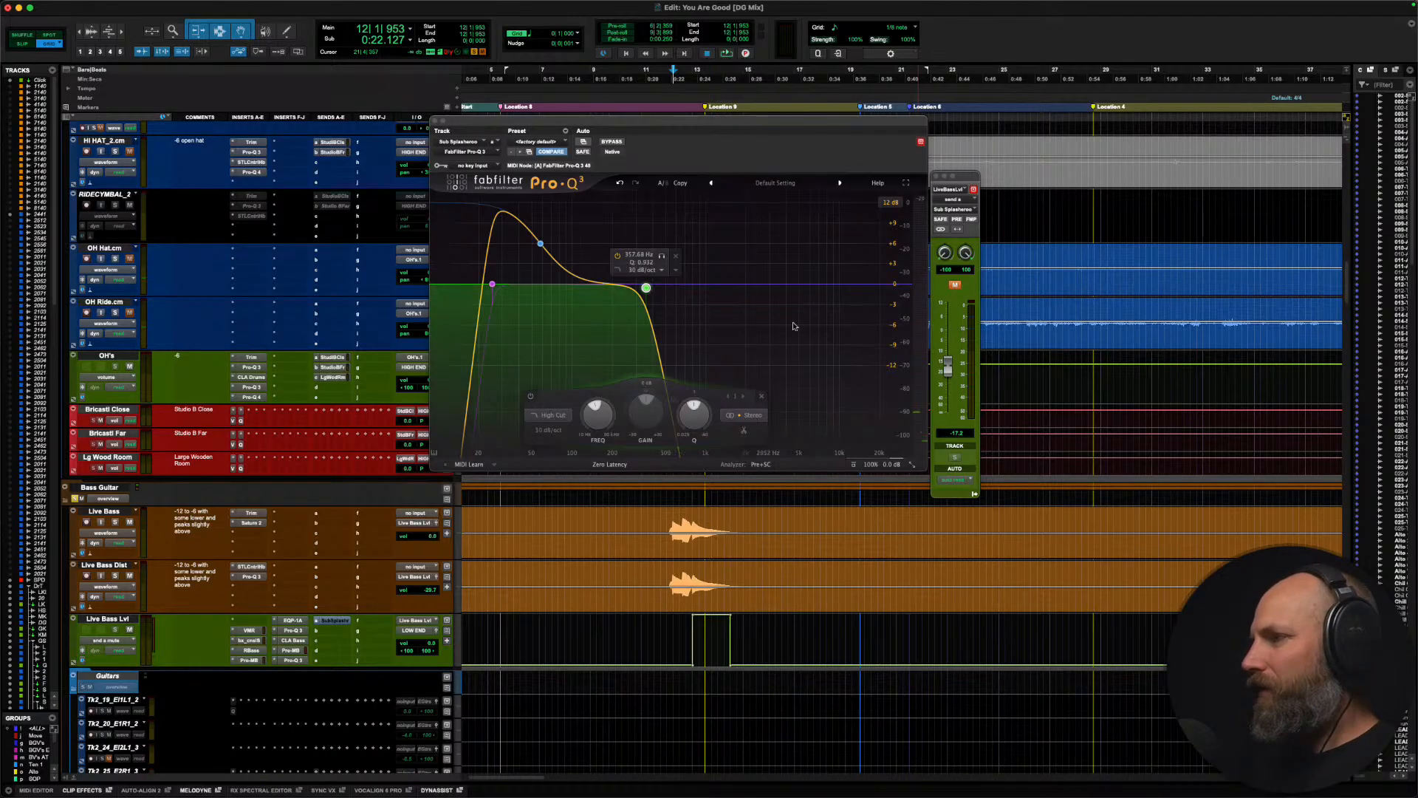
# Step: Shift the low-cut band and the boosted low-shelf band of the Sub Splasheroo equalizer slightly higher in frequency
pyautogui.click(493, 285)
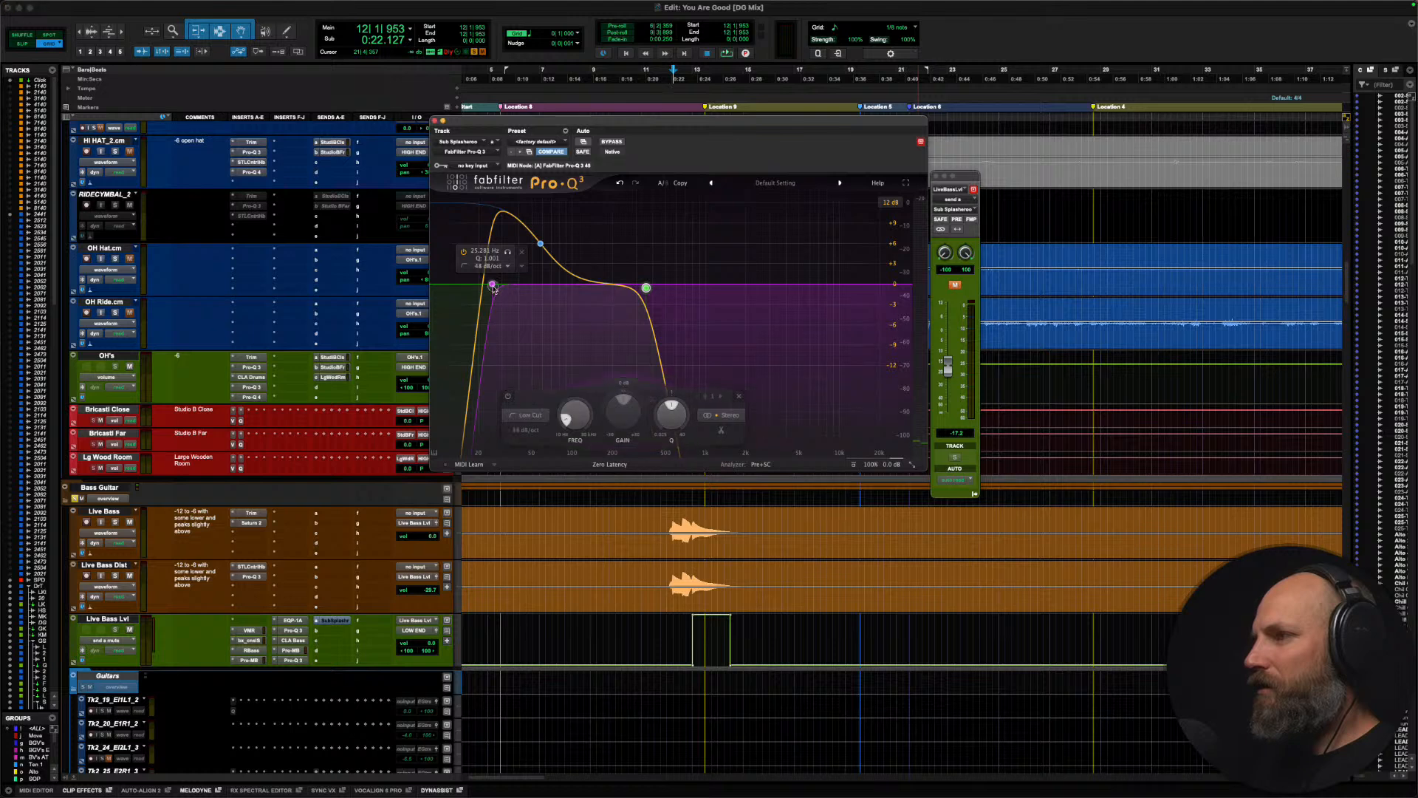
pyautogui.click(541, 244)
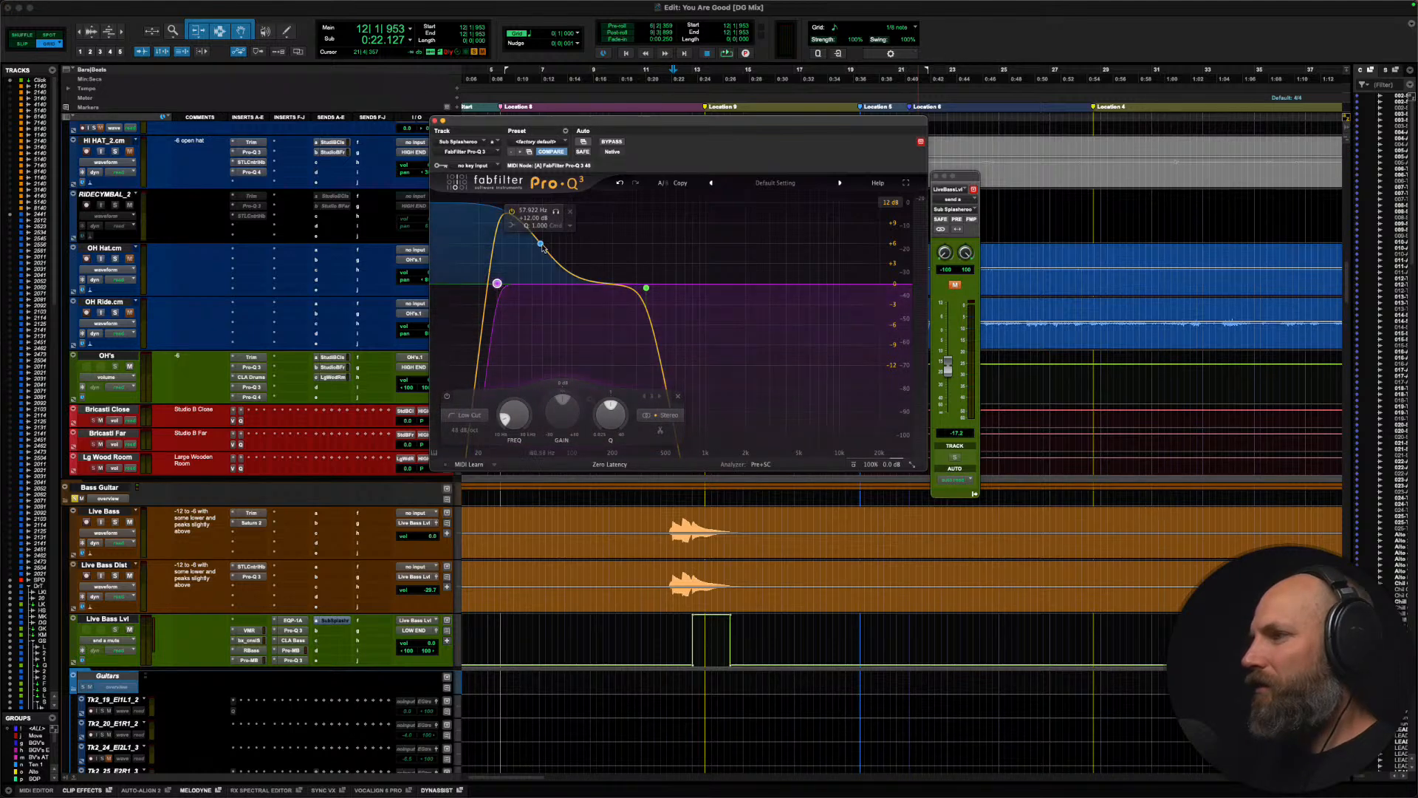
pyautogui.moveTo(543, 244); pyautogui.dragTo(547, 245)
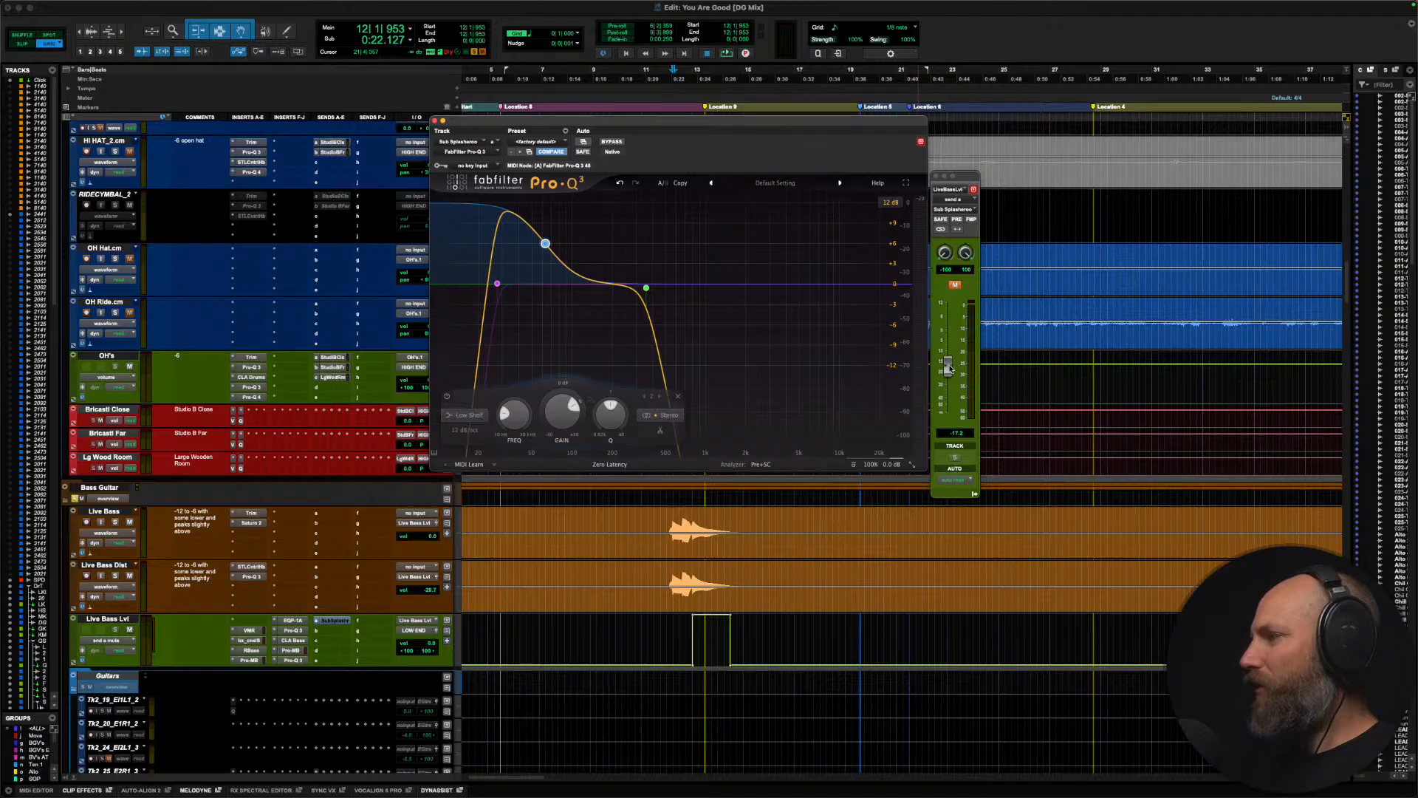
# Step: Raise the Sub Splasheroo send level to about -13.3 dB and audition the soloed bass hit from bar 12
pyautogui.moveTo(949, 368); pyautogui.dragTo(949, 365)
pyautogui.press('space')
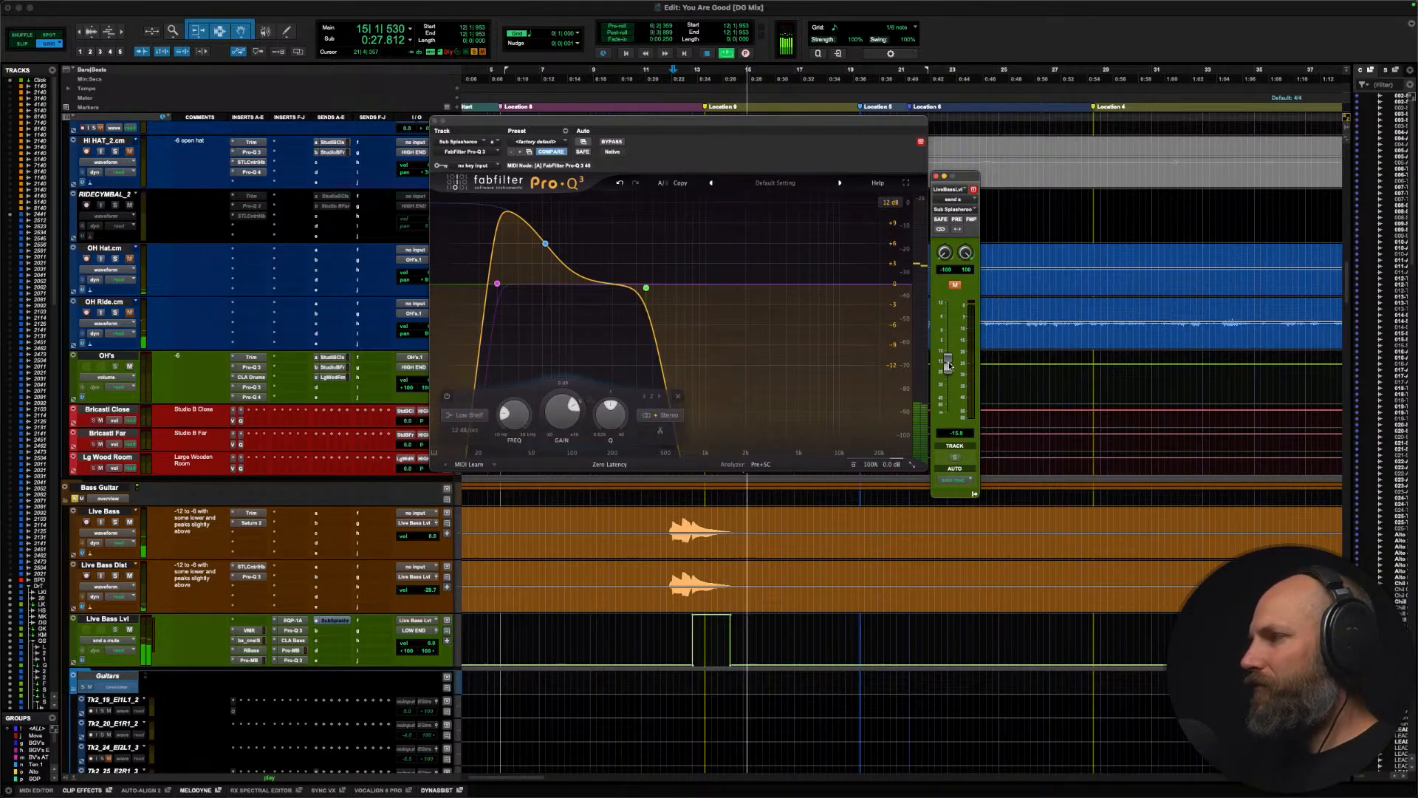
pyautogui.press('space')
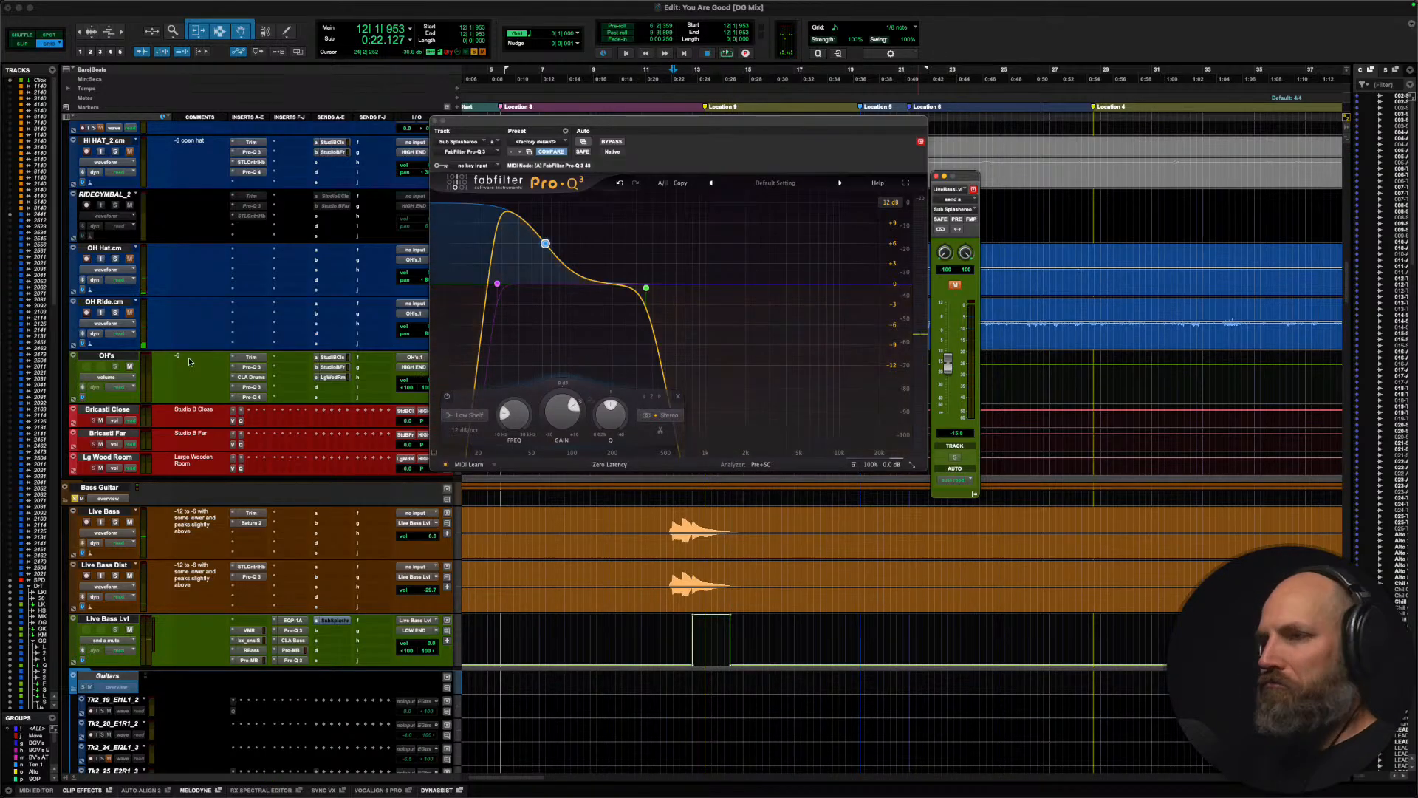
# Step: Take the Bass Guitar folder out of solo, then play the full mix from bar 11 beat 3 and close the equalizer
pyautogui.click(88, 488)
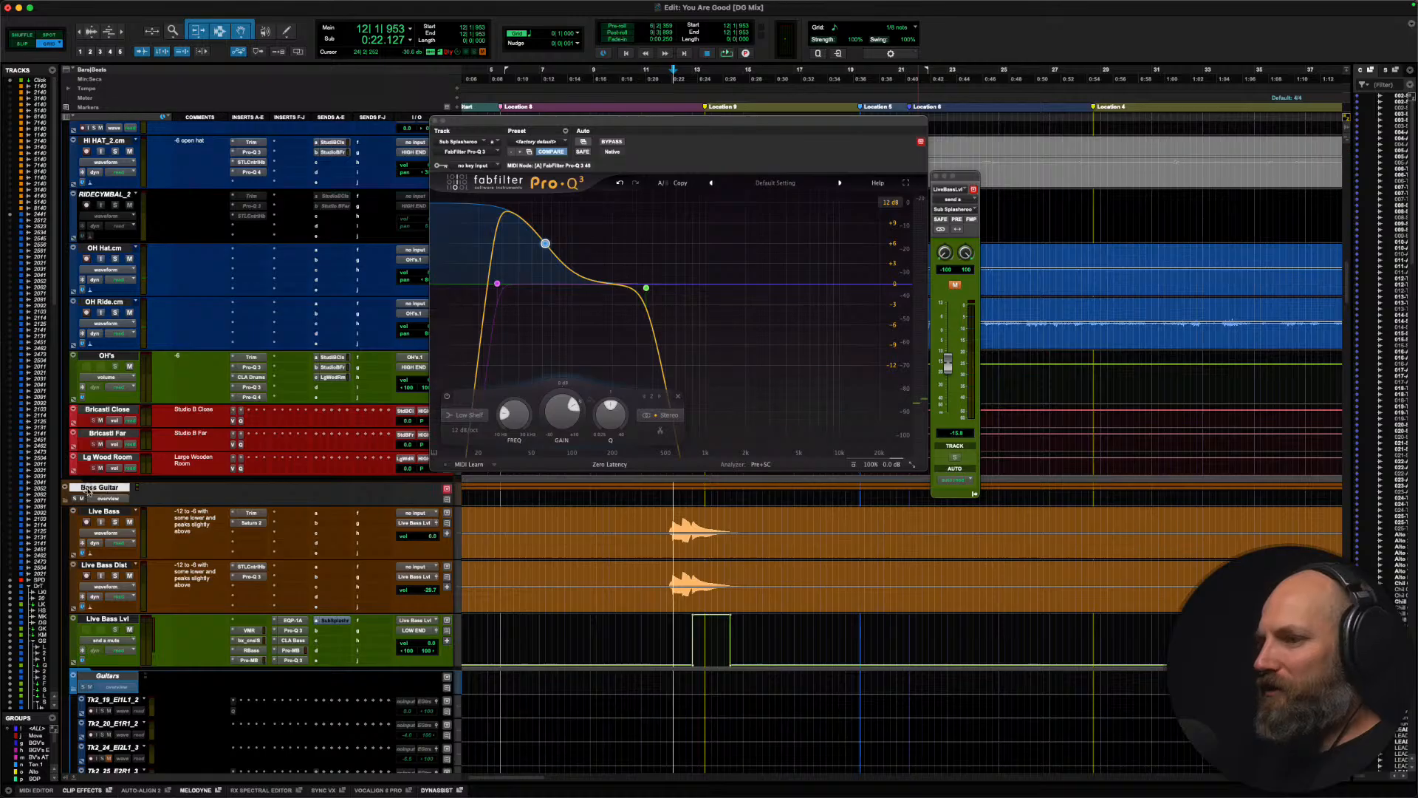
pyautogui.click(664, 519)
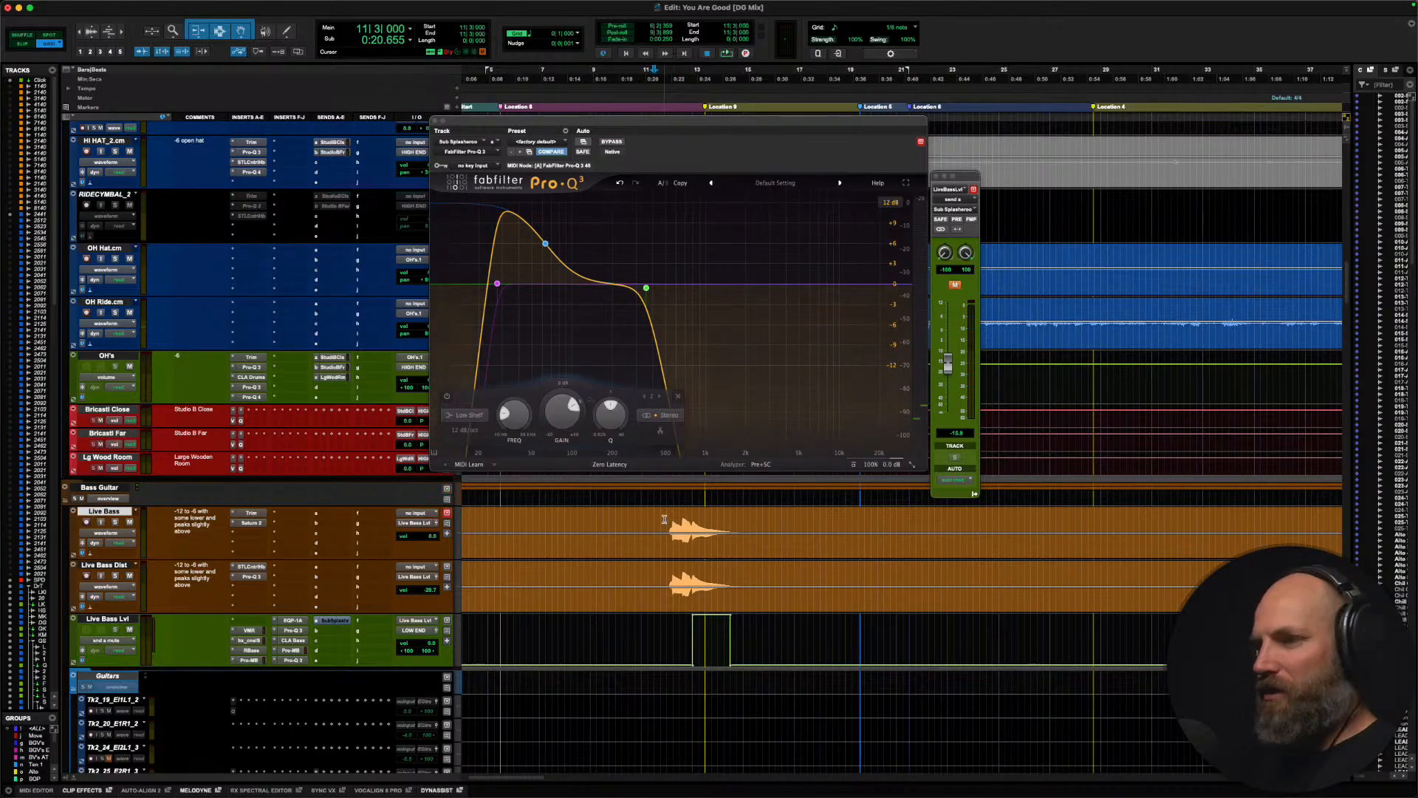
pyautogui.press('space')
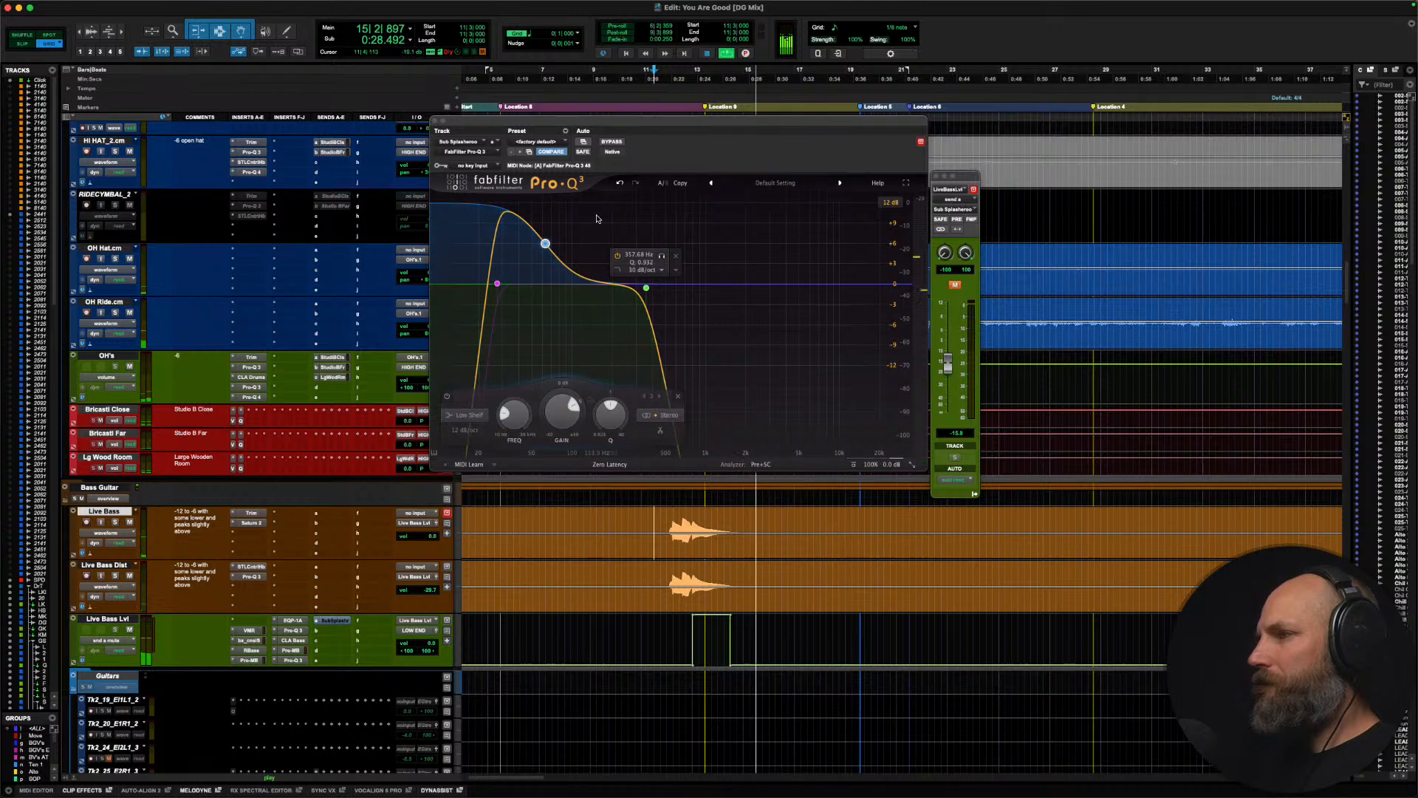
pyautogui.click(435, 120)
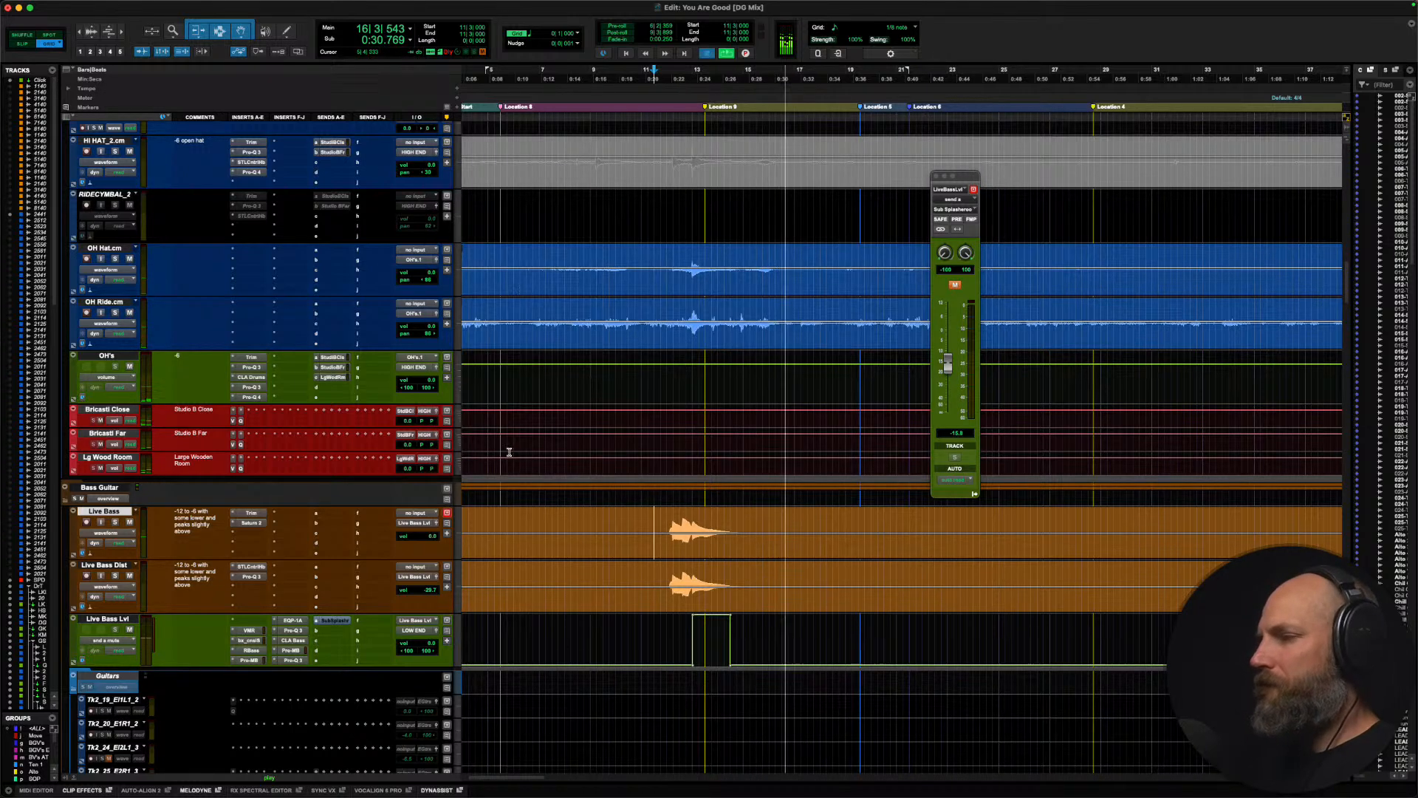
pyautogui.press('space')
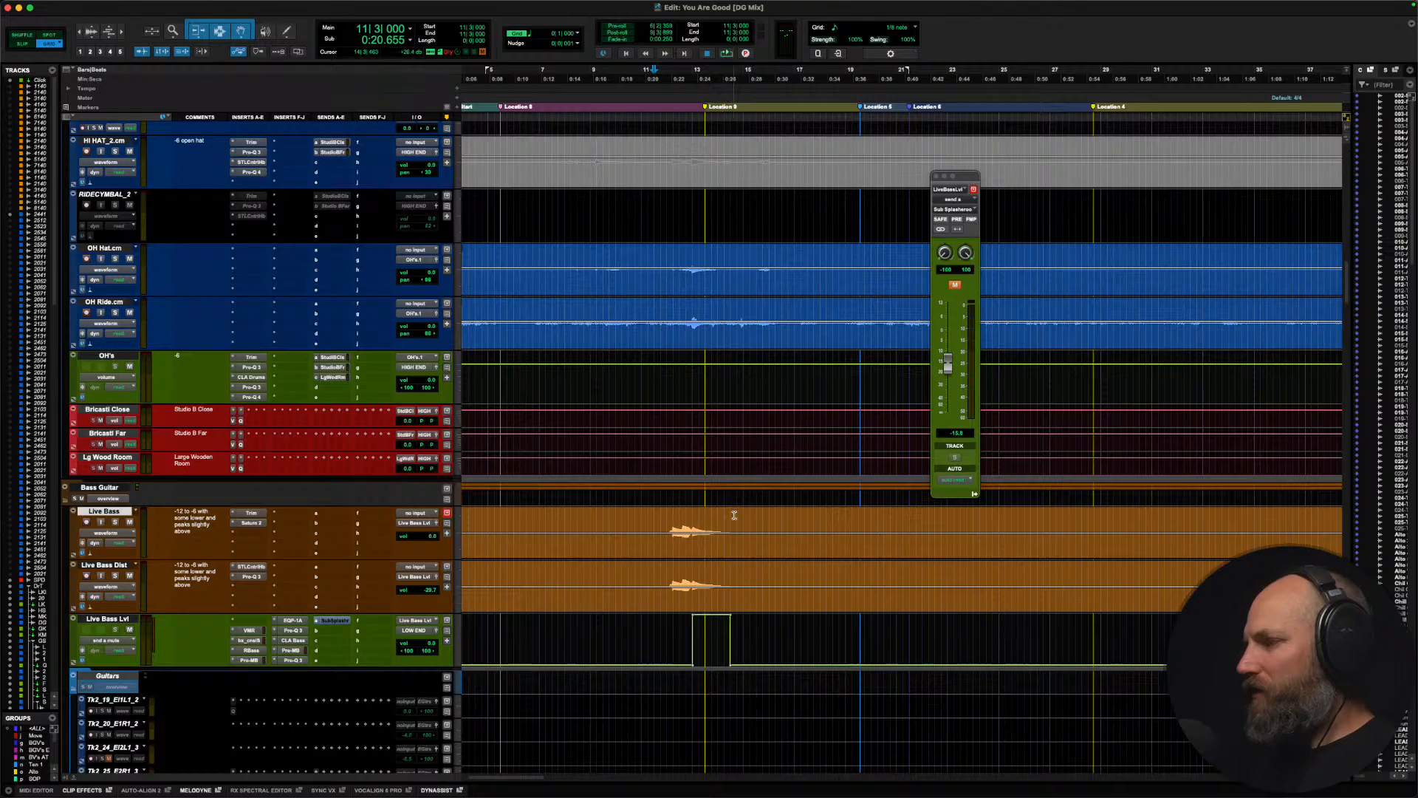
# Step: Play the full mix from bar 15 beat 3, restarting once, to listen to the section after the bass hit
pyautogui.click(755, 524)
pyautogui.press('space')
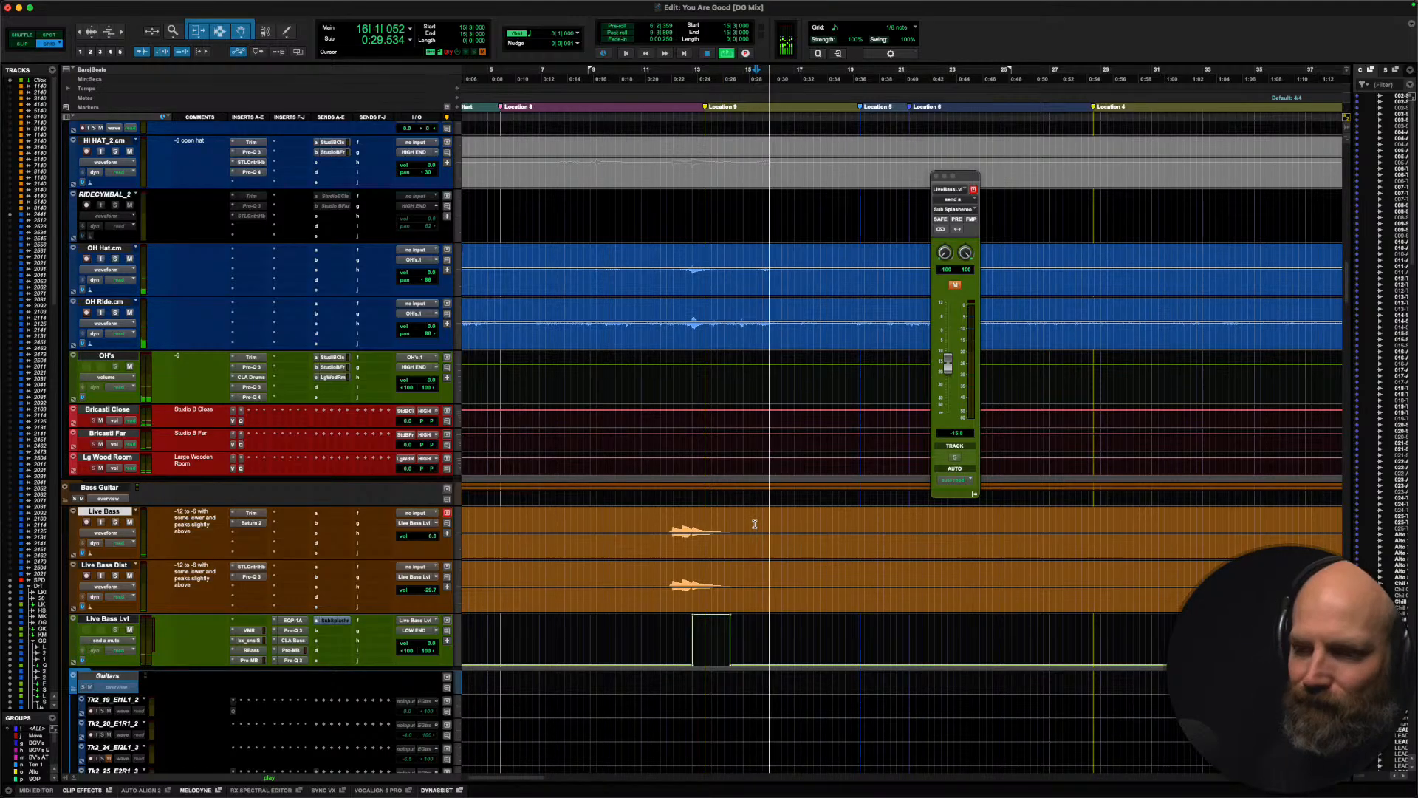
pyautogui.press('space')
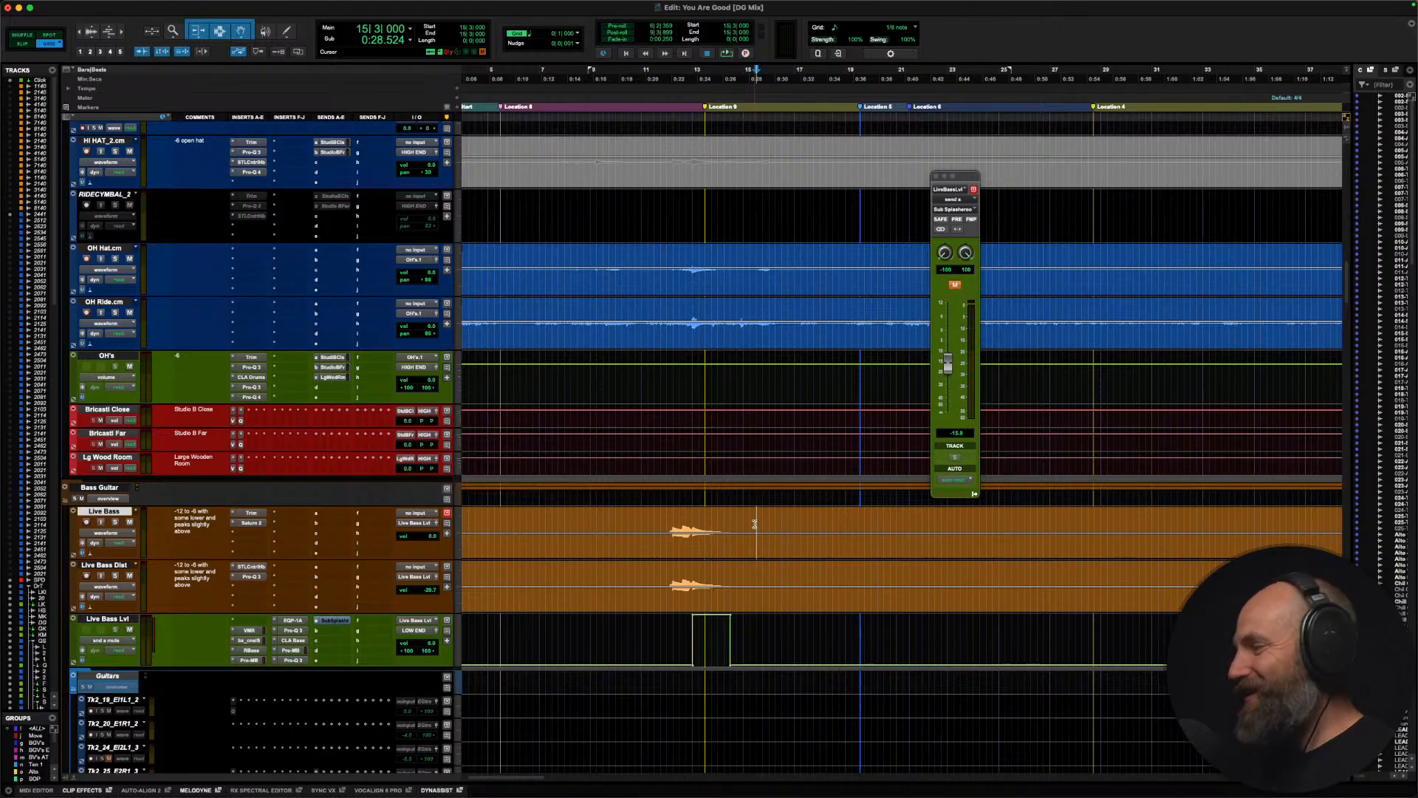
pyautogui.press('space')
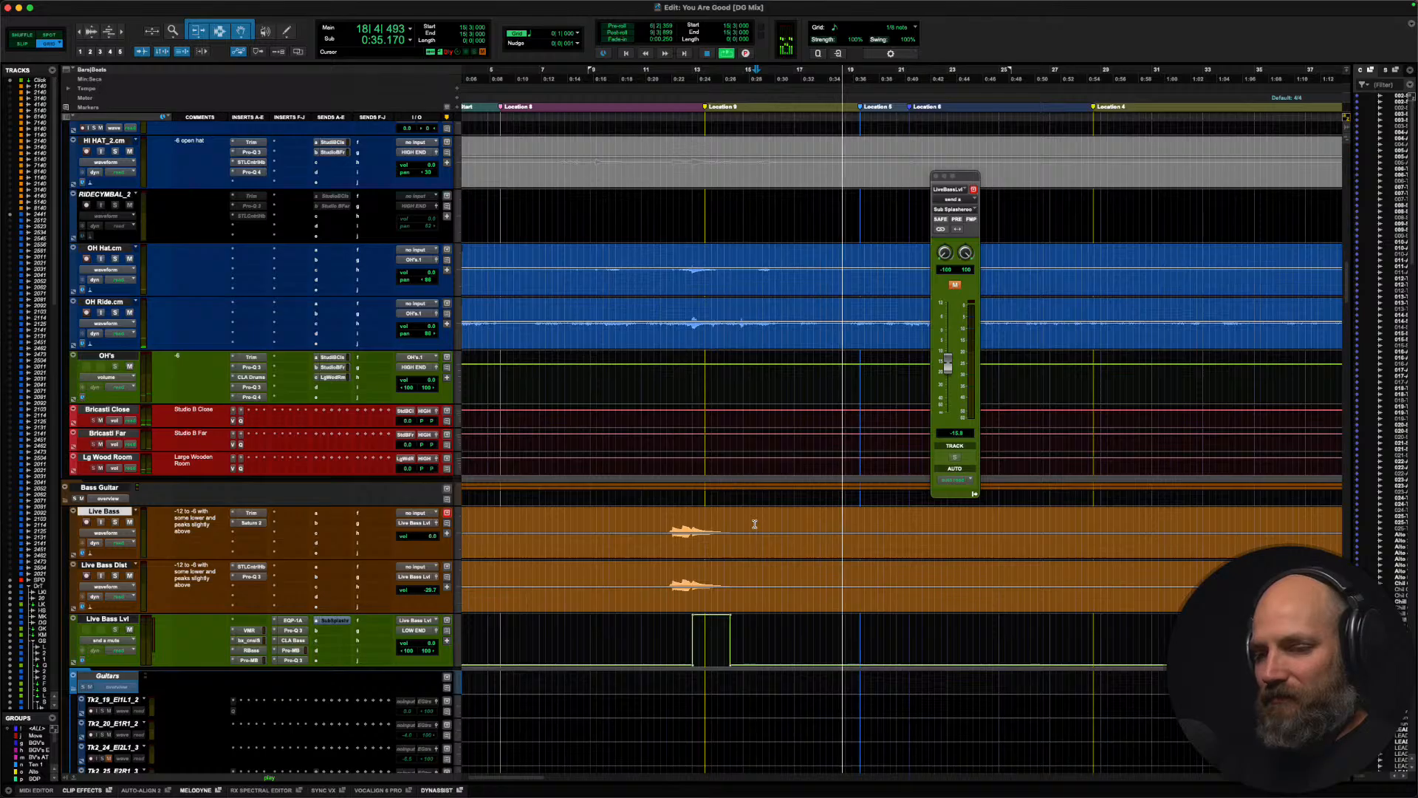
pyautogui.press('super+Tab')
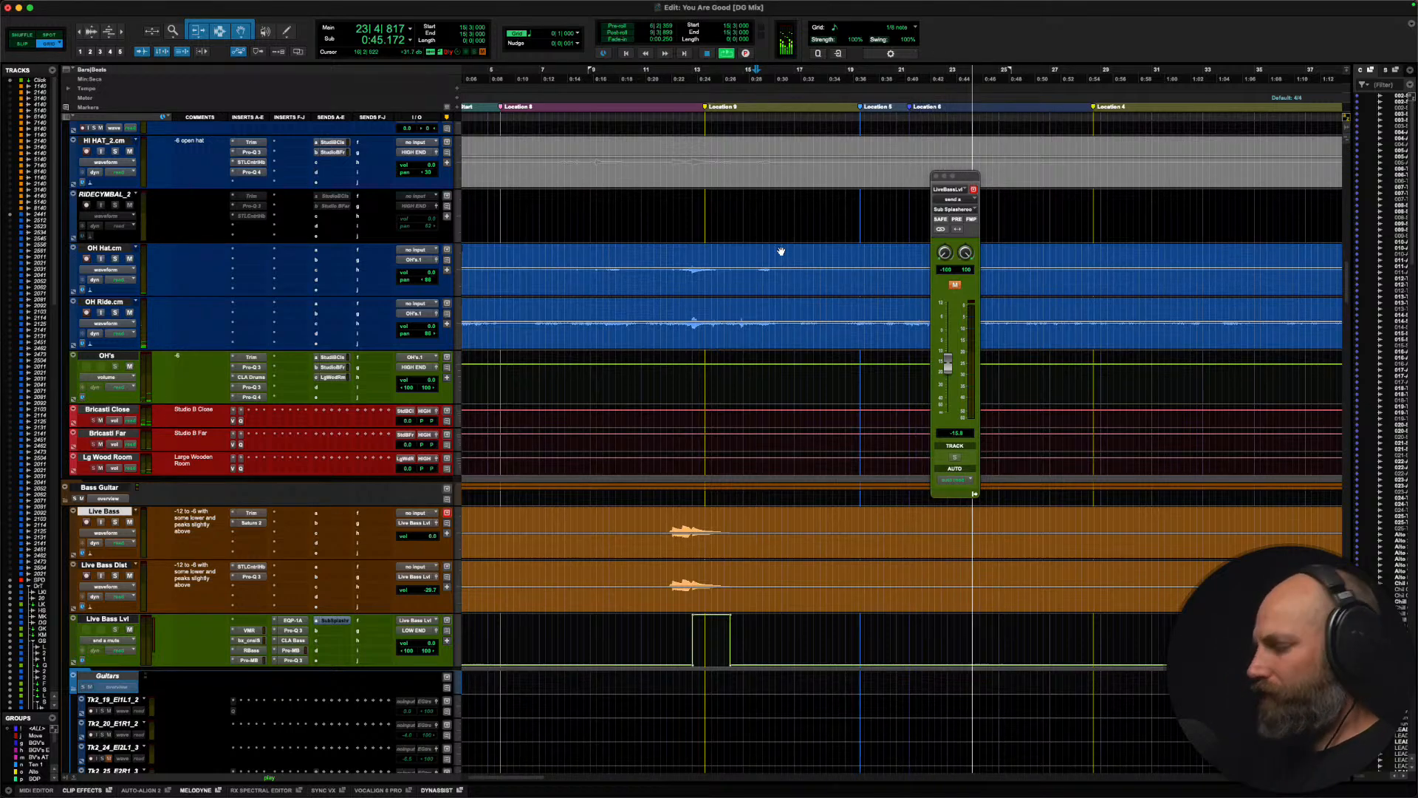
# Step: Select all clips on the main lead vocal track in the Lead Vocal folder and stop playback
pyautogui.press('super+bracketleft')
pyautogui.press('super+bracketleft')
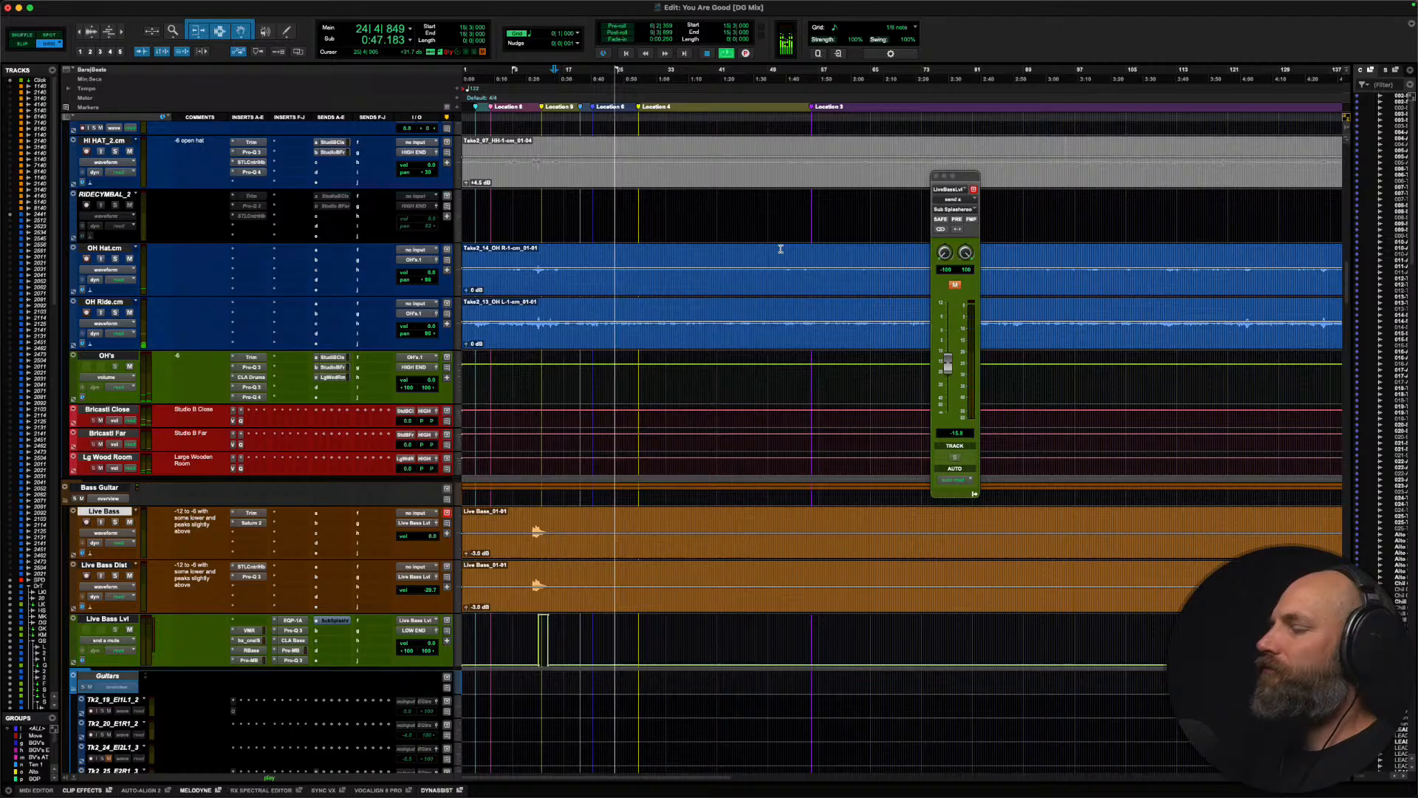
pyautogui.hscroll(2, 781, 249)
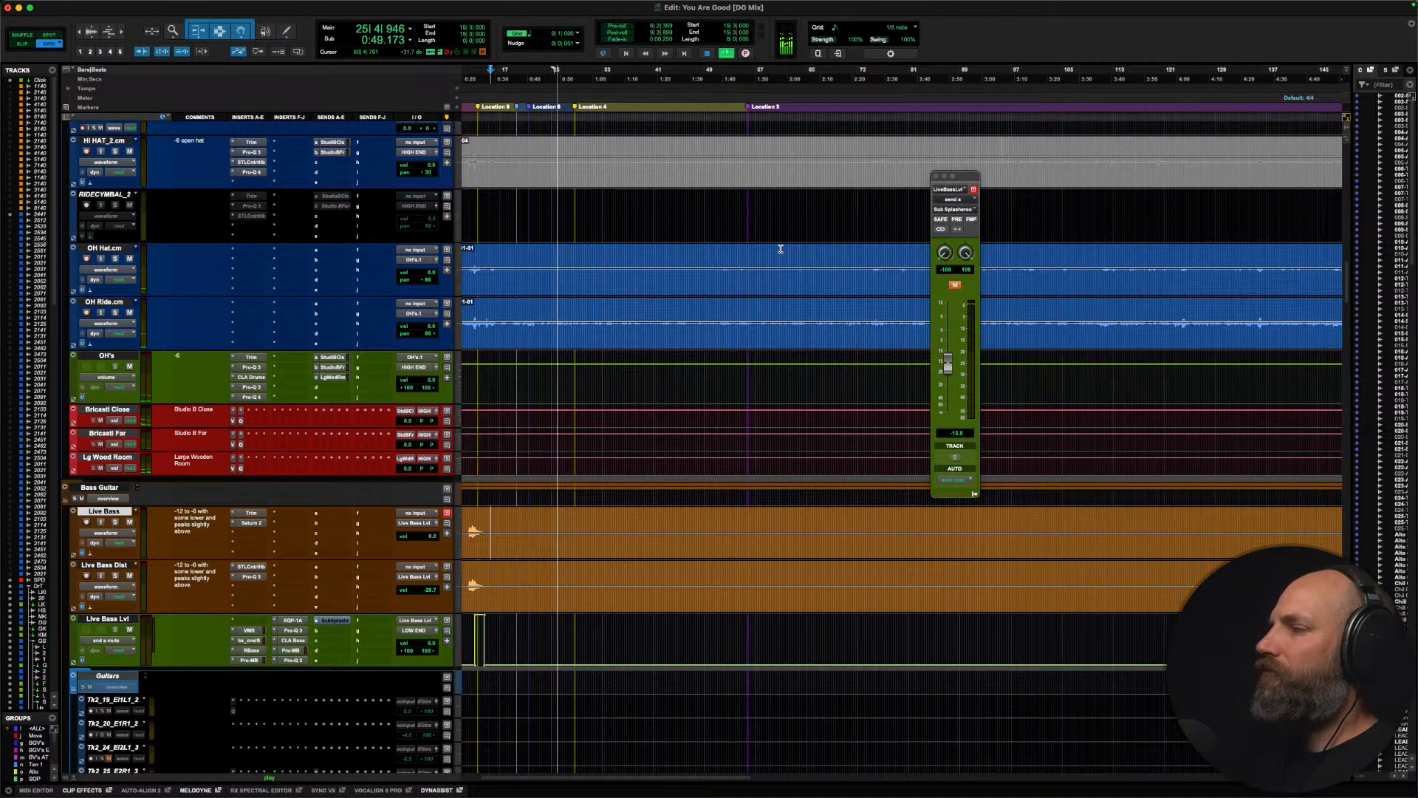
pyautogui.scroll(-20, 542, 246)
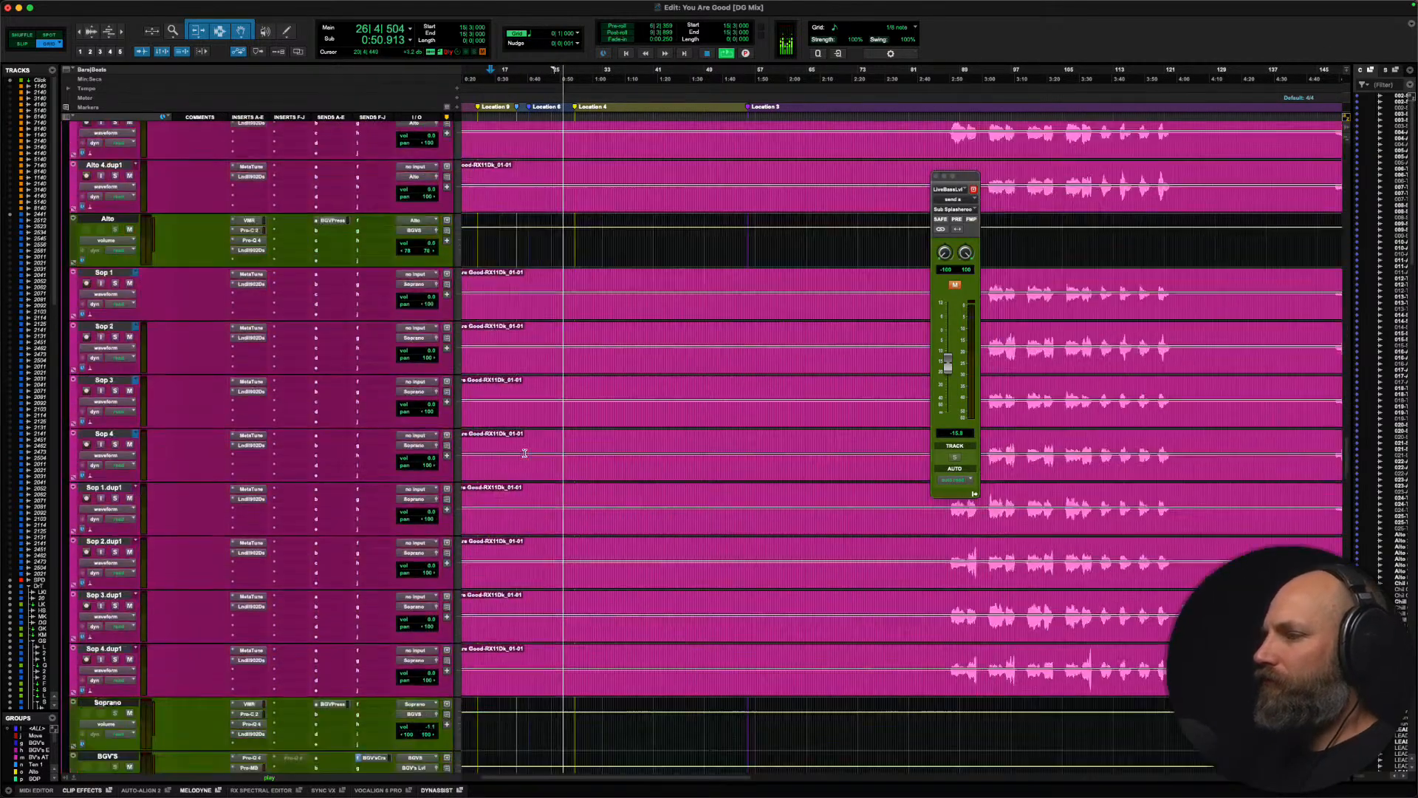
pyautogui.scroll(-20, 525, 453)
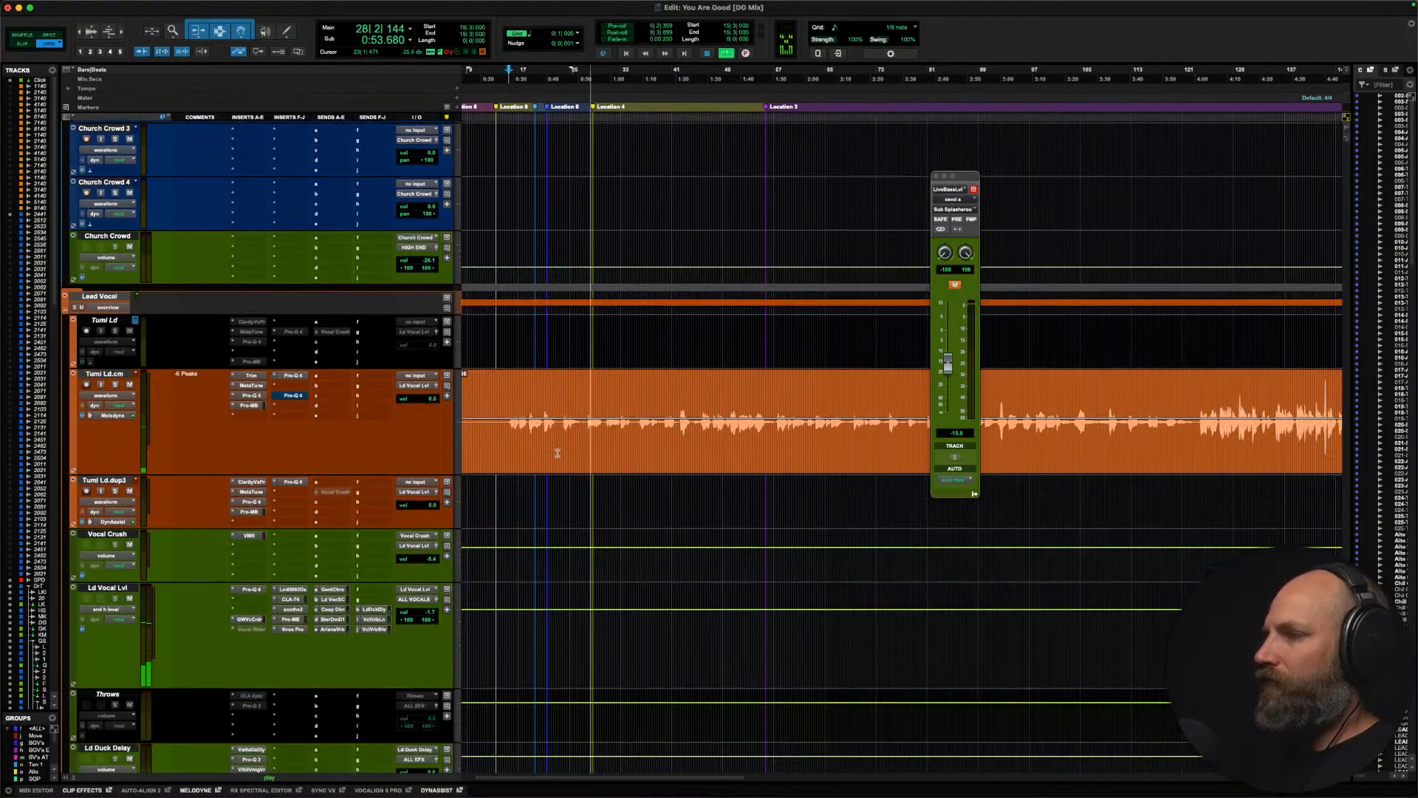
pyautogui.tripleClick(581, 388)
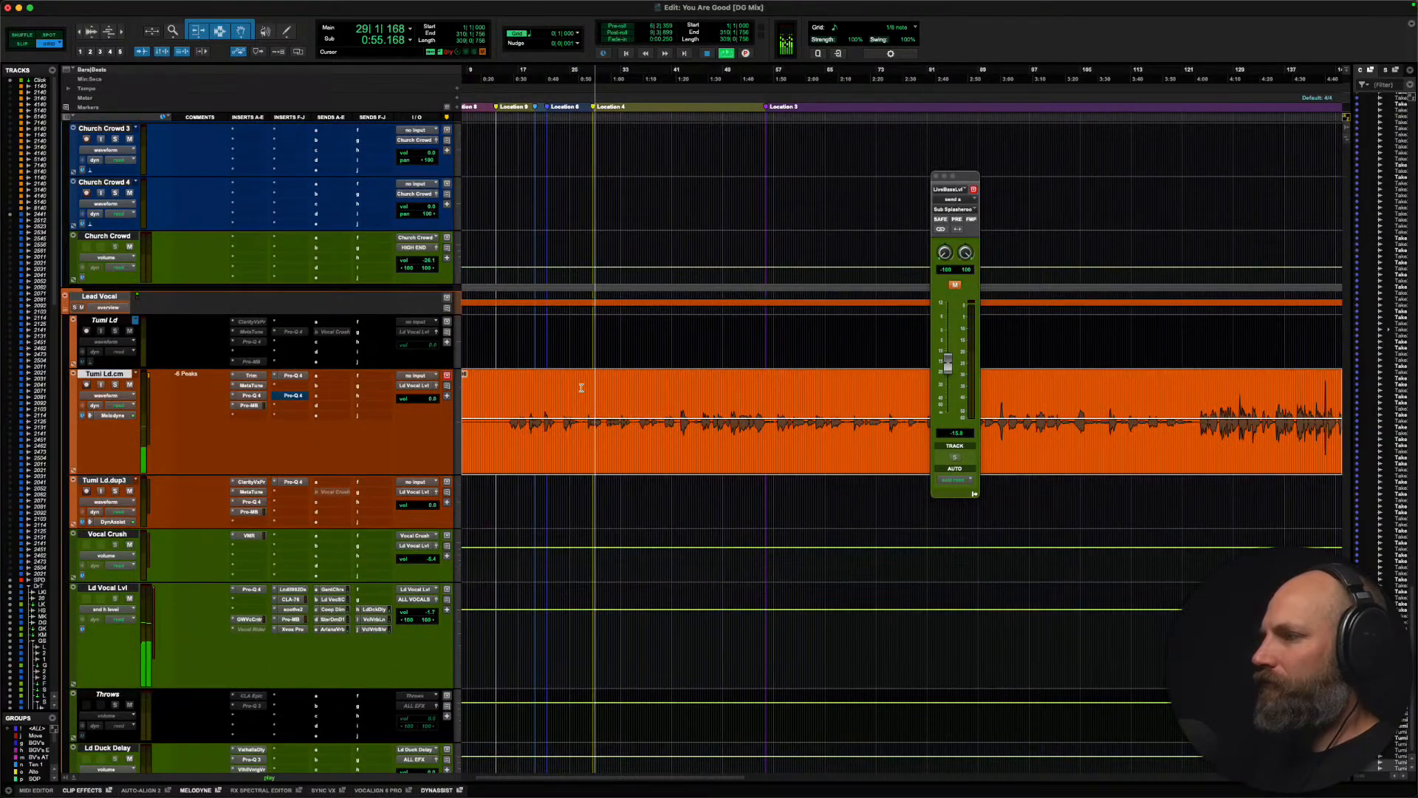
pyautogui.press('r')
pyautogui.press('r')
pyautogui.press('r')
pyautogui.press('space')
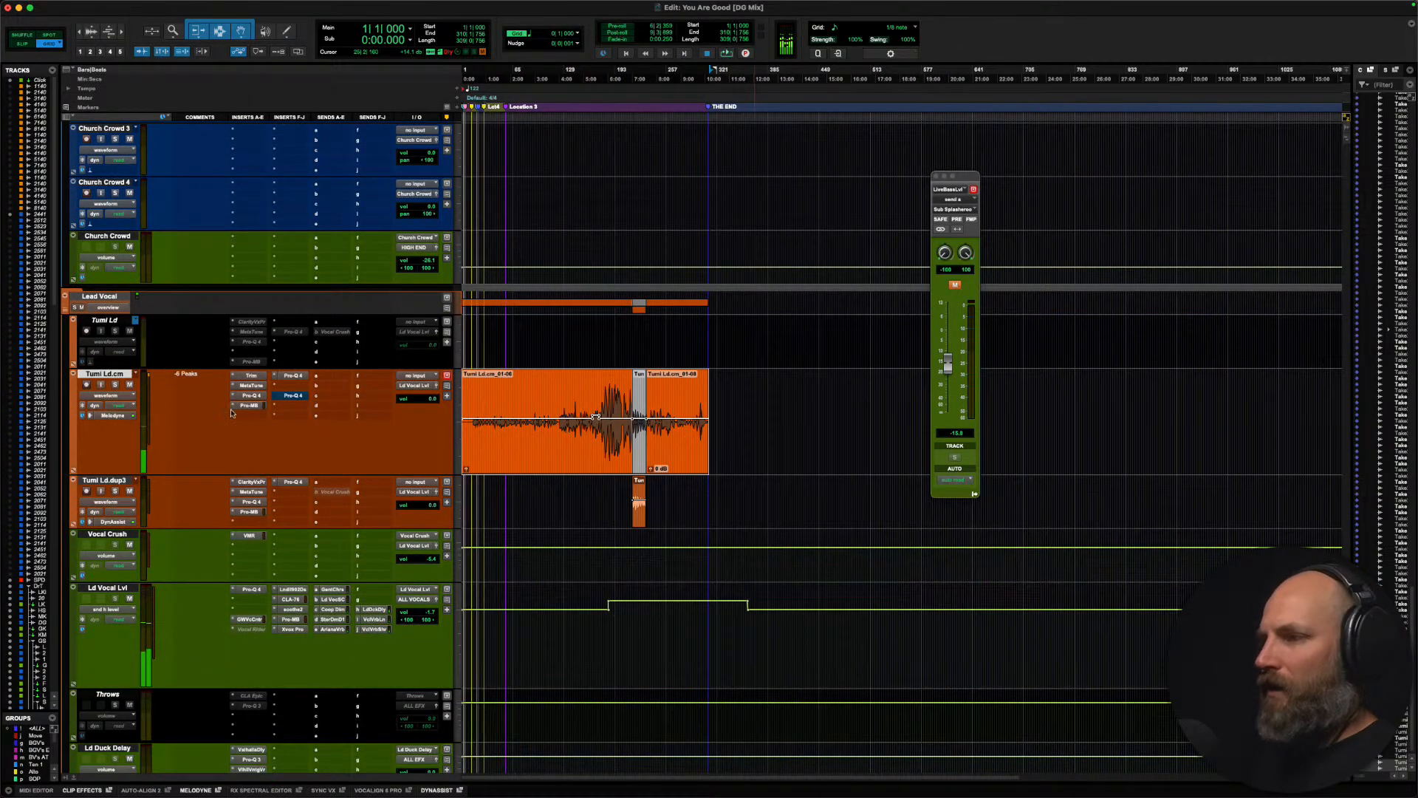
# Step: Duplicate the main lead vocal track's playlist under the suggested name as a backup and switch back to the original playlist
pyautogui.click(136, 375)
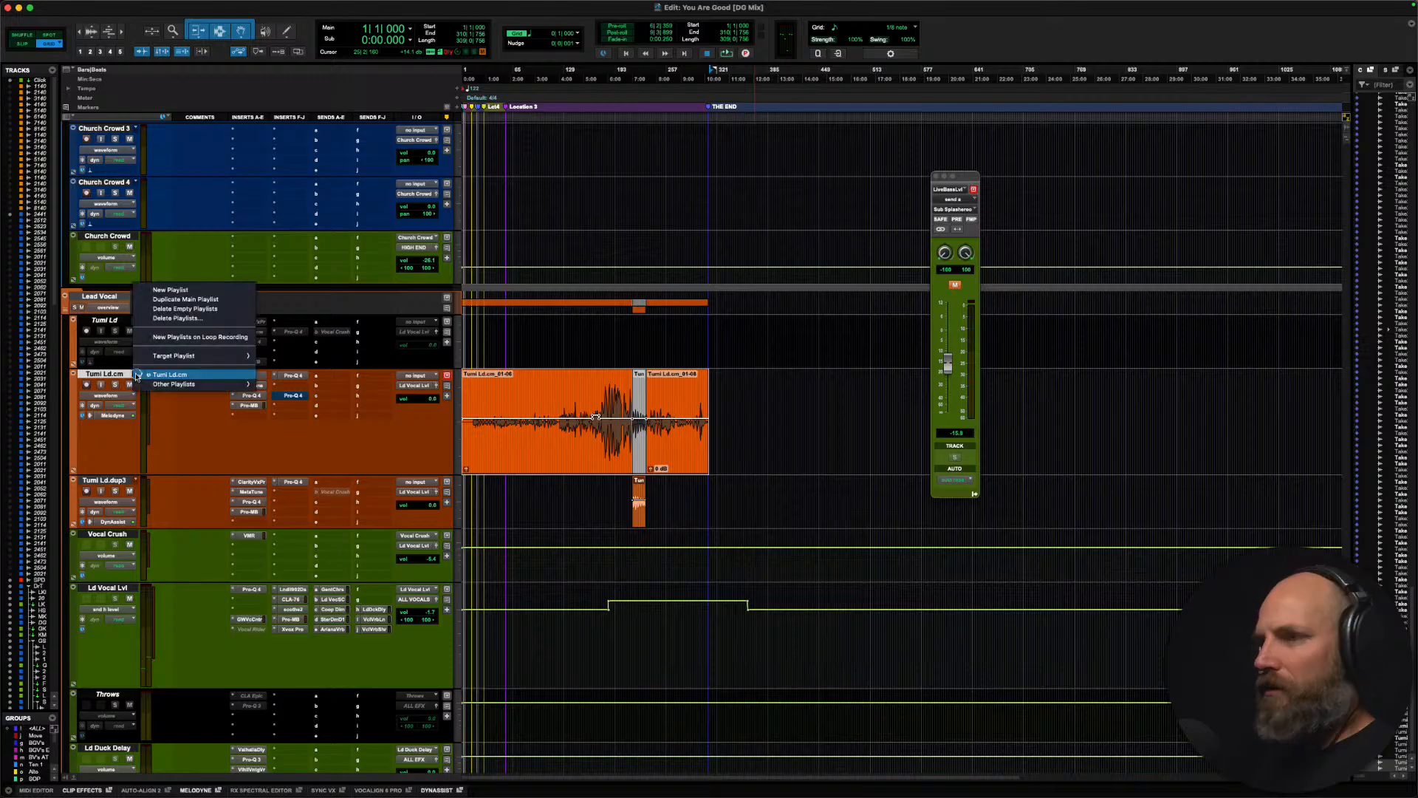
pyautogui.click(190, 299)
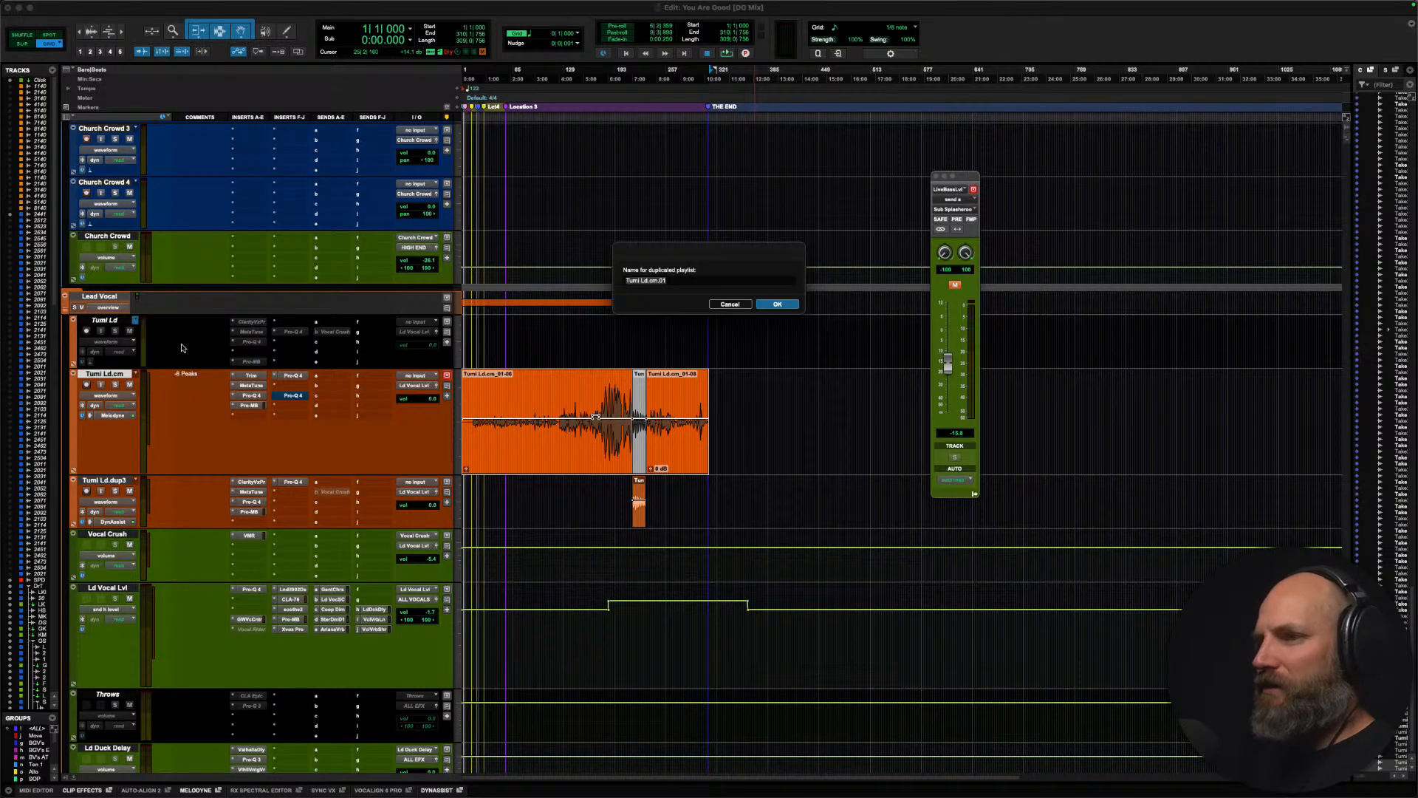
pyautogui.press('Return')
pyautogui.click(137, 376)
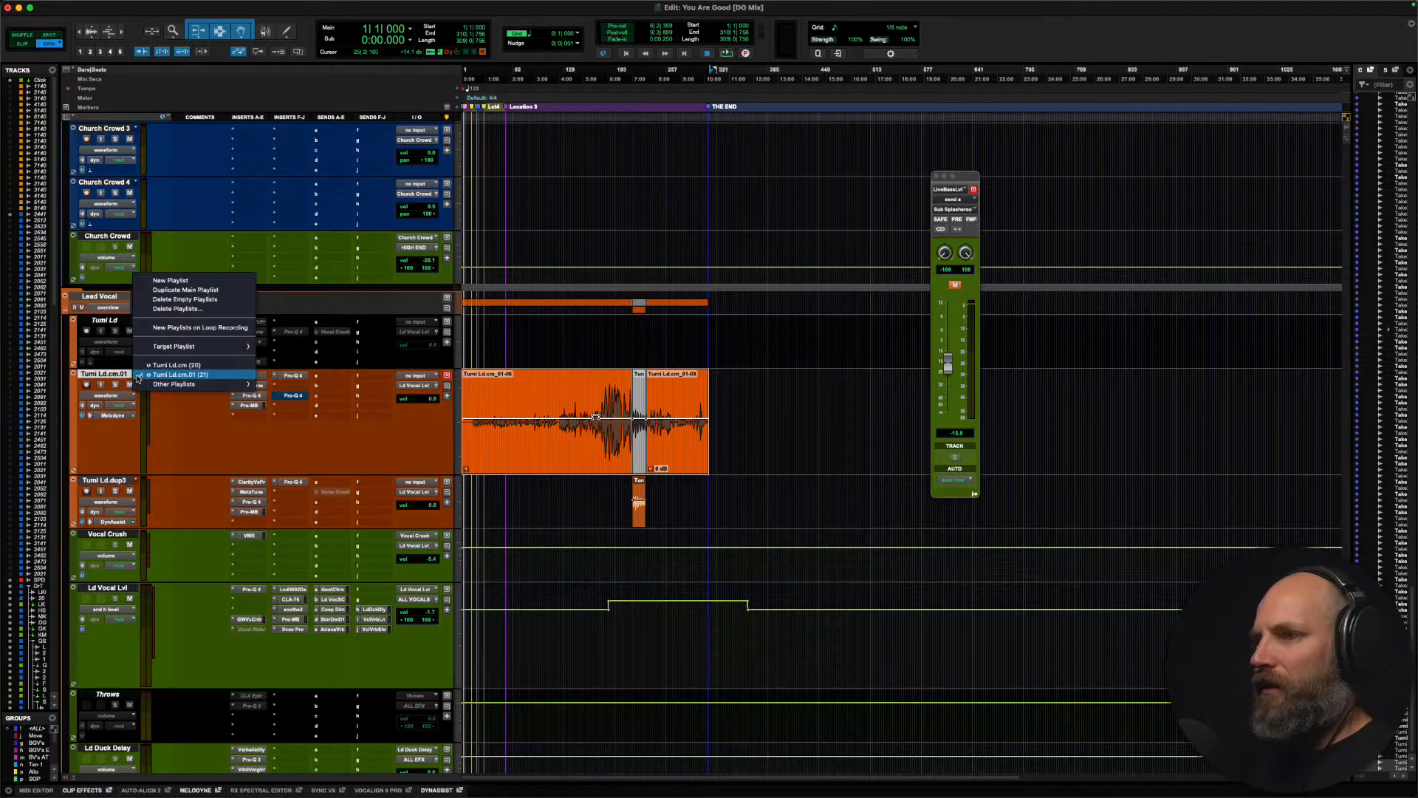
pyautogui.click(145, 369)
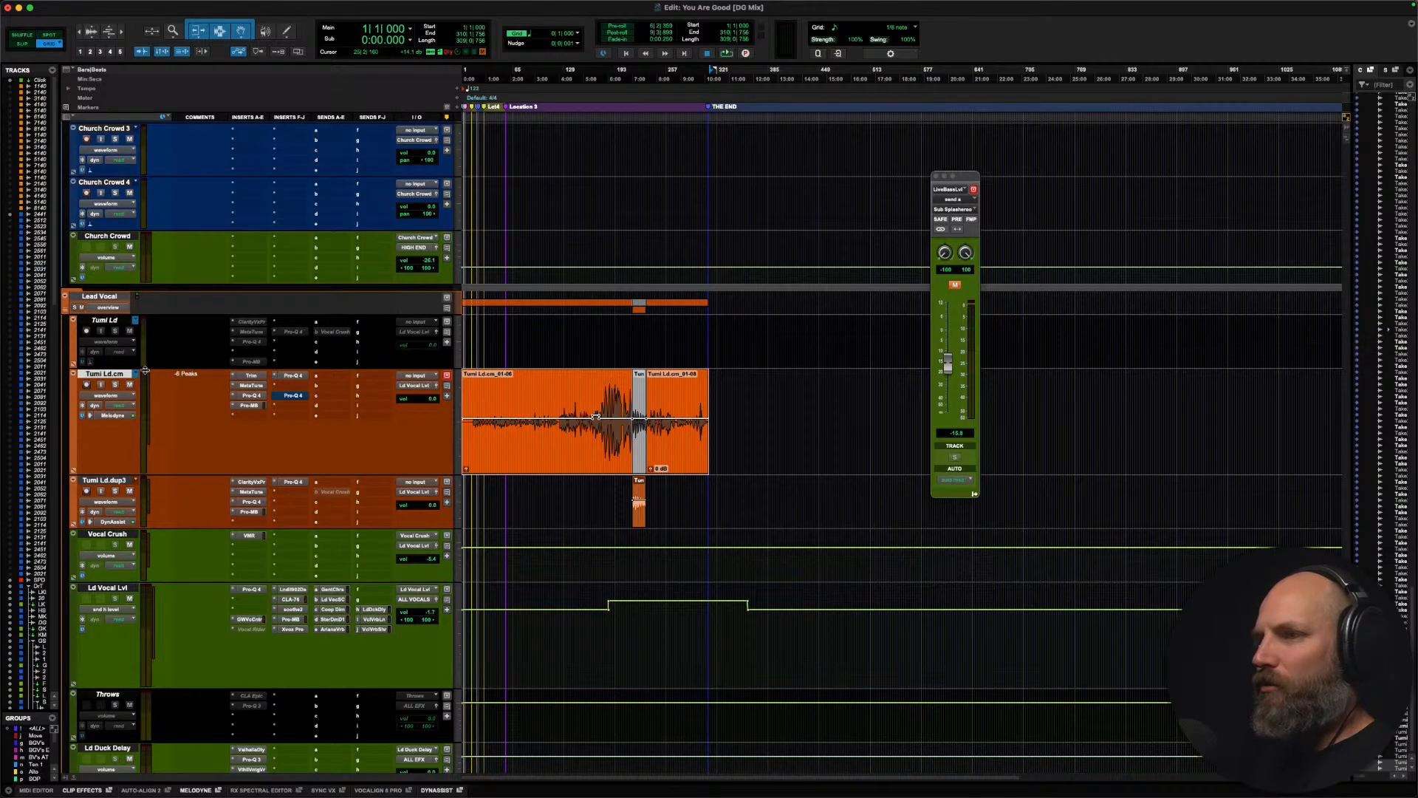
# Step: Set the main lead vocal track's Melodyne processing to None
pyautogui.click(90, 418)
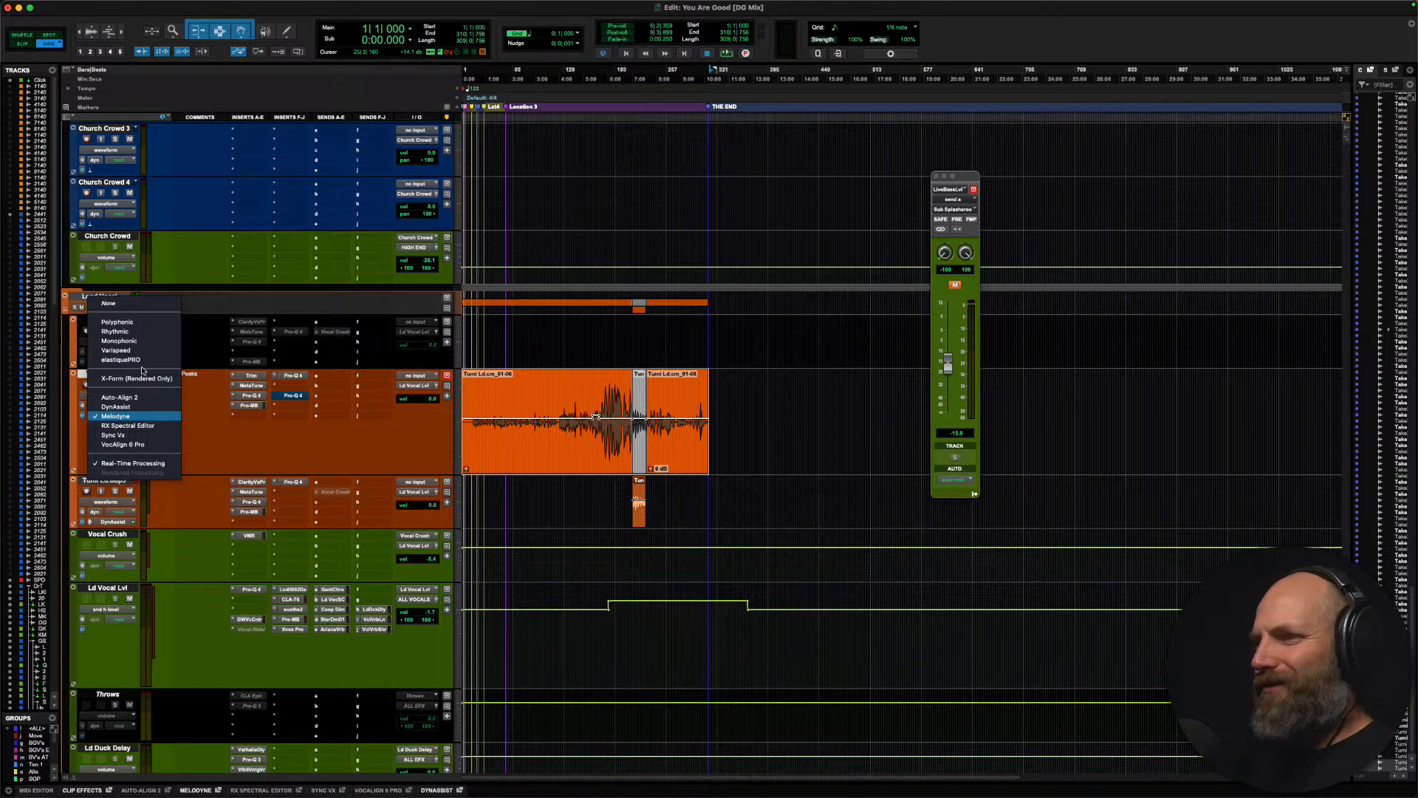
pyautogui.click(143, 310)
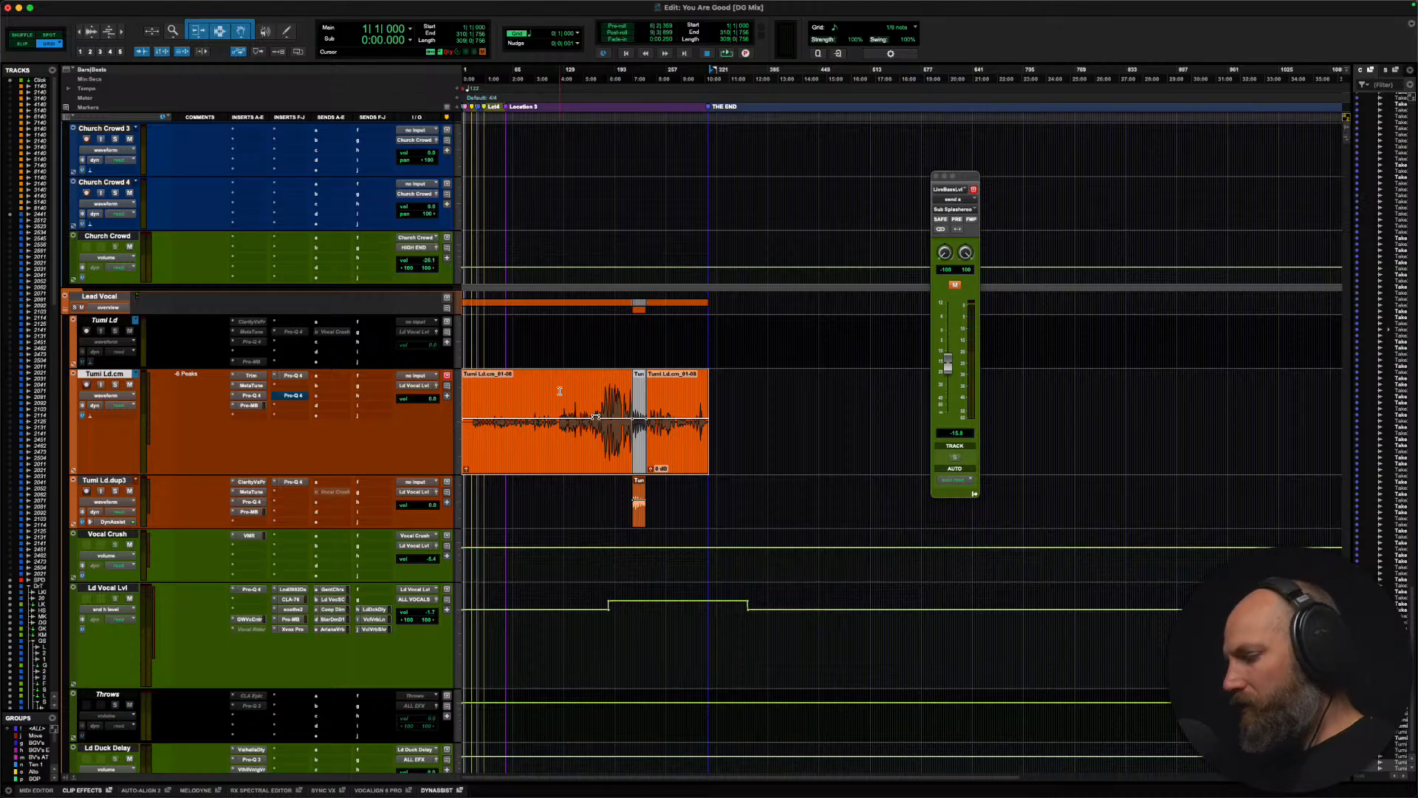
# Step: Consolidate the main lead vocal track's clips into one continuous clip and render RX 11 De-click over it with the factory default settings
pyautogui.hotkey('alt', 'shift', '3')
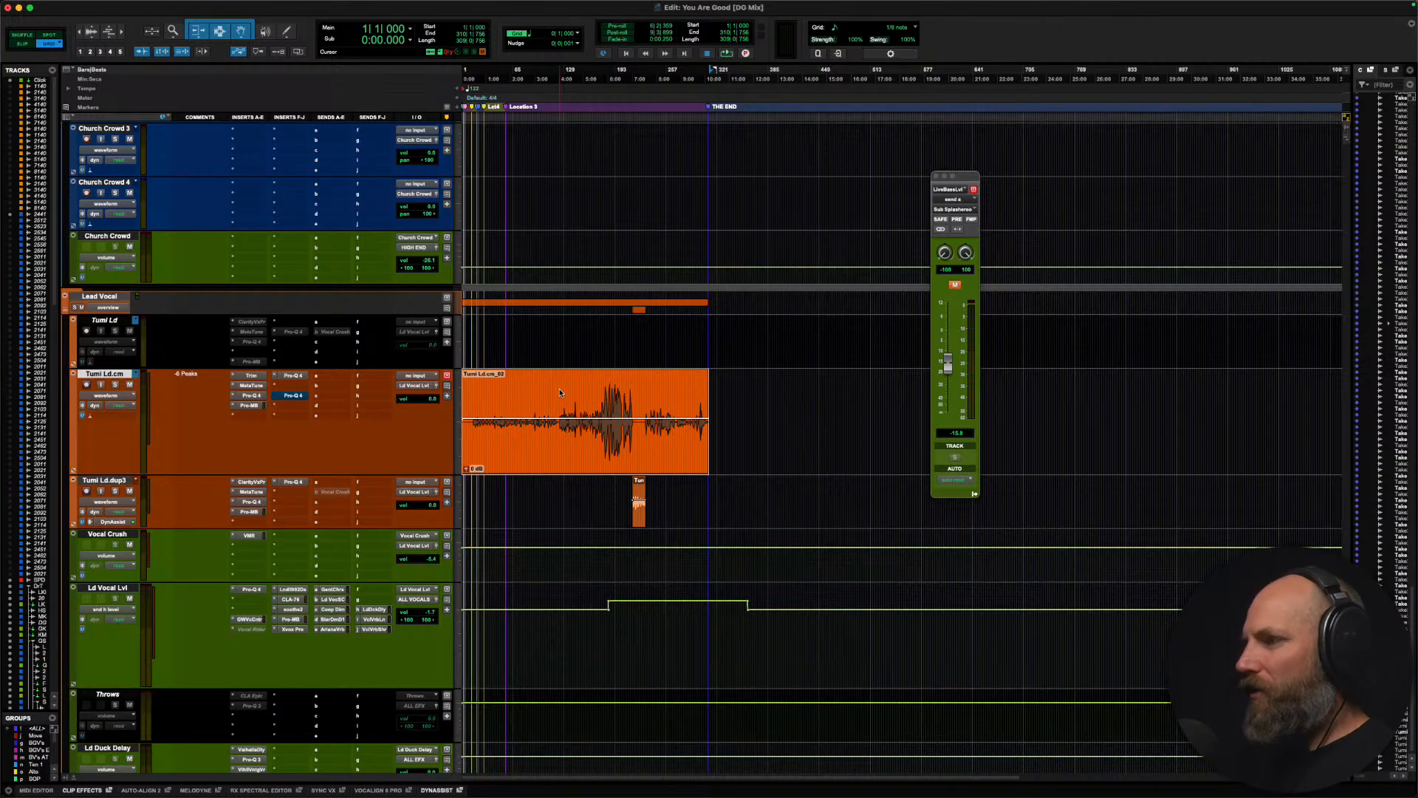
pyautogui.click(238, 5)
pyautogui.click(263, 48)
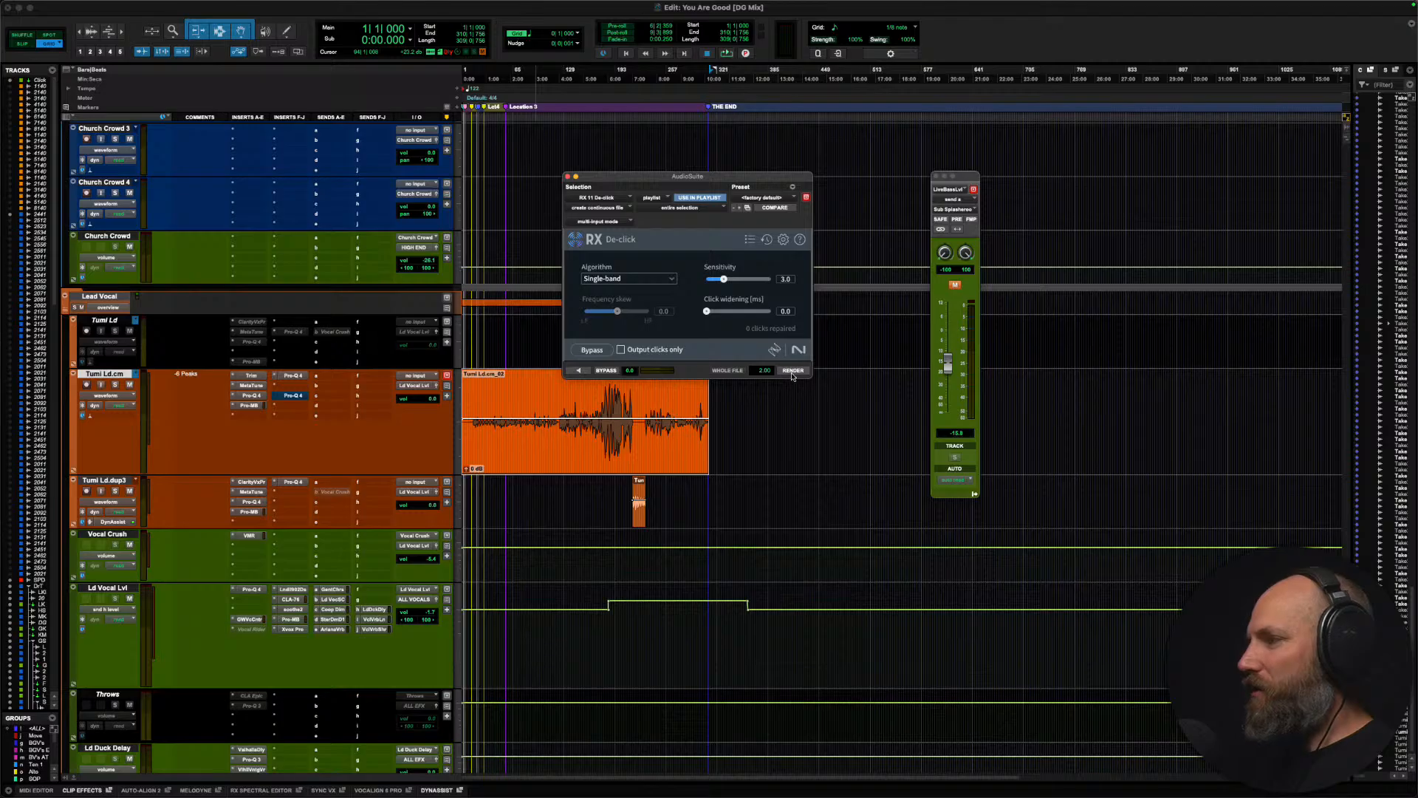
pyautogui.click(794, 371)
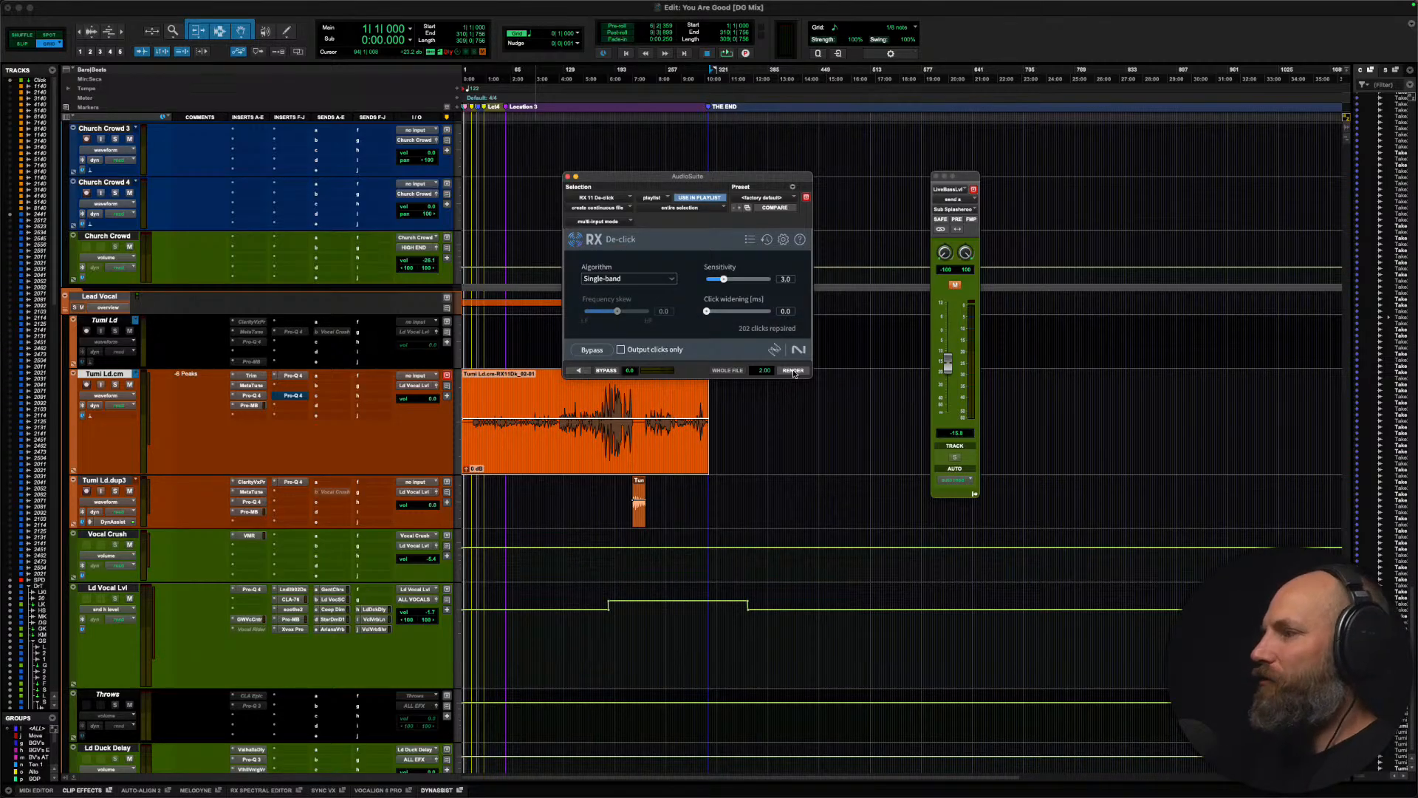
pyautogui.click(567, 178)
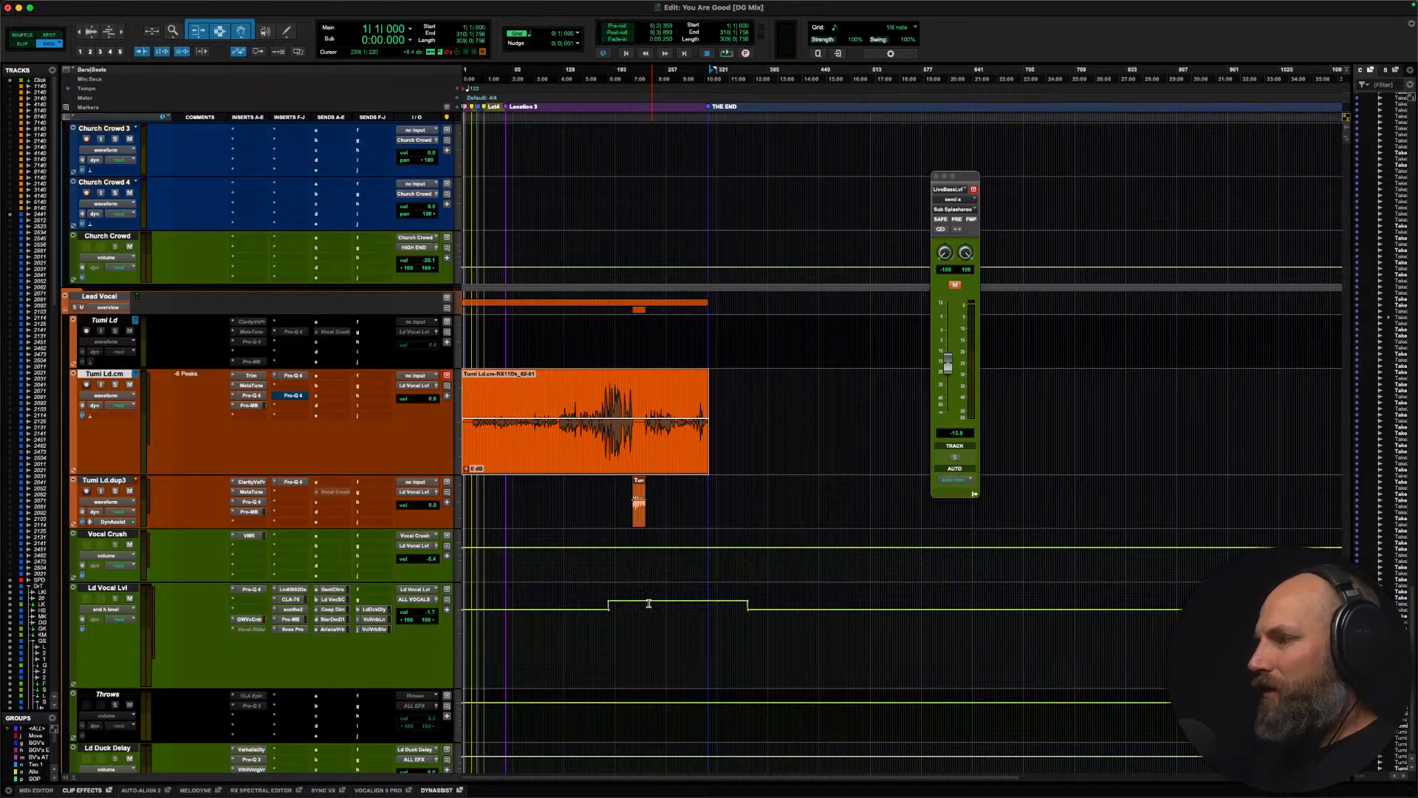
# Step: Render RX 11 De-click on the short clip of the duplicate lead vocal track directly below
pyautogui.click(640, 484)
pyautogui.click(640, 483)
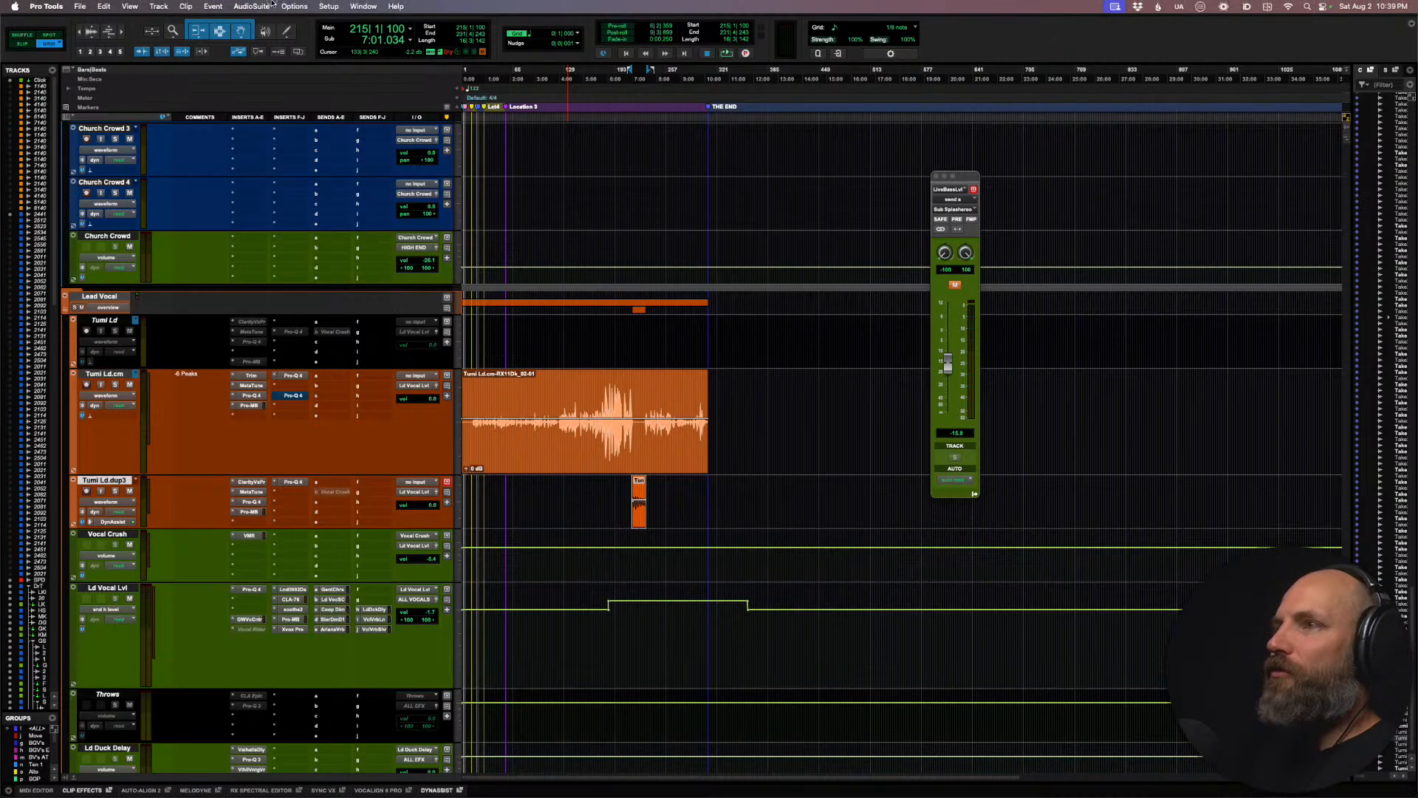
pyautogui.click(251, 5)
pyautogui.click(275, 48)
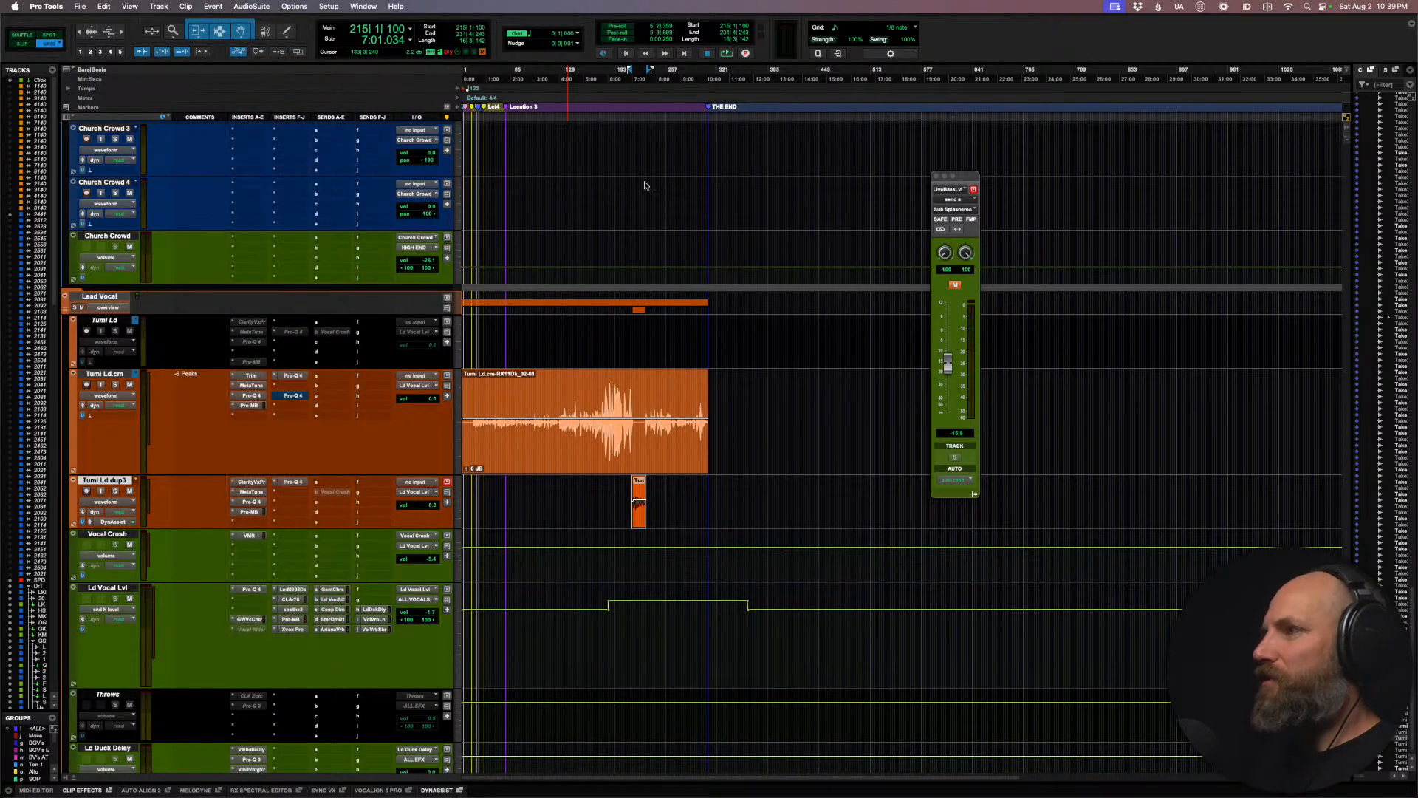
pyautogui.click(792, 371)
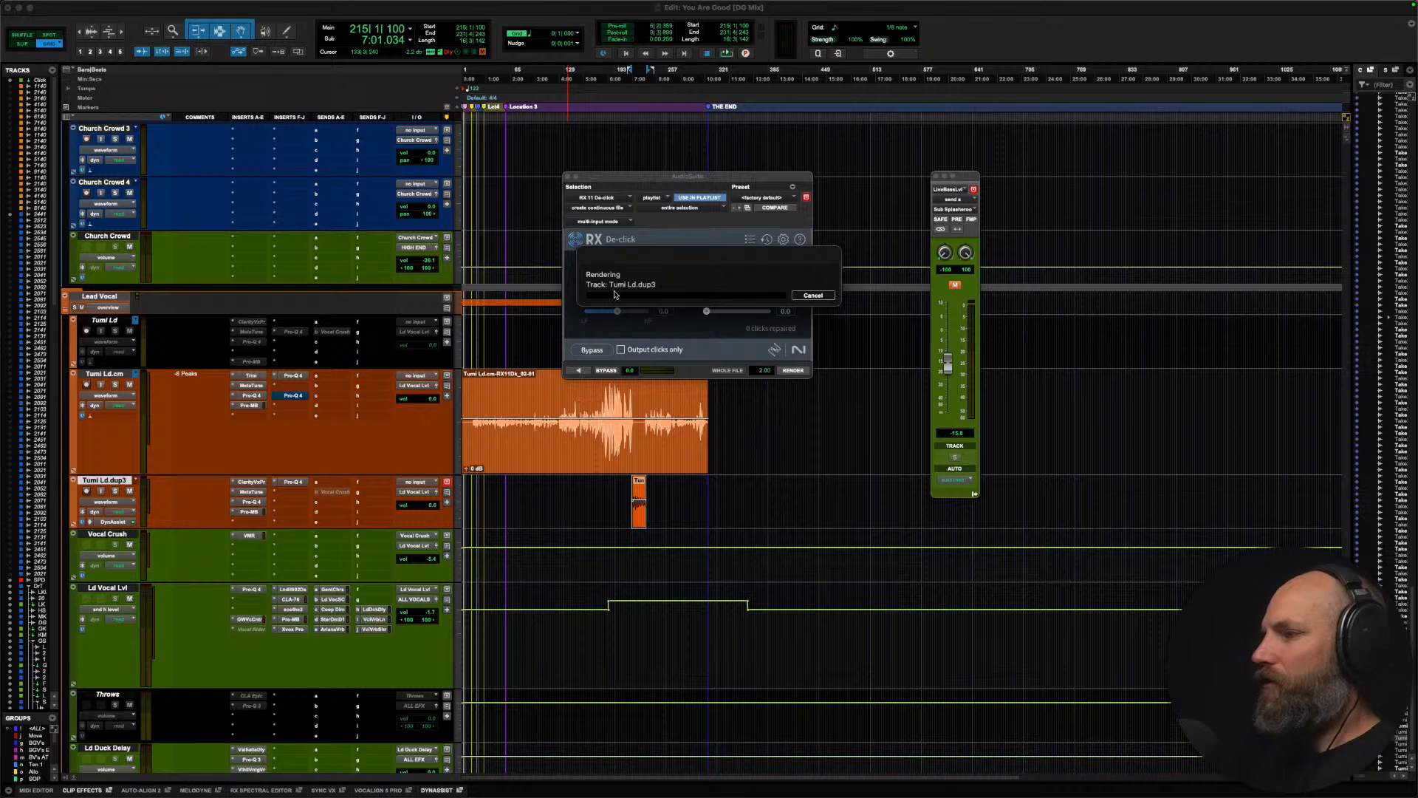
pyautogui.click(567, 177)
# Step: Play the mix from bar 56 beat 3 to listen to the de-clicked lead vocal, then stop
pyautogui.click(510, 390)
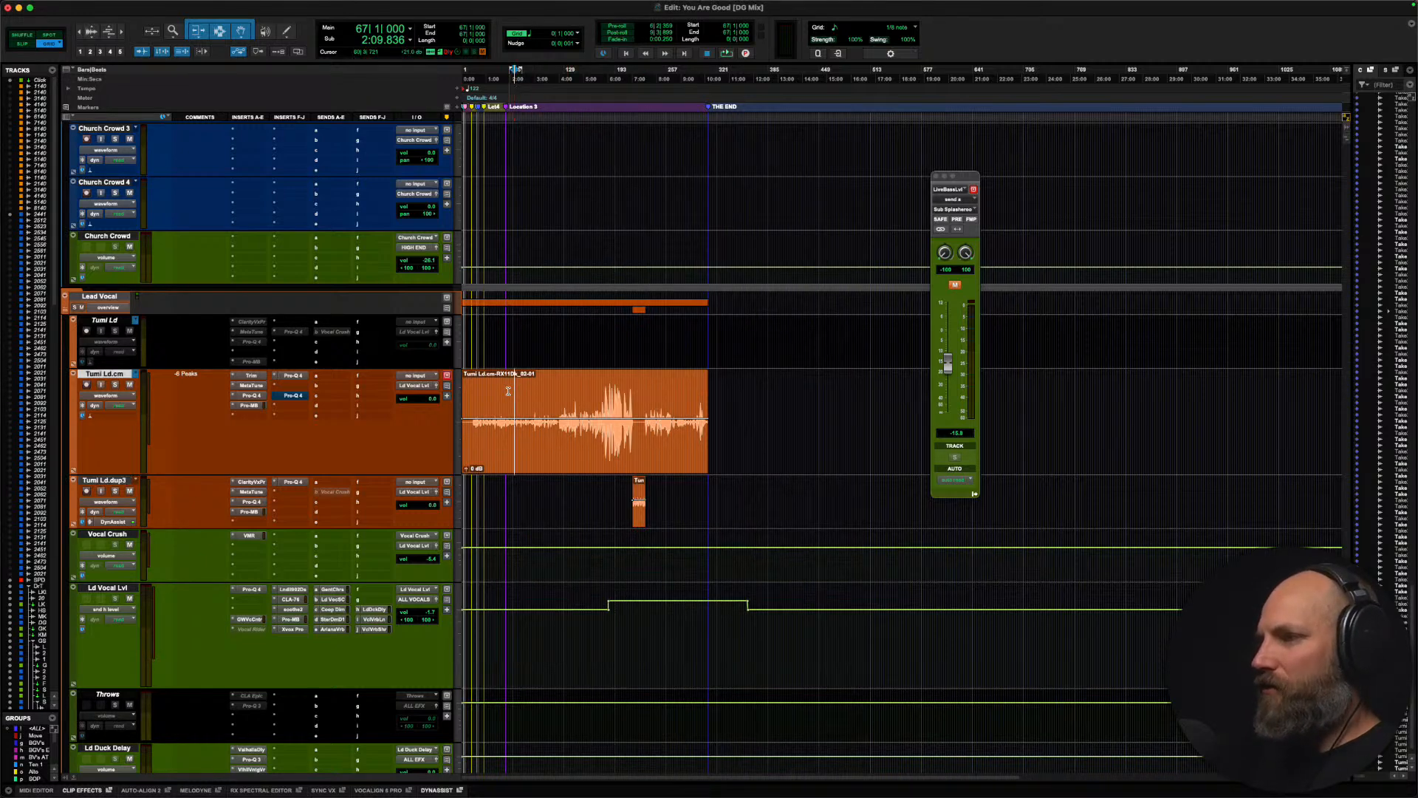
pyautogui.press('super+bracketright')
pyautogui.press('super+bracketright')
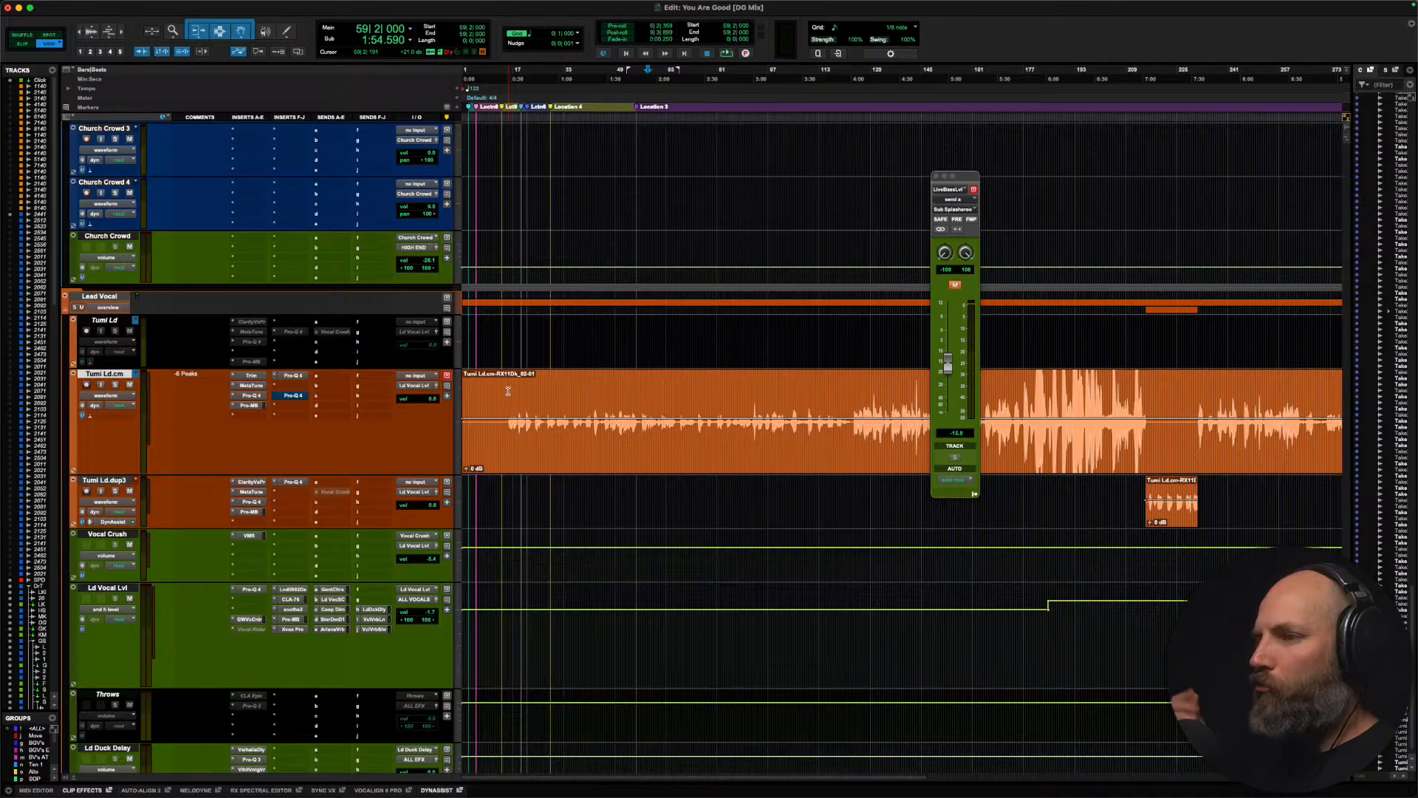
pyautogui.click(639, 398)
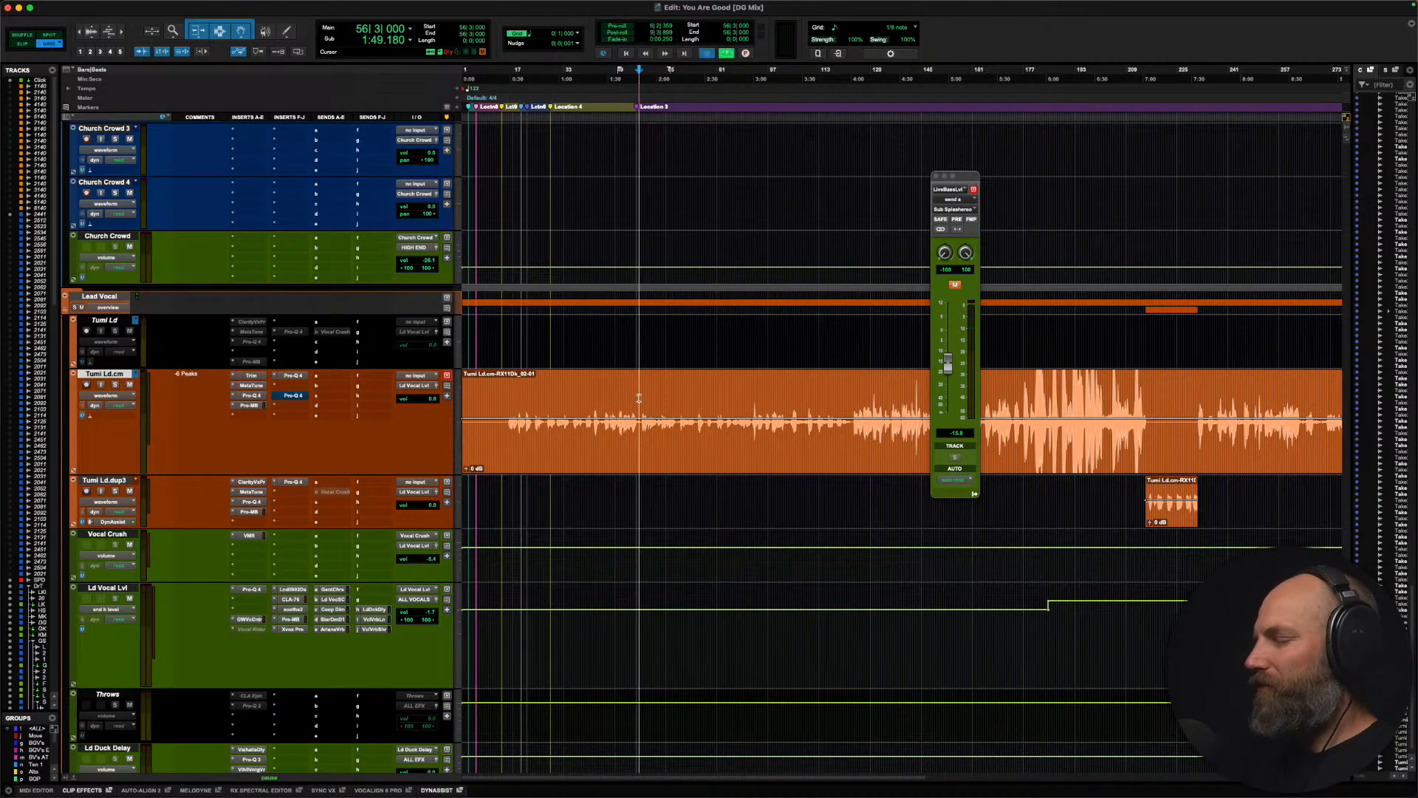
pyautogui.press('space')
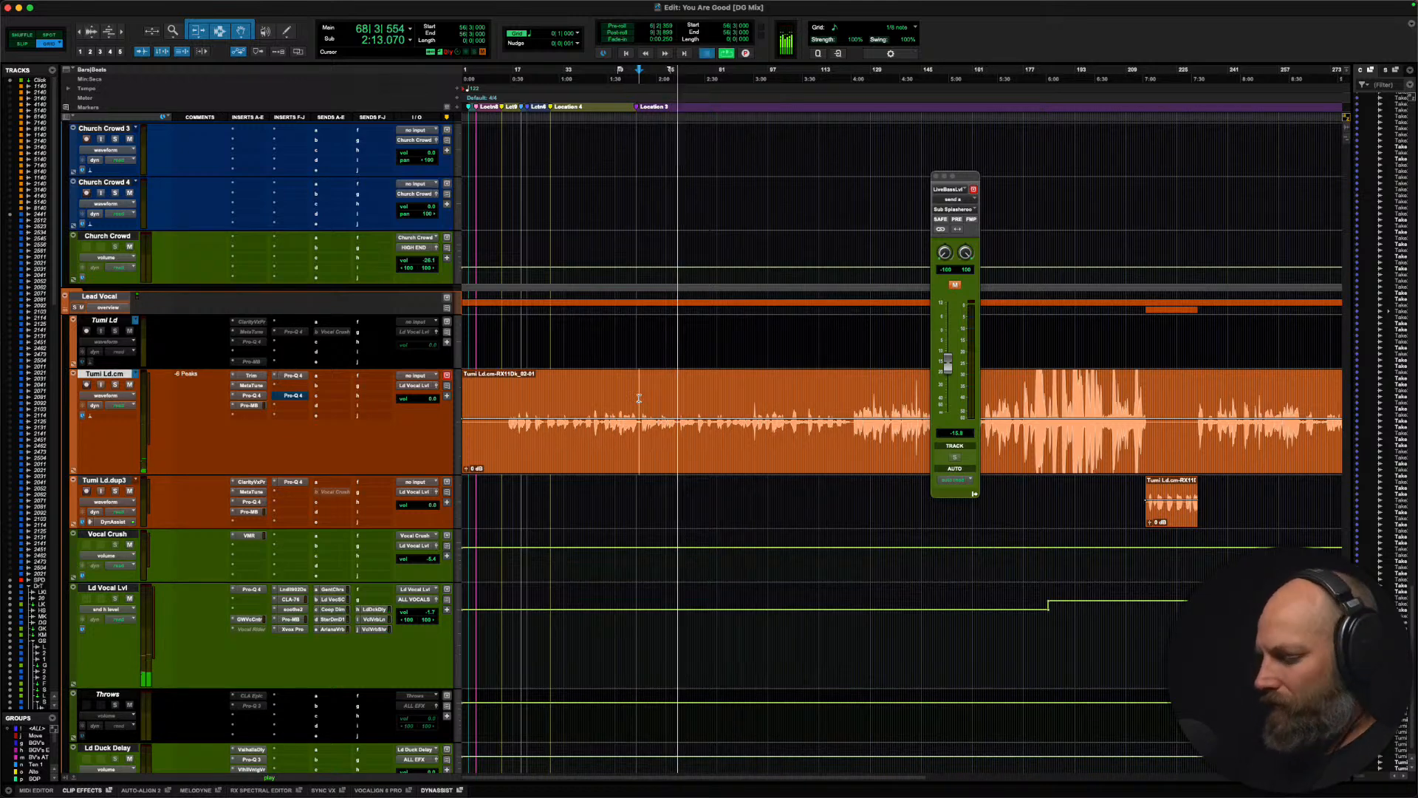
pyautogui.press('space')
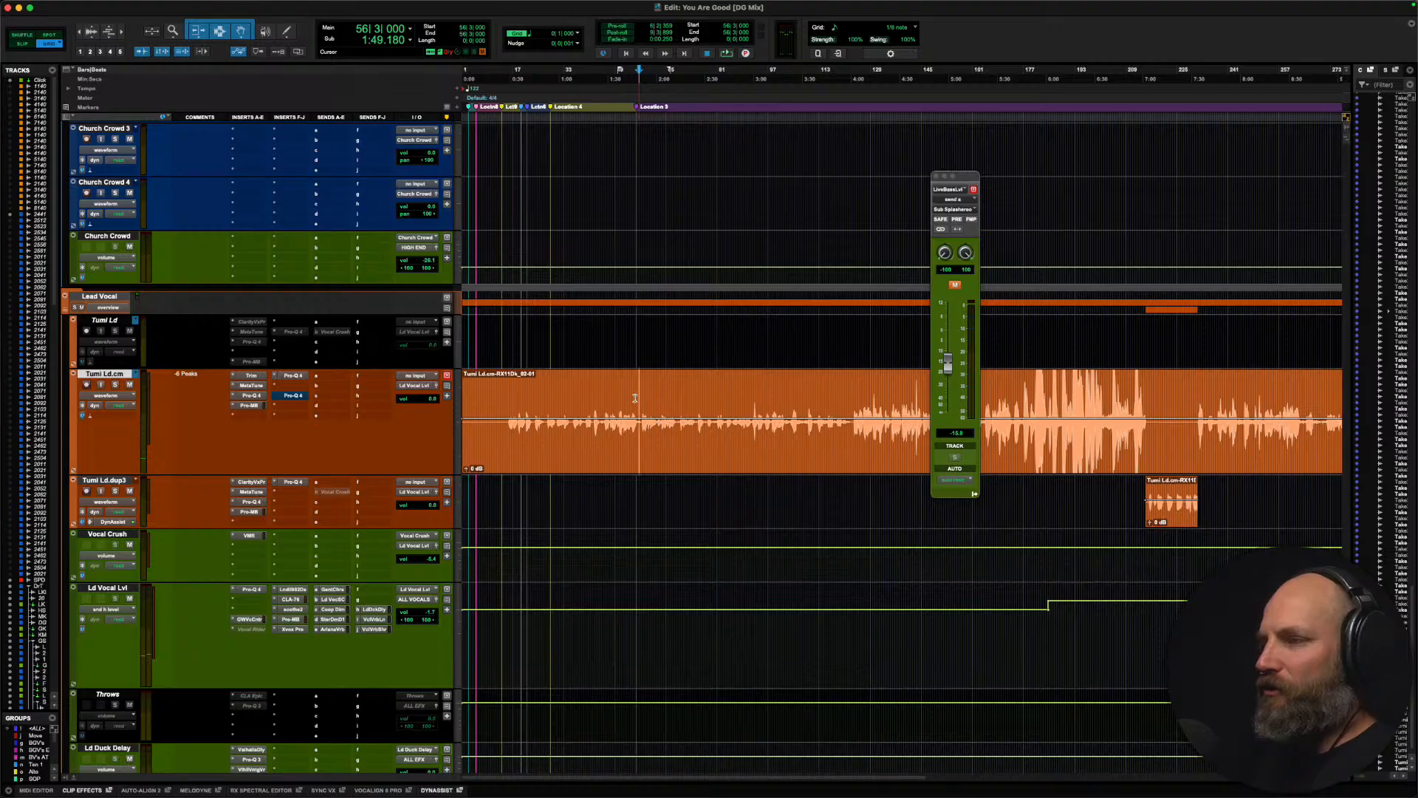
# Step: Examine the start of the lead vocal with an enlarged waveform, placing the edit cursor at bar 14 beat 4 before the first phrase
pyautogui.click(542, 399)
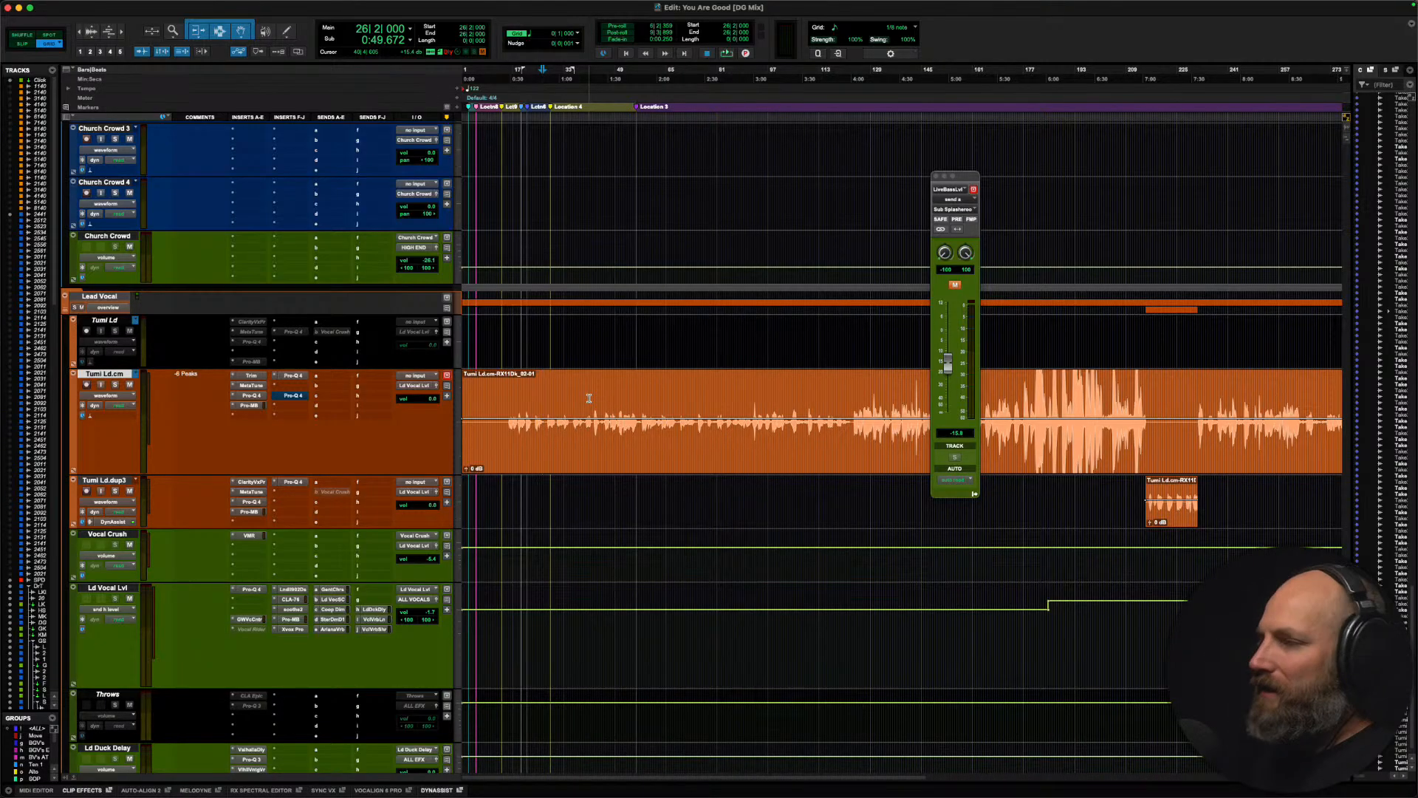
pyautogui.click(505, 398)
pyautogui.press('t')
pyautogui.press('t')
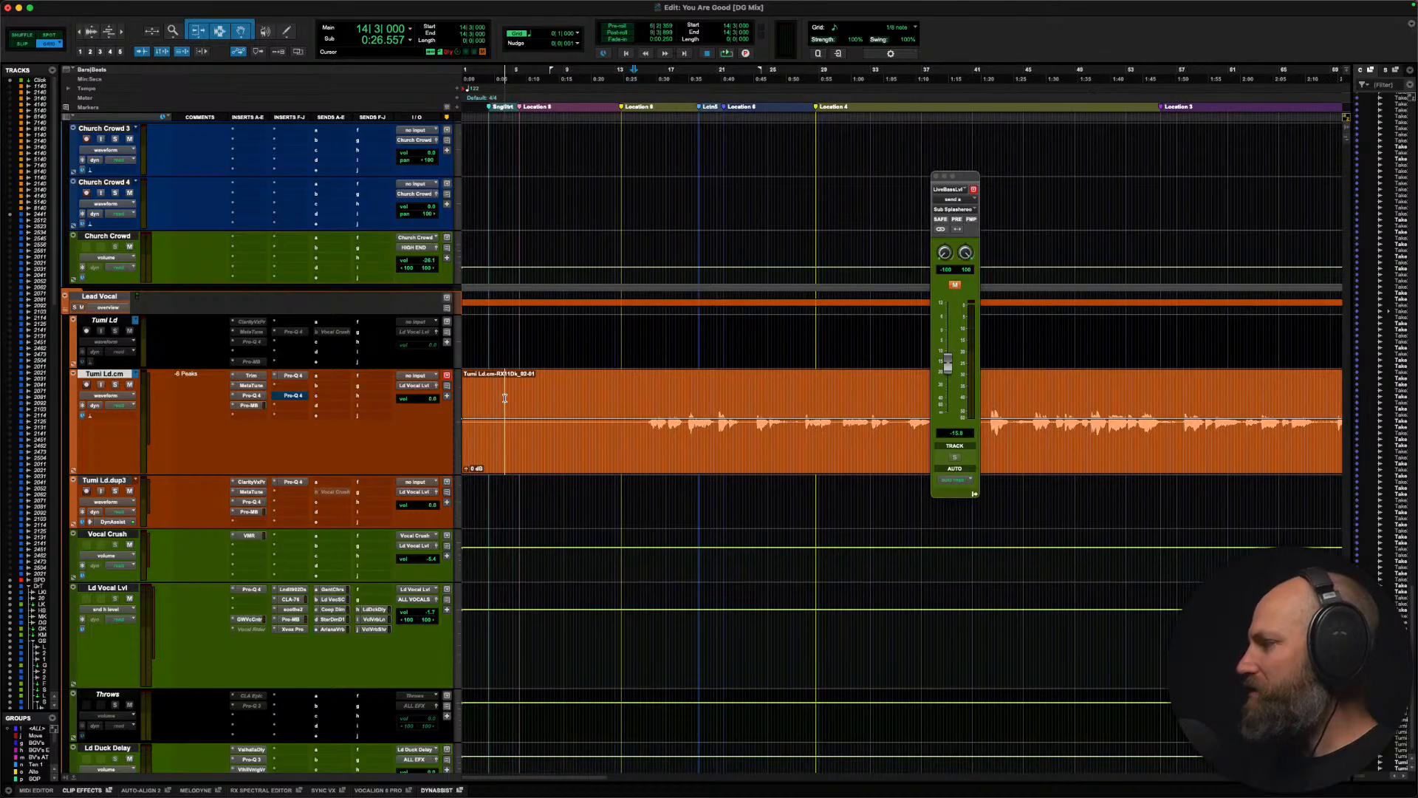
pyautogui.press('alt+super+]')
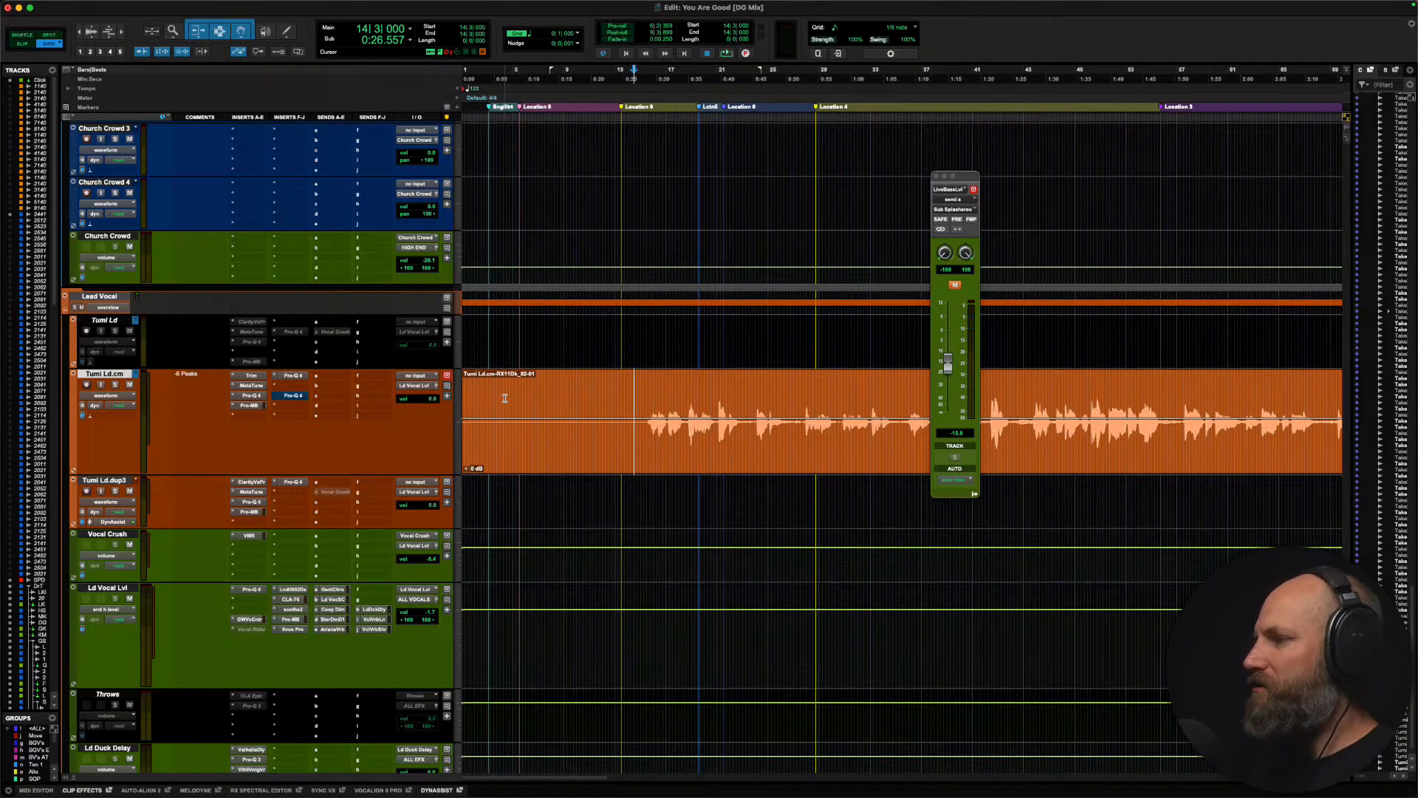
pyautogui.press('t')
pyautogui.click(525, 397)
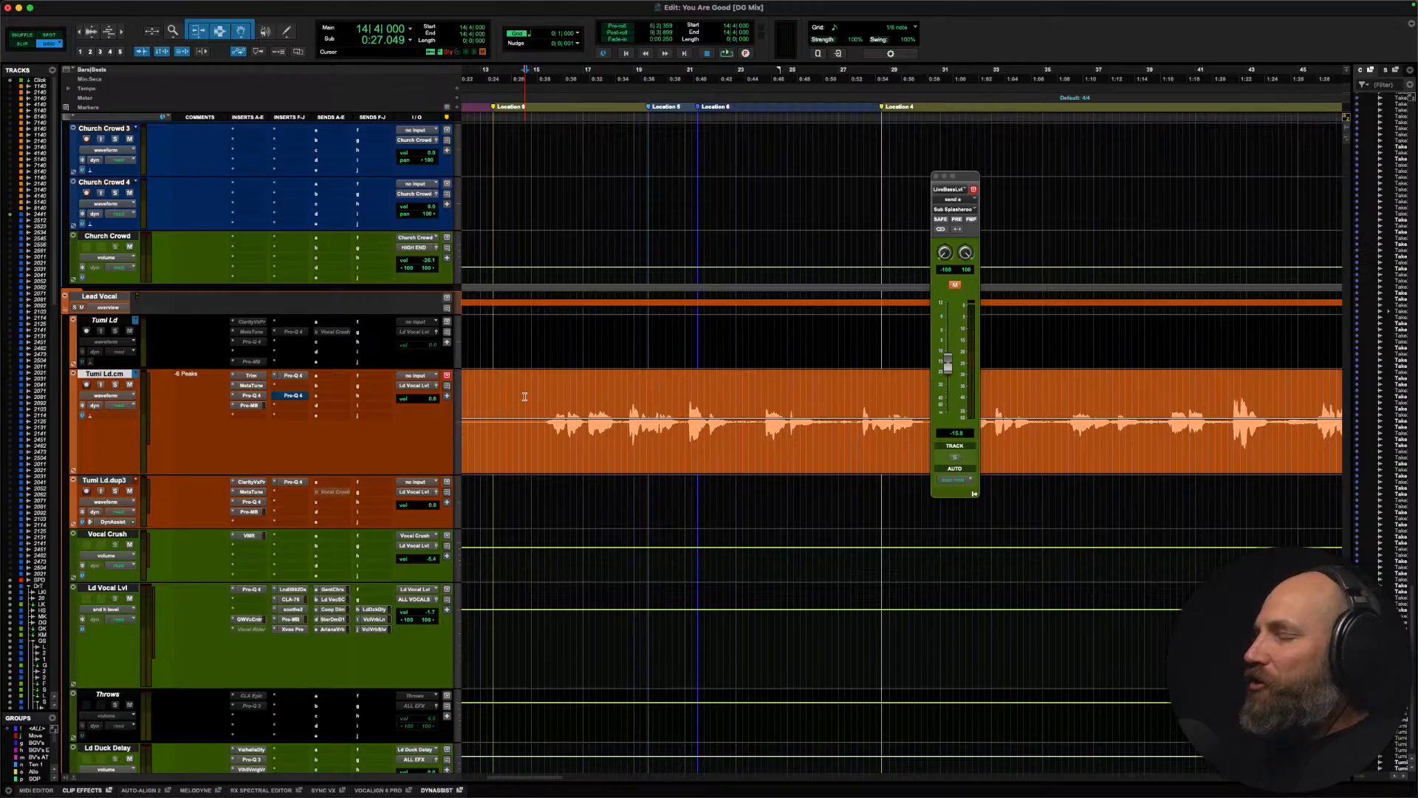
# Step: Look over the crowd, background vocal, keys and drum tracks above the lead vocal across the whole song
pyautogui.press('r')
pyautogui.press('r')
pyautogui.press('r')
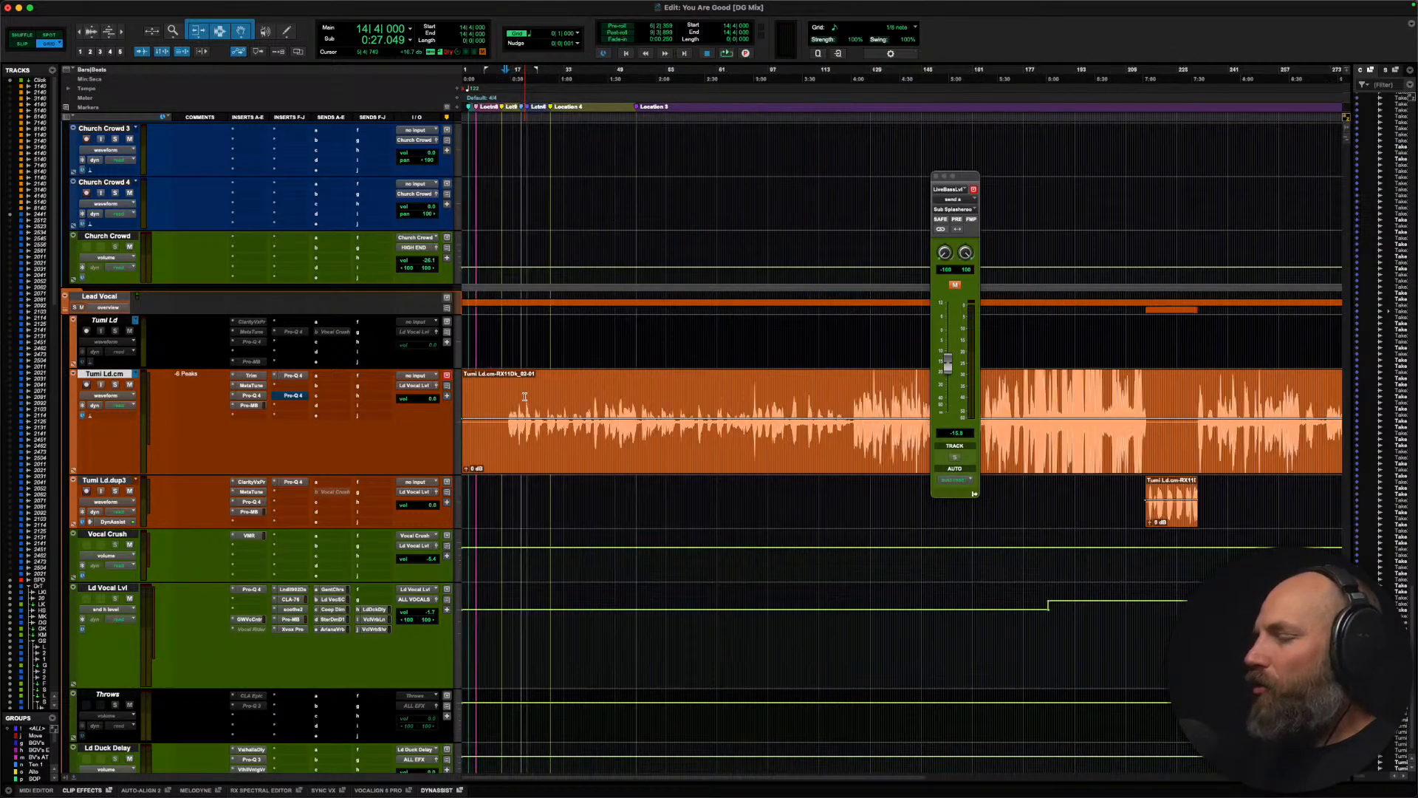
pyautogui.press('r')
pyautogui.scroll(10, 524, 397)
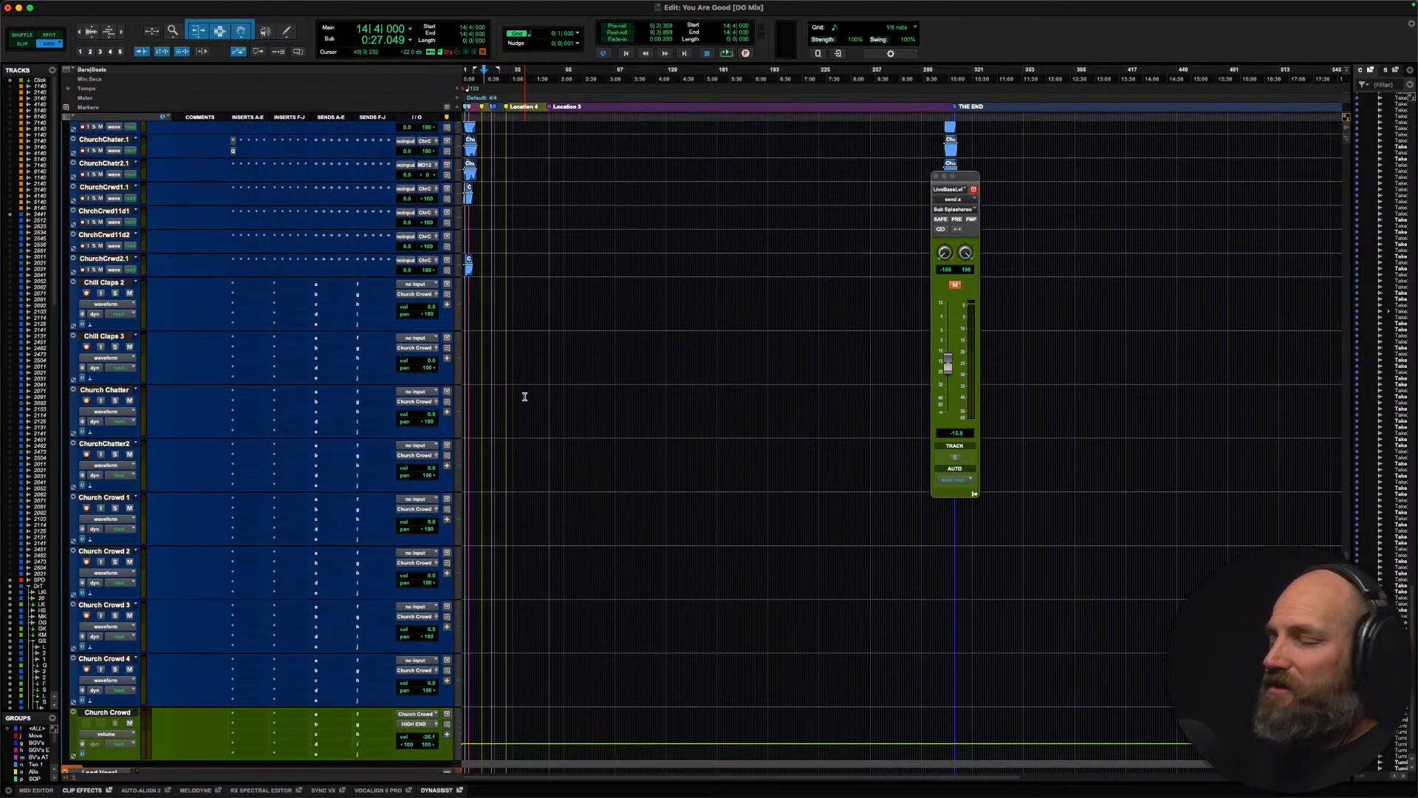
pyautogui.scroll(15, 524, 396)
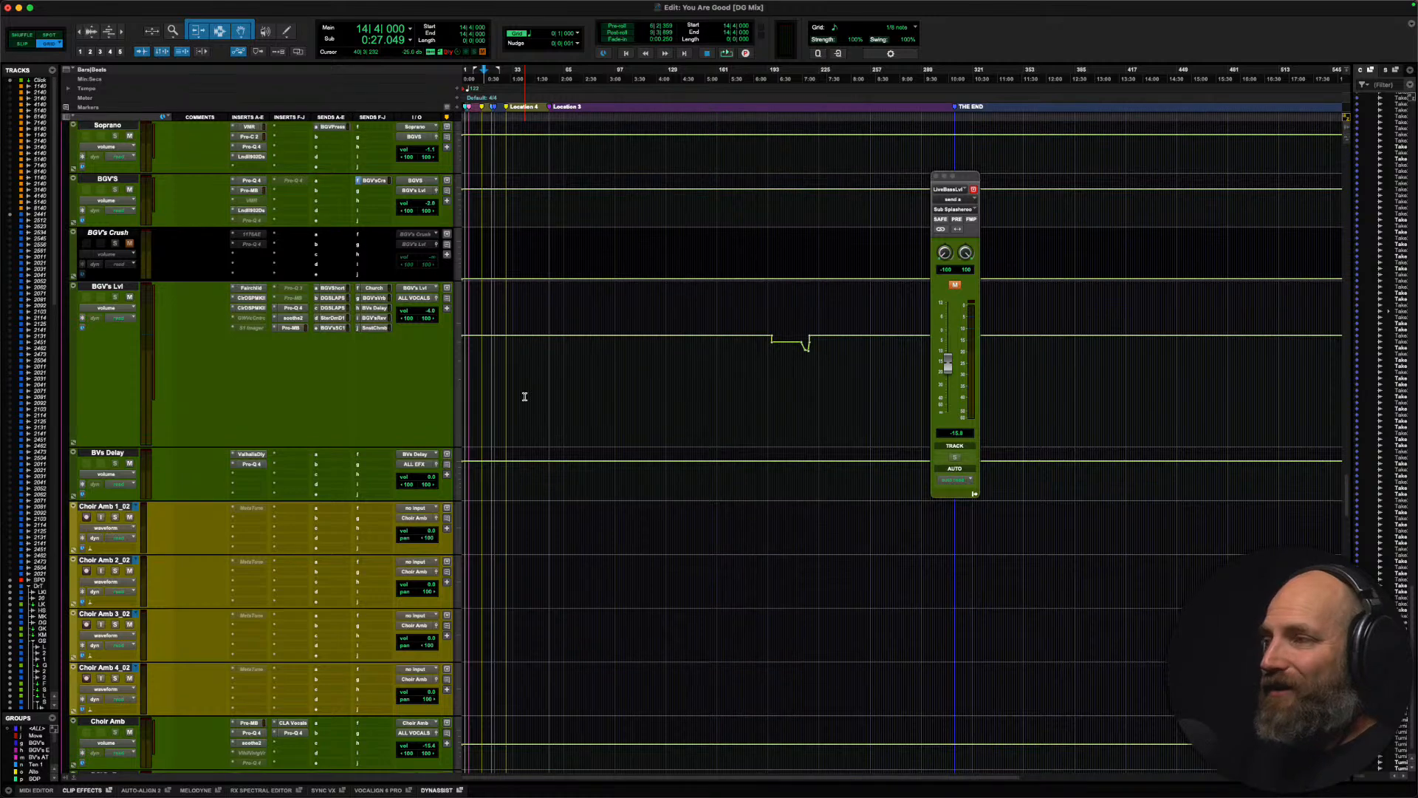
pyautogui.scroll(15, 524, 396)
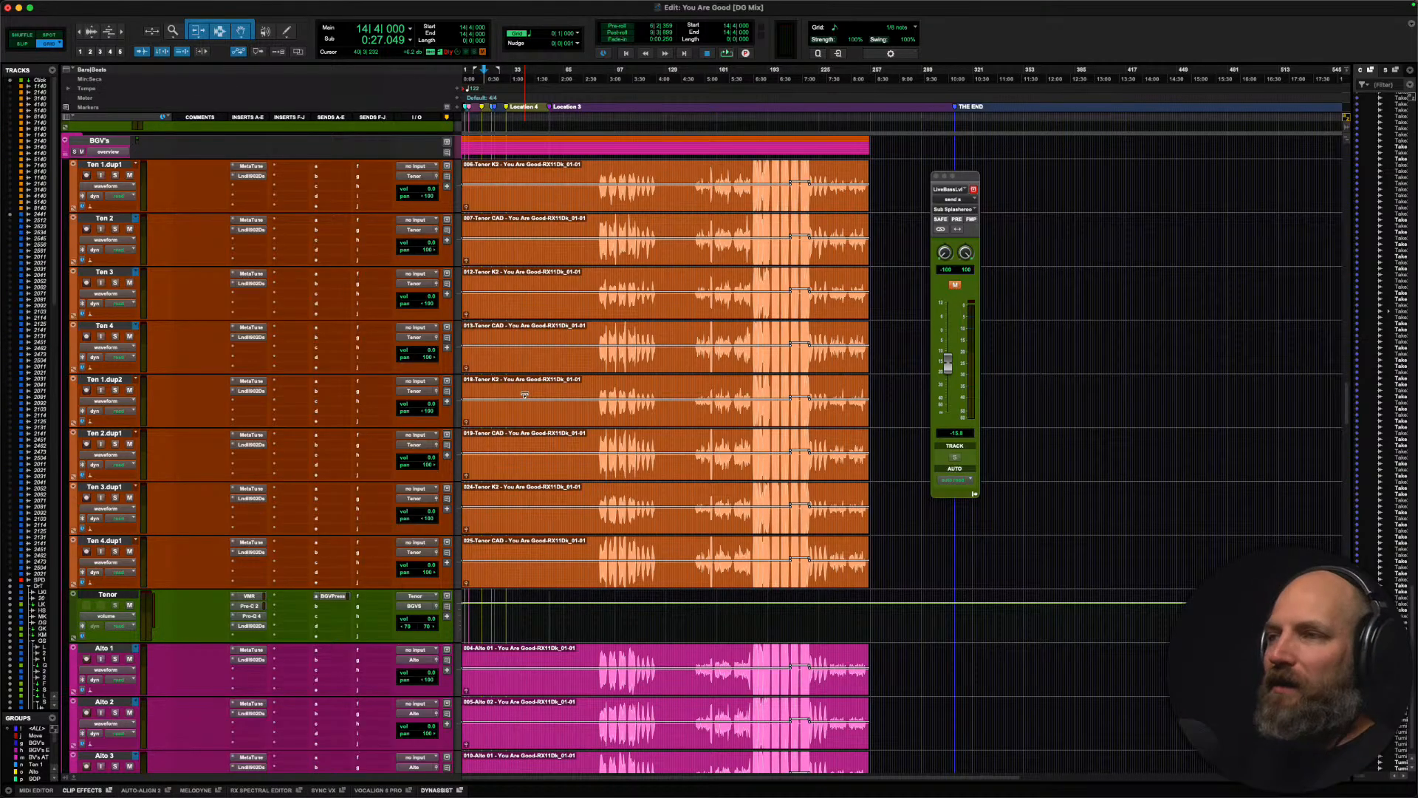
pyautogui.scroll(20, 524, 396)
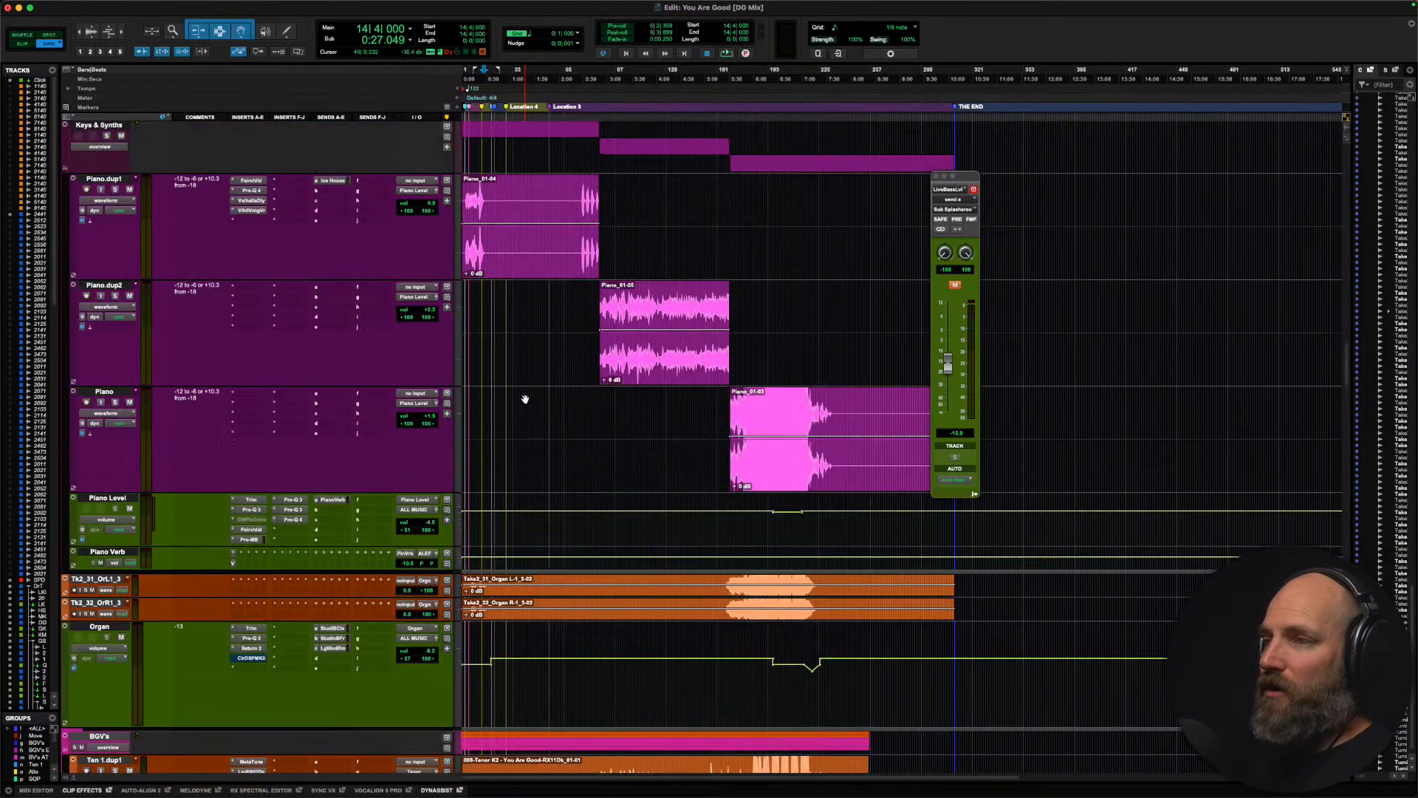
pyautogui.scroll(5, 525, 396)
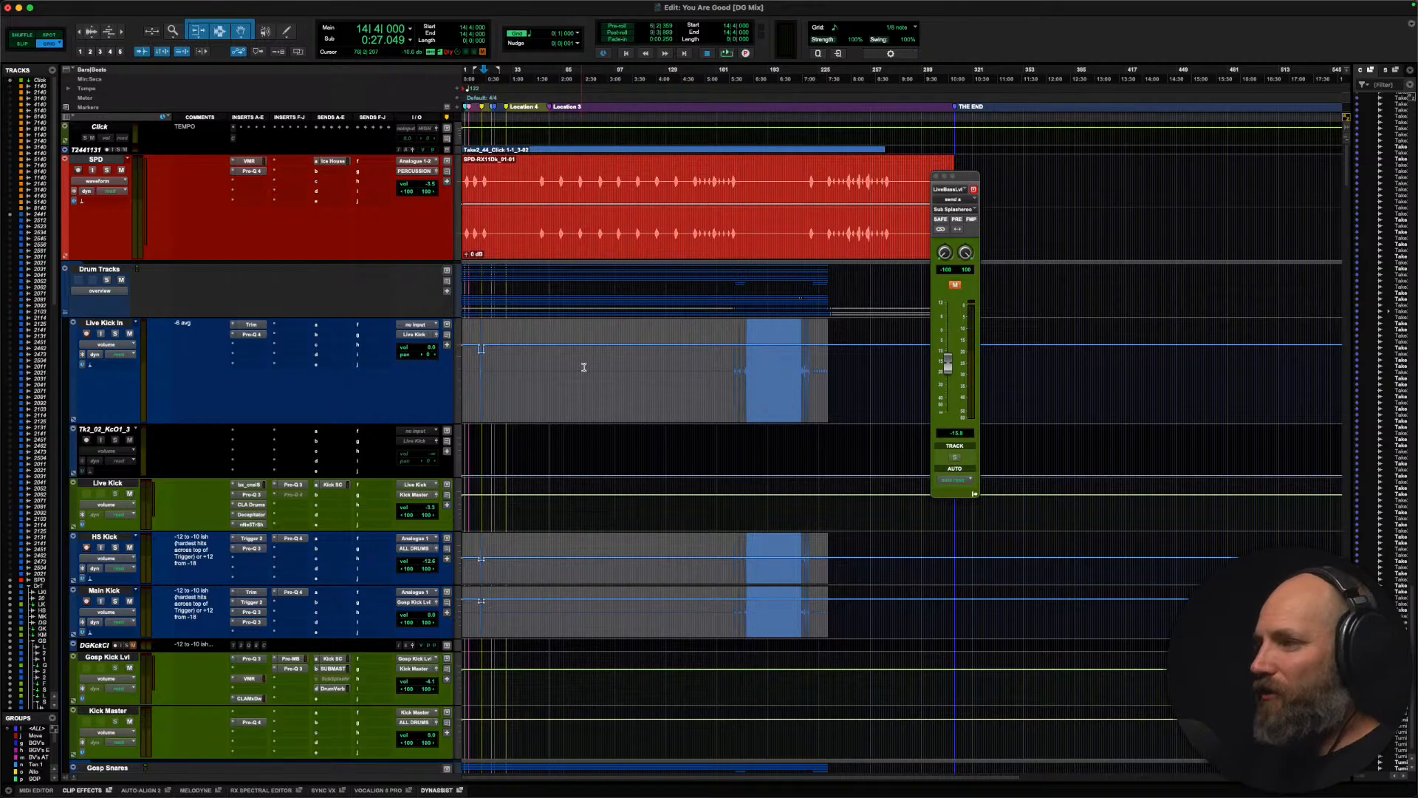
# Step: Examine the loud section of the Live Kick In track, placing the edit cursor at bar 193 beat 2
pyautogui.click(681, 362)
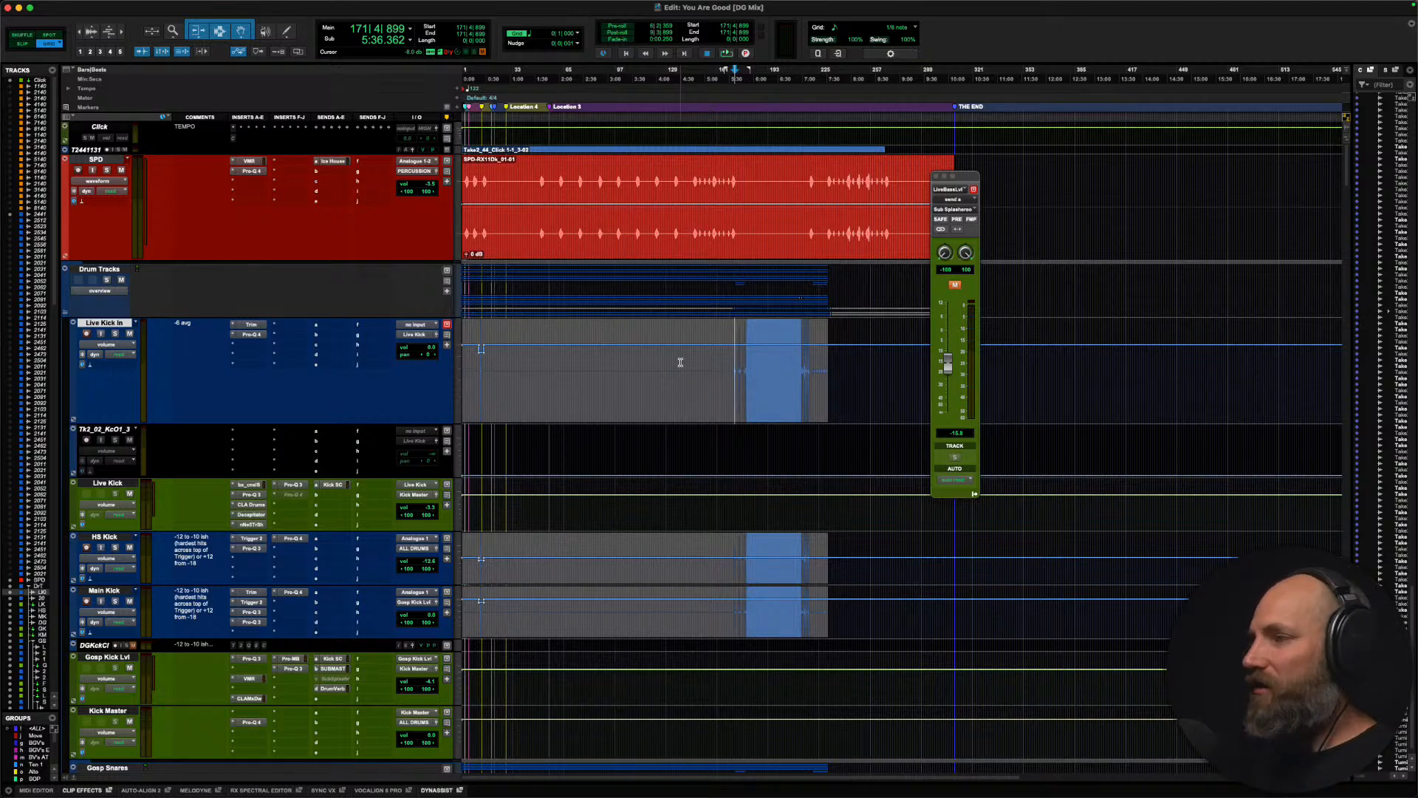
pyautogui.hscroll(3, 680, 362)
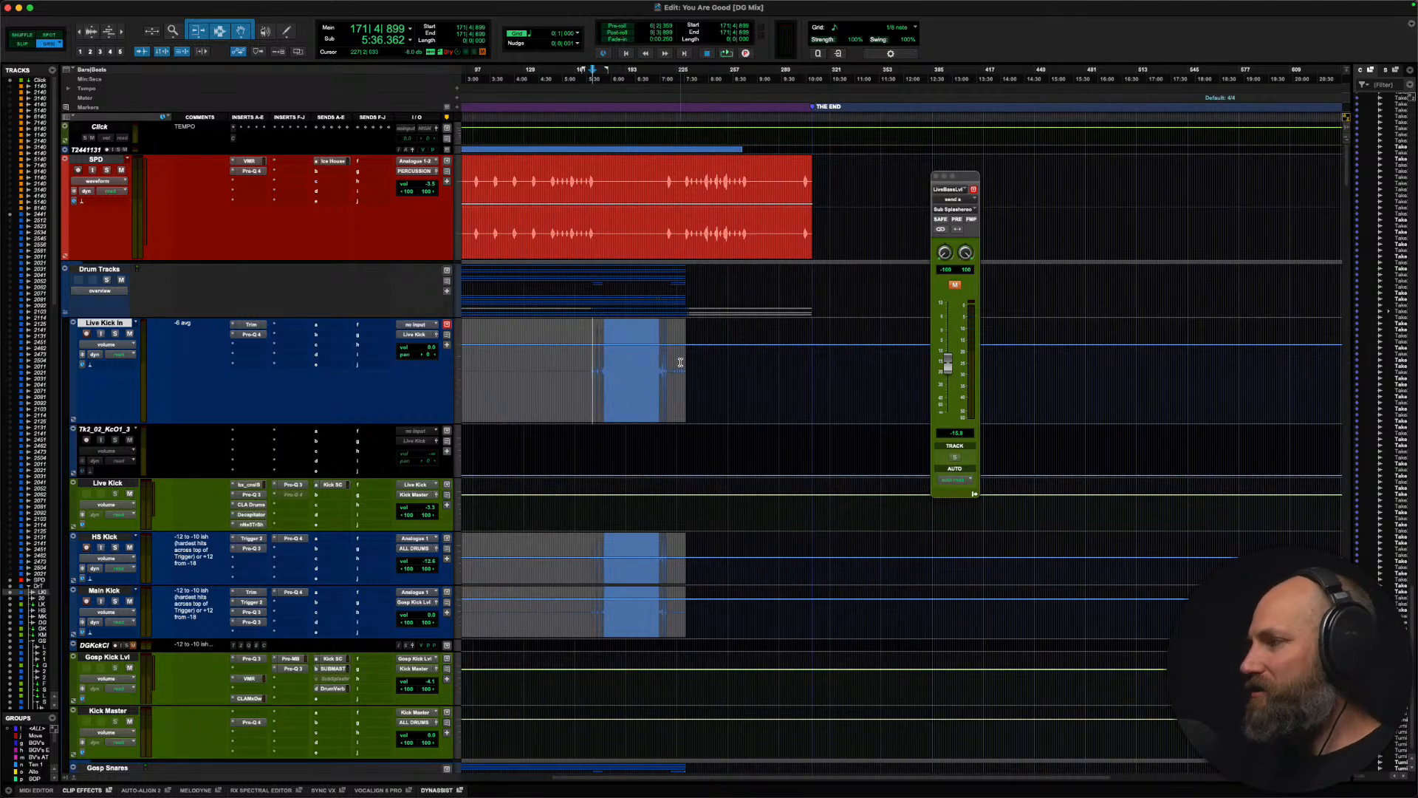
pyautogui.press('t')
pyautogui.hscroll(5, 680, 362)
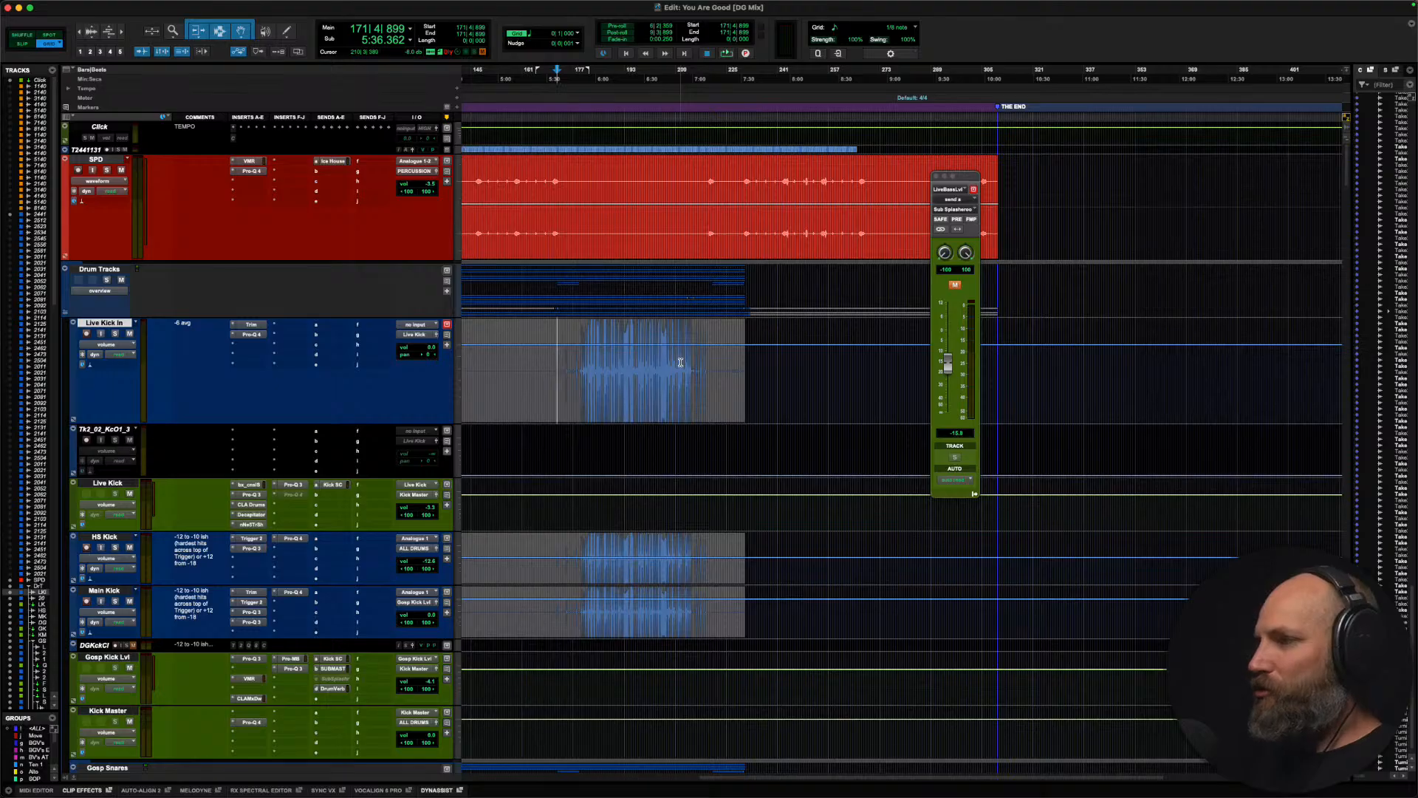
pyautogui.hscroll(2, 680, 362)
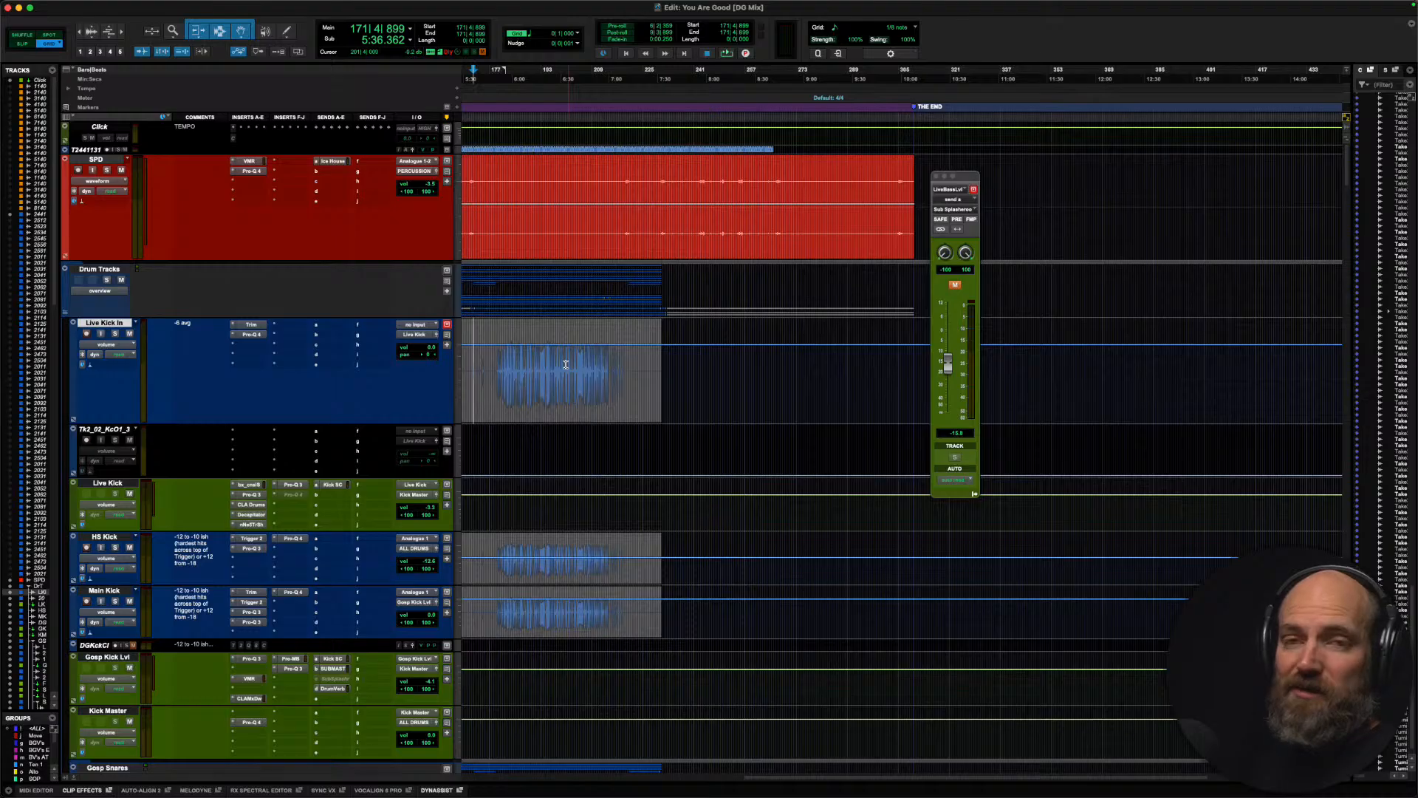
pyautogui.click(541, 364)
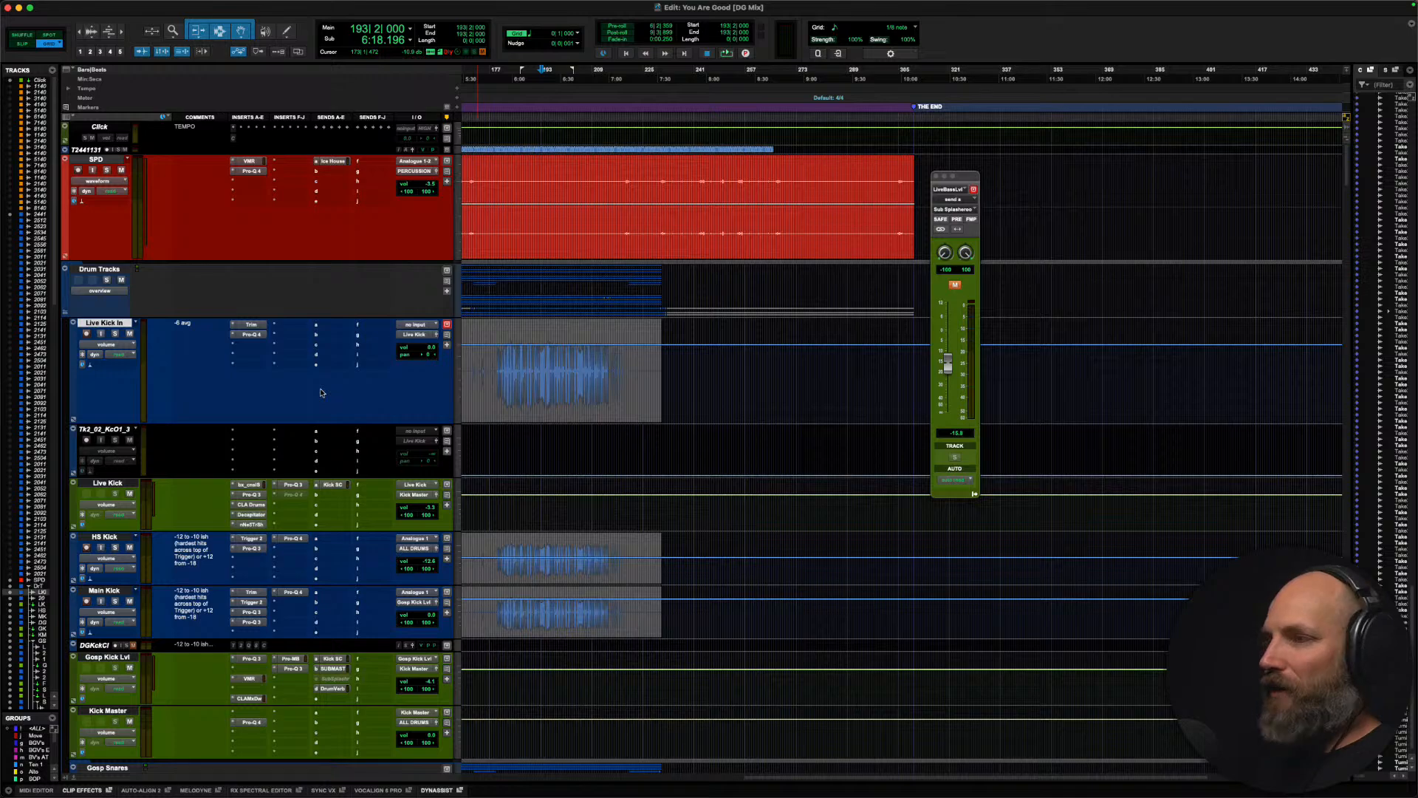
# Step: Look through the snare, hi-hat, overhead and bass guitar tracks, placing the edit cursor at bar 193 beat 1 on the OH Hat track
pyautogui.scroll(-5, 321, 393)
pyautogui.hscroll(-3, 321, 392)
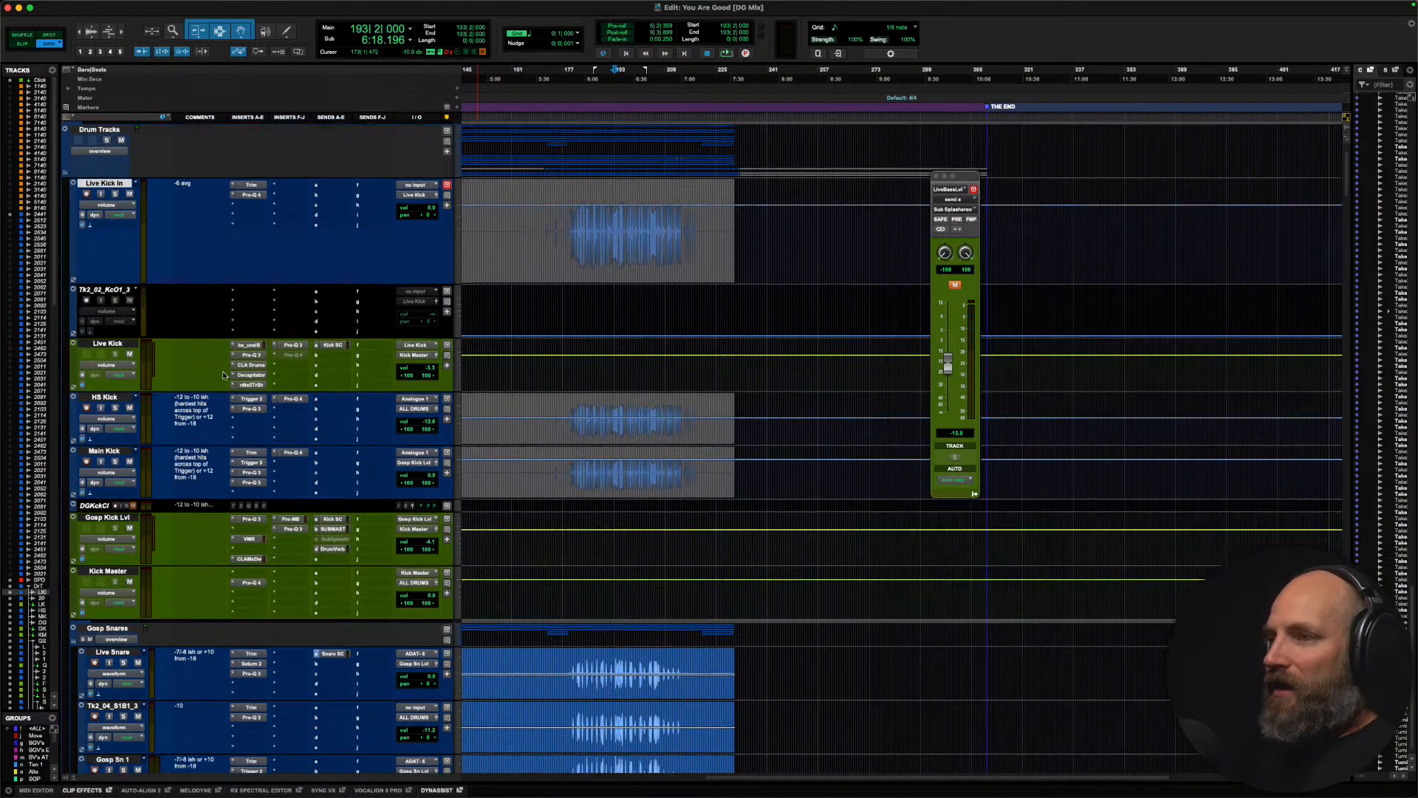
pyautogui.scroll(-6, 223, 374)
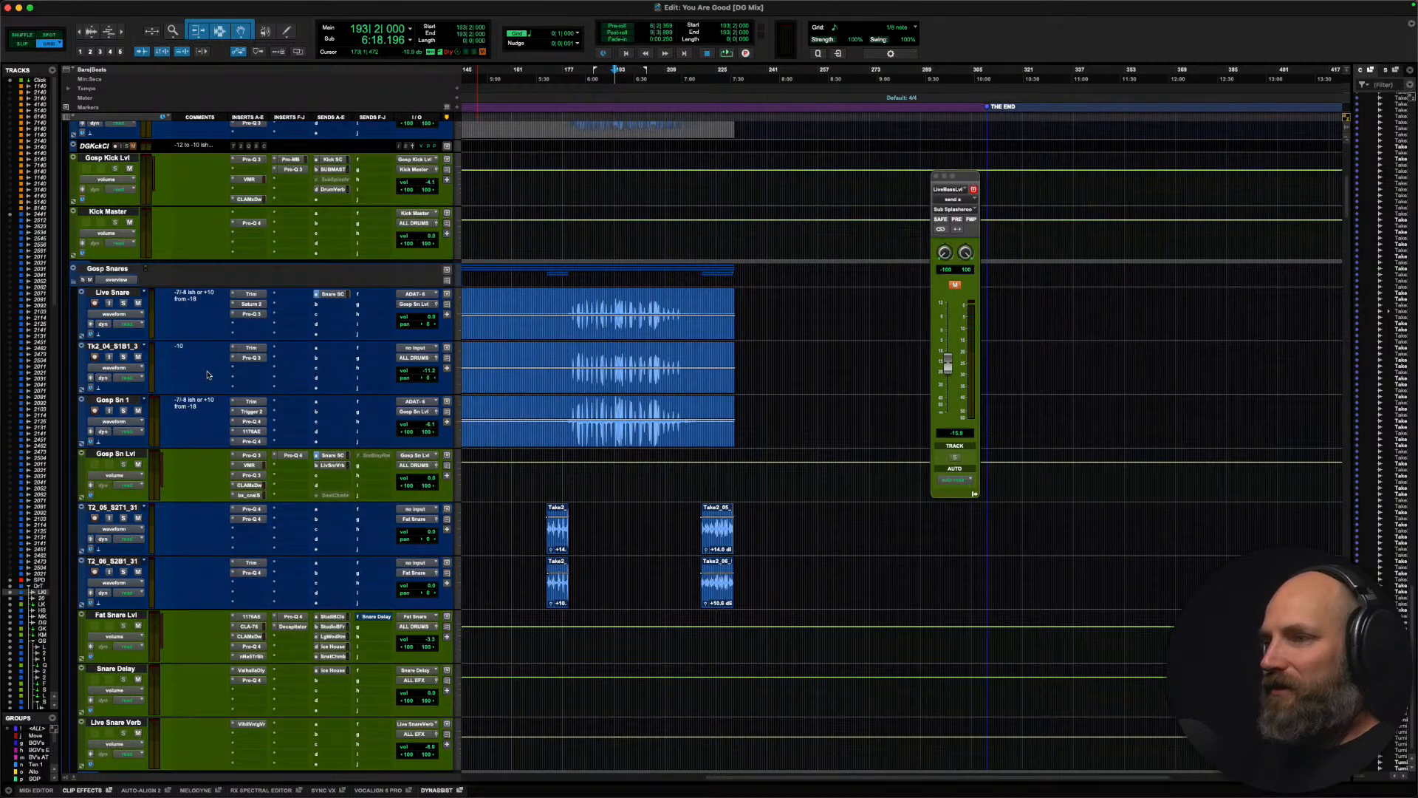
pyautogui.scroll(-15, 210, 374)
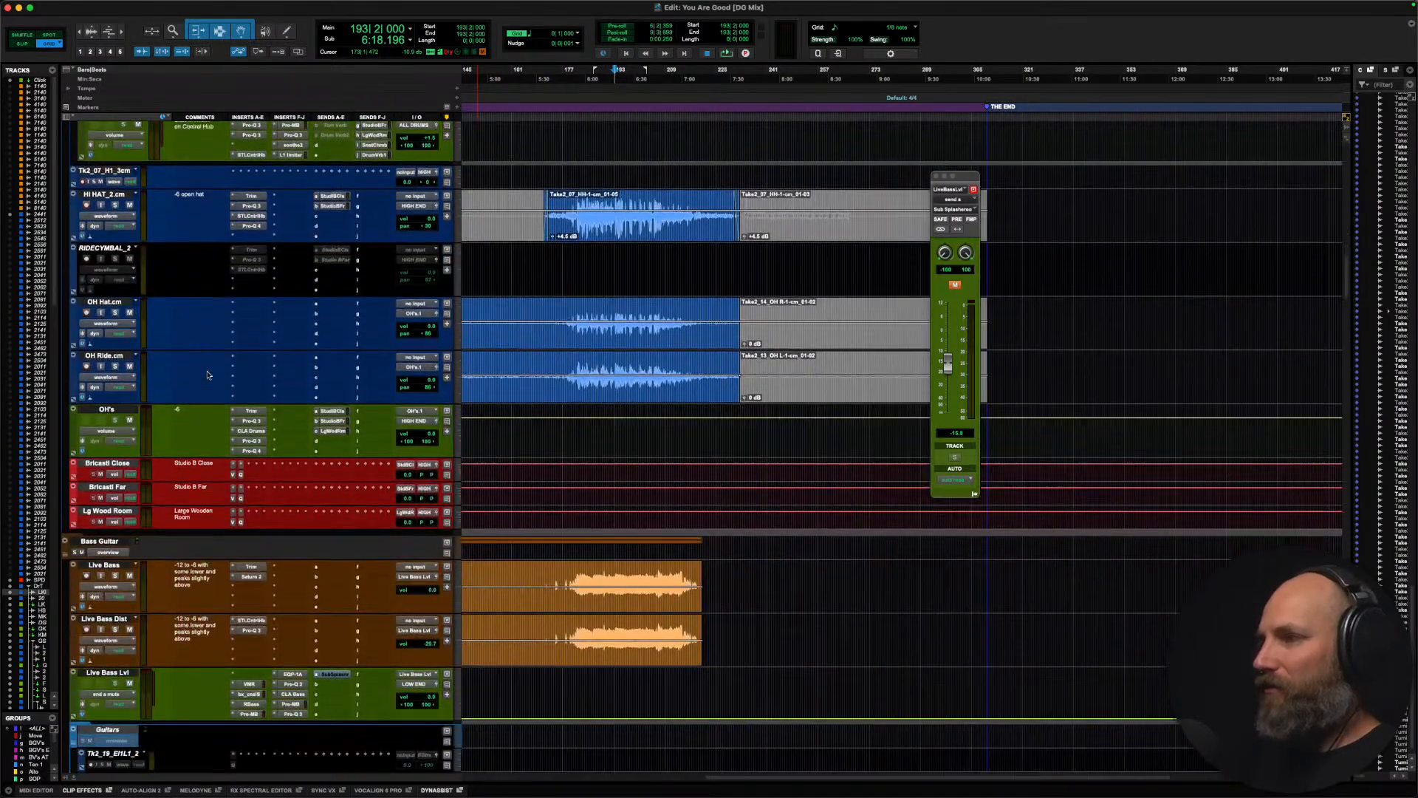
pyautogui.click(614, 306)
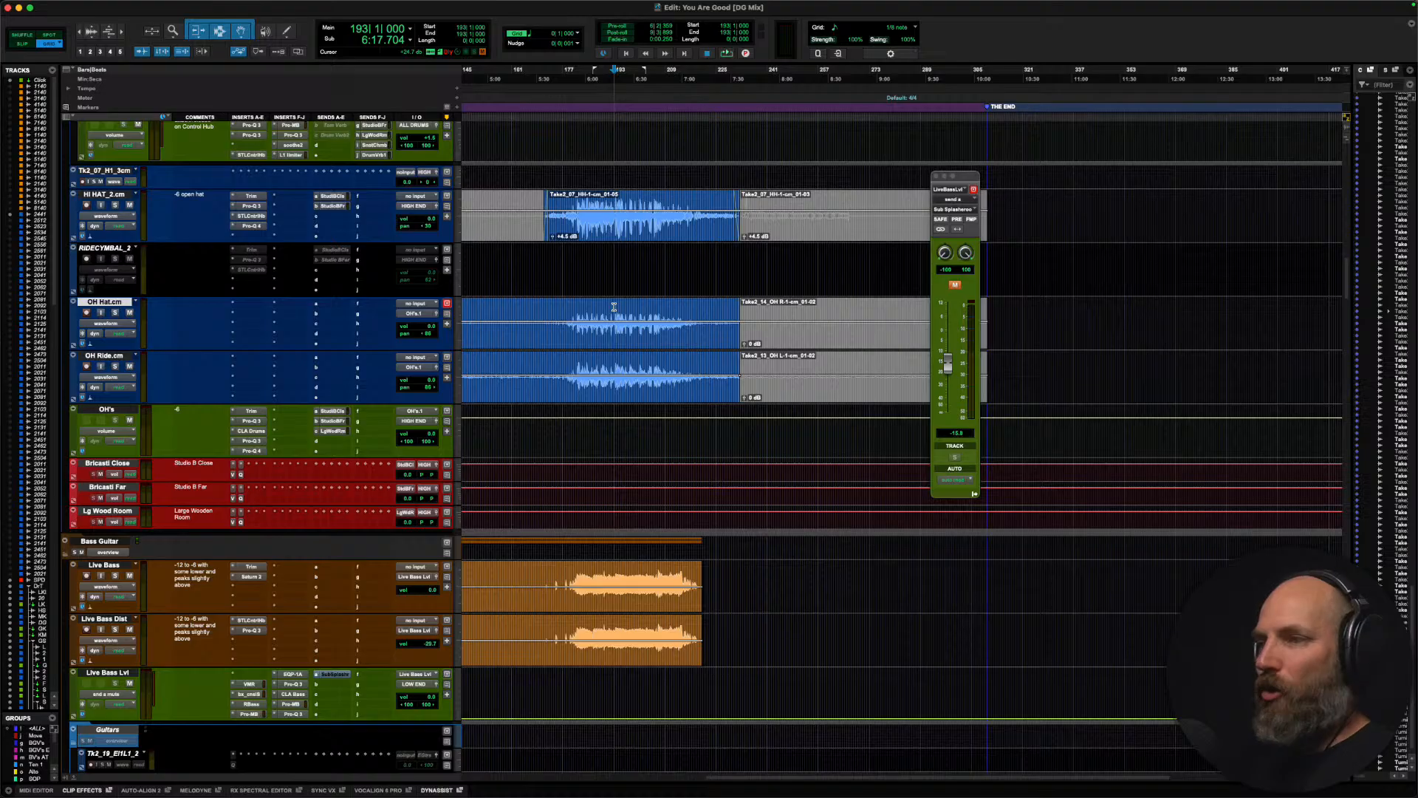
pyautogui.scroll(-10, 614, 307)
pyautogui.hscroll(-3, 613, 306)
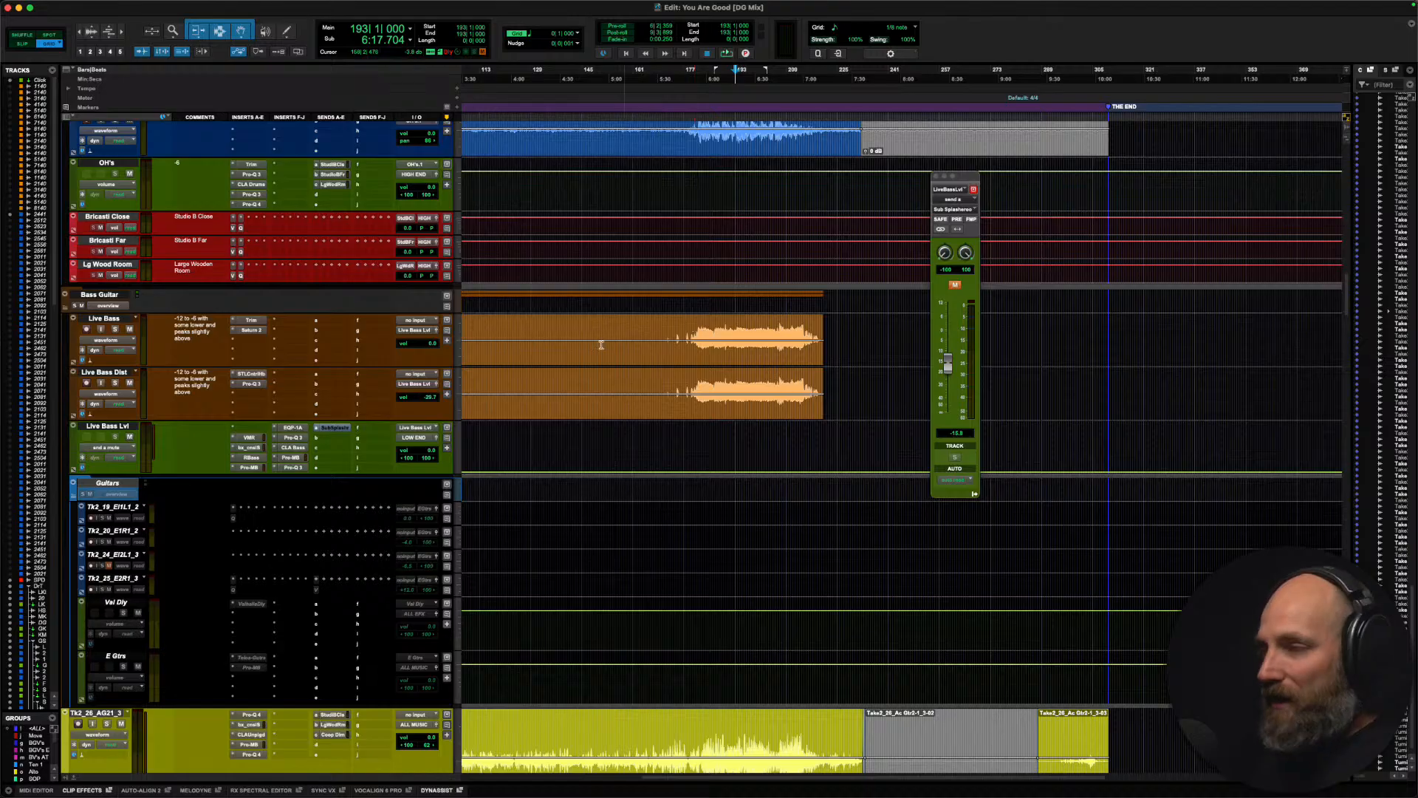
# Step: Check the Mix window, return to the Edit window and place the edit cursor at bar 141 beat 3 on the Live Bass Lvl track
pyautogui.press('super+equal')
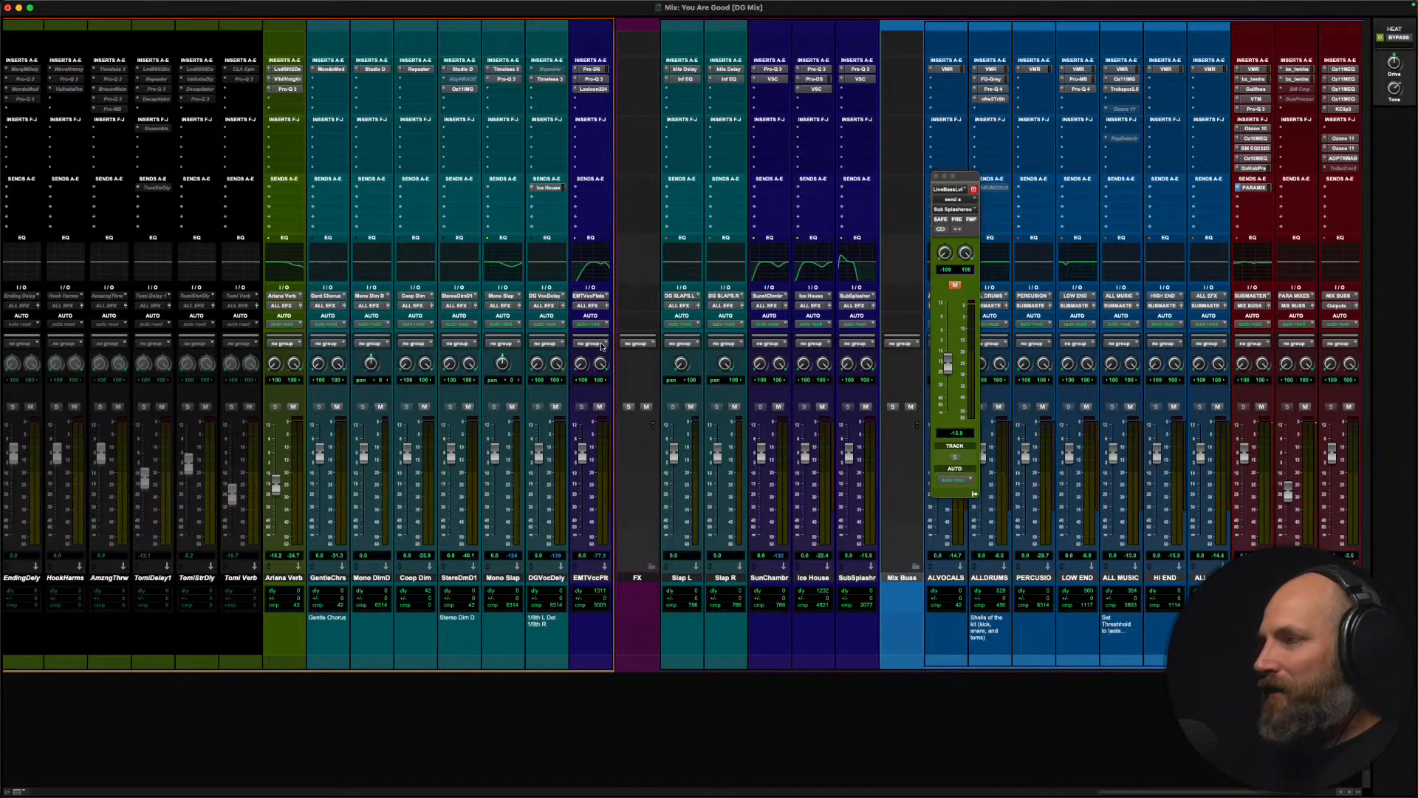
pyautogui.press('super+equal')
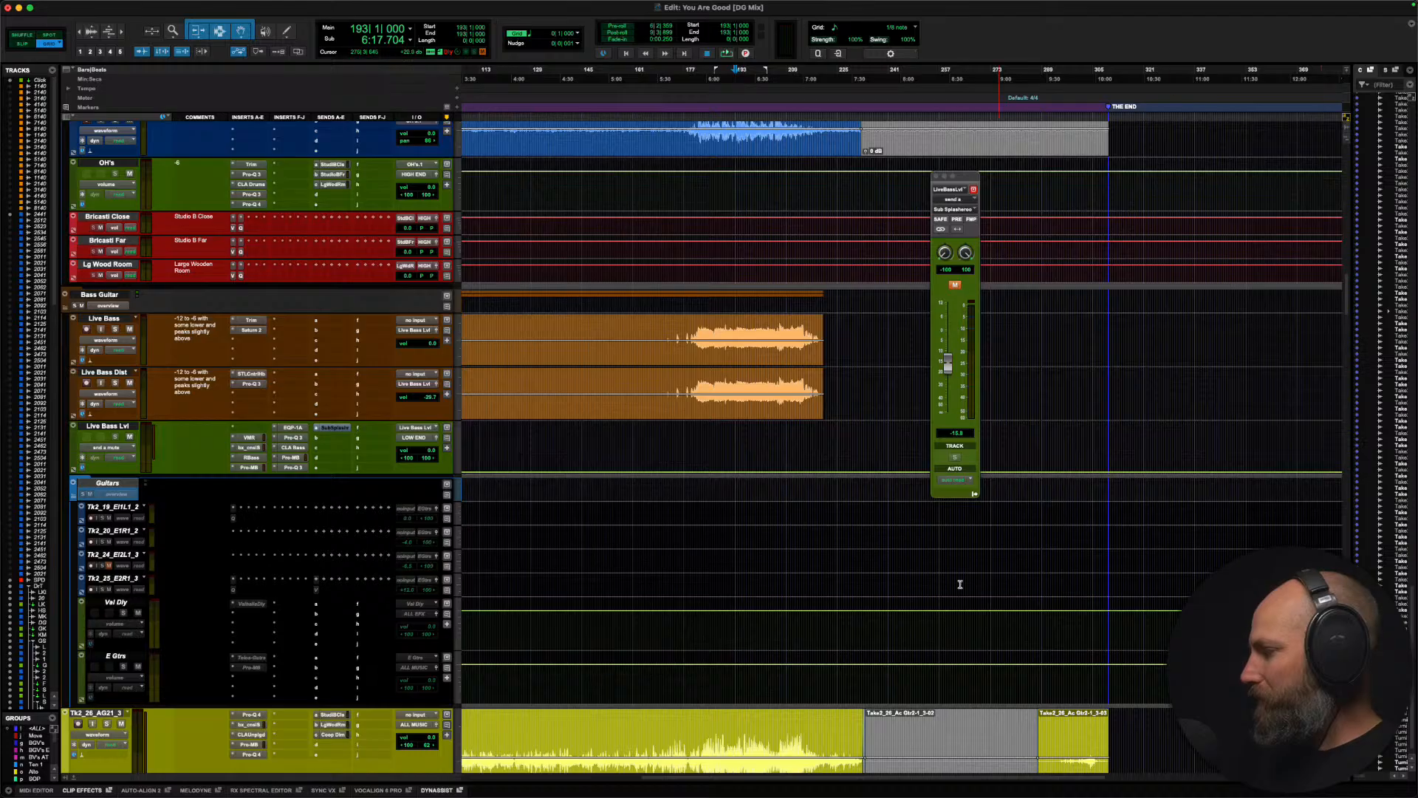
pyautogui.click(570, 451)
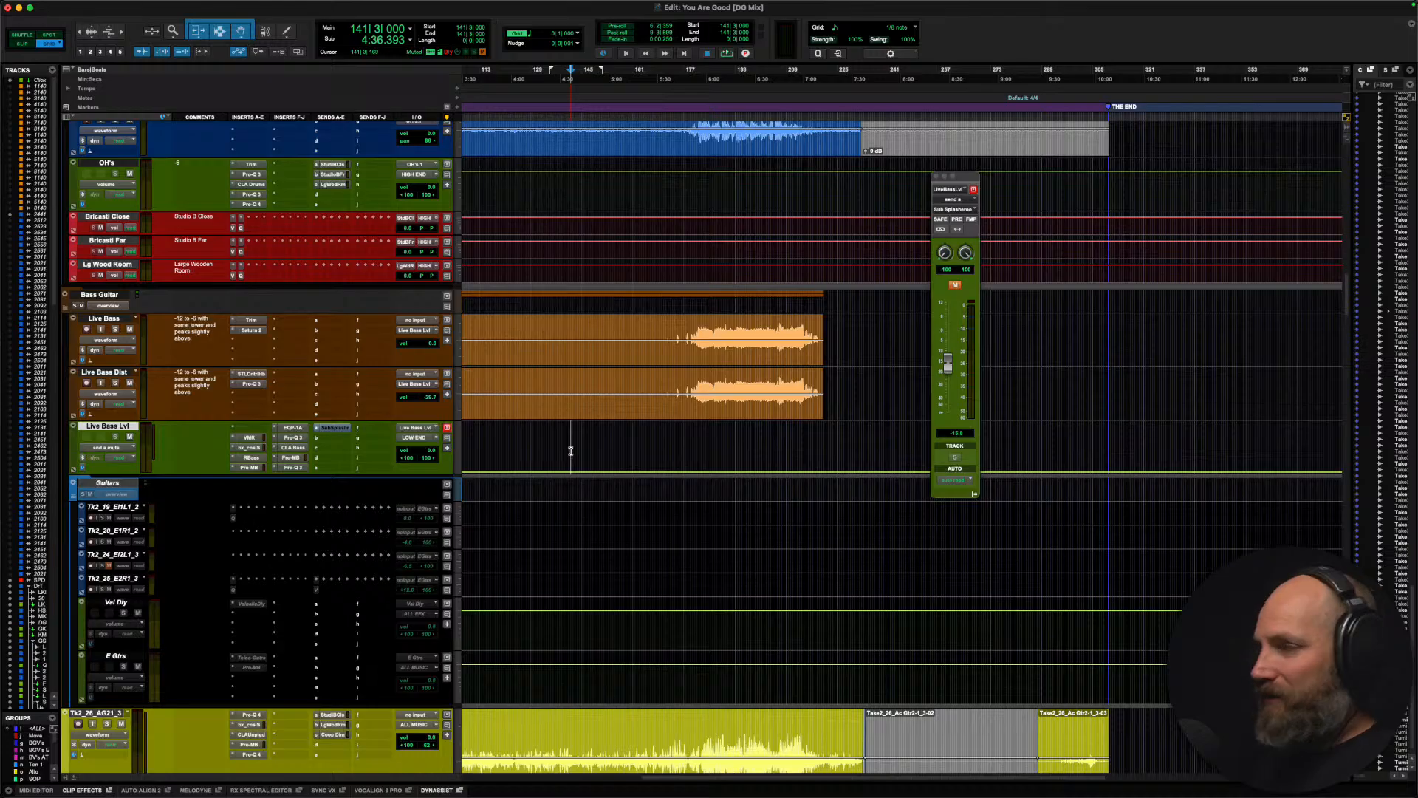
# Step: Enlarge the audio waveforms and look over the bass, overhead, tom and snare tracks, placing the edit cursor at bar 175 beat 3
pyautogui.click(656, 445)
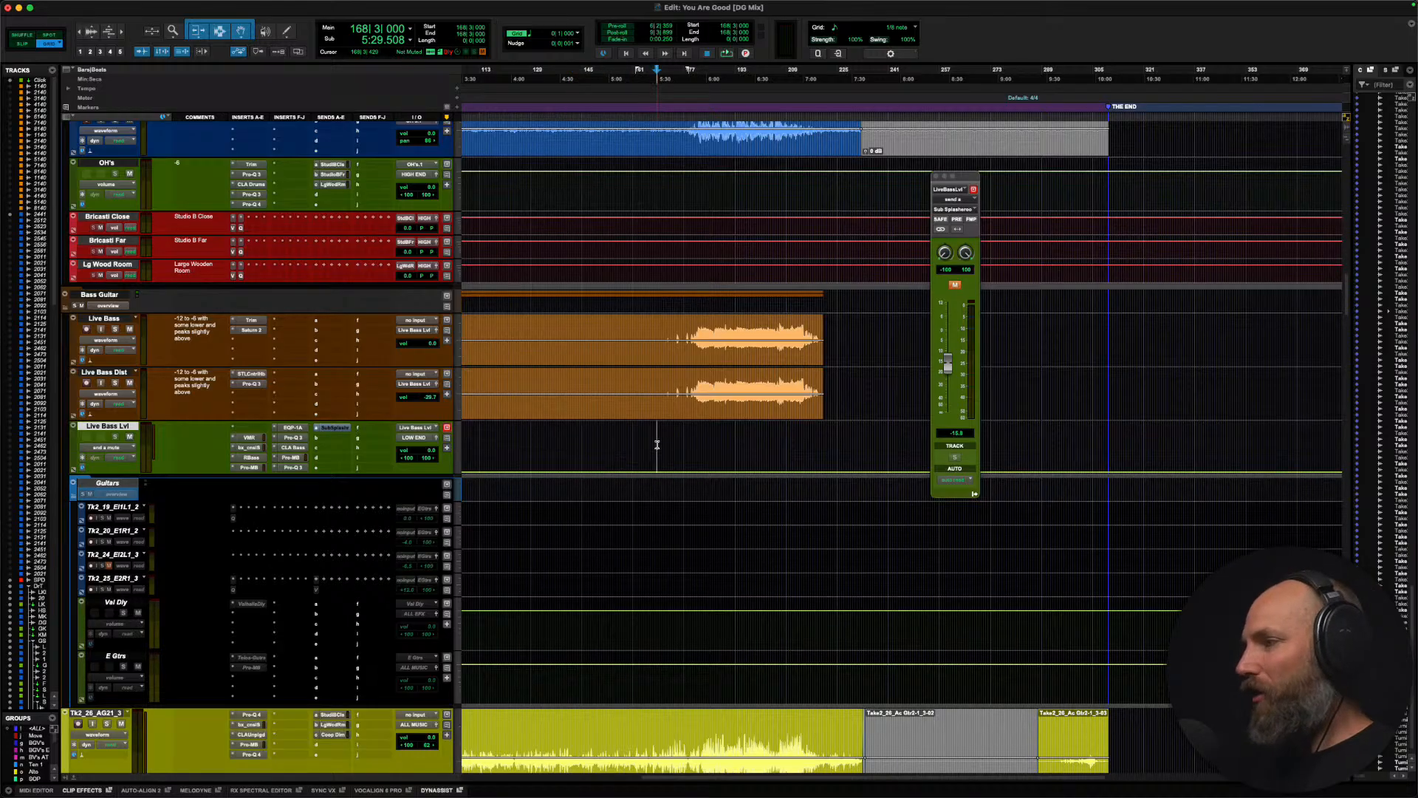
pyautogui.press('alt+super+]')
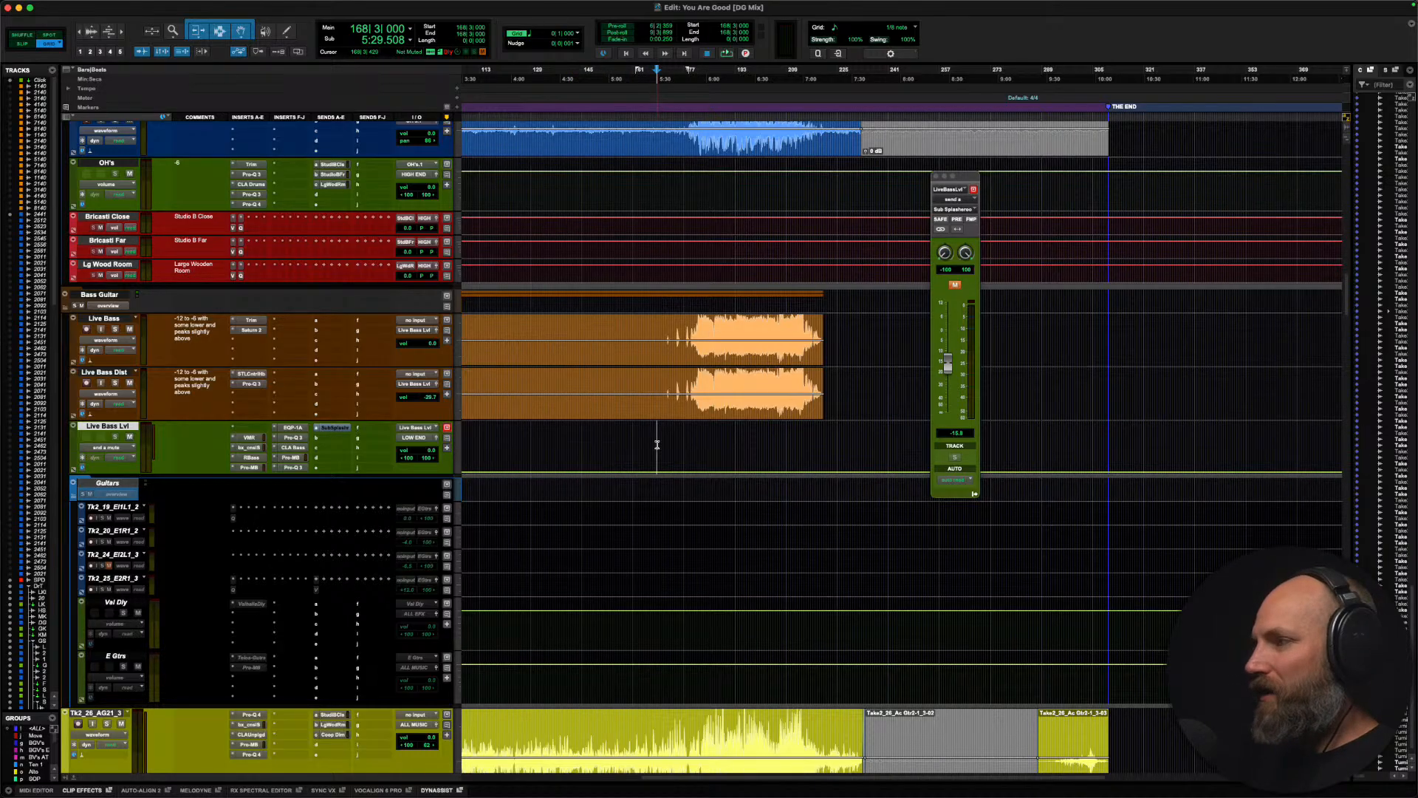
pyautogui.scroll(10, 657, 445)
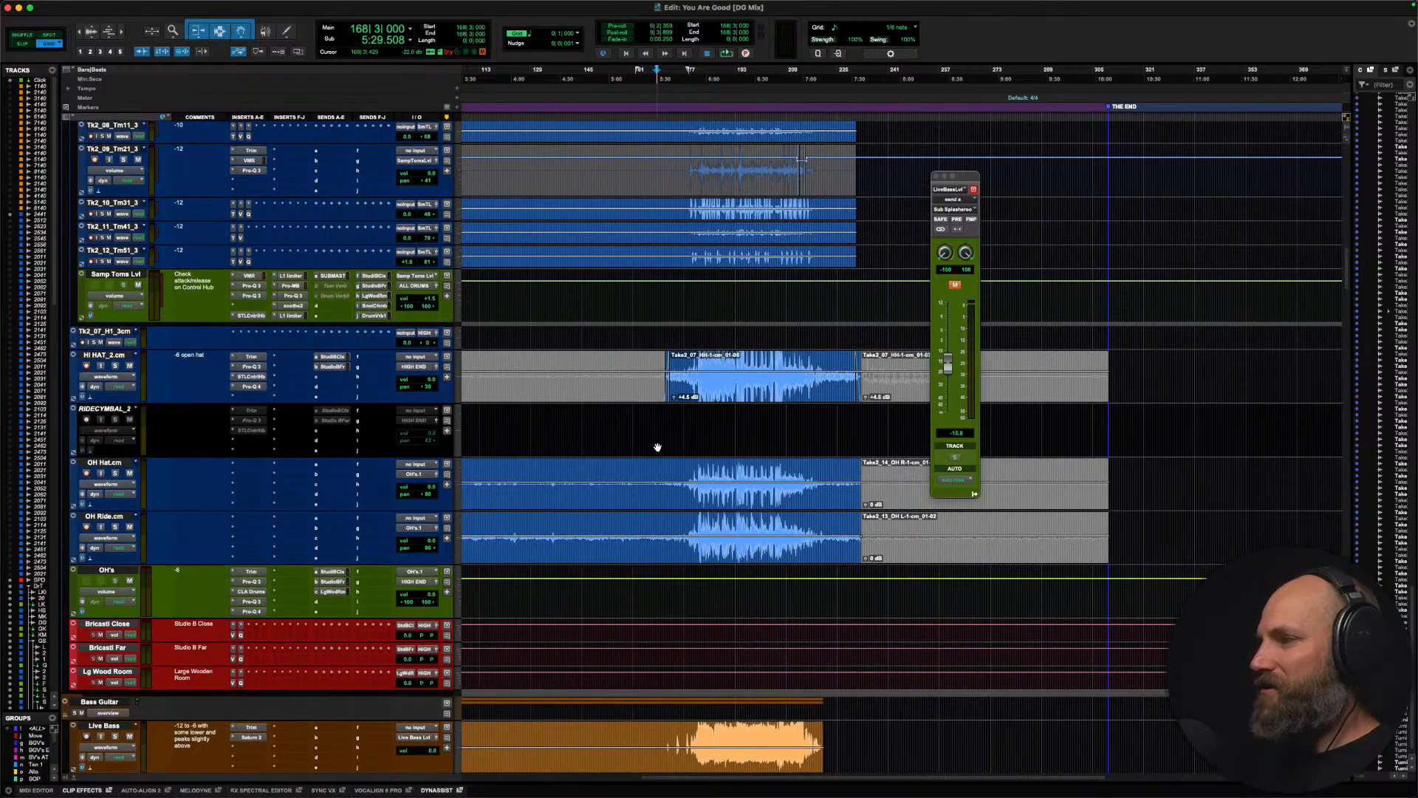
pyautogui.click(676, 419)
pyautogui.scroll(10, 677, 420)
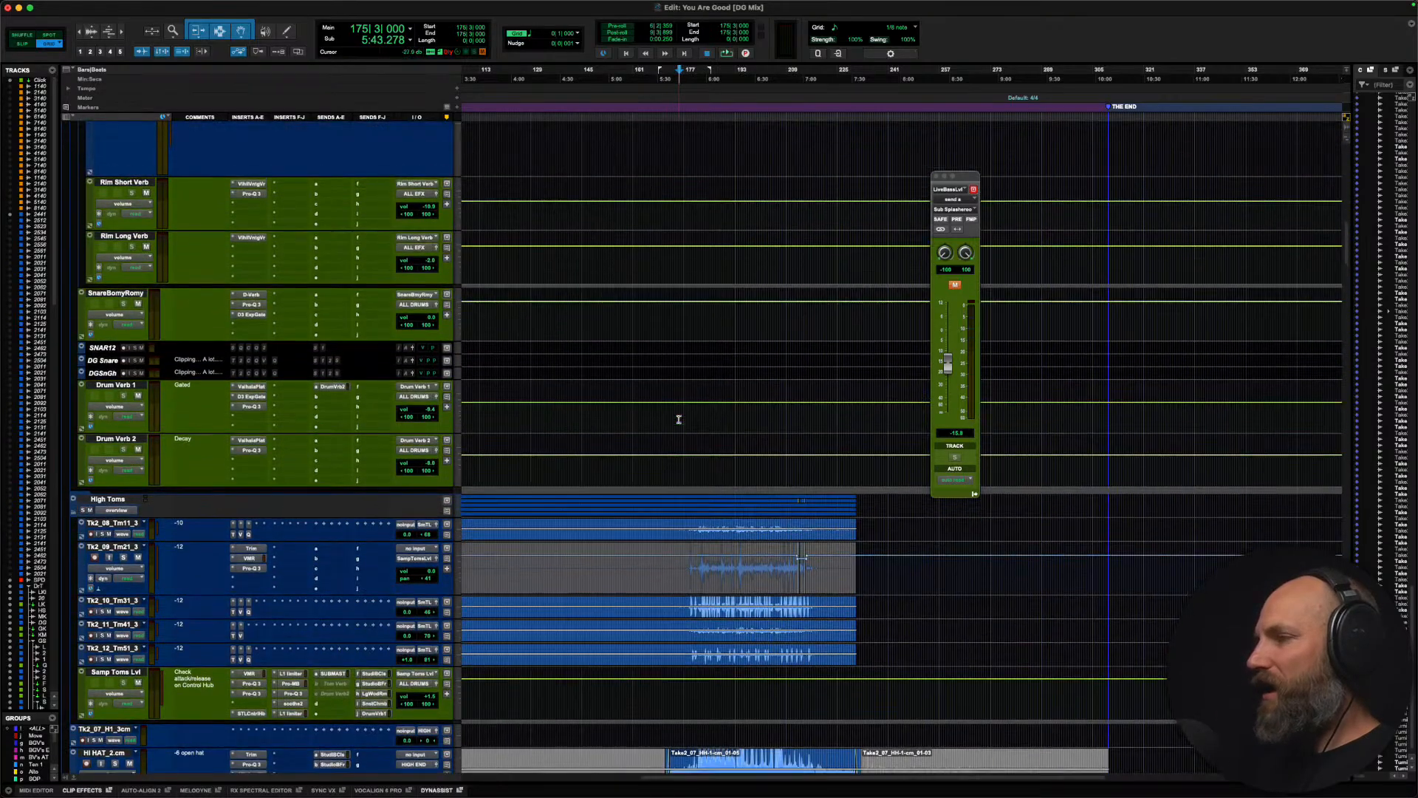
pyautogui.scroll(8, 679, 419)
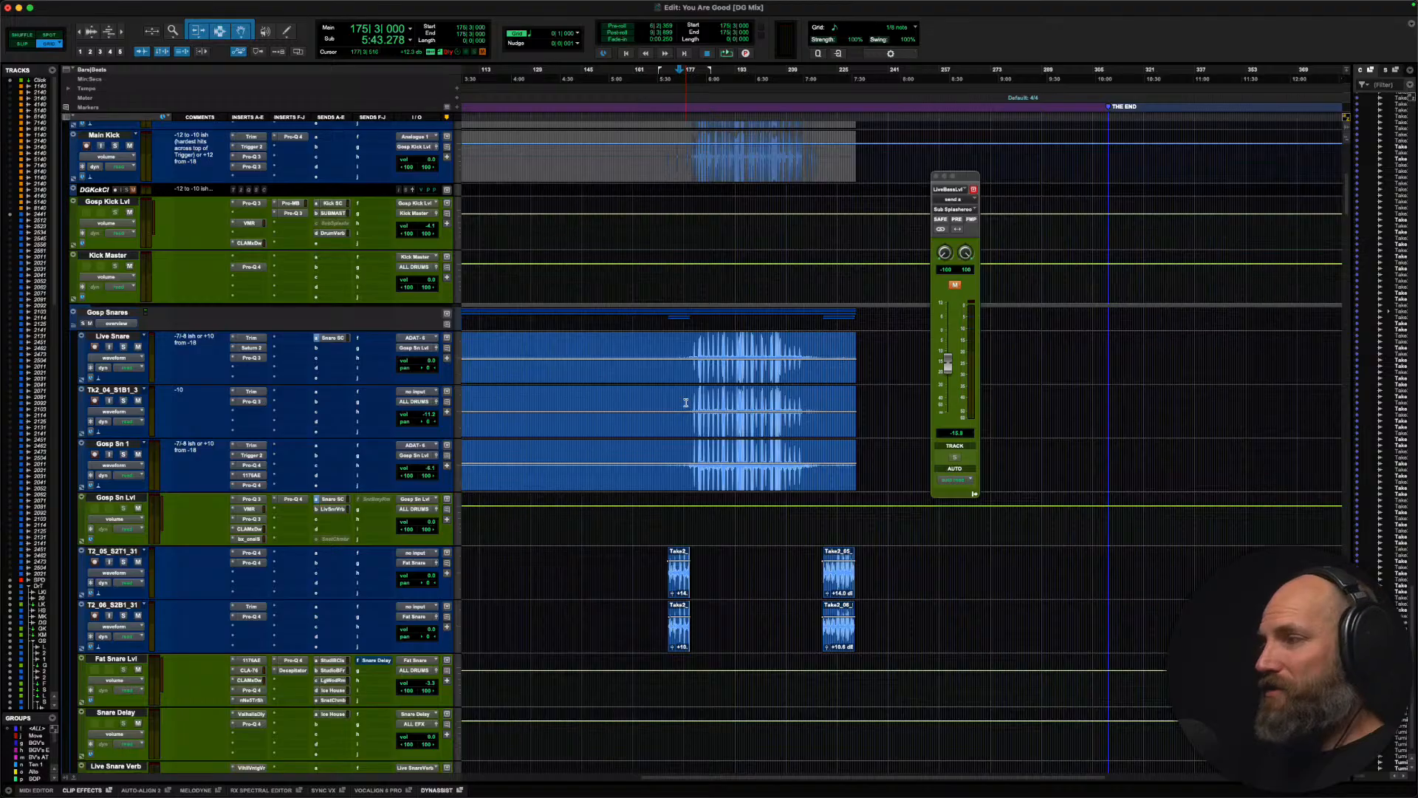
# Step: Activate the Tonal Balance Control 2 insert on the MIX BUSS track and open its window above the tracks
pyautogui.press('End')
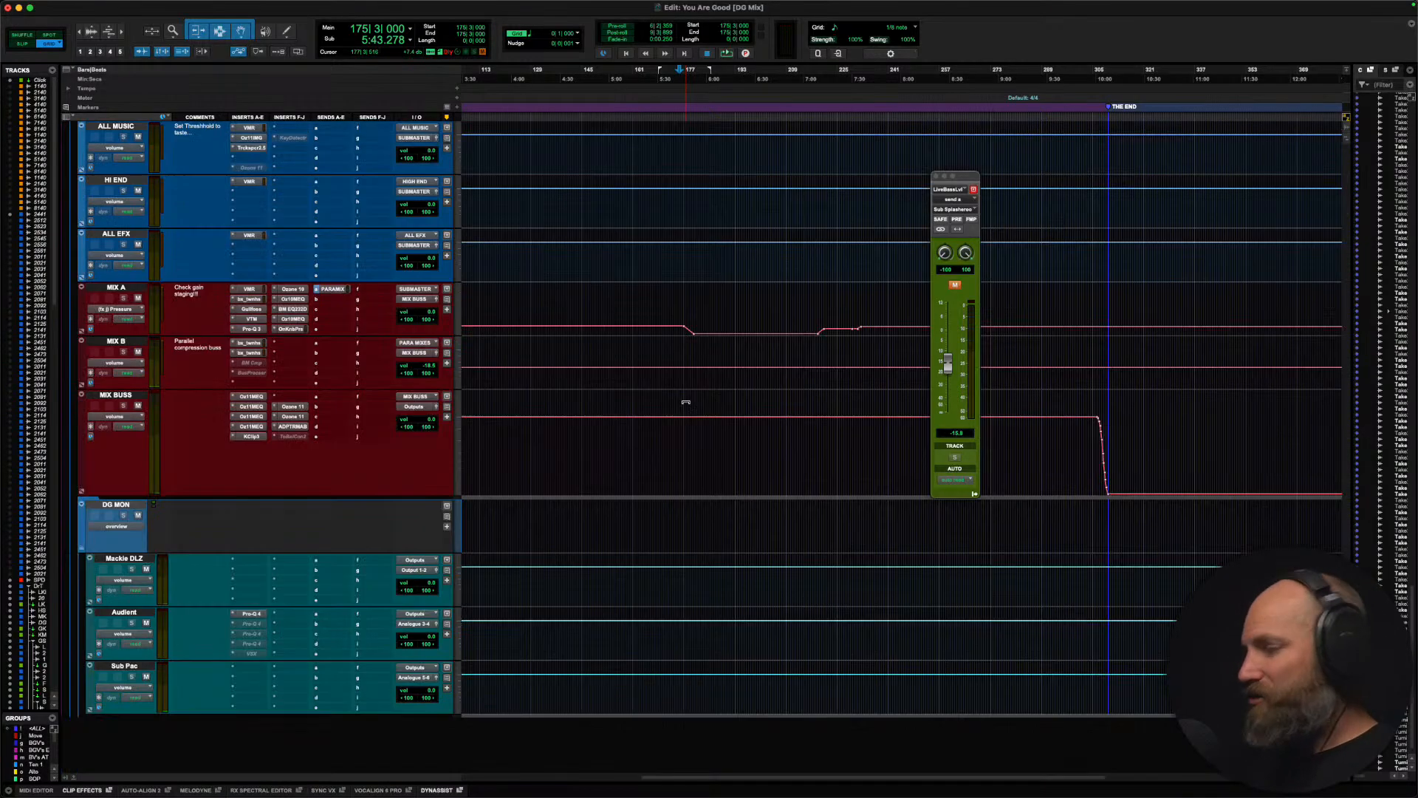
pyautogui.click(289, 437)
pyautogui.click(294, 437)
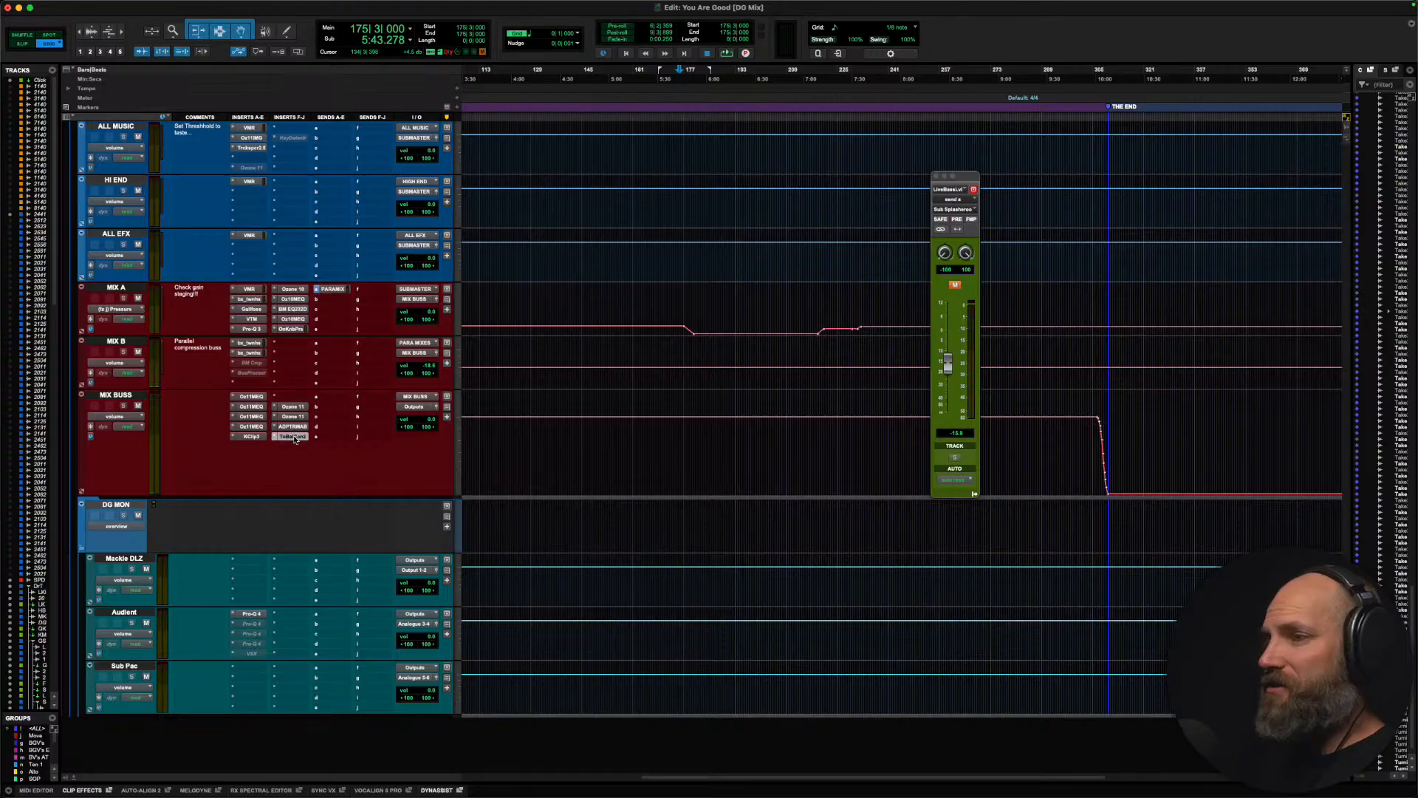
pyautogui.click(294, 436)
pyautogui.moveTo(711, 119); pyautogui.dragTo(701, 28)
# Step: Play the loud lead vocal section from bar 193 to check the mix against the Live Gospel tonal target, and stop playback
pyautogui.scroll(-10, 857, 453)
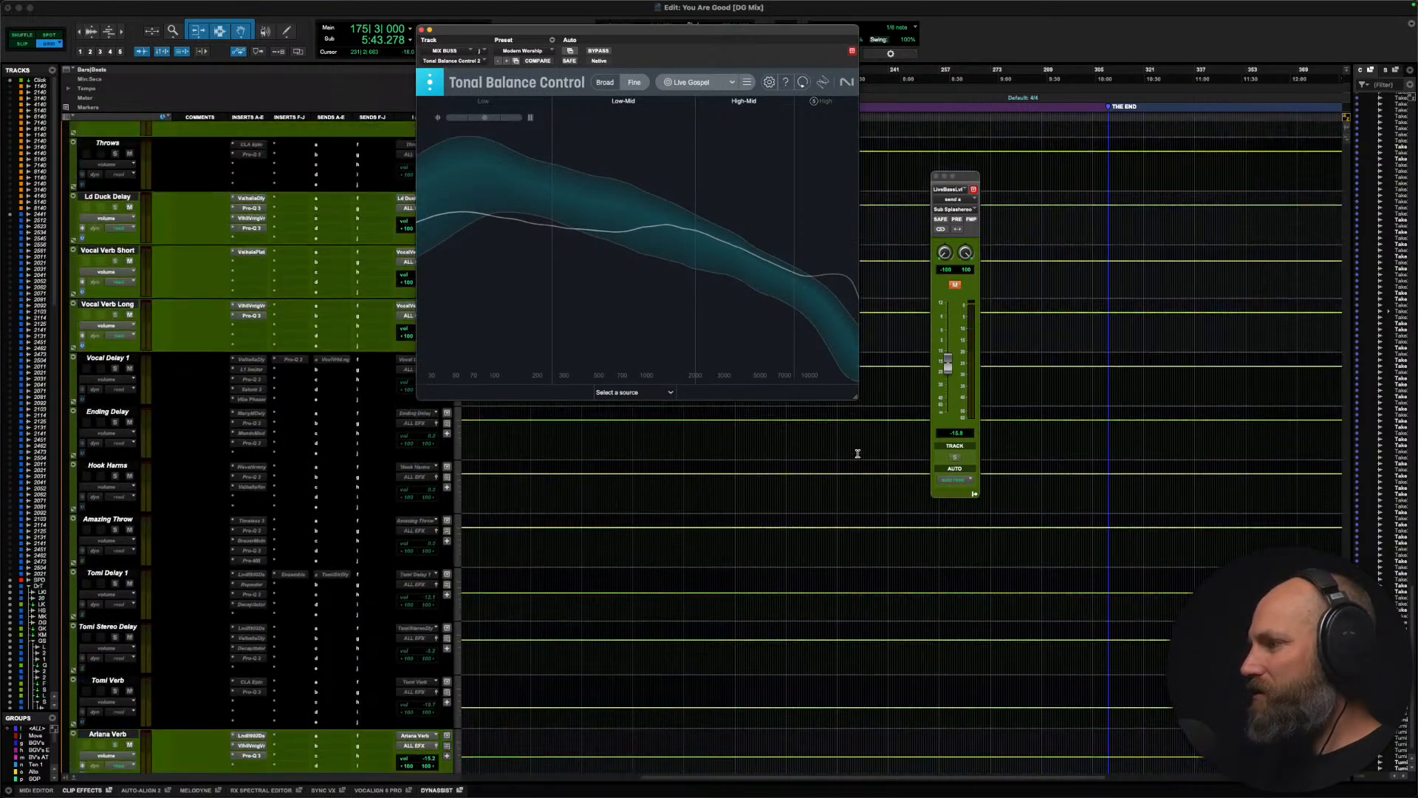
pyautogui.scroll(10, 857, 453)
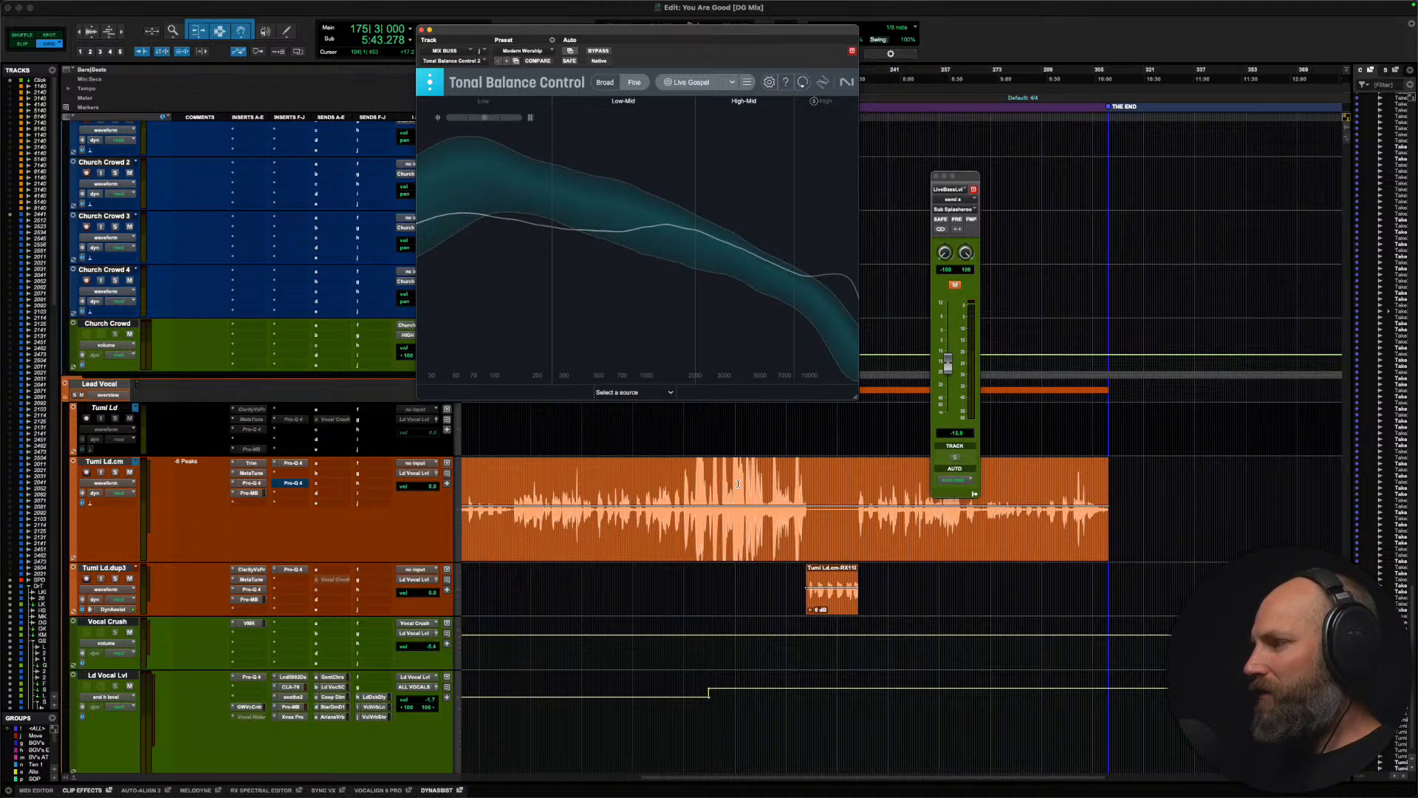
pyautogui.click(737, 484)
pyautogui.press('space')
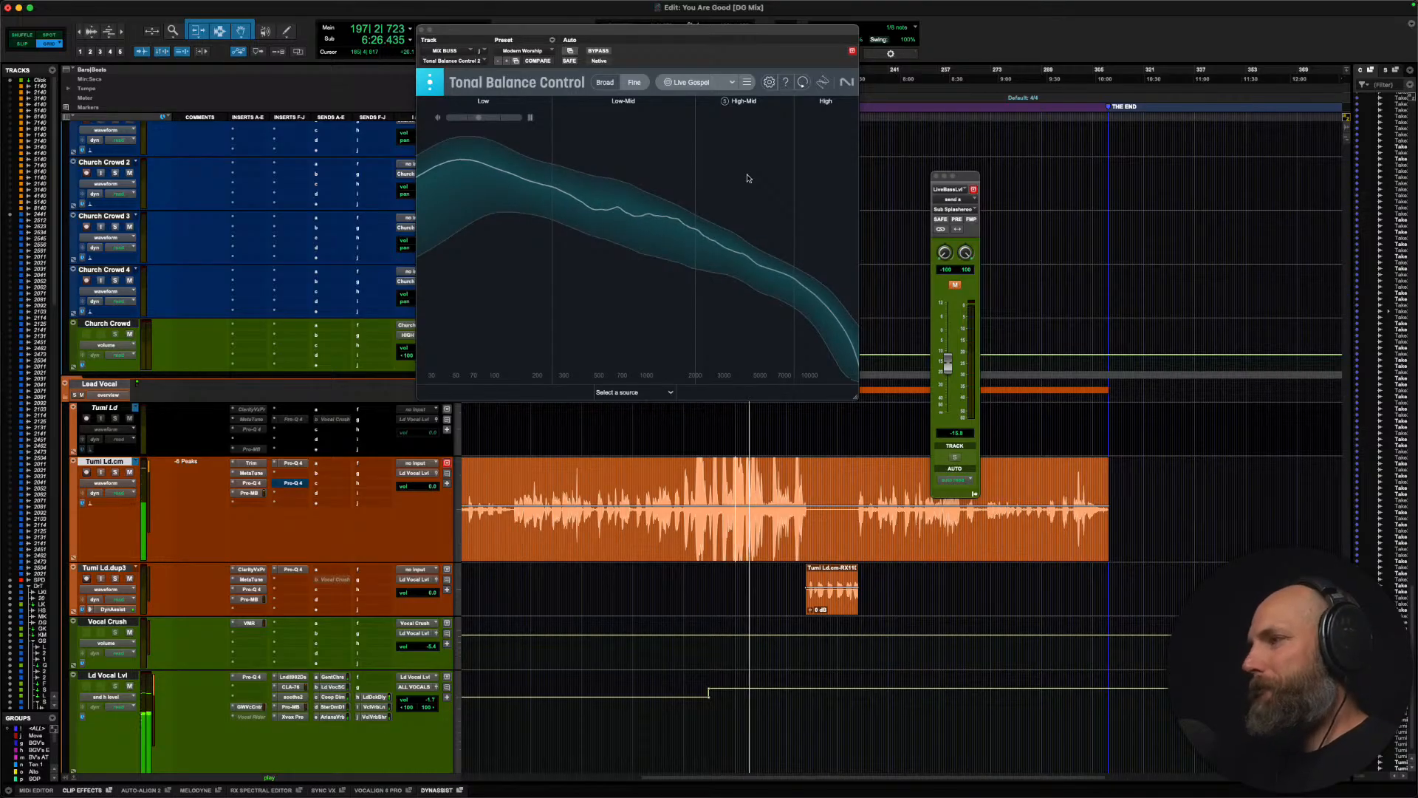
pyautogui.press('space')
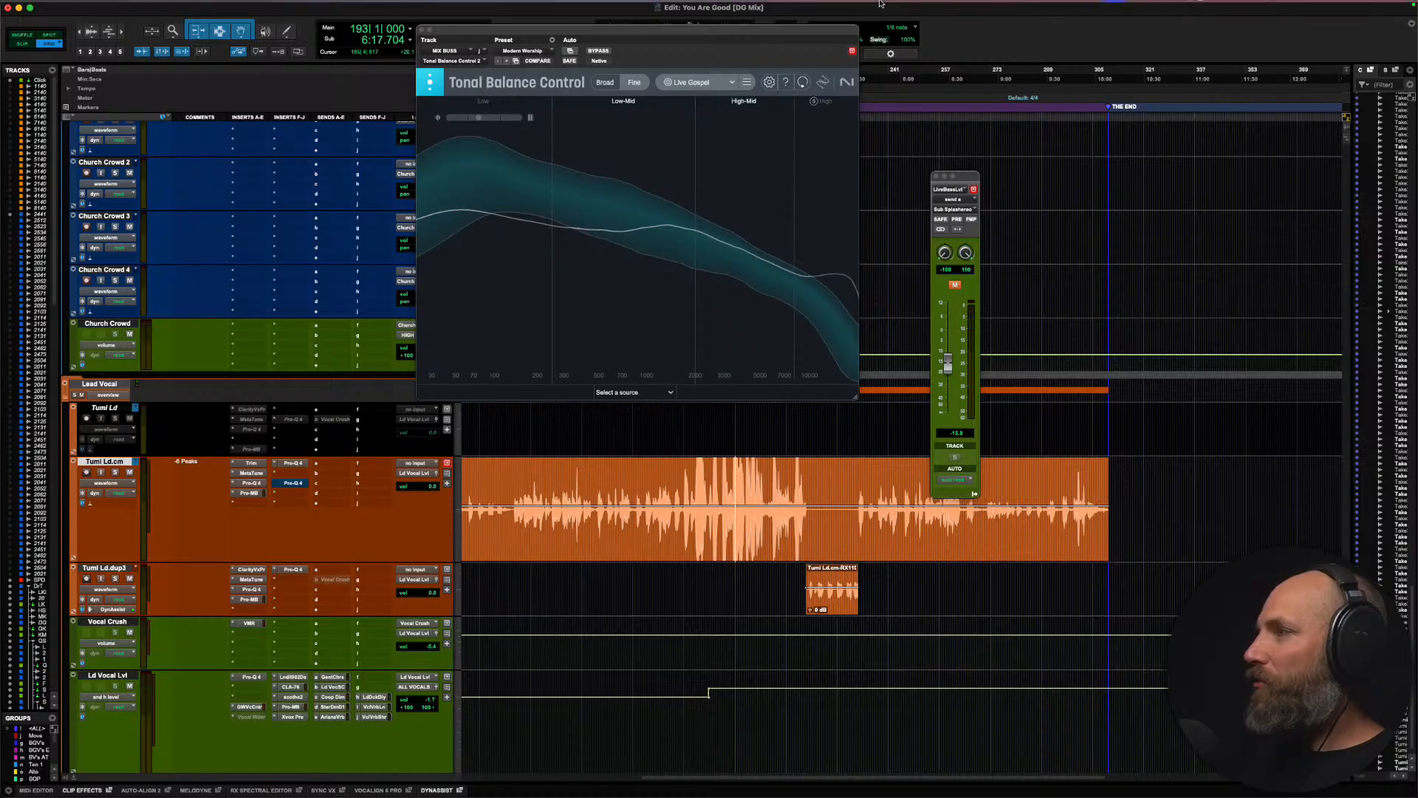
# Step: Check the Backblaze backup status and close its menu
pyautogui.click(1158, 7)
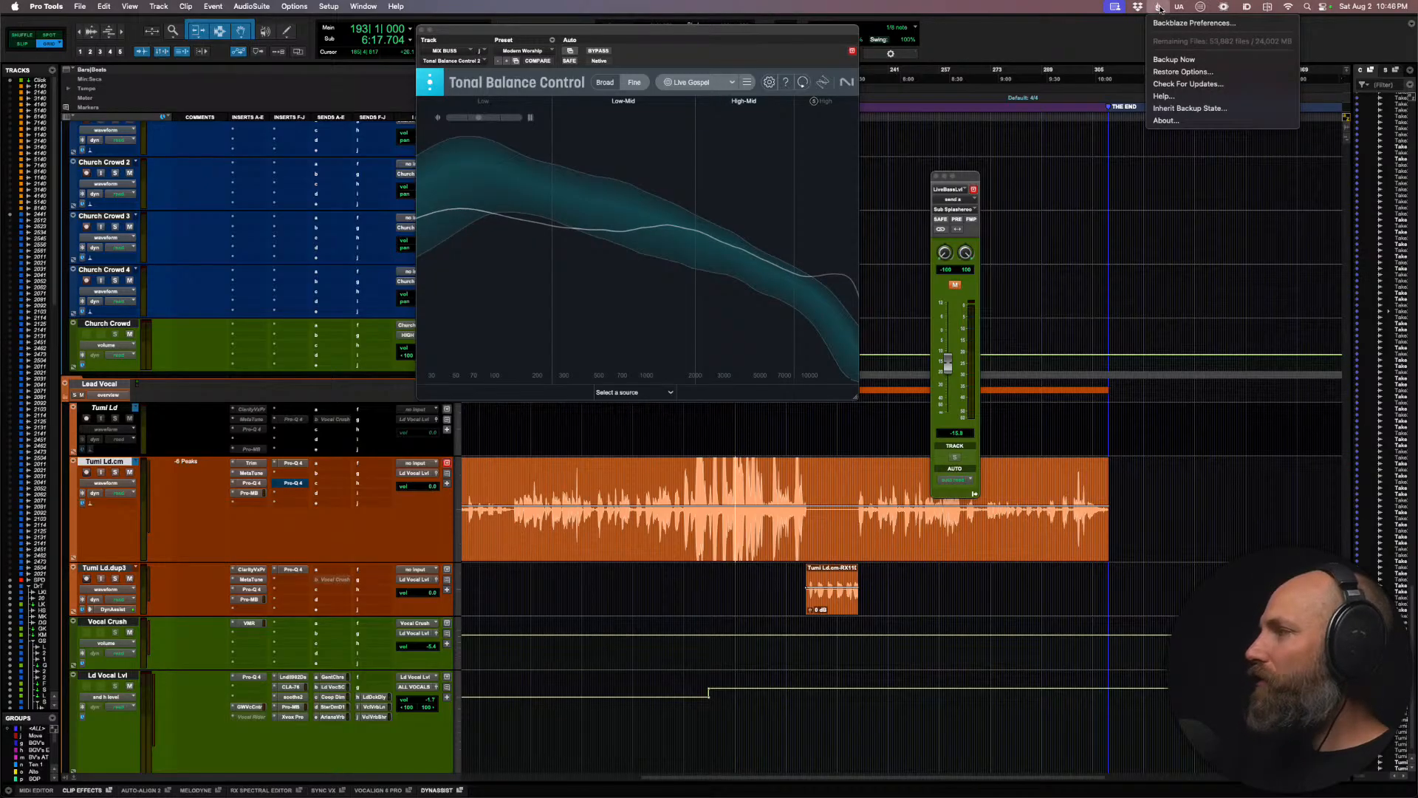
pyautogui.click(1159, 7)
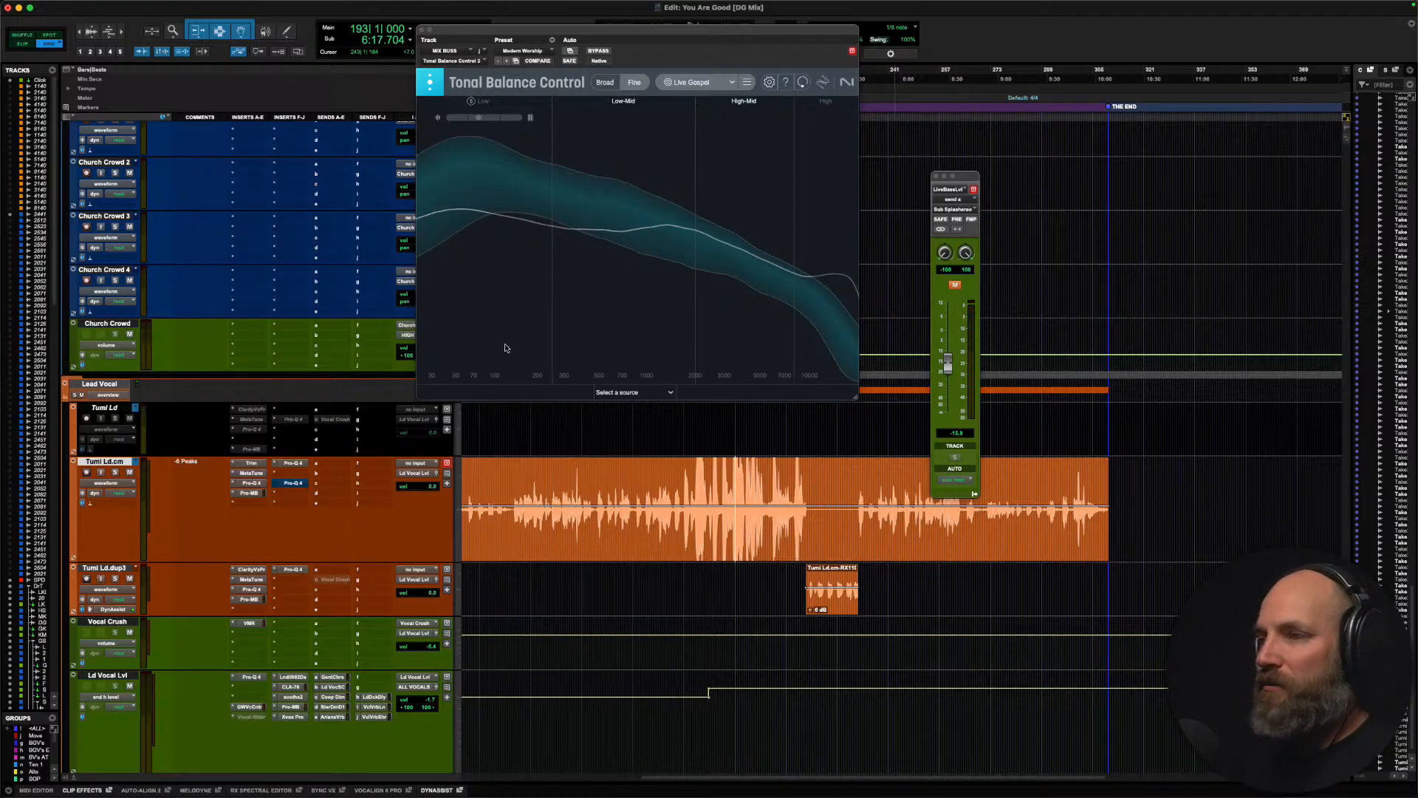
# Step: Open the first Pro-Q 4 insert on the Audient monitor track and move its window clear of the mix bus inserts
pyautogui.scroll(-10, 185, 506)
pyautogui.scroll(-10, 185, 506)
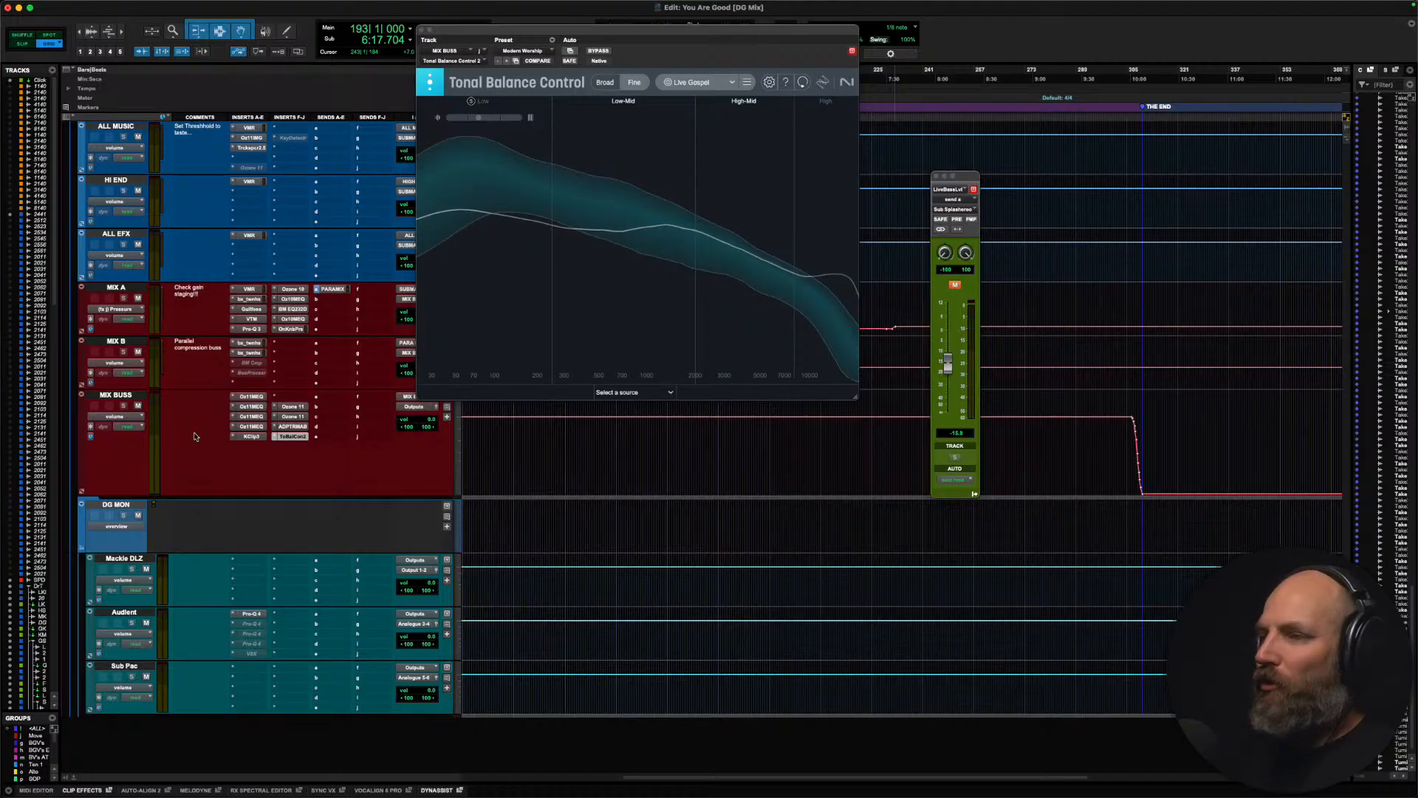
pyautogui.scroll(5, 202, 446)
pyautogui.hscroll(-3, 203, 446)
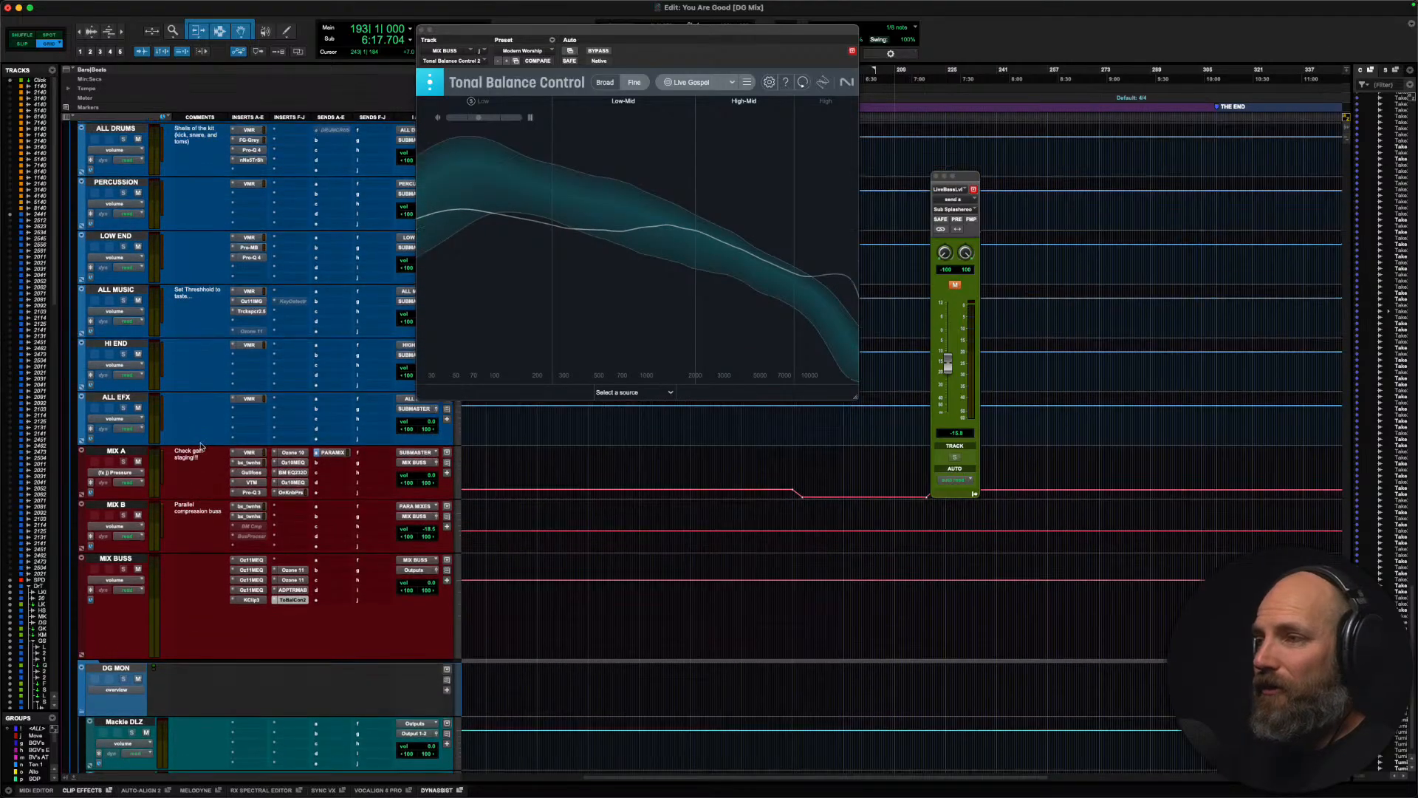
pyautogui.scroll(-5, 202, 446)
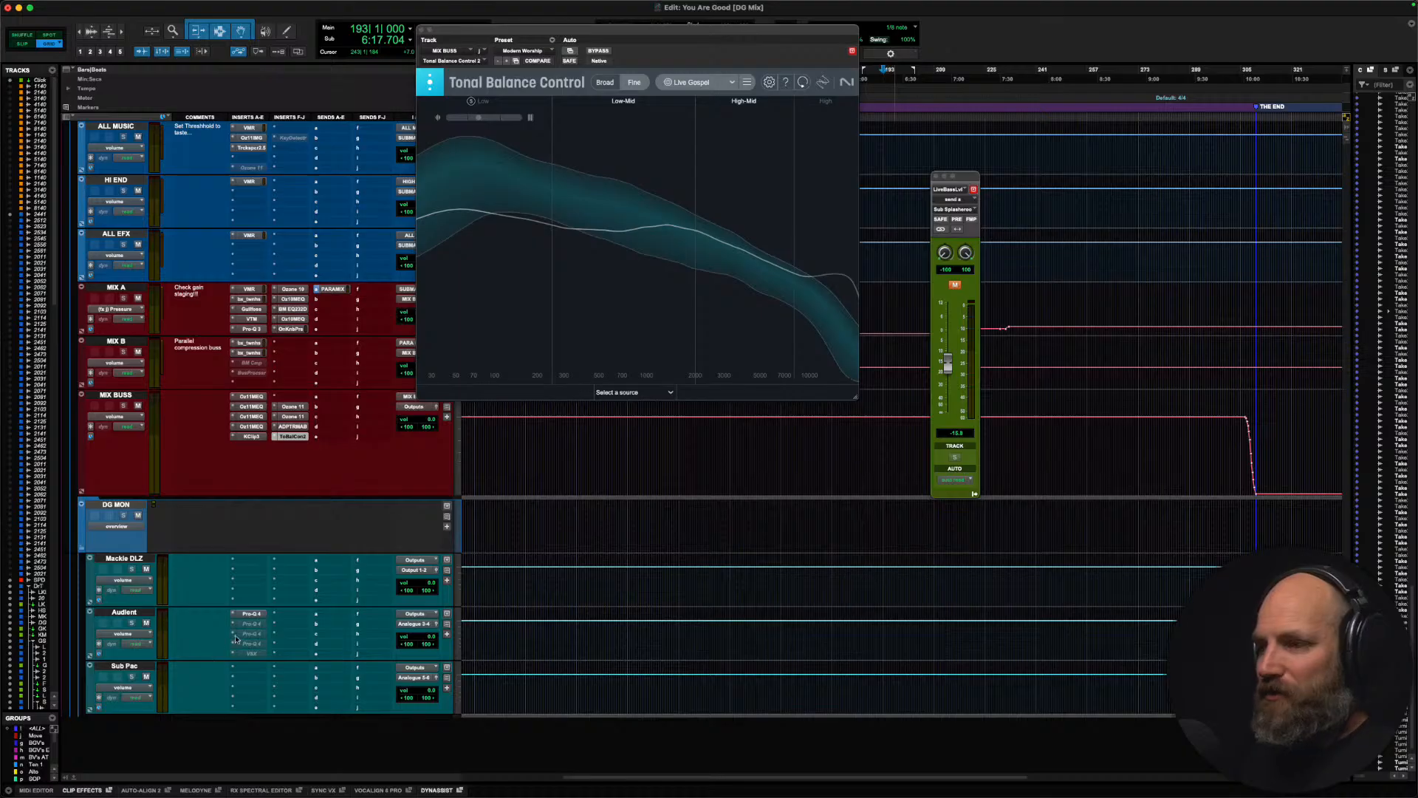
pyautogui.click(249, 613)
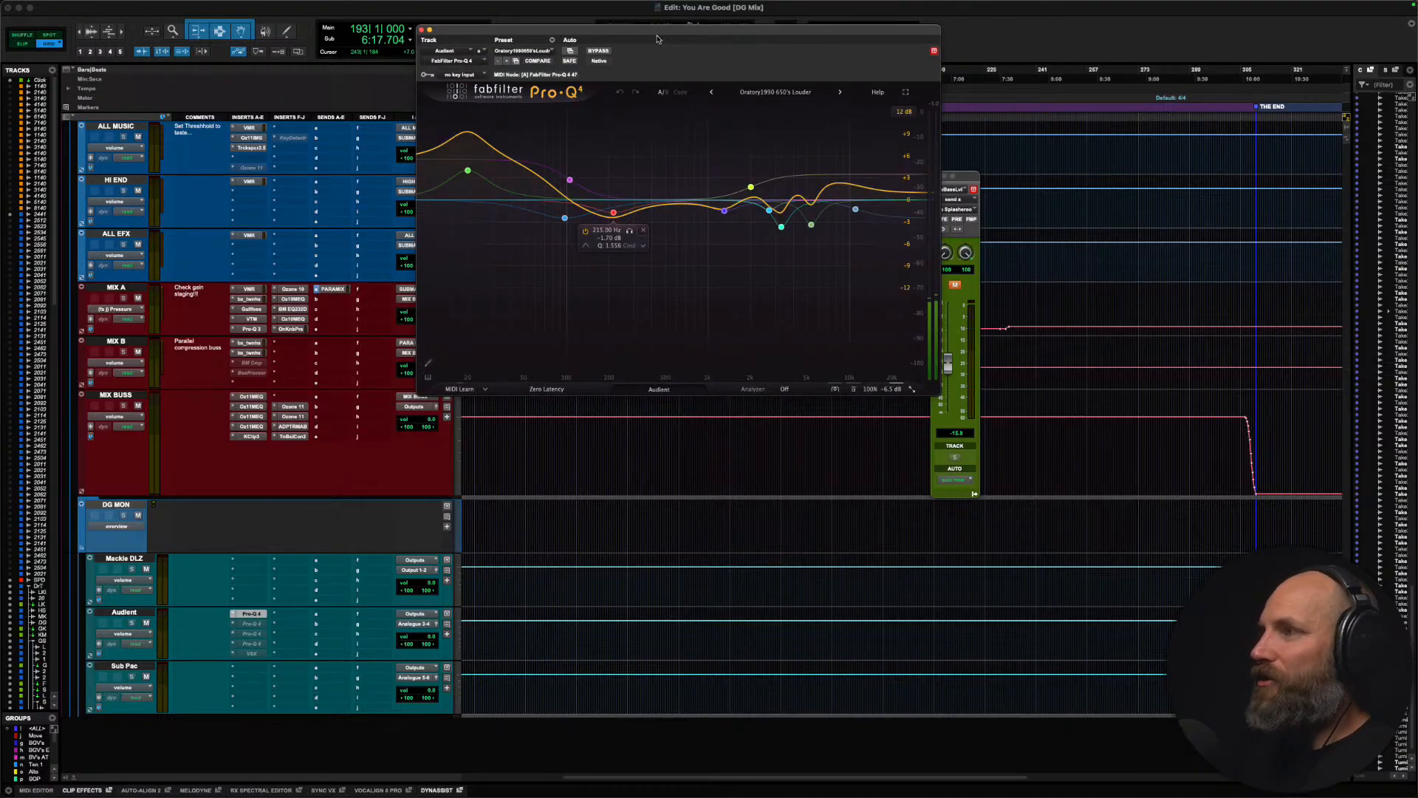
pyautogui.moveTo(657, 39); pyautogui.dragTo(684, 105)
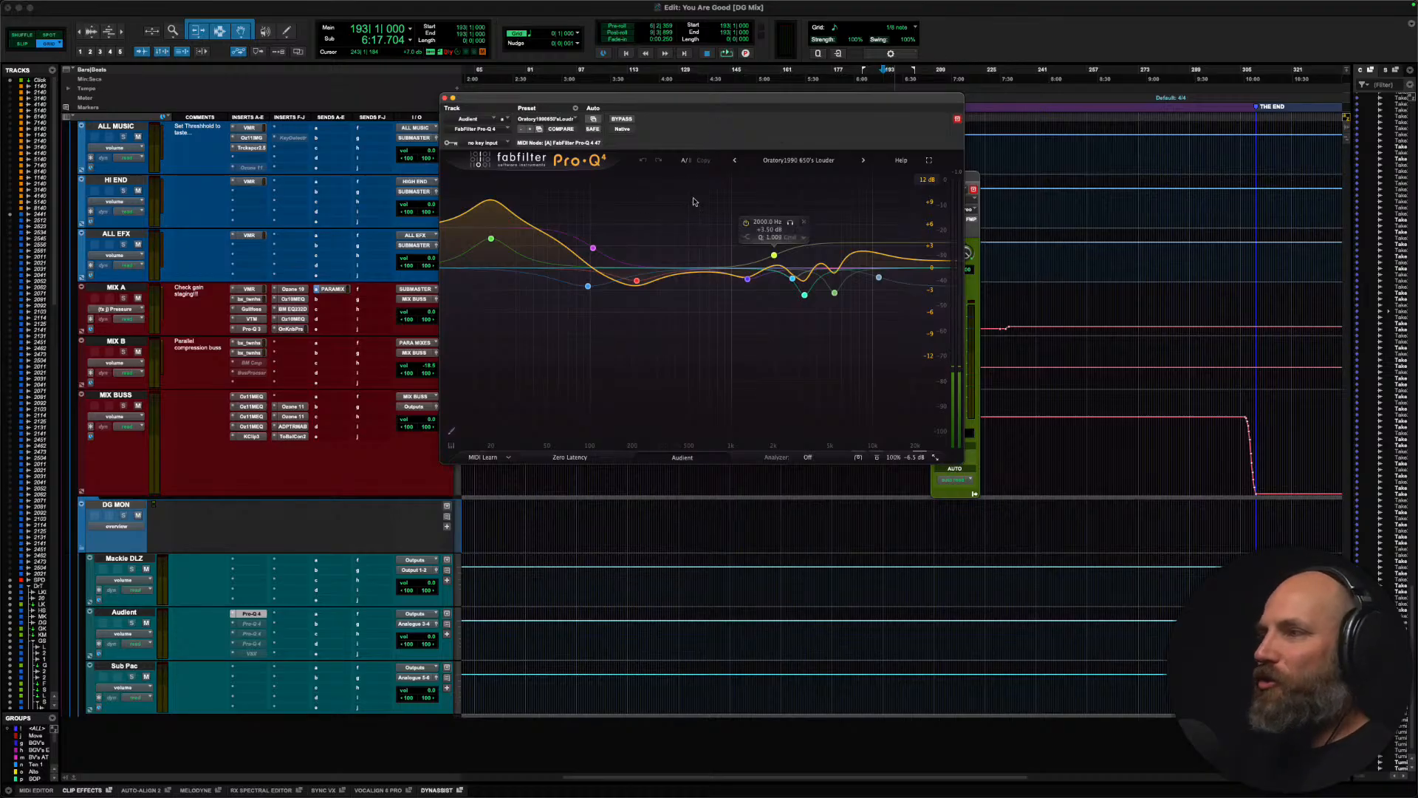
# Step: Inspect the purple low-frequency band and yellow high-shelf band of the headphone EQ, close it and select the DG MON folder
pyautogui.click(593, 248)
pyautogui.click(774, 255)
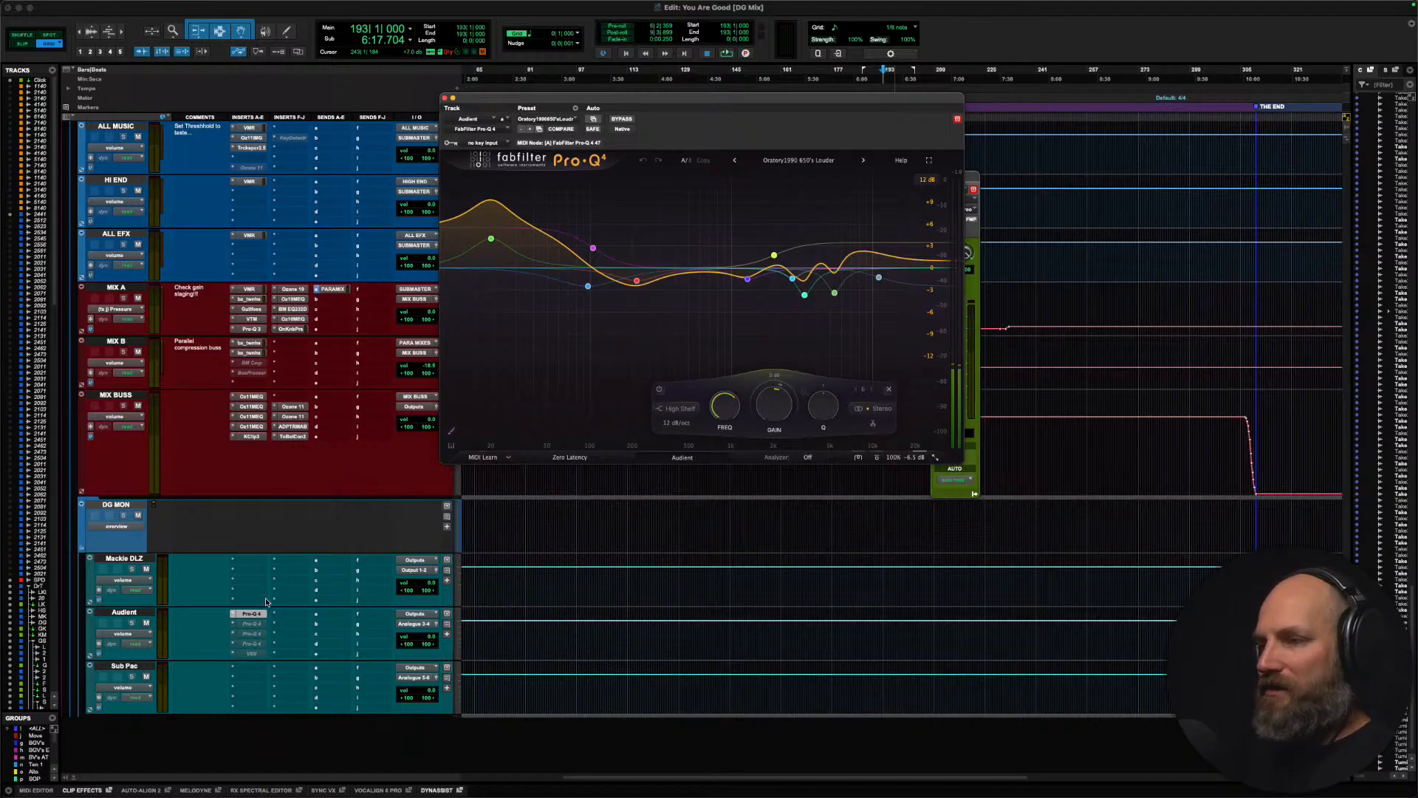
pyautogui.click(236, 613)
pyautogui.click(115, 507)
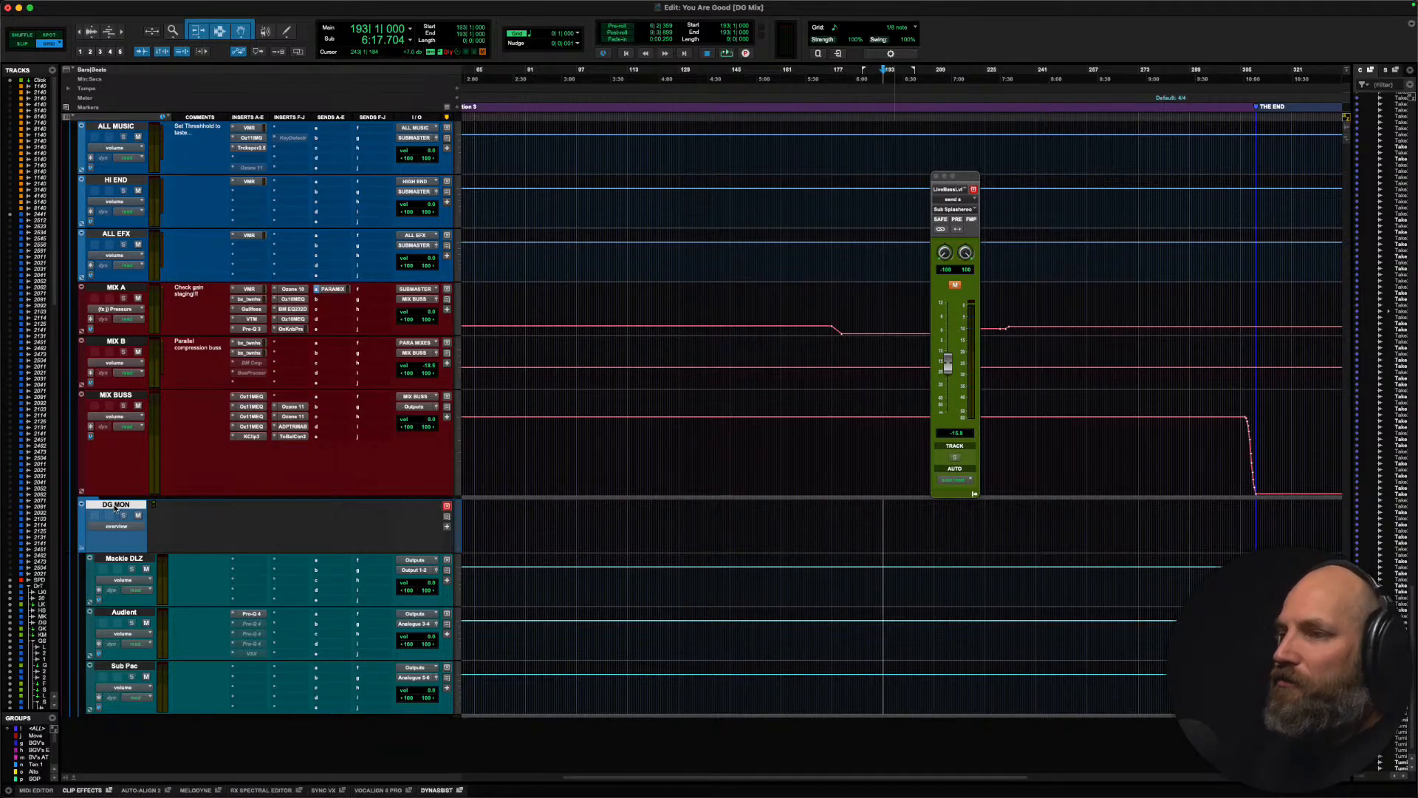
# Step: Activate the Avantone and NS10 emulation EQs on the Audient track to view their curves, and deactivate both
pyautogui.click(251, 624)
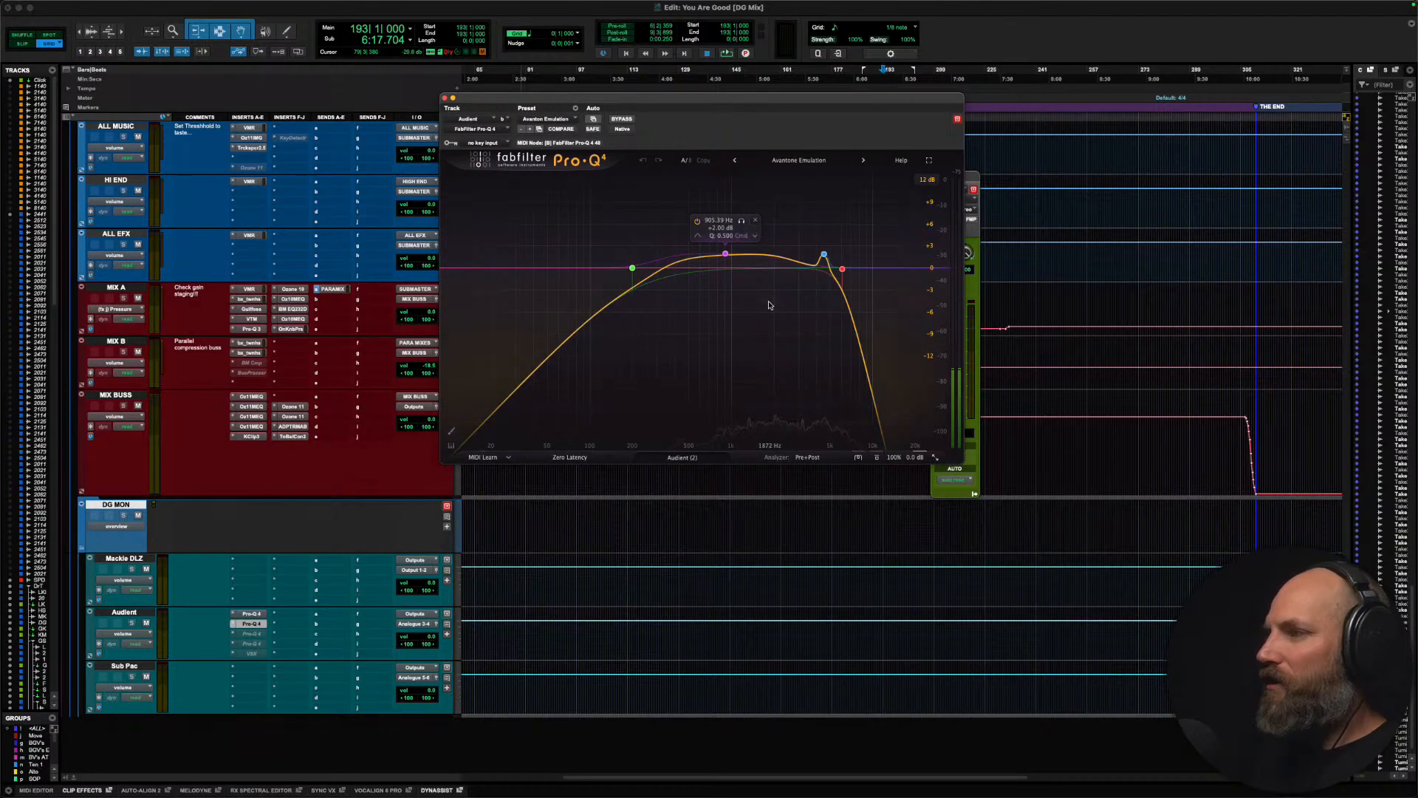
pyautogui.click(255, 633)
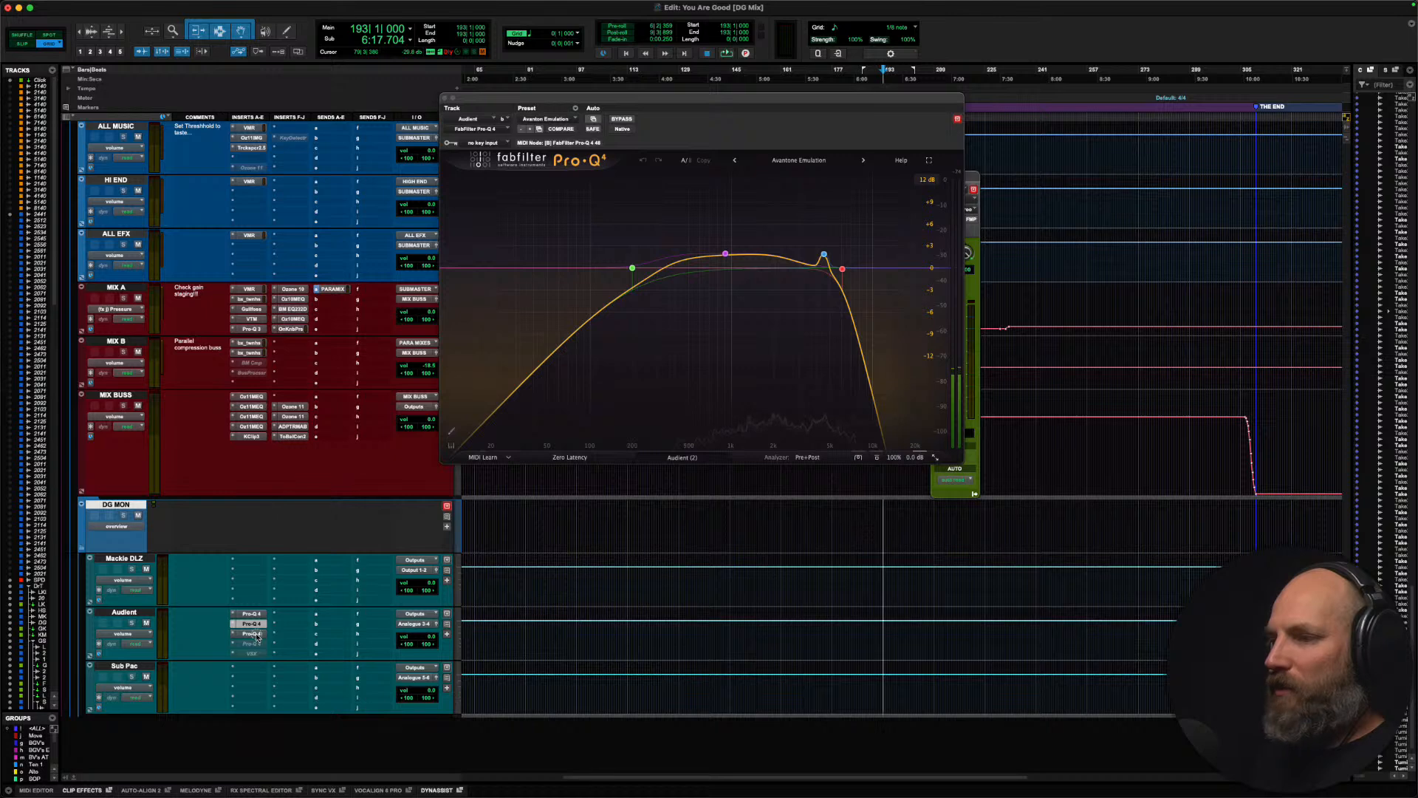
pyautogui.click(254, 634)
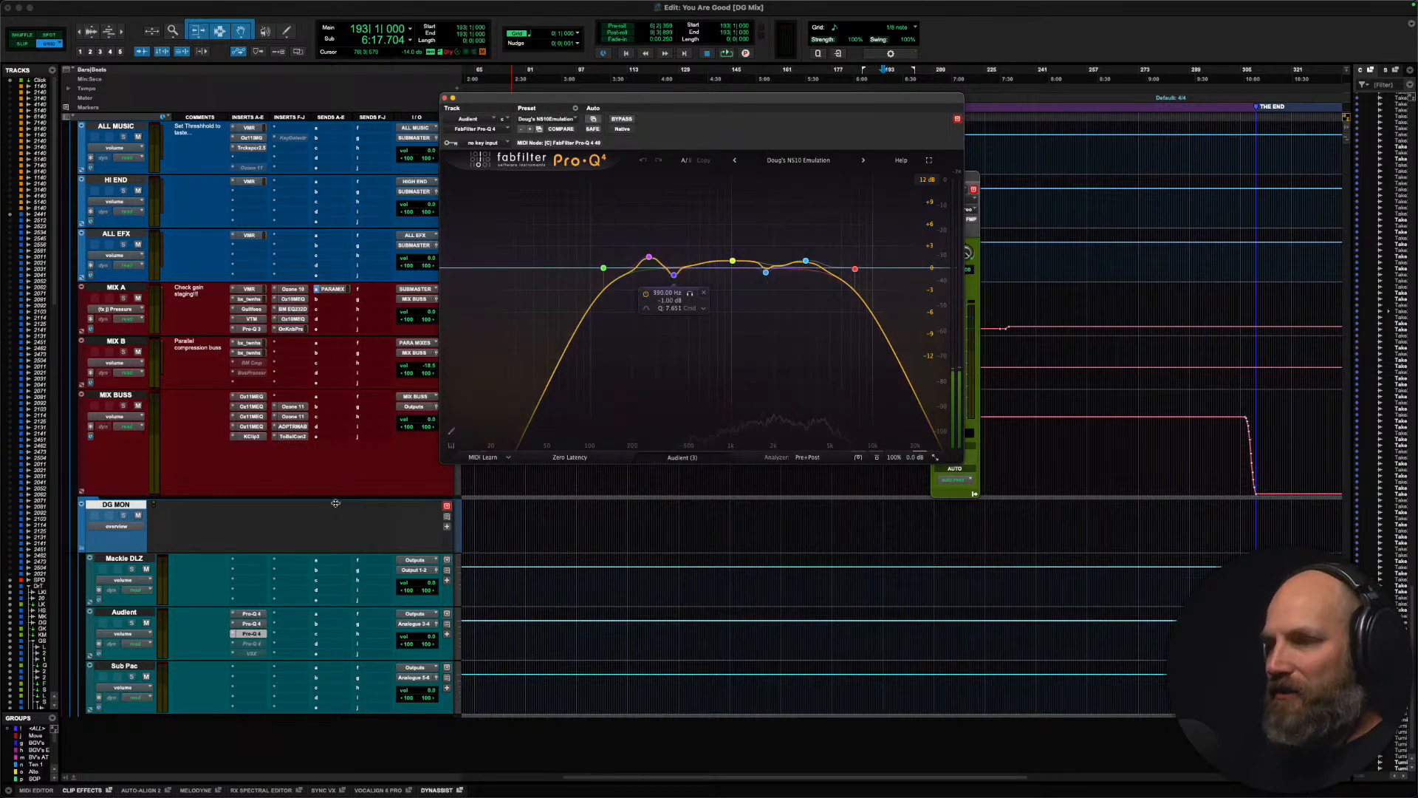
pyautogui.click(251, 625)
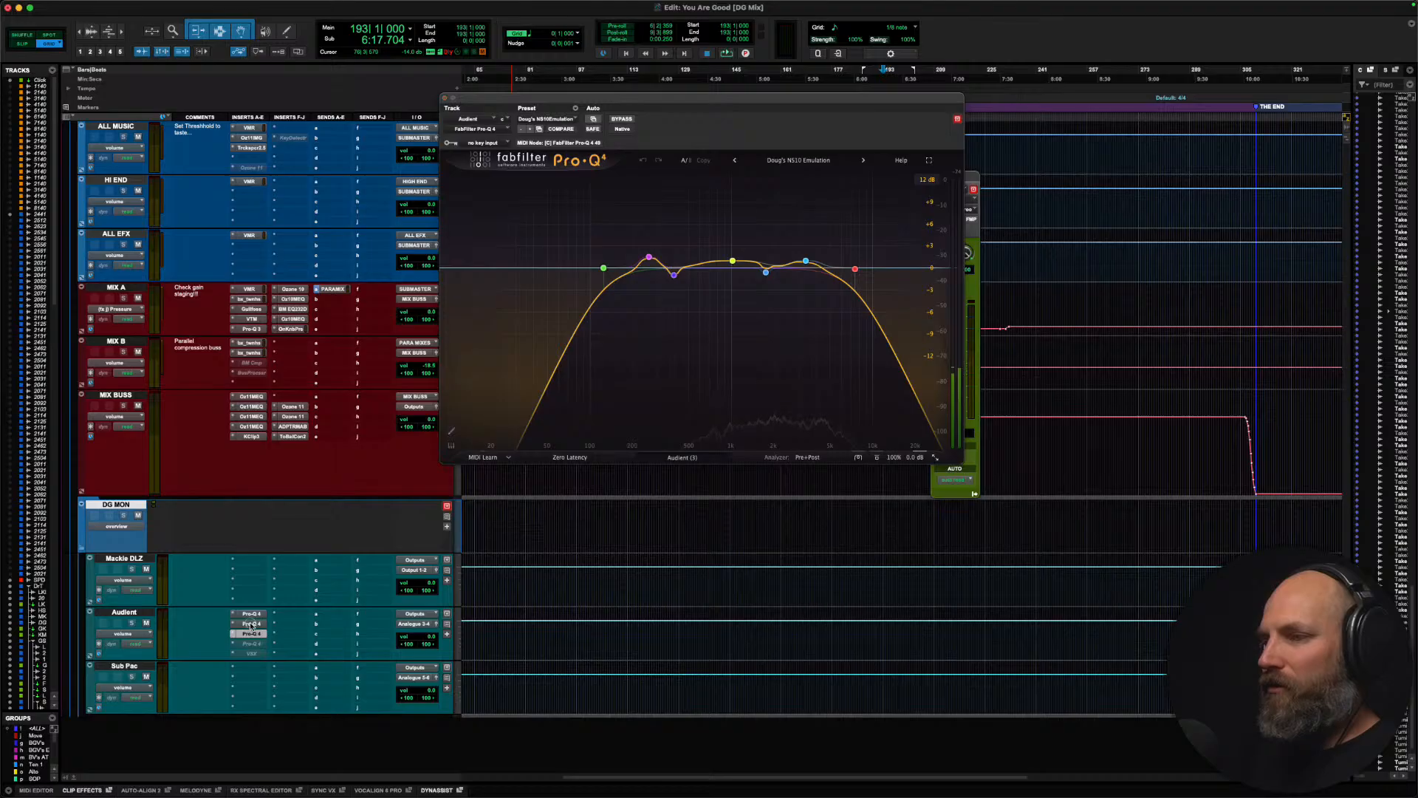
pyautogui.keyDown('ctrl'); pyautogui.keyDown('super'); pyautogui.click(251, 633); pyautogui.keyUp('super'); pyautogui.keyUp('ctrl')
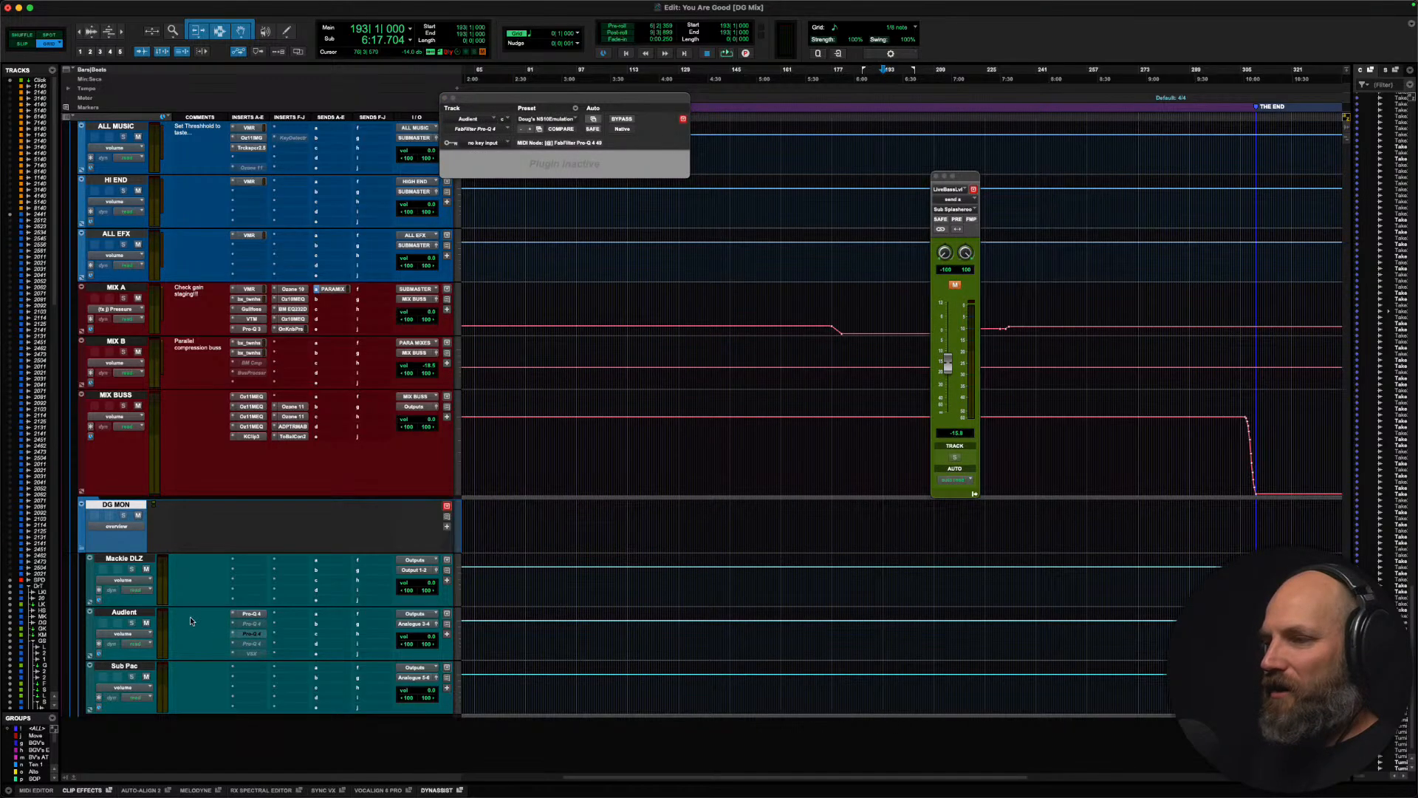
# Step: Select the DG MON, Mackie DLZ and MIX BUSS tracks in turn, and switch to Ecamm Live
pyautogui.click(116, 506)
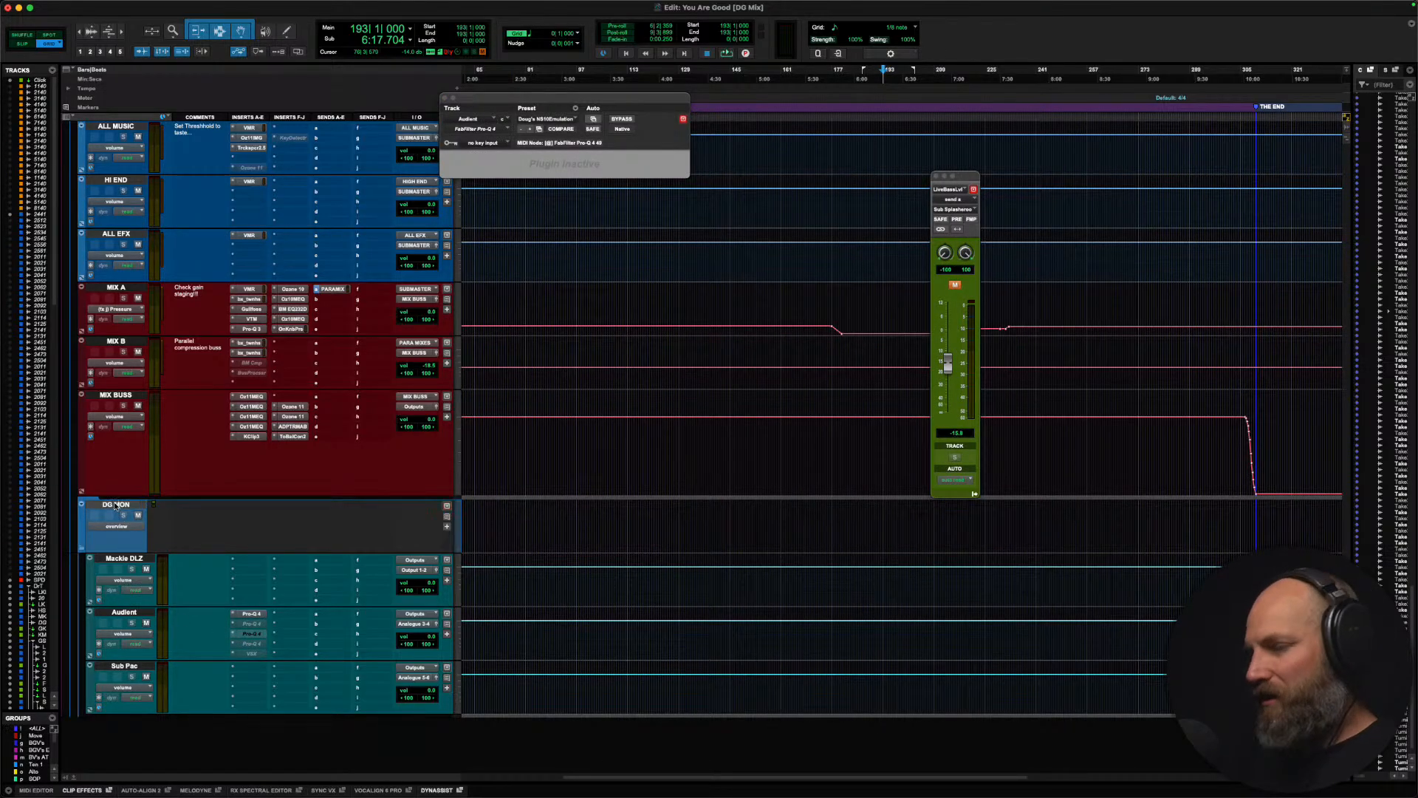
pyautogui.click(116, 506)
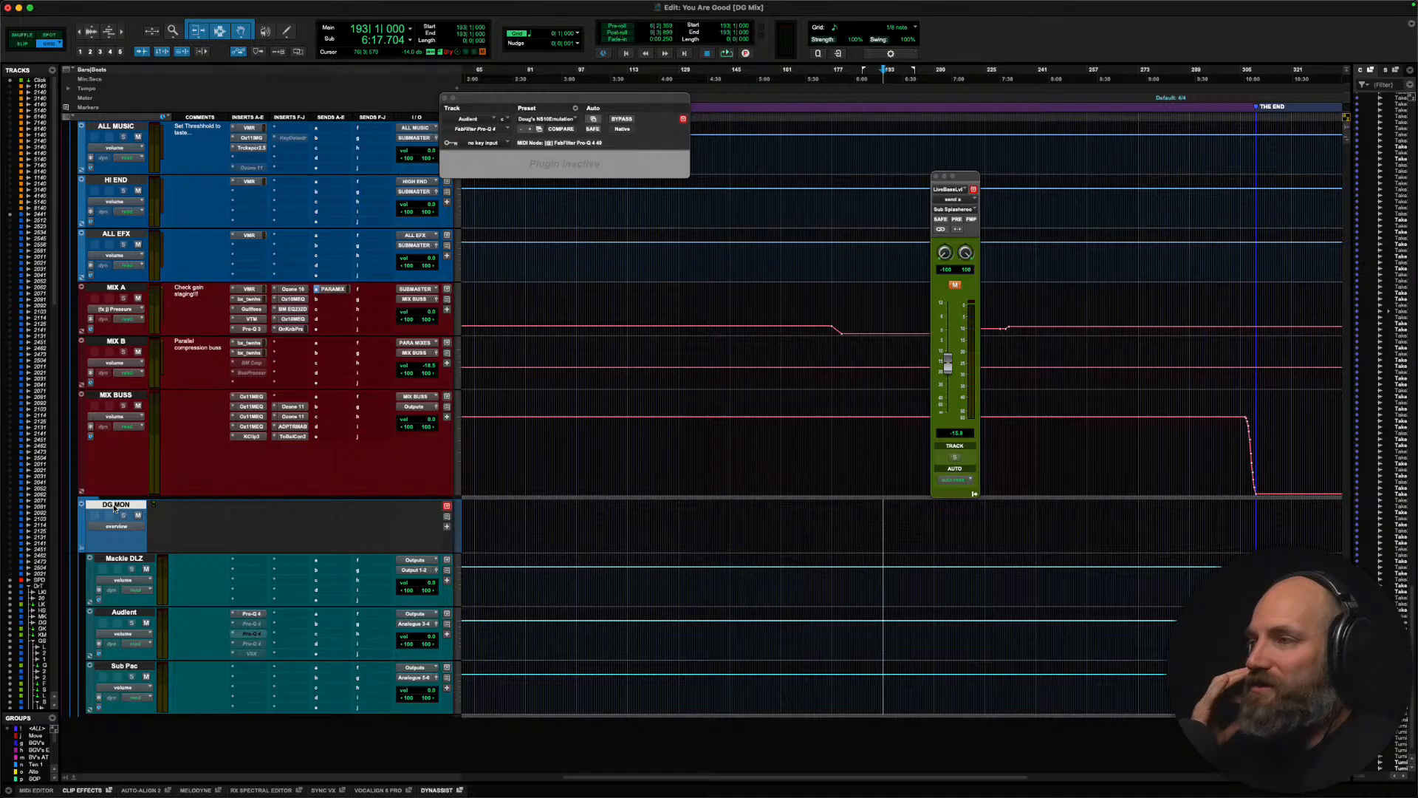
pyautogui.click(125, 561)
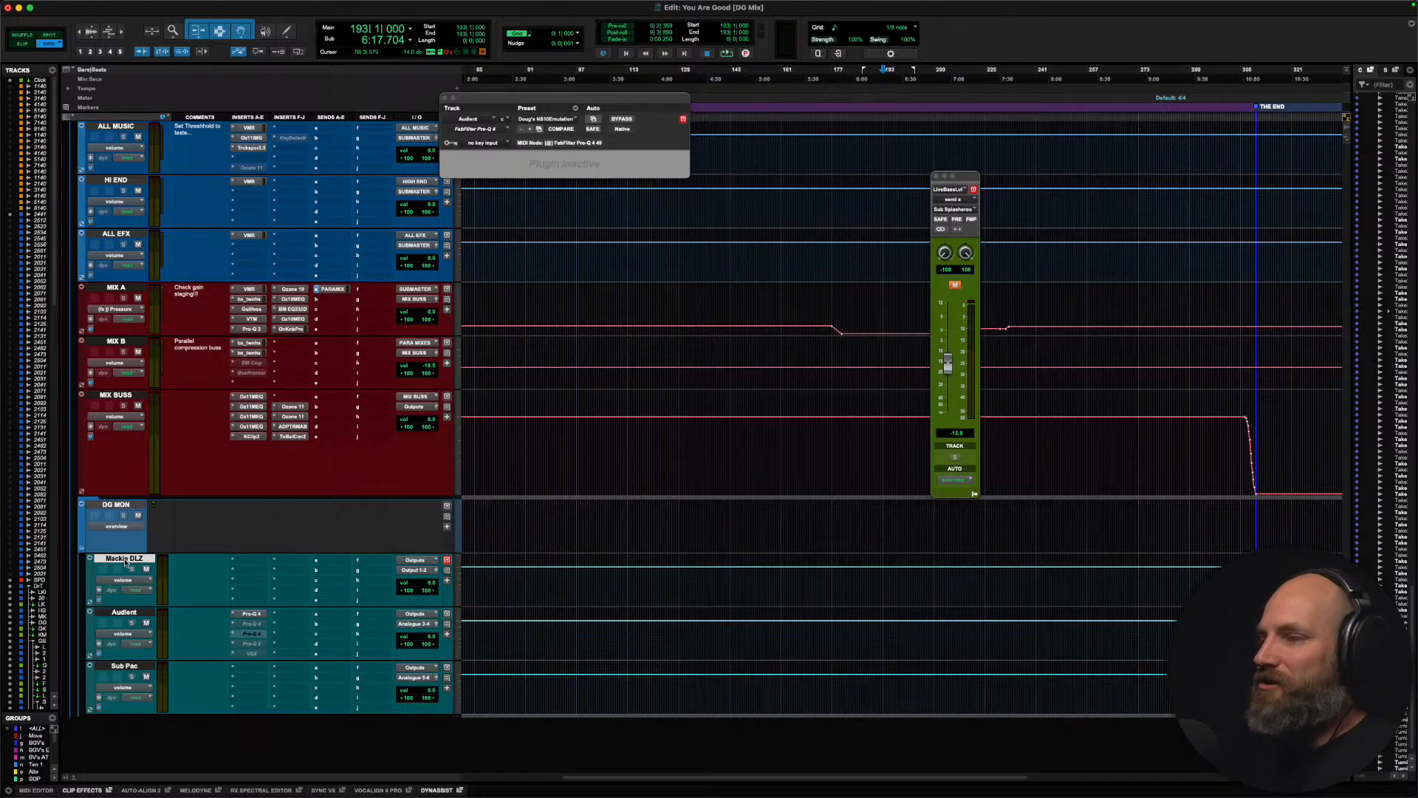
pyautogui.click(116, 395)
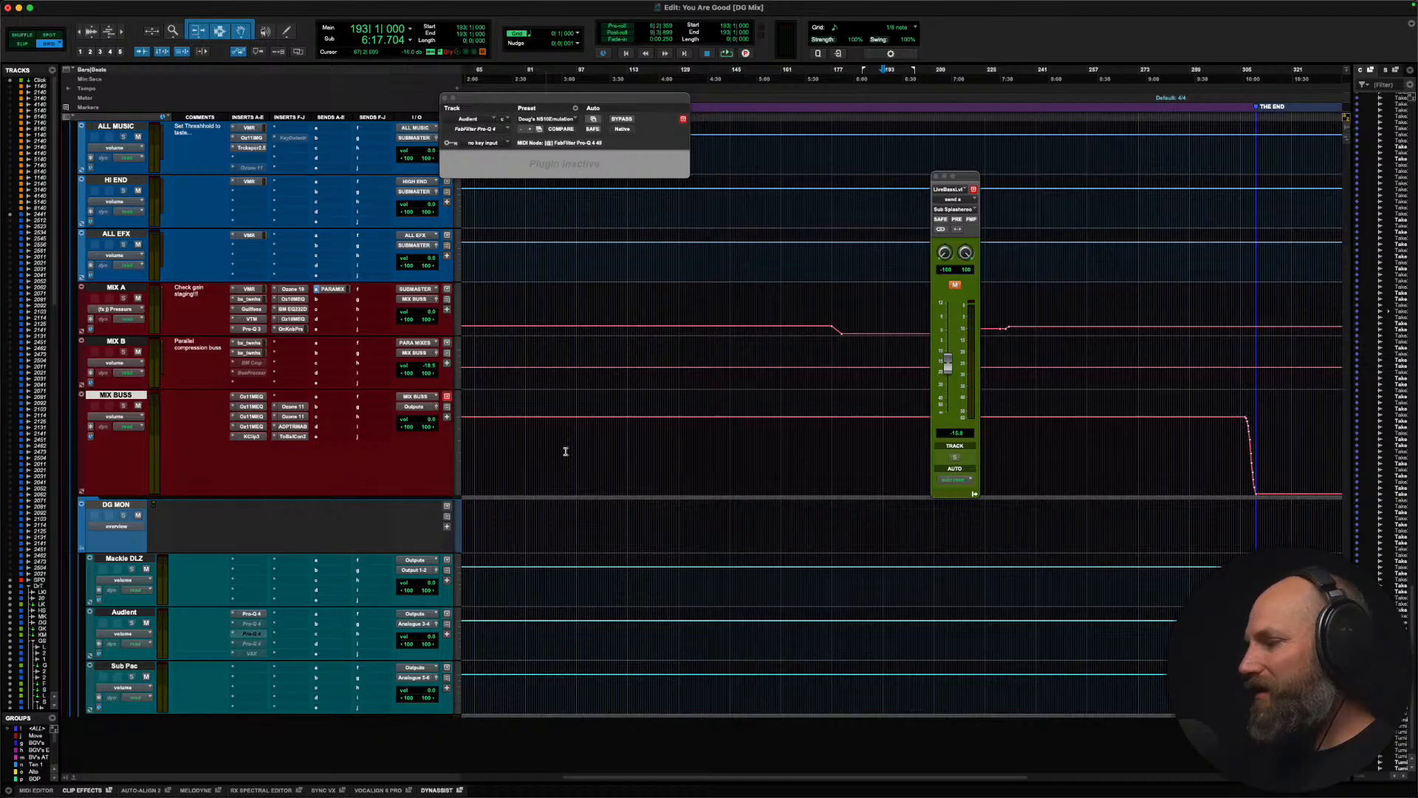
pyautogui.press('super+Tab')
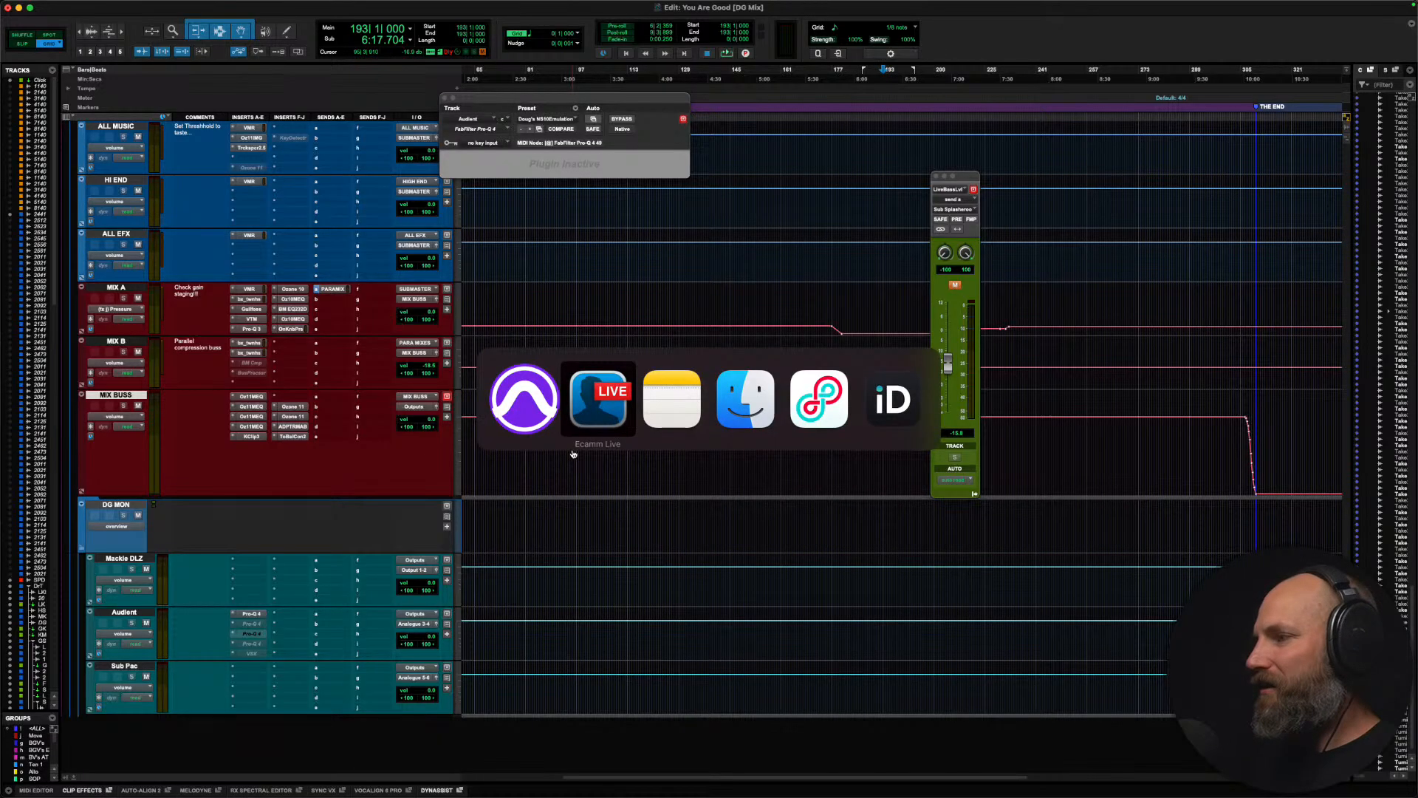